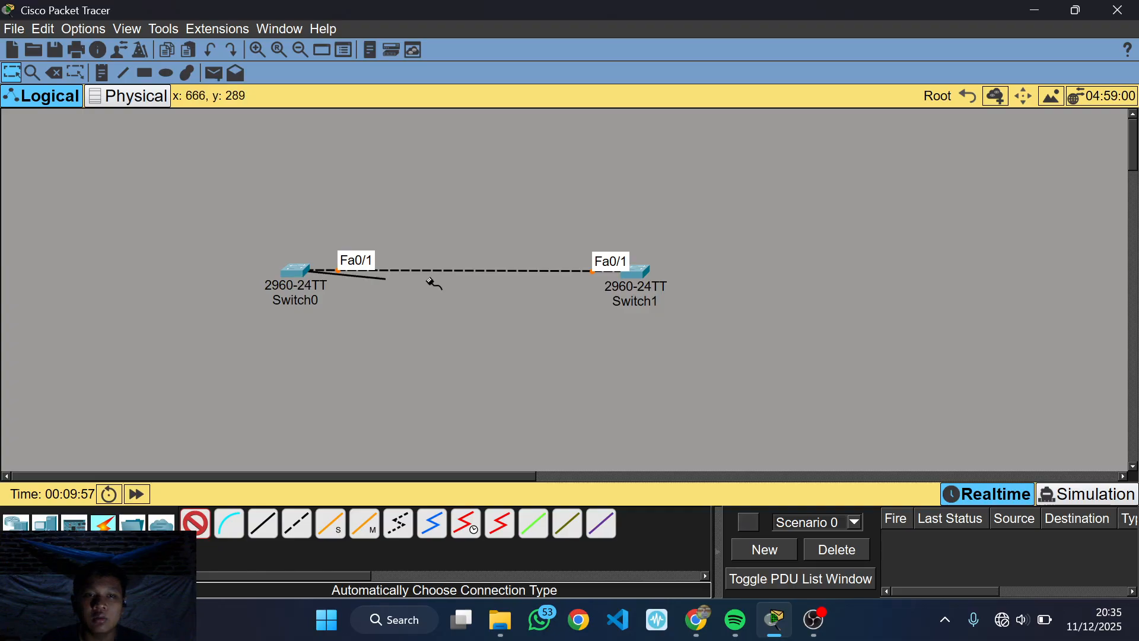
# Complete the second automatic cable link between Switch0 and Switch1, add a third one, and fast-forward the simulation time twice.
pyautogui.click(634, 273)
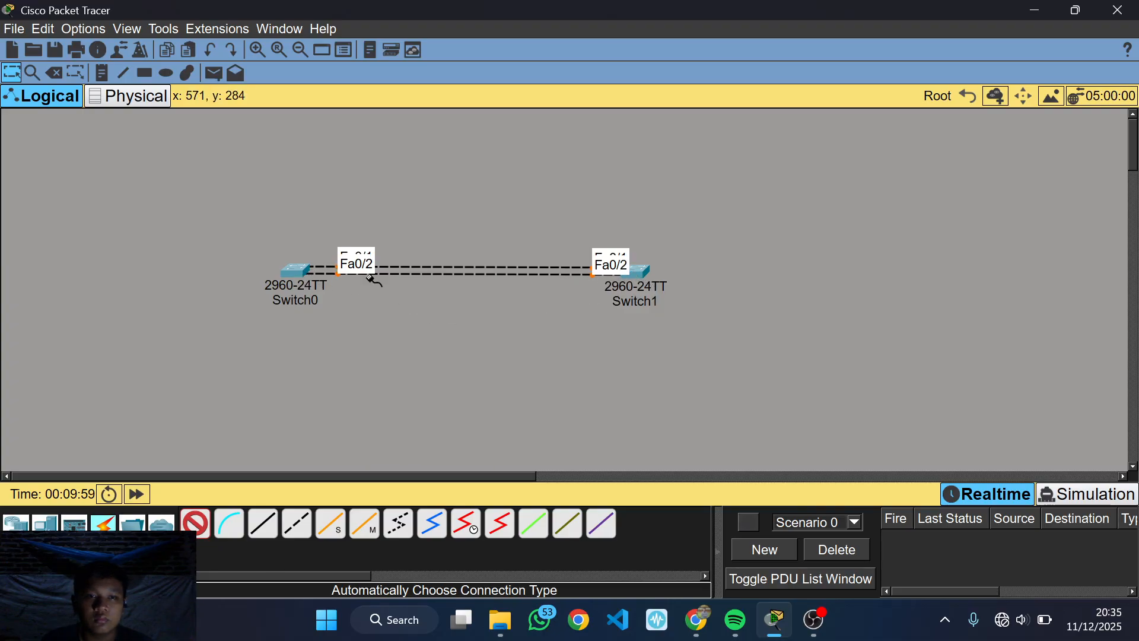
pyautogui.click(292, 274)
pyautogui.click(636, 276)
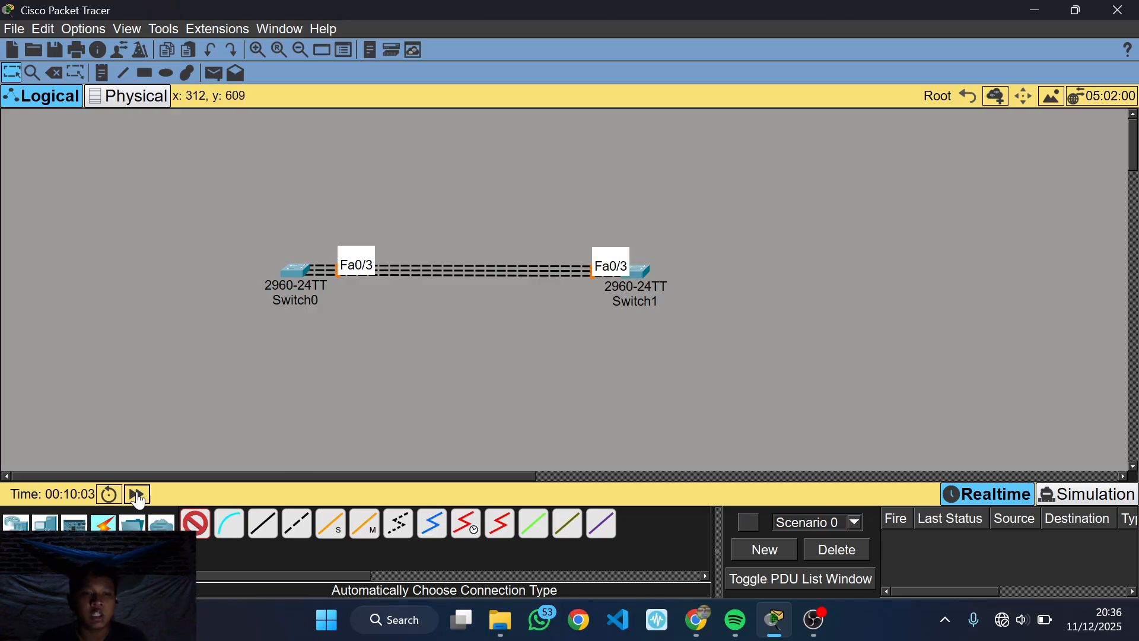
pyautogui.click(137, 495)
pyautogui.click(136, 495)
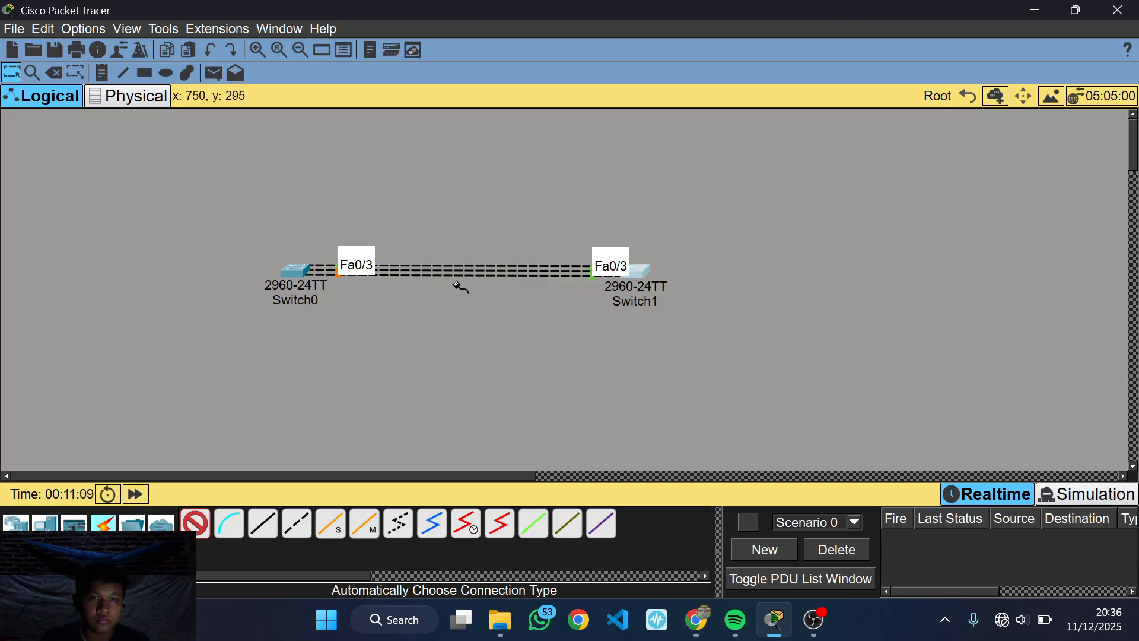
pyautogui.click(196, 522)
# Swap the two switches in the topology so that Switch1 sits to the left of Switch0 at about the same height.
pyautogui.moveTo(629, 272); pyautogui.dragTo(111, 272)
pyautogui.moveTo(307, 269); pyautogui.dragTo(469, 254)
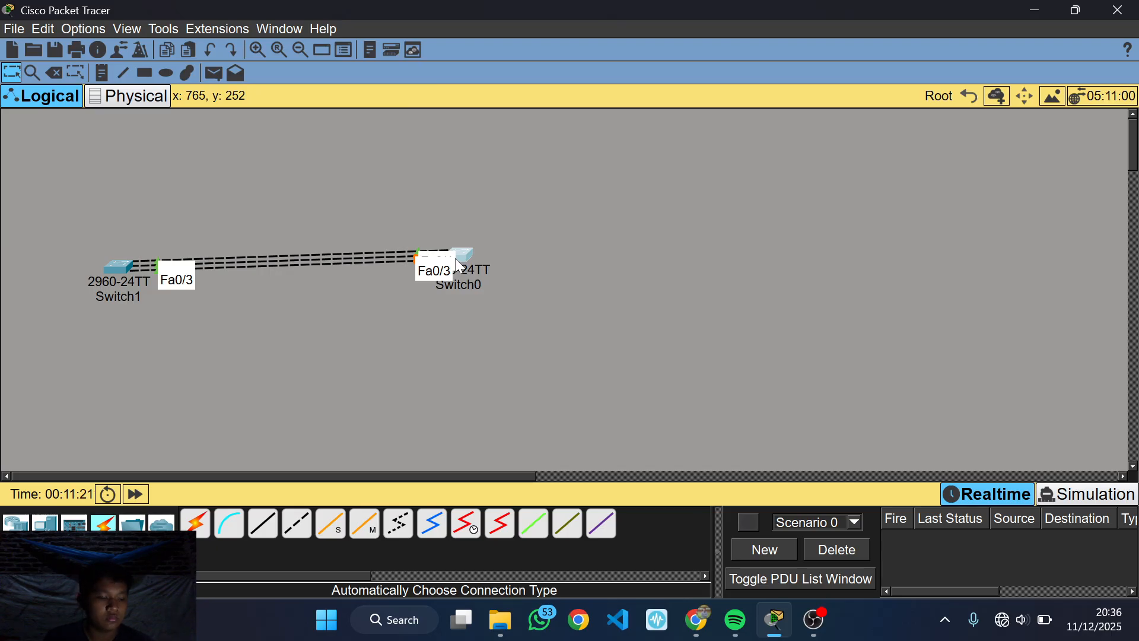
pyautogui.moveTo(433, 273); pyautogui.dragTo(543, 280)
pyautogui.moveTo(102, 272); pyautogui.dragTo(270, 268)
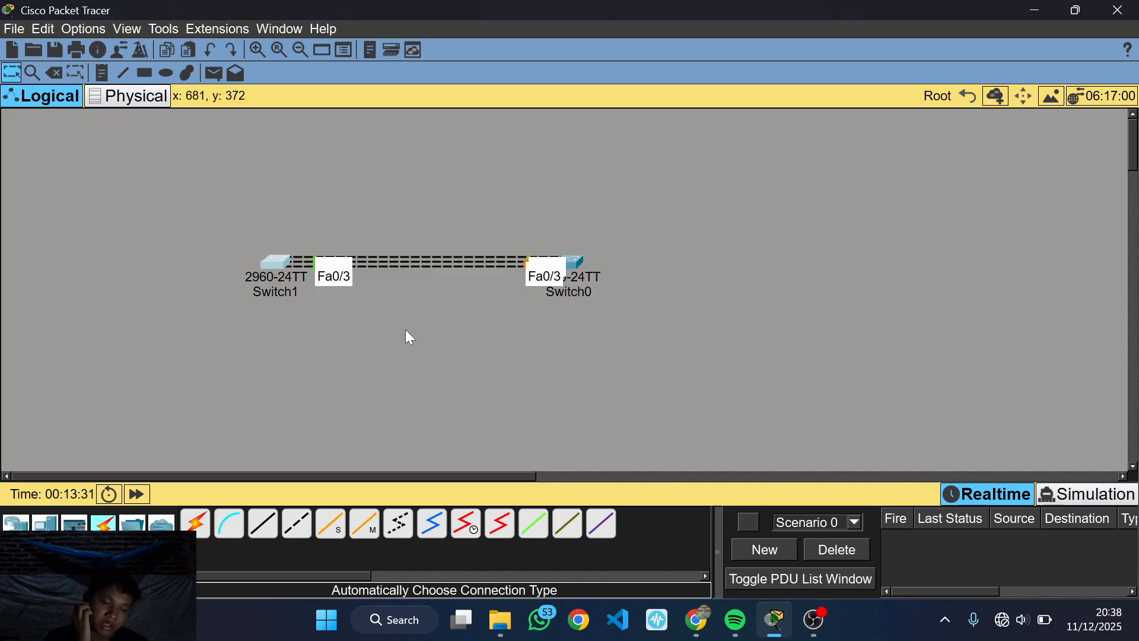
# Open Switch1's command line and enter global configuration mode with en and conf t.
pyautogui.click(277, 262)
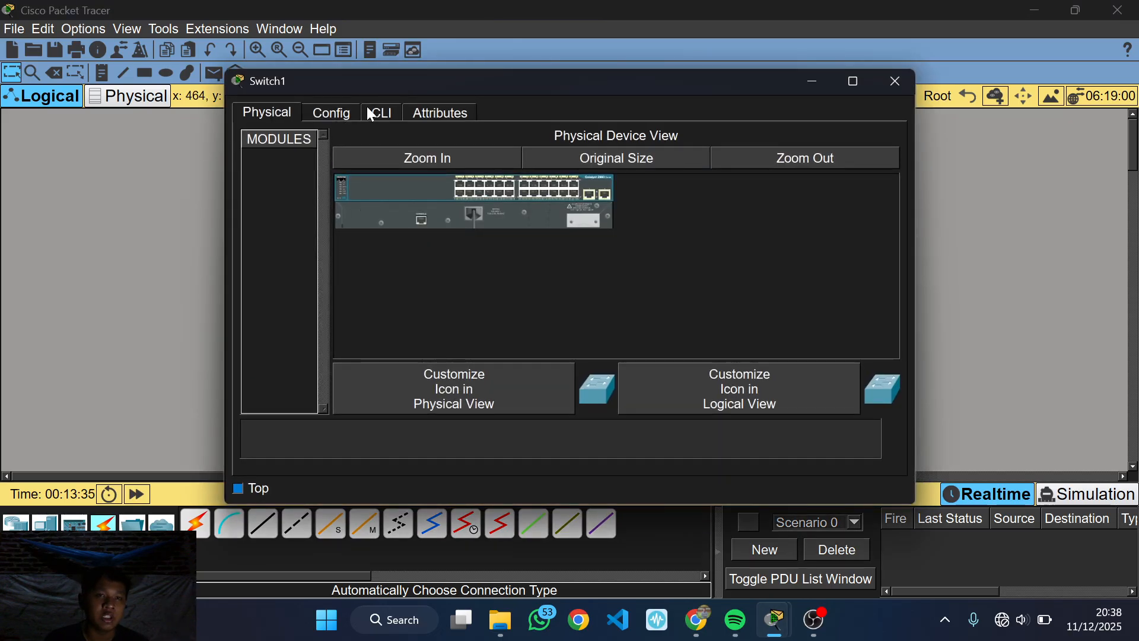
pyautogui.click(383, 114)
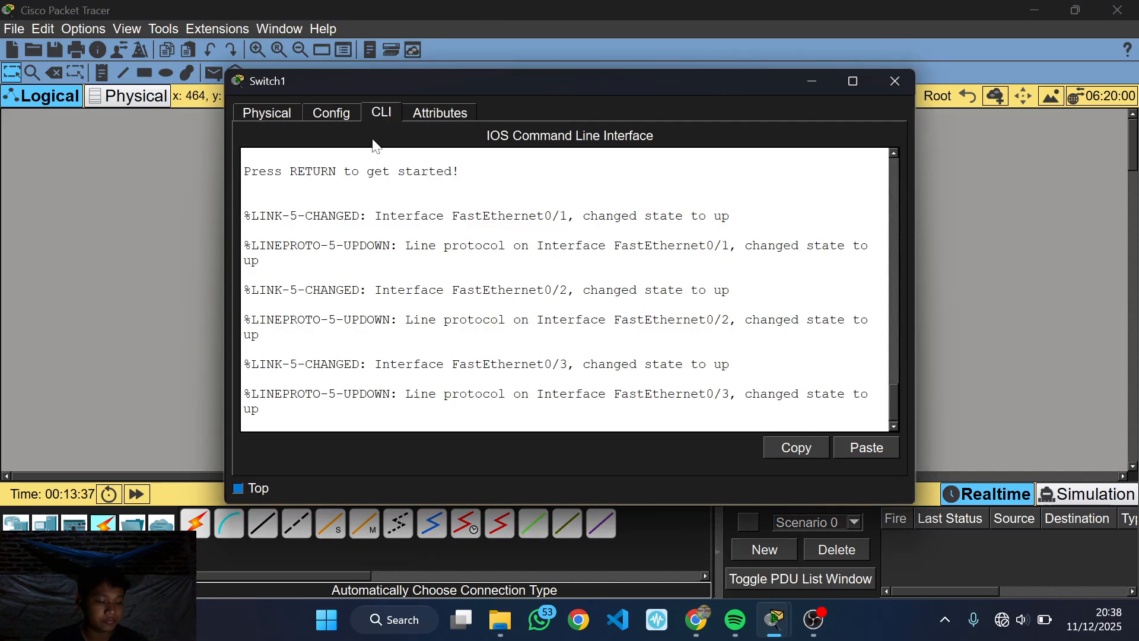
pyautogui.press('Return')
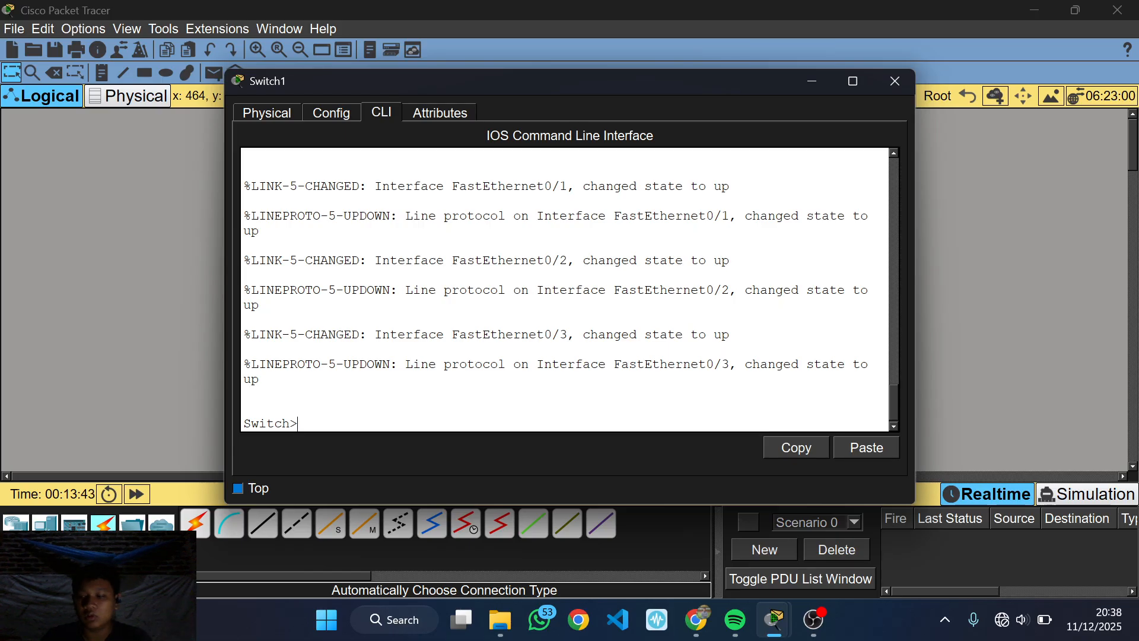
pyautogui.write('en')
pyautogui.press('Return')
pyautogui.write('conf t')
pyautogui.press('Return')
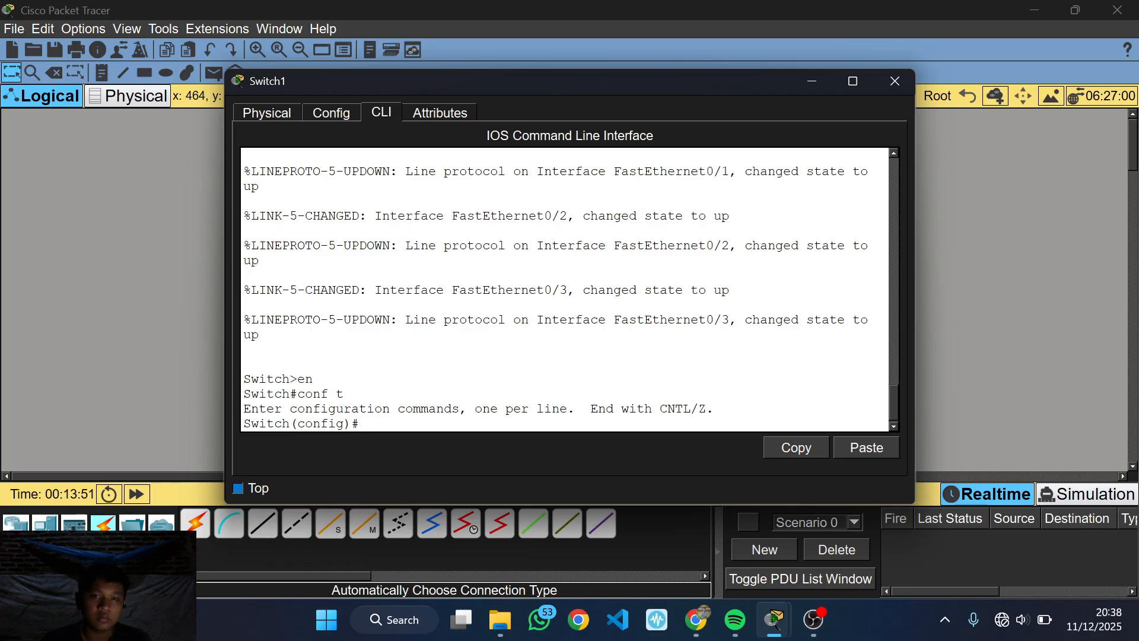
# Look at Switch0's command line and return to the topology.
pyautogui.click(109, 258)
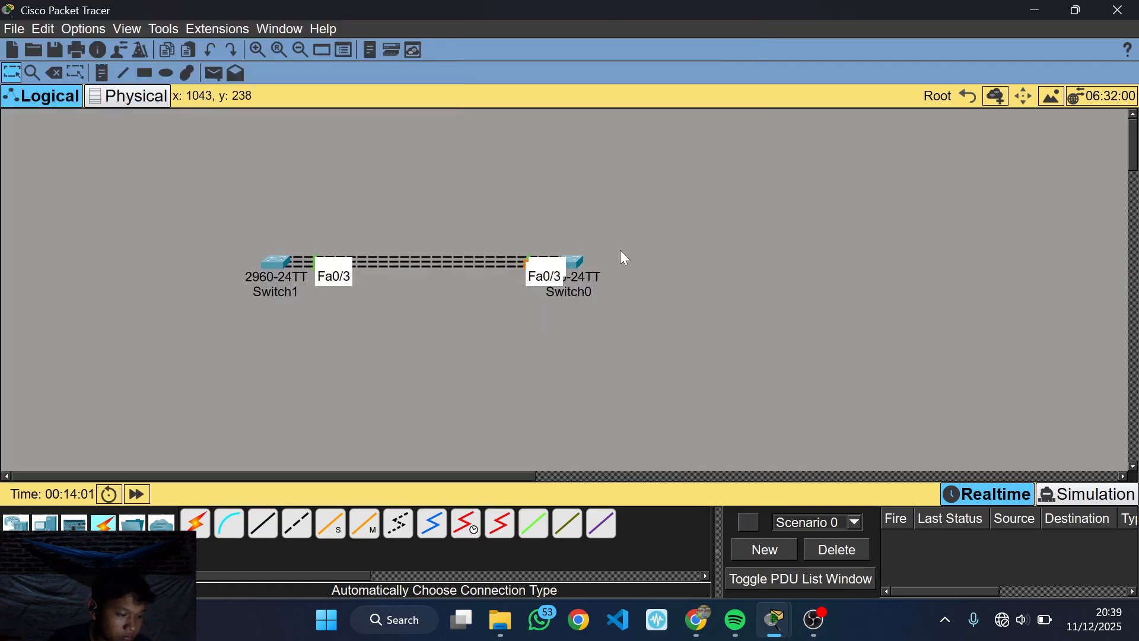
pyautogui.click(576, 269)
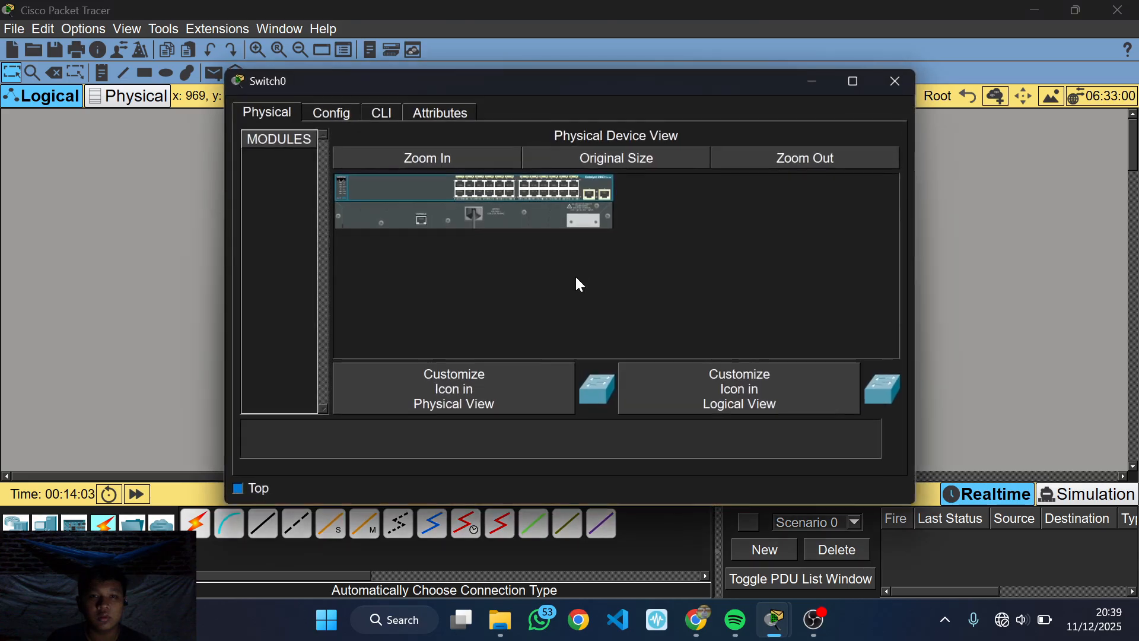
pyautogui.click(383, 113)
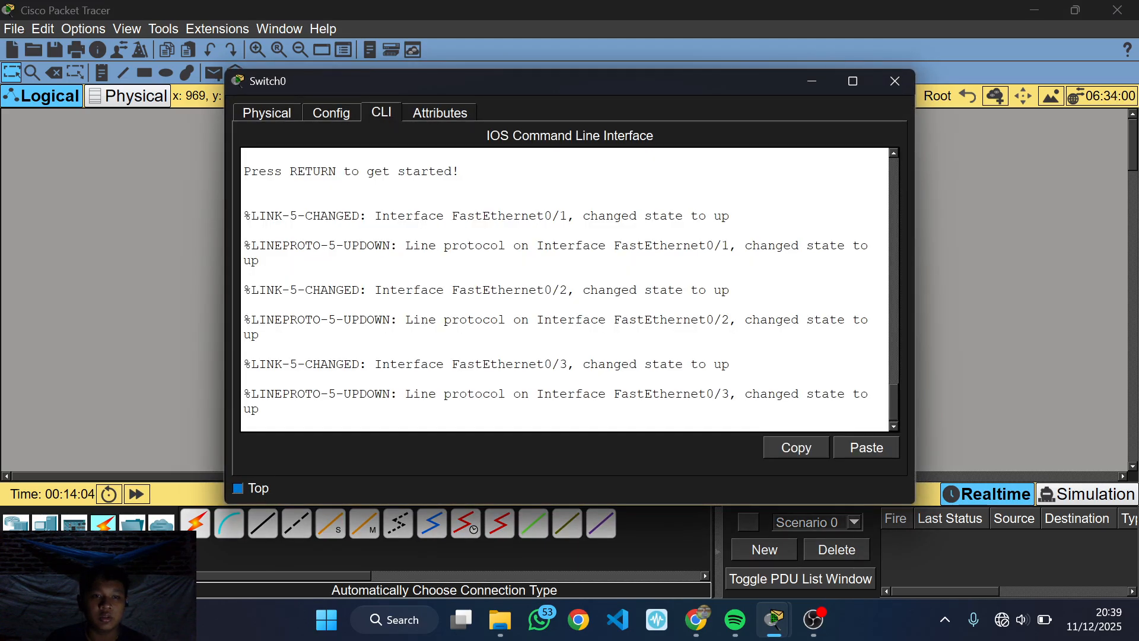
pyautogui.click(1052, 280)
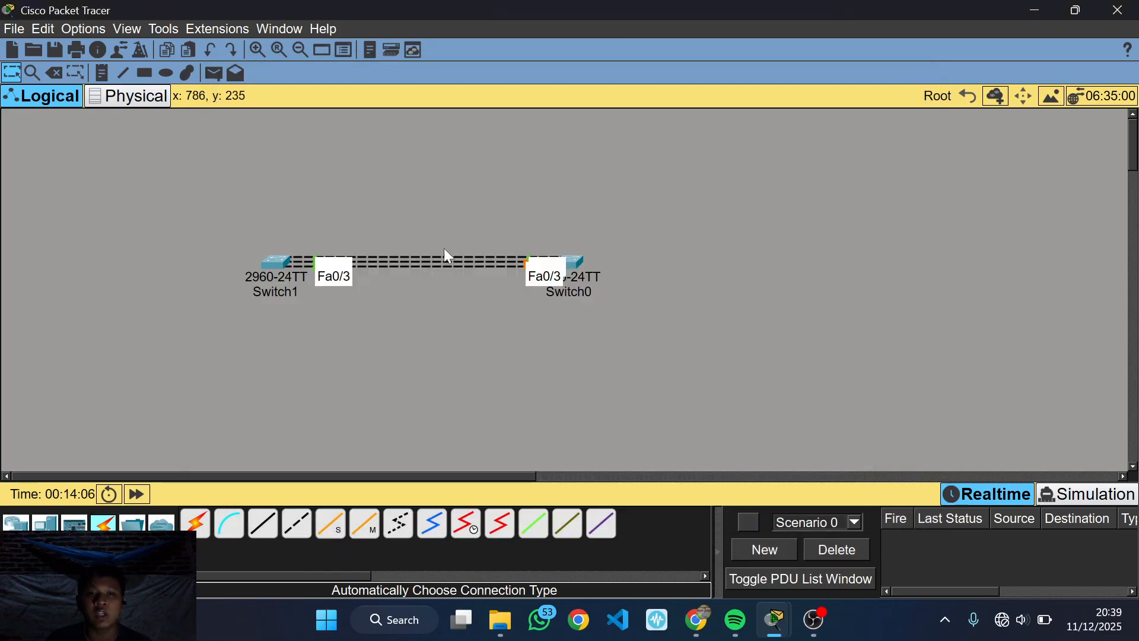
# Enter interface range configuration for ports fa0/1-3 on Switch1 with int rang fa0/1-3.
pyautogui.click(273, 264)
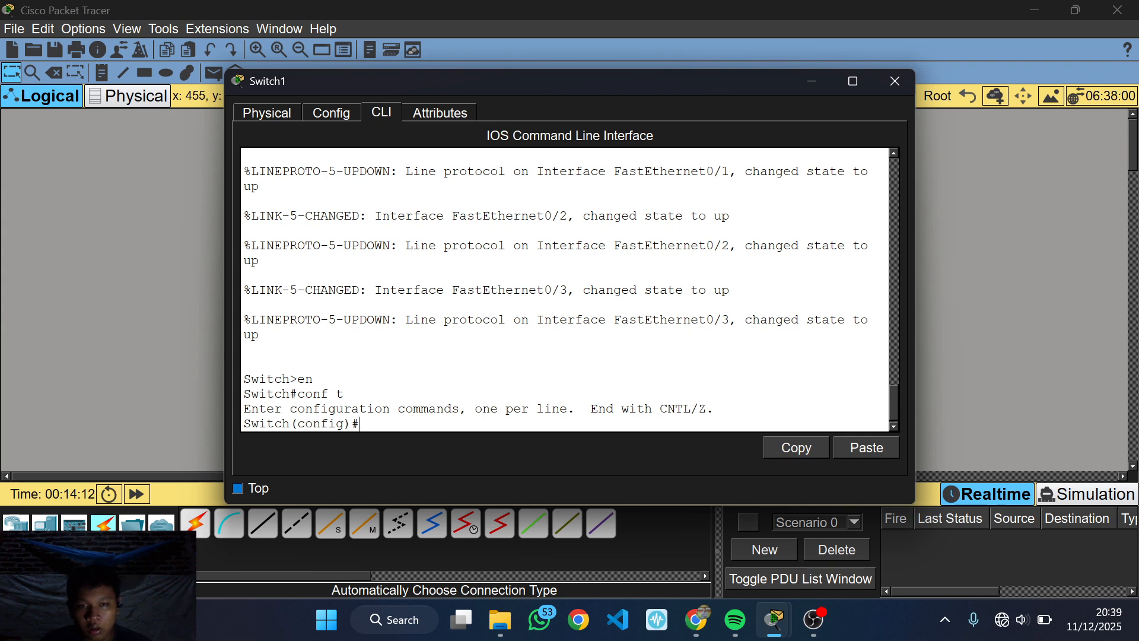
pyautogui.write('ran')
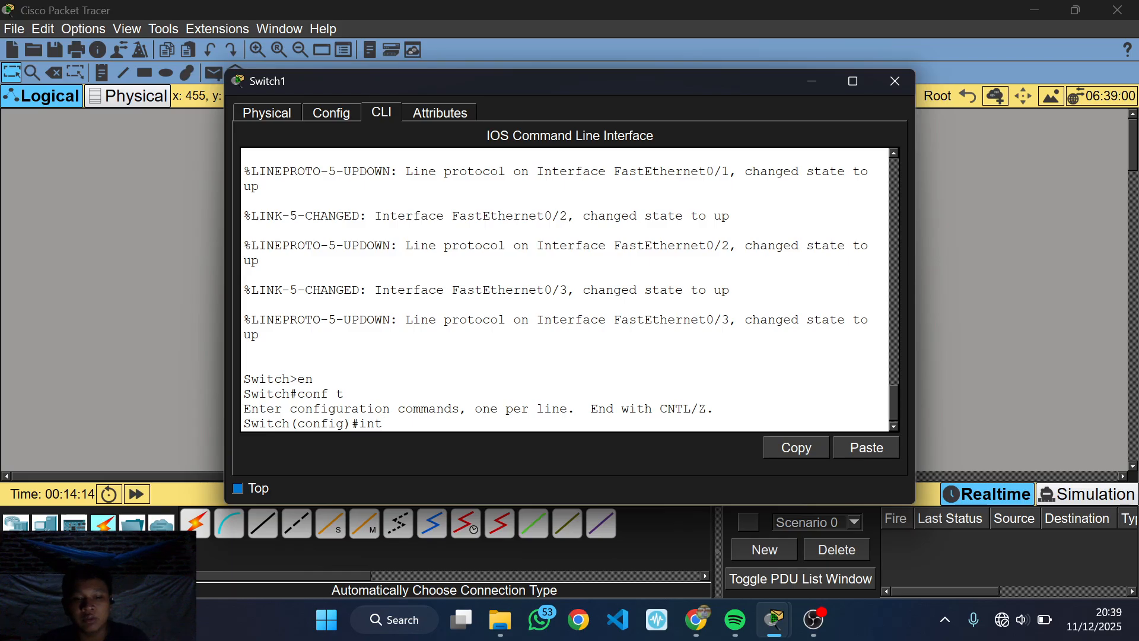
pyautogui.write('g')
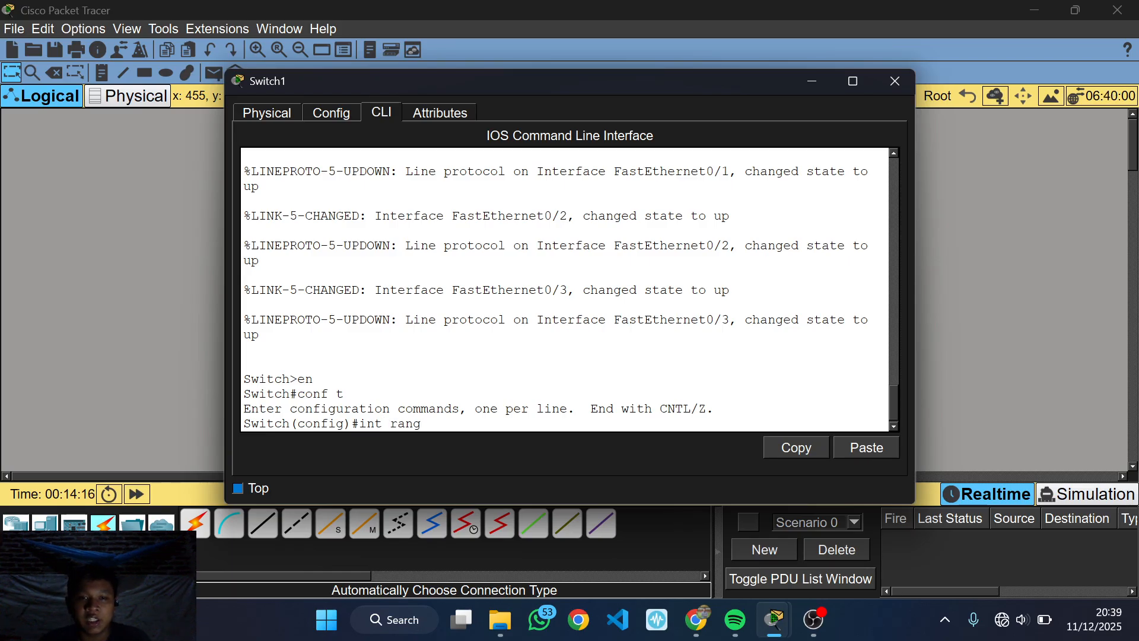
pyautogui.write(' da0/1')
pyautogui.press('Left')
pyautogui.press('Left')
pyautogui.press('Left')
pyautogui.press('Left')
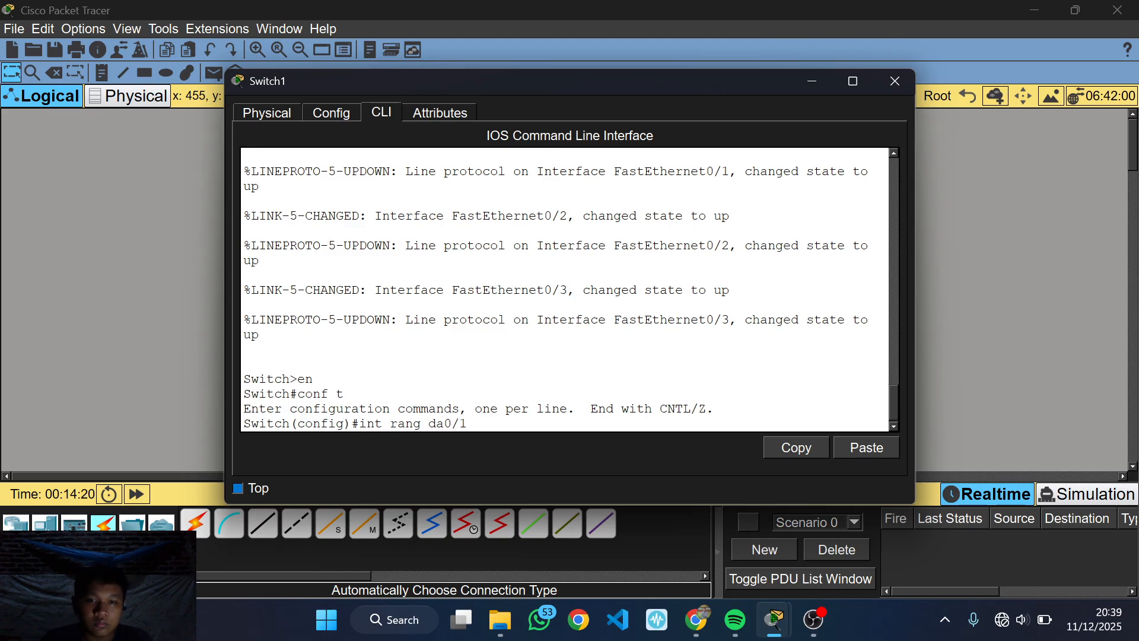
pyautogui.press('BackSpace')
pyautogui.write('f')
pyautogui.press('Right')
pyautogui.press('Right')
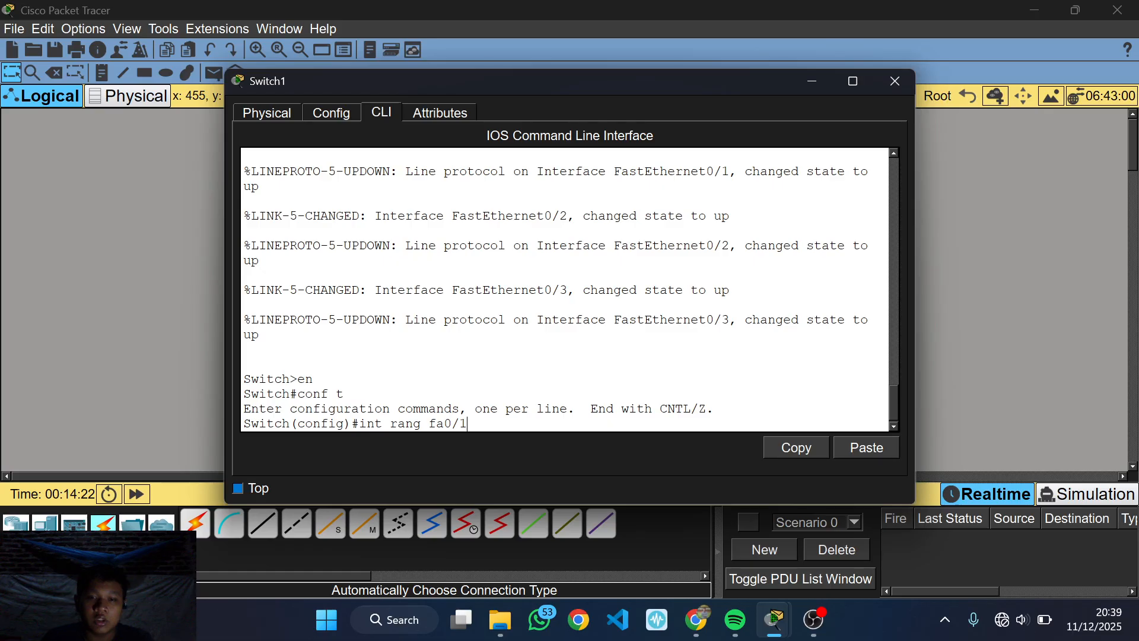
pyautogui.press('Right')
pyautogui.press('Right')
pyautogui.write('-3')
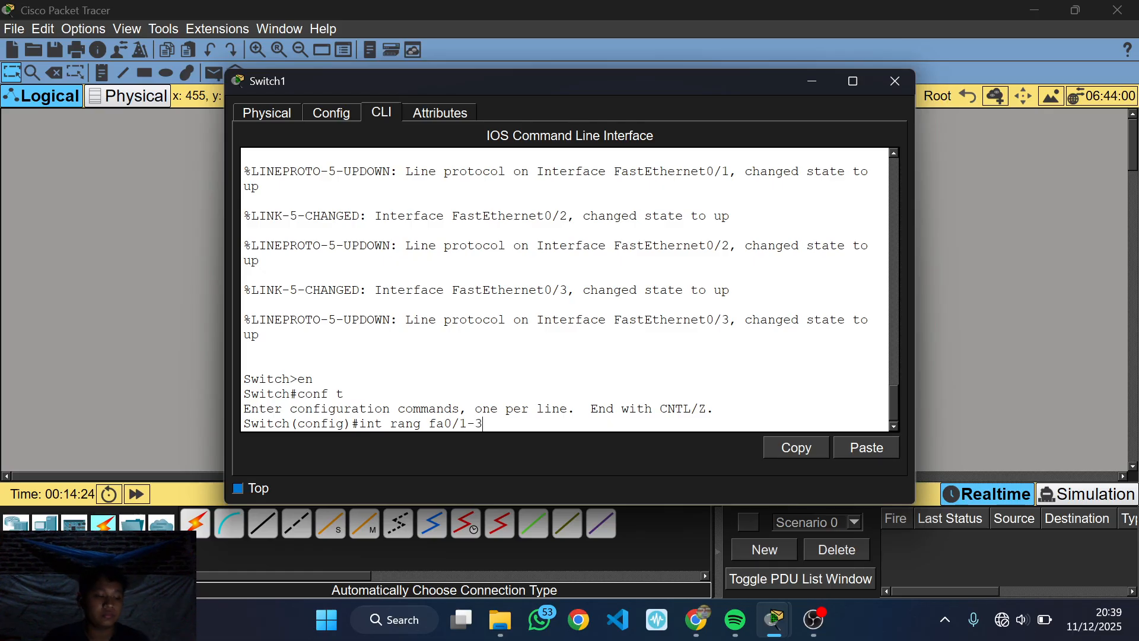
pyautogui.press('Return')
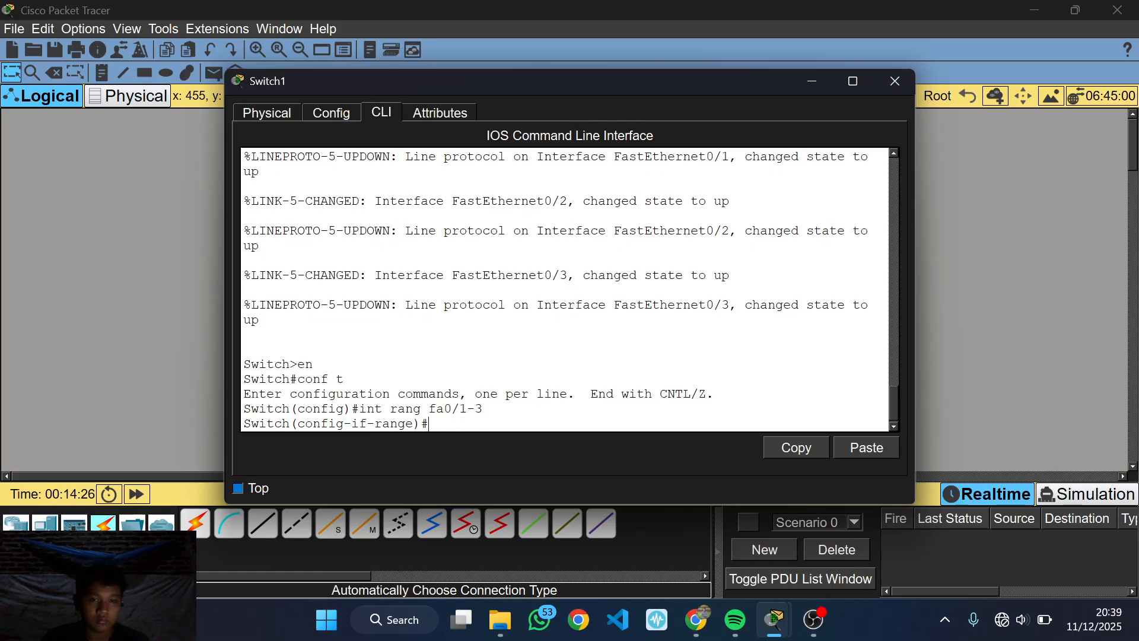
pyautogui.press('Return')
pyautogui.press('Return')
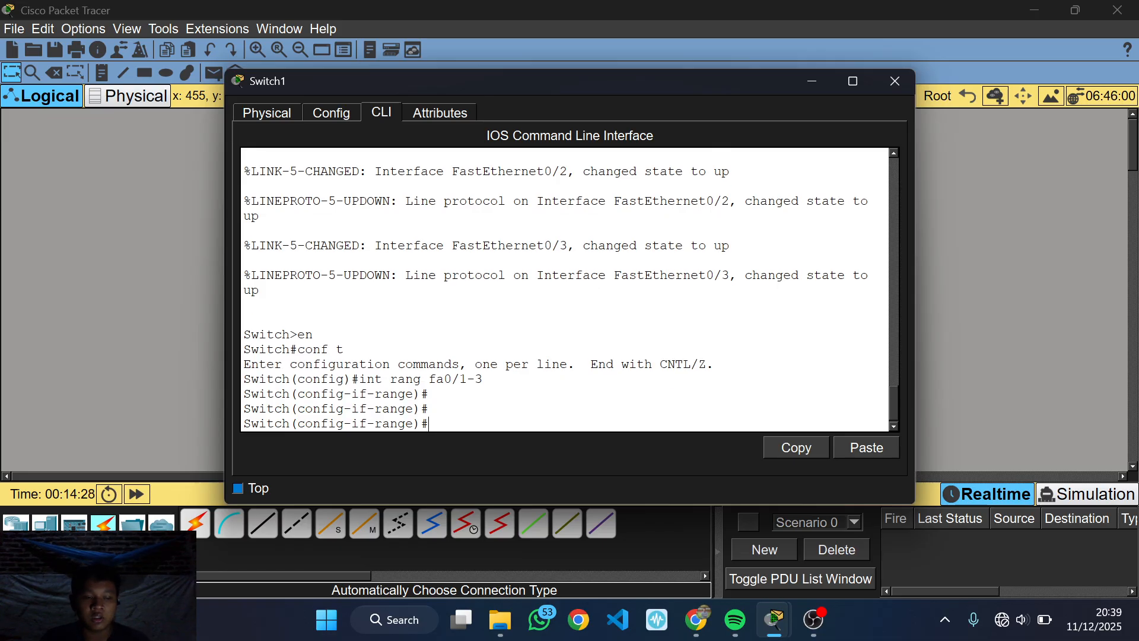
# Set Switch1's fa0/1-3 port range to trunk mode with switchport mode trunk.
pyautogui.write('swi')
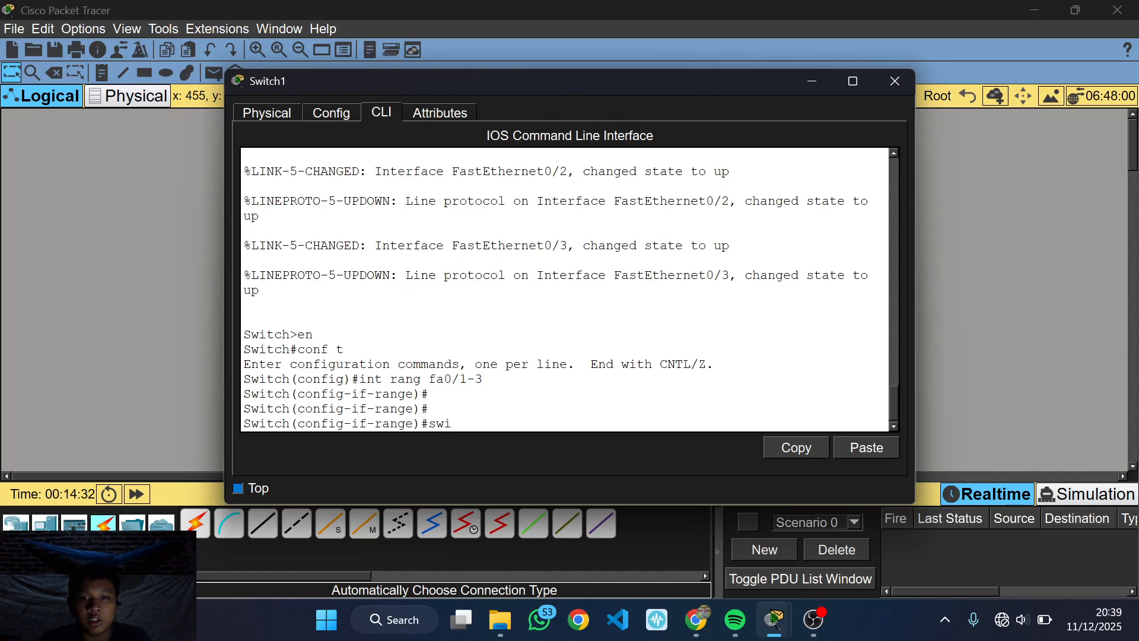
pyautogui.write('tch m')
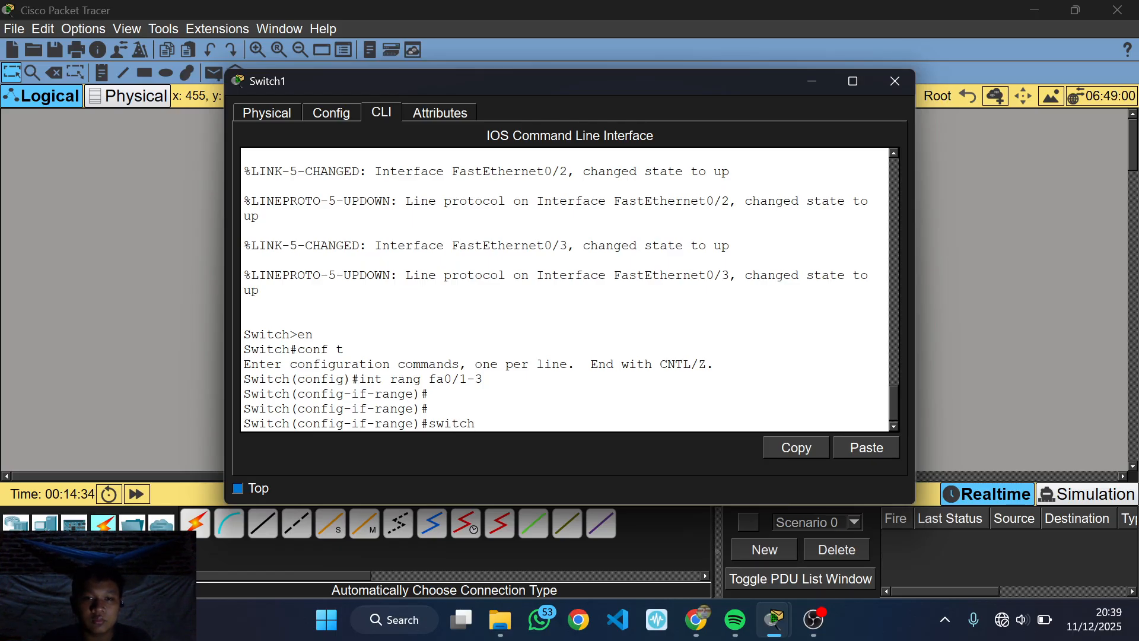
pyautogui.press('BackSpace')
pyautogui.press('BackSpace')
pyautogui.write('por')
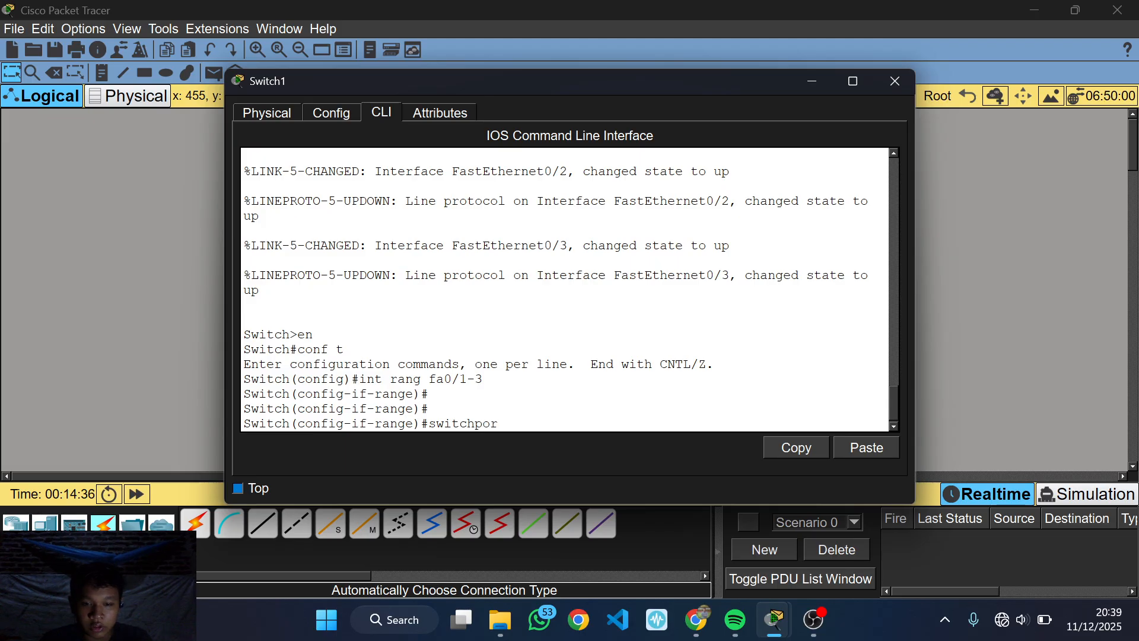
pyautogui.write('t mode trunk')
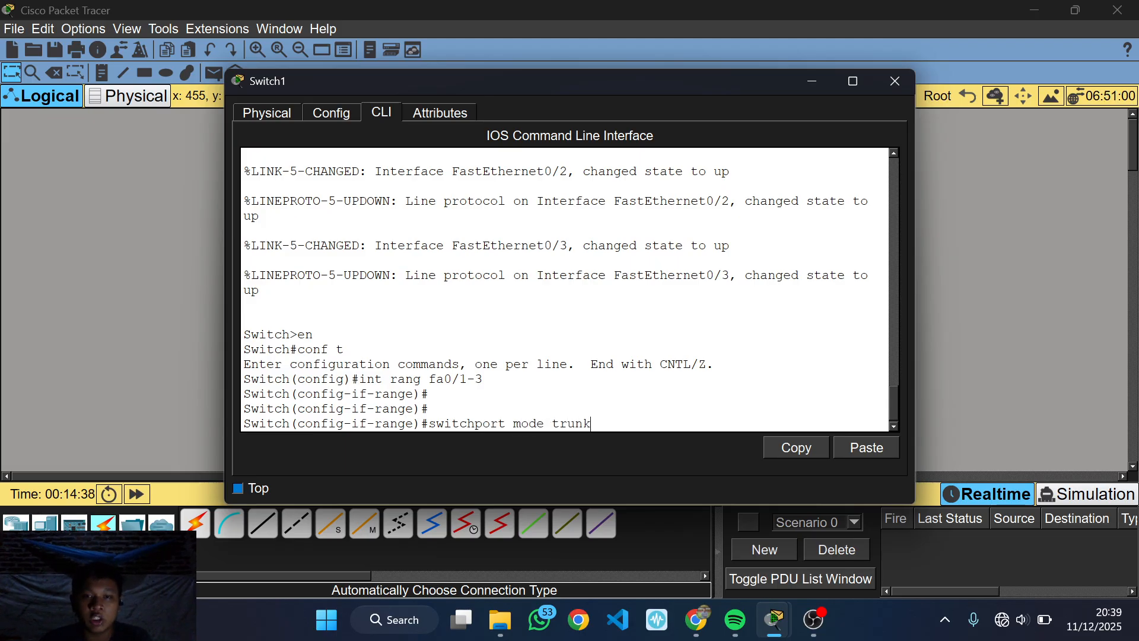
pyautogui.press('Return')
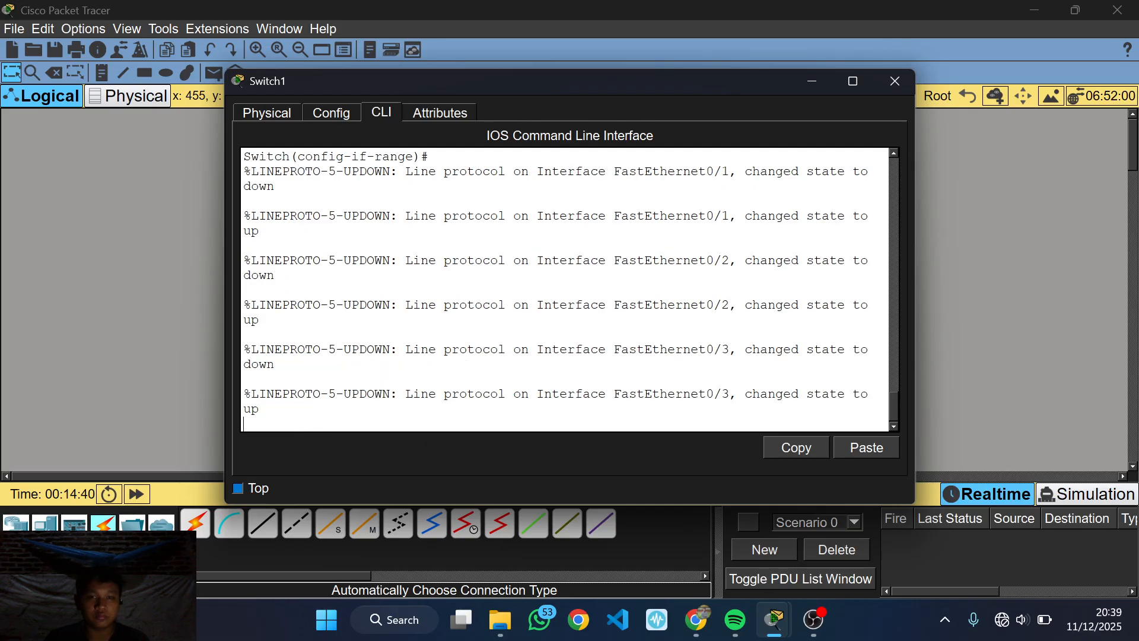
pyautogui.scroll(3, 567, 290)
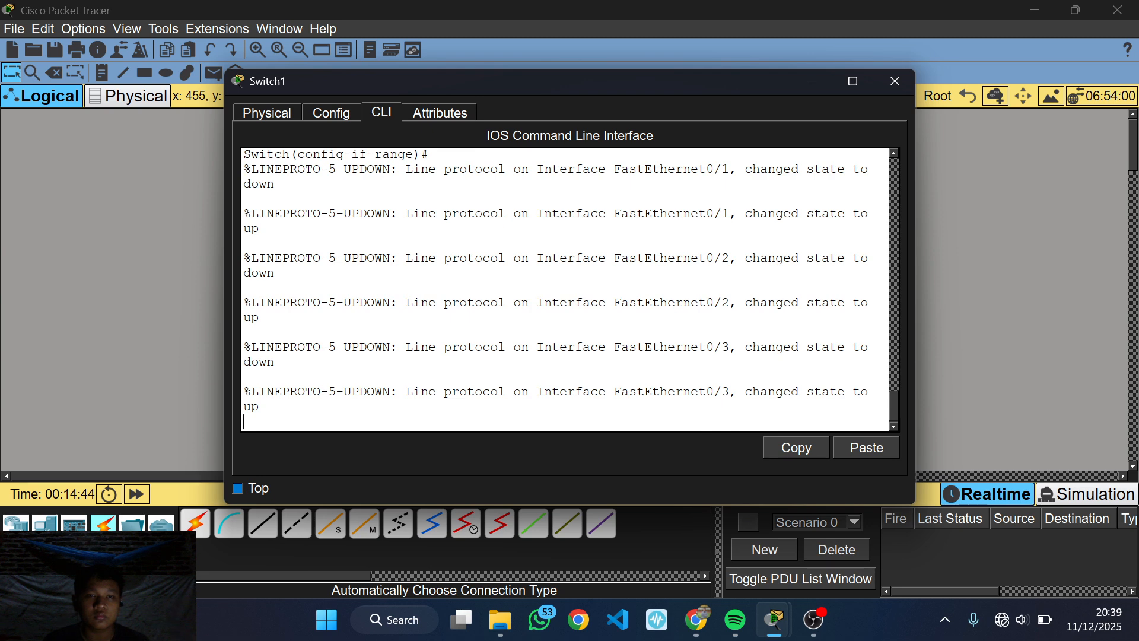
pyautogui.press('Return')
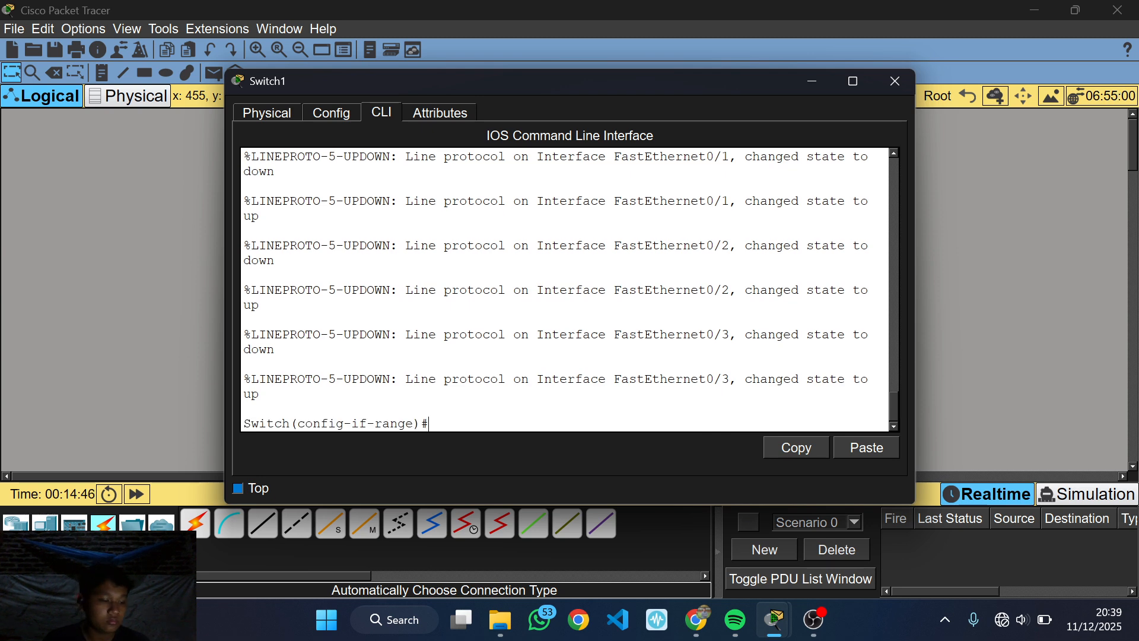
pyautogui.press('Return')
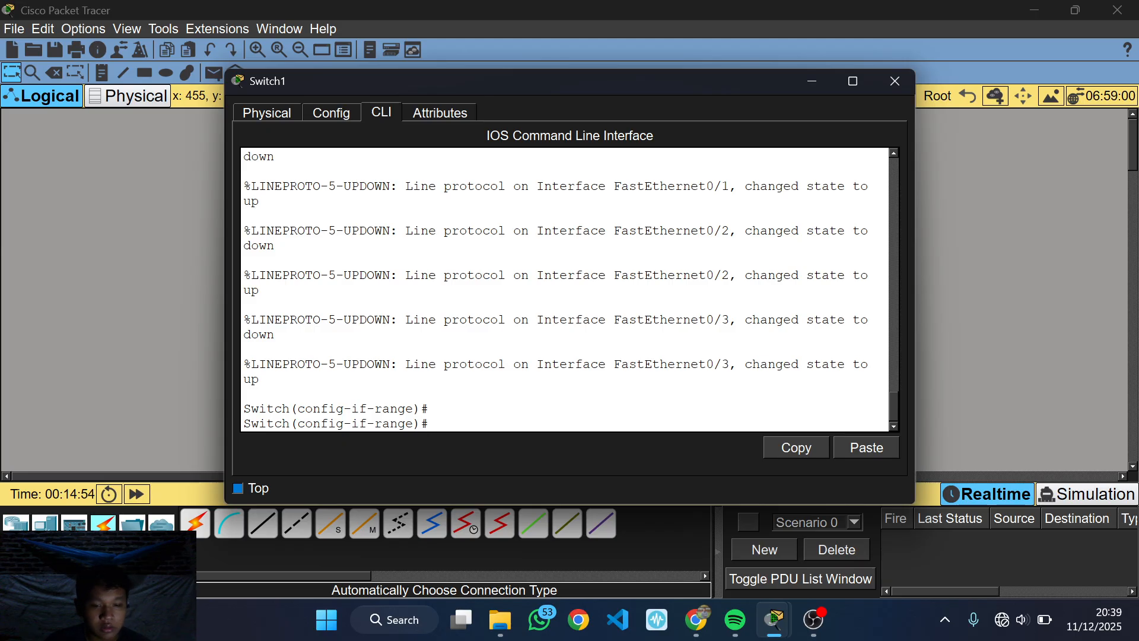
# Assign Switch1's fa0/1-3 range to an EtherChannel with channel-group 1 mode active, consulting the command's inline help for group numbers and modes.
pyautogui.write('channe')
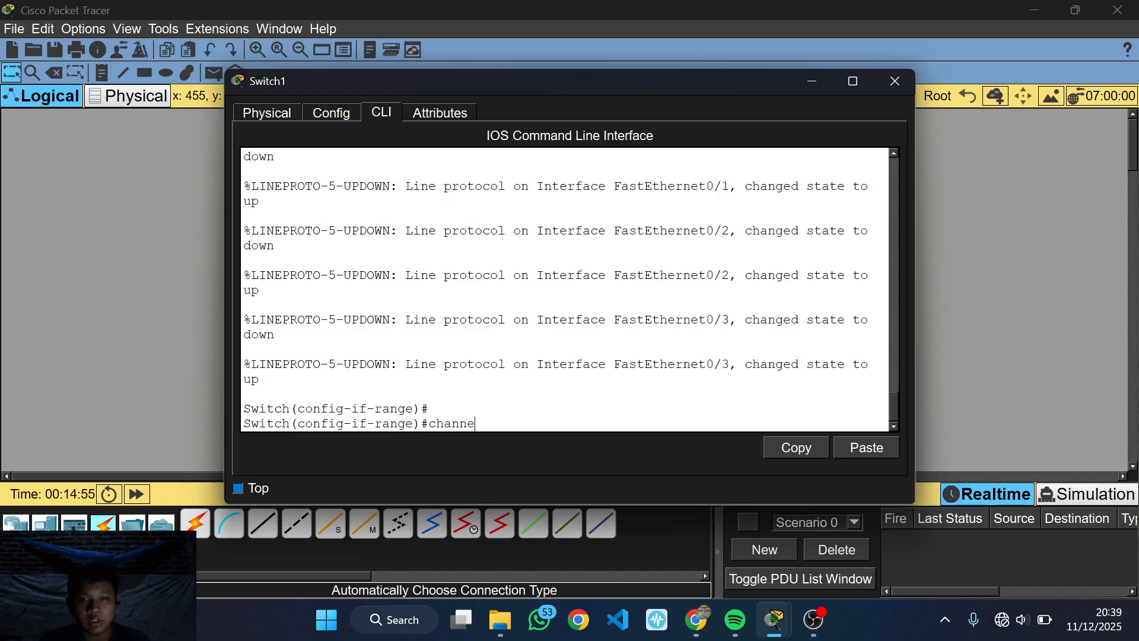
pyautogui.write('l-')
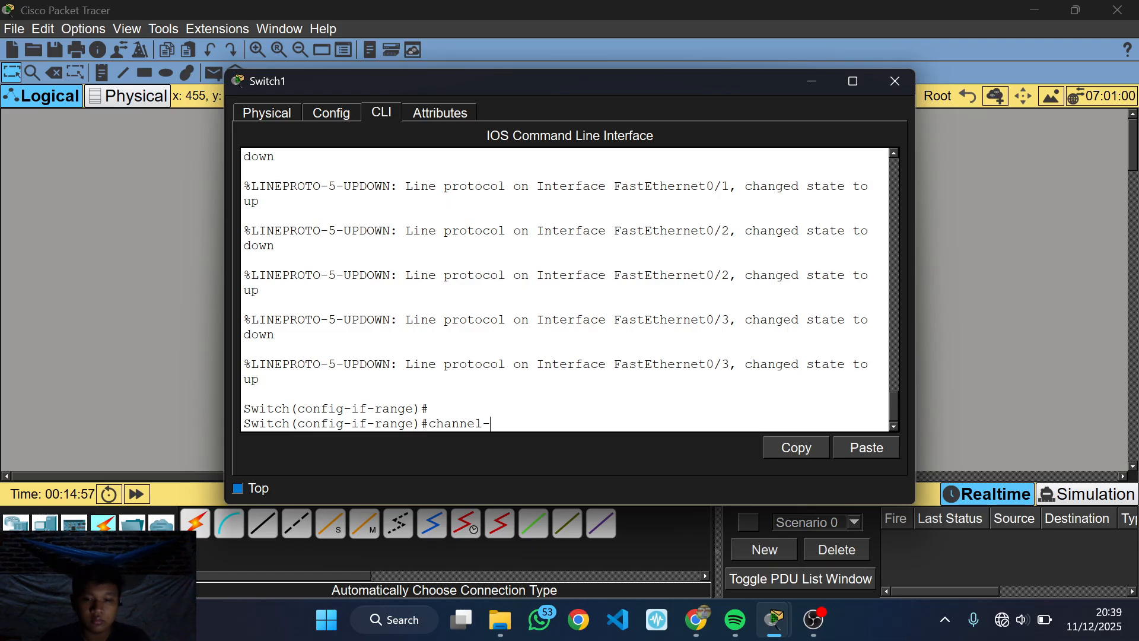
pyautogui.write('group')
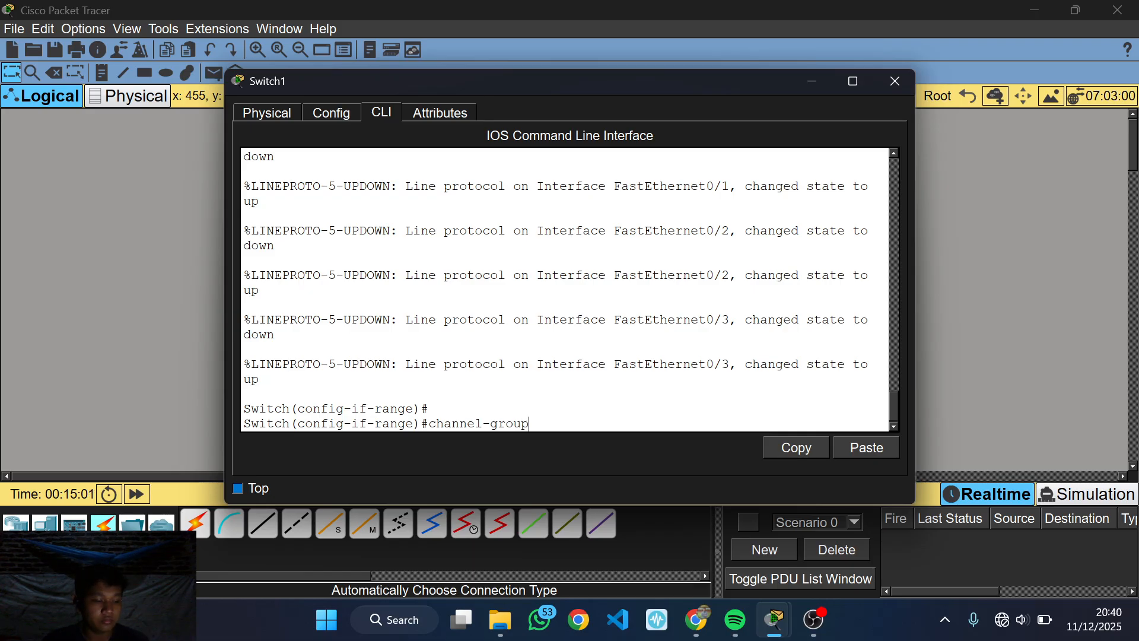
pyautogui.write(' ?')
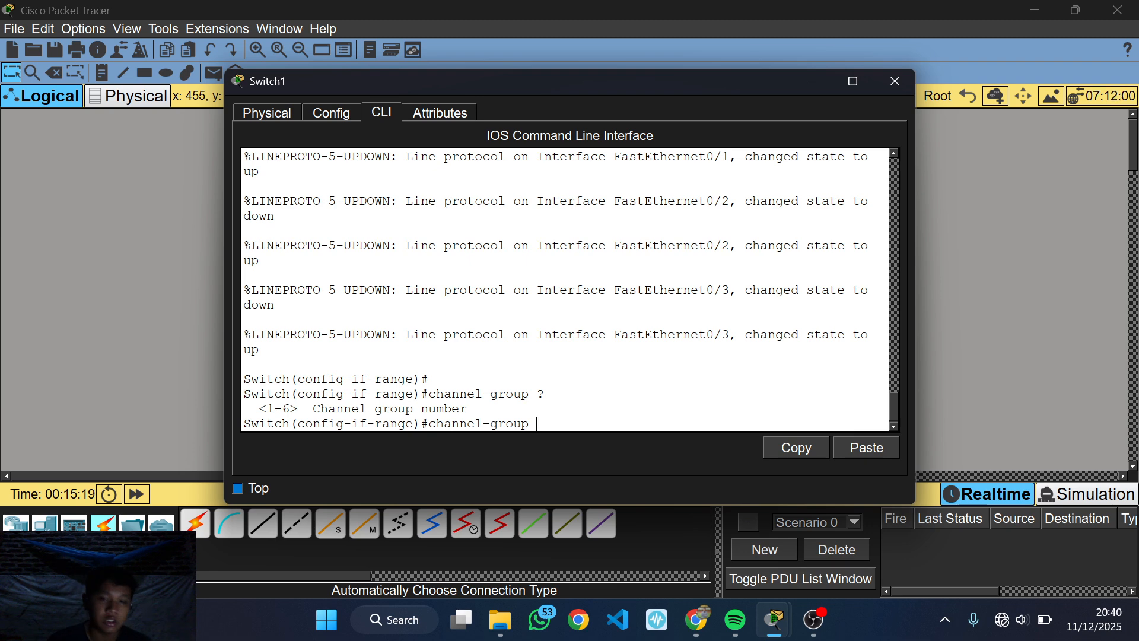
pyautogui.write('1 mode')
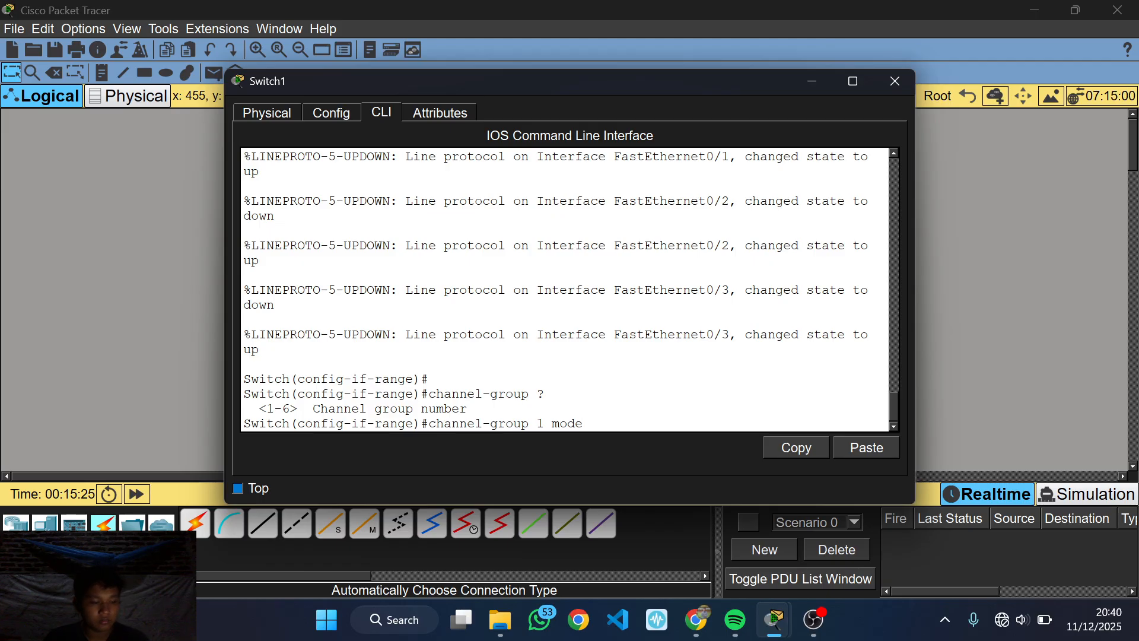
pyautogui.write('?')
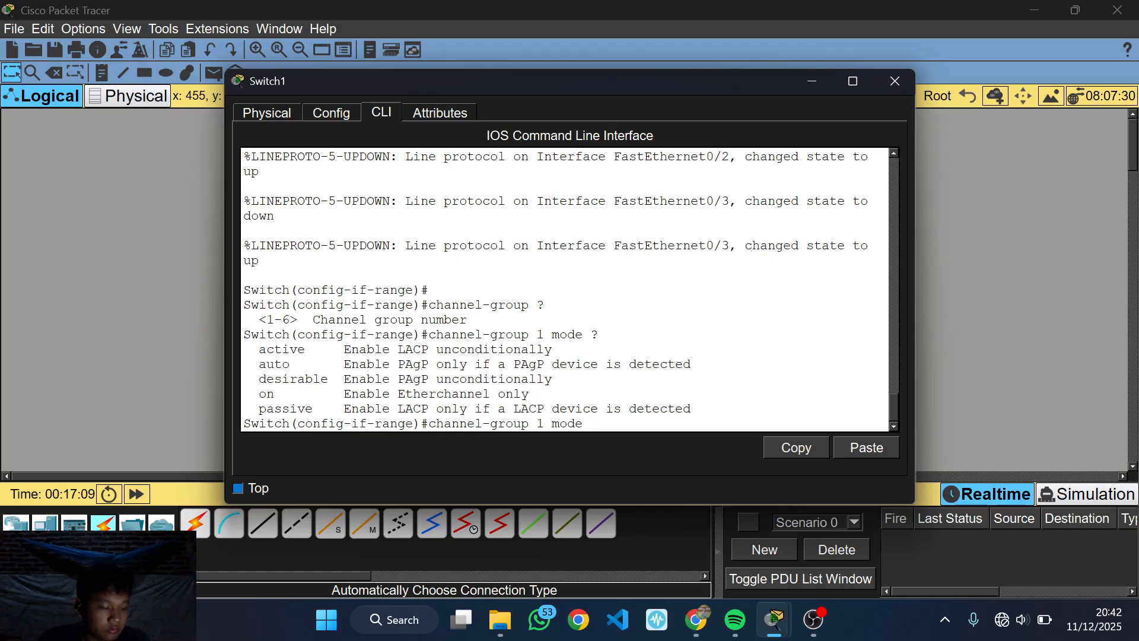
pyautogui.write('active')
pyautogui.press('Return')
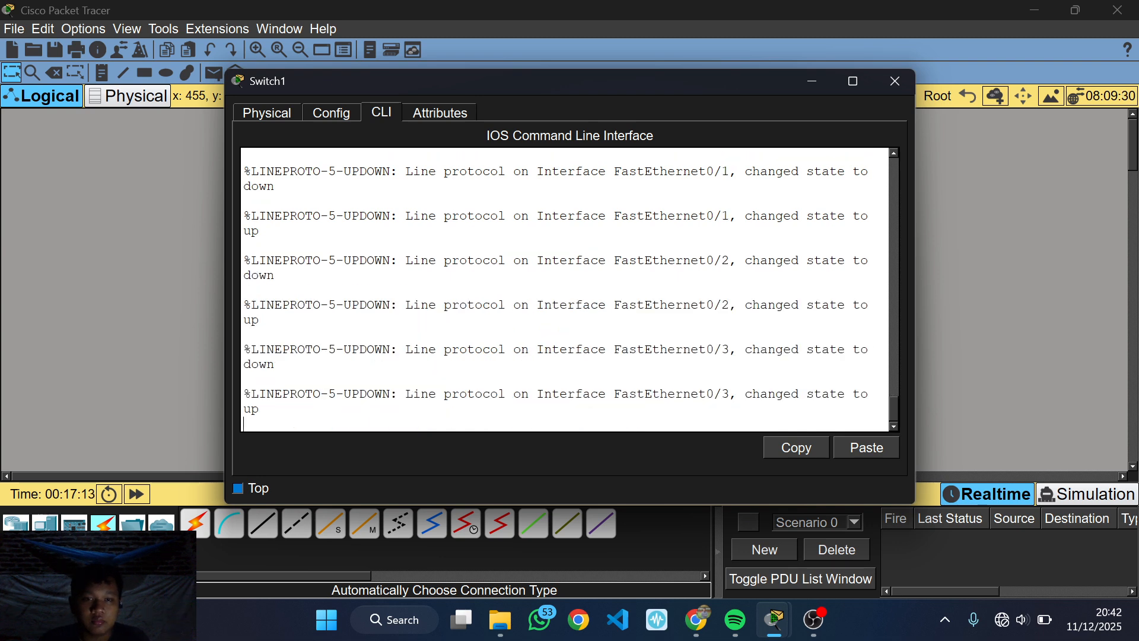
pyautogui.press('Return')
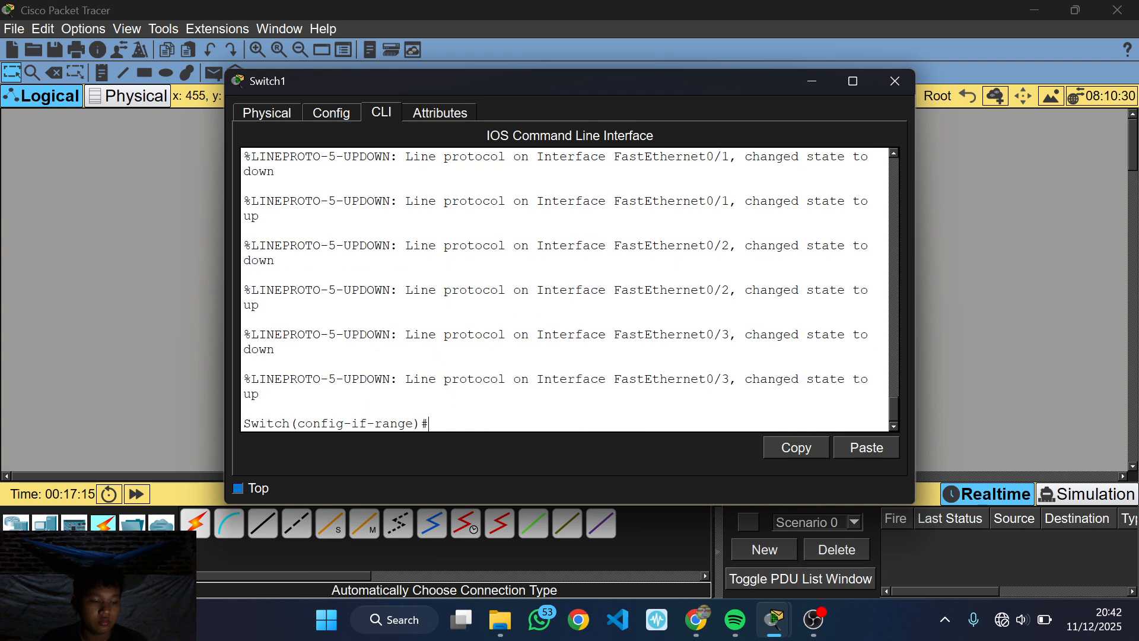
pyautogui.press('Return')
pyautogui.press('Return')
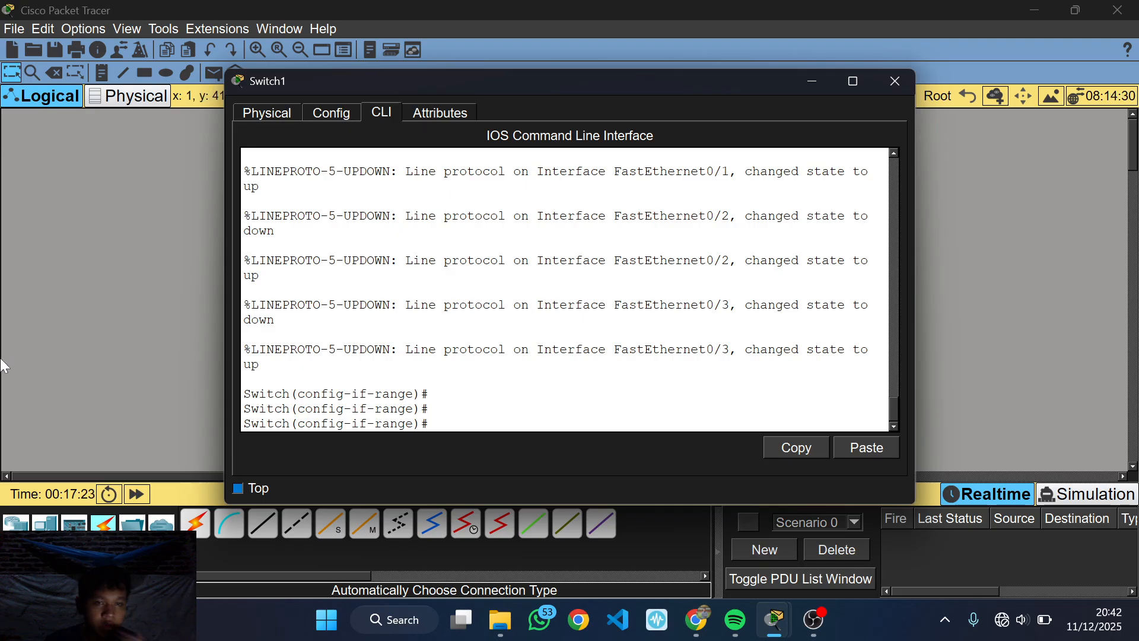
# Open Switch0's command line and enter global configuration mode with en and conf t.
pyautogui.click(160, 351)
pyautogui.click(574, 262)
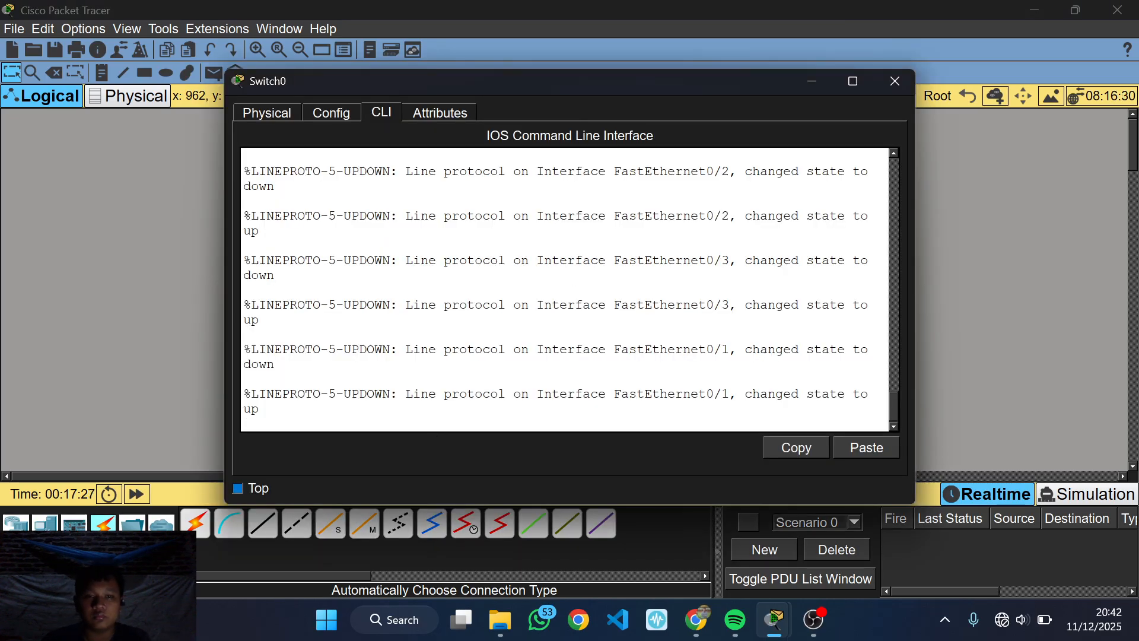
pyautogui.press('Return')
pyautogui.write('en')
pyautogui.press('Return')
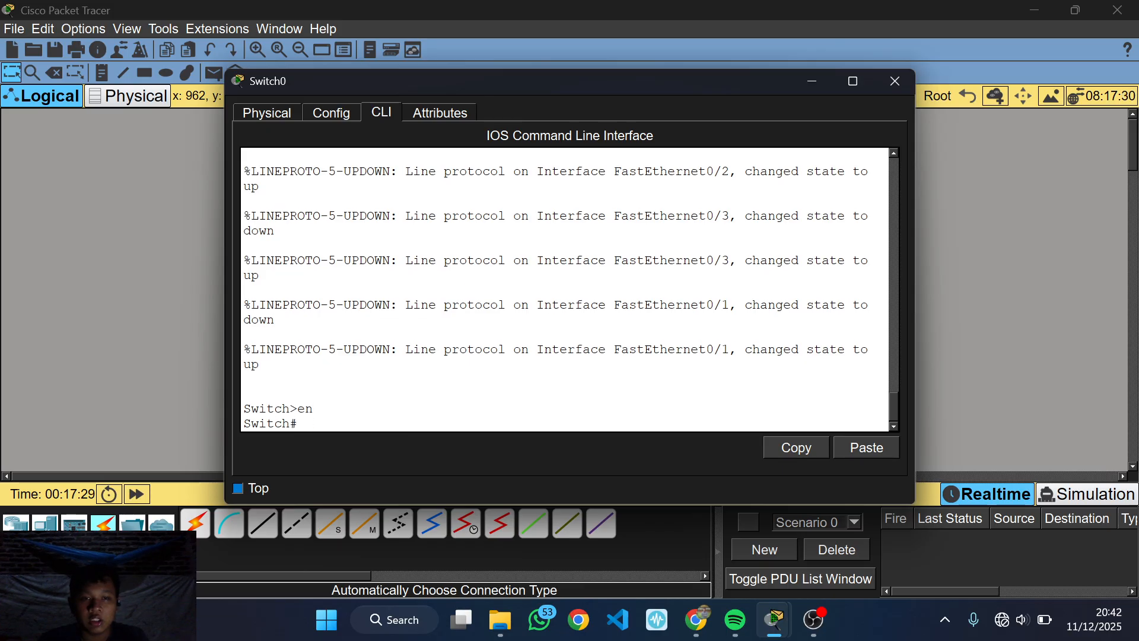
pyautogui.write('conf t')
pyautogui.press('Return')
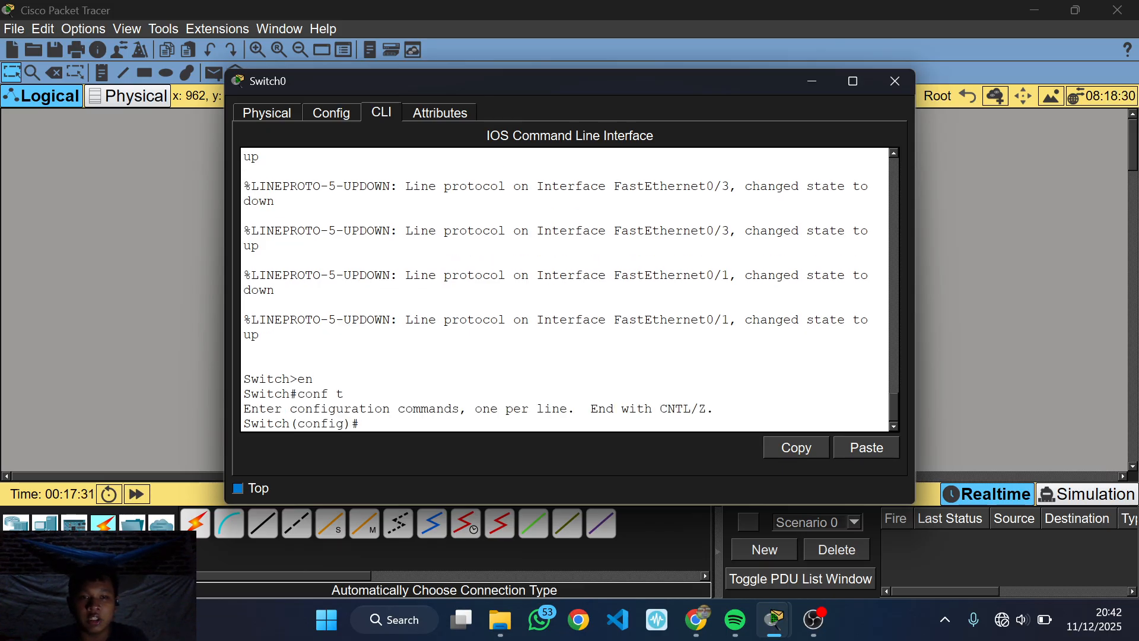
pyautogui.write('swi')
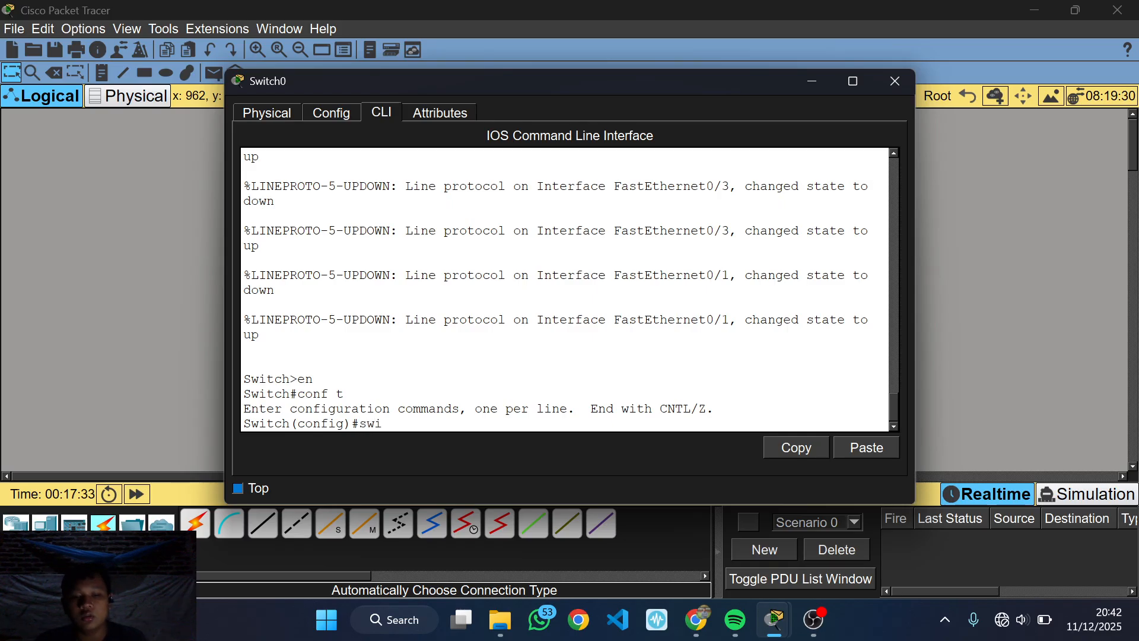
pyautogui.write('tchprt')
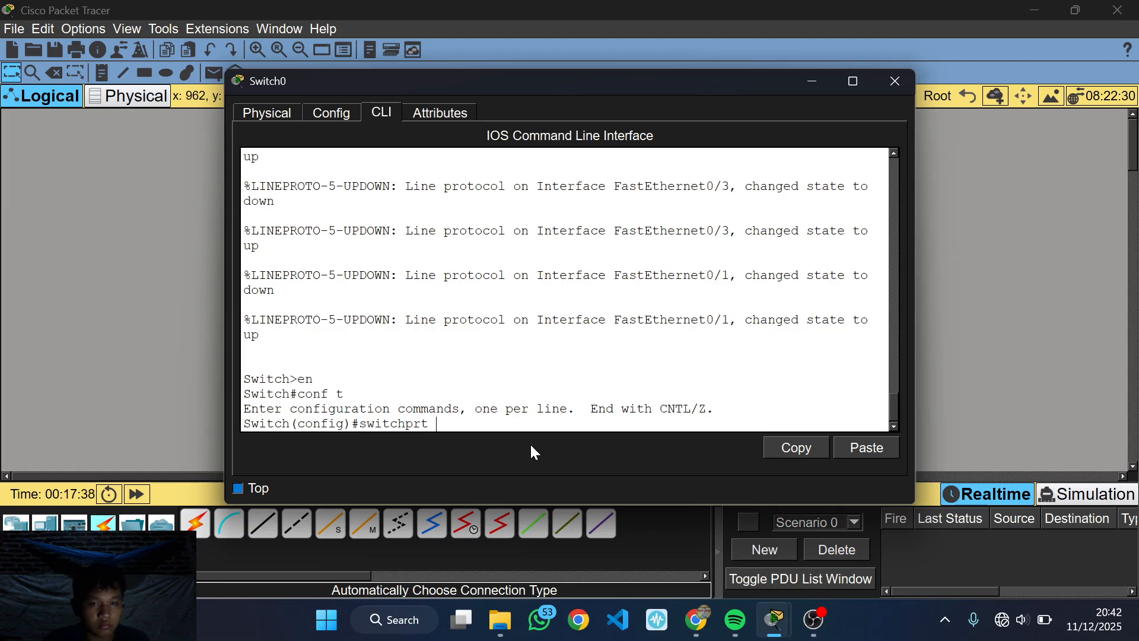
pyautogui.write('mode')
pyautogui.press('BackSpace')
pyautogui.press('BackSpace')
pyautogui.press('BackSpace')
pyautogui.press('BackSpace')
pyautogui.press('BackSpace')
pyautogui.press('BackSpace')
pyautogui.press('BackSpace')
pyautogui.press('BackSpace')
pyautogui.press('BackSpace')
pyautogui.press('BackSpace')
pyautogui.press('BackSpace')
pyautogui.press('BackSpace')
pyautogui.press('BackSpace')
pyautogui.press('BackSpace')
# Enter interface range configuration for ports fa0/1-3 on Switch0 with int rang fa0/1-3.
pyautogui.write('int fa')
pyautogui.press('BackSpace')
pyautogui.press('BackSpace')
pyautogui.write('rang fa0/')
pyautogui.write('1-3')
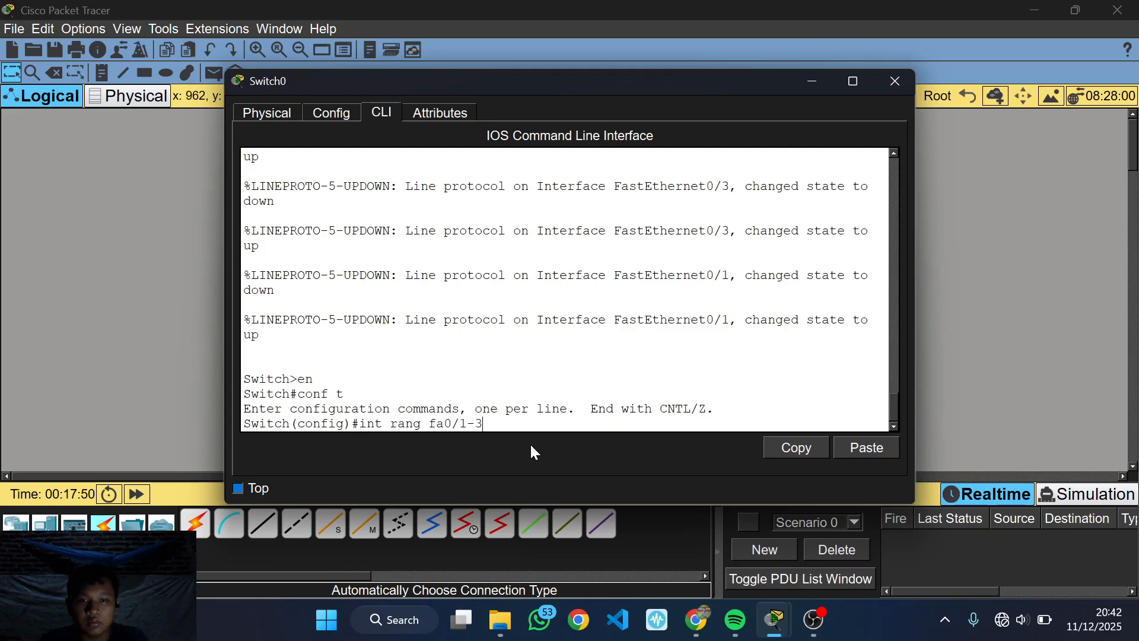
pyautogui.press('Return')
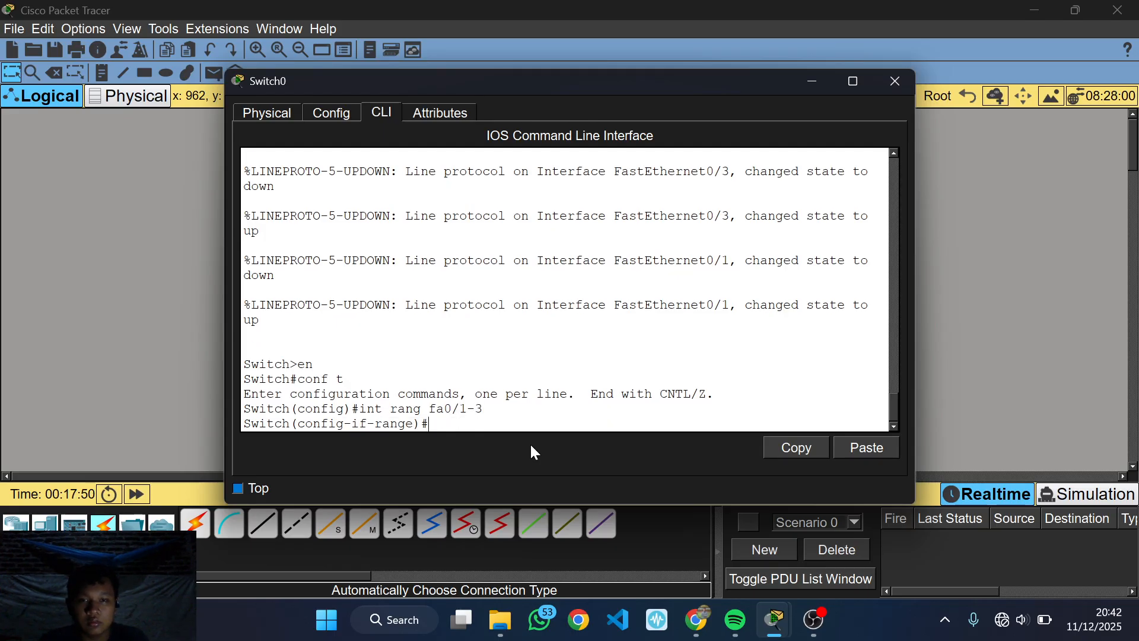
# Set Switch0's fa0/1-3 port range to trunk mode with switchport mode trunk.
pyautogui.write('switchpor')
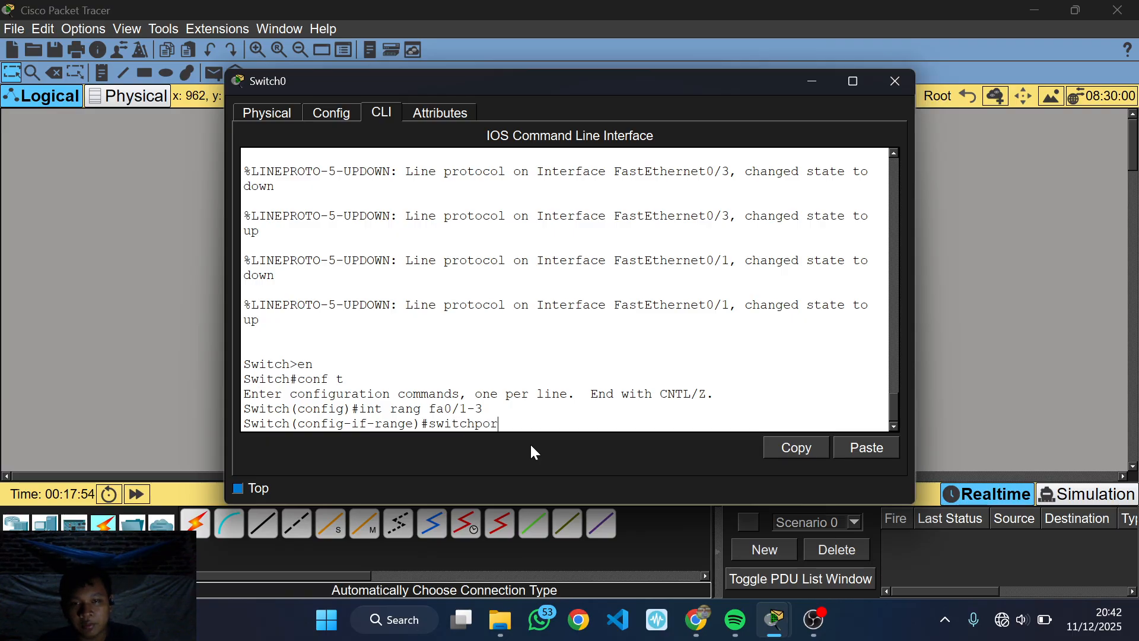
pyautogui.write('t mode trunk')
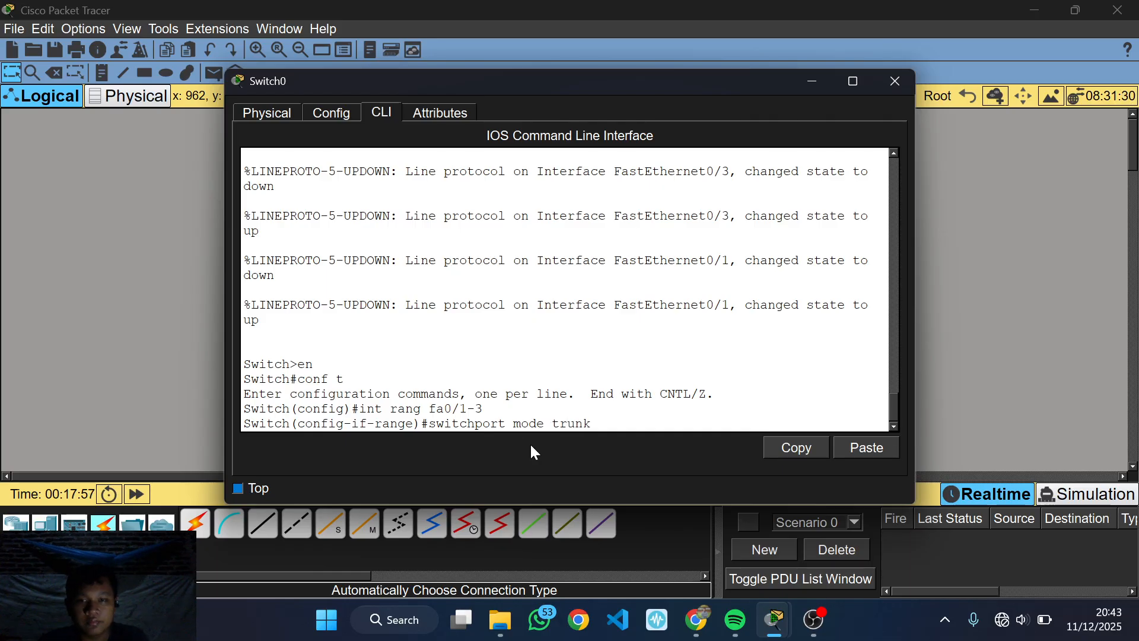
pyautogui.press('Return')
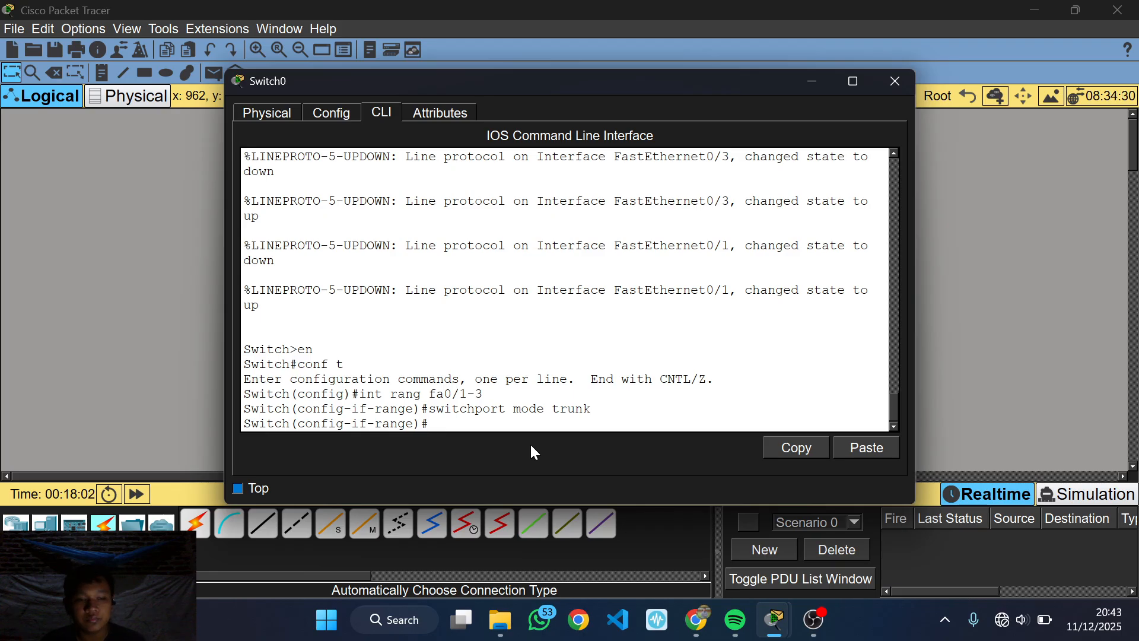
# Assign Switch0's fa0/1-3 range to the EtherChannel with channel-group 1 mode passive.
pyautogui.write('channel-group')
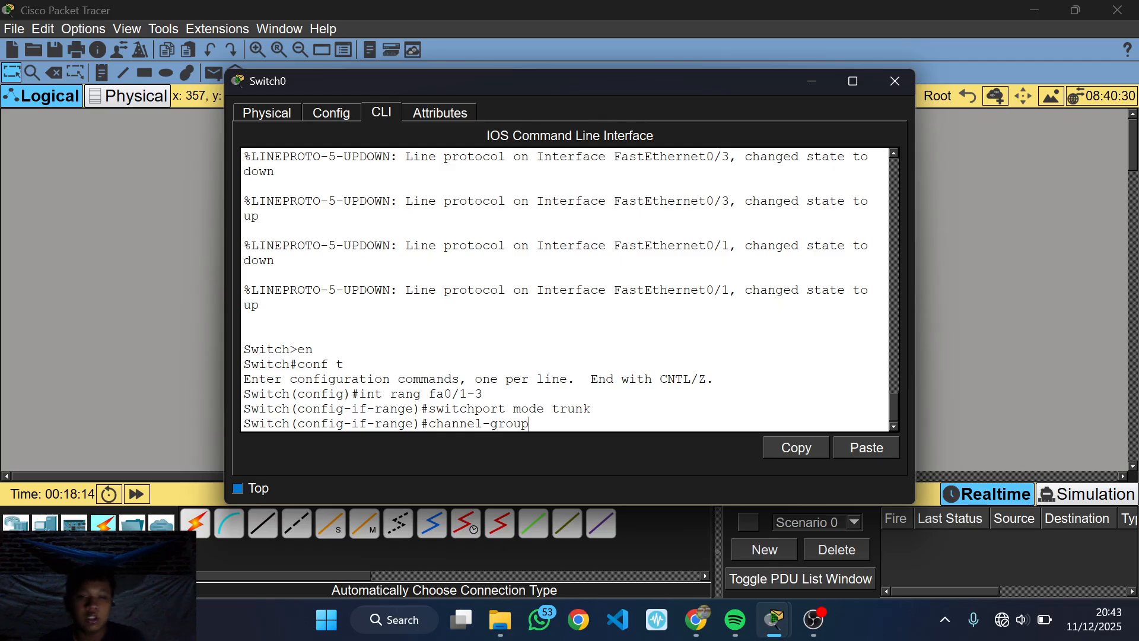
pyautogui.write('1')
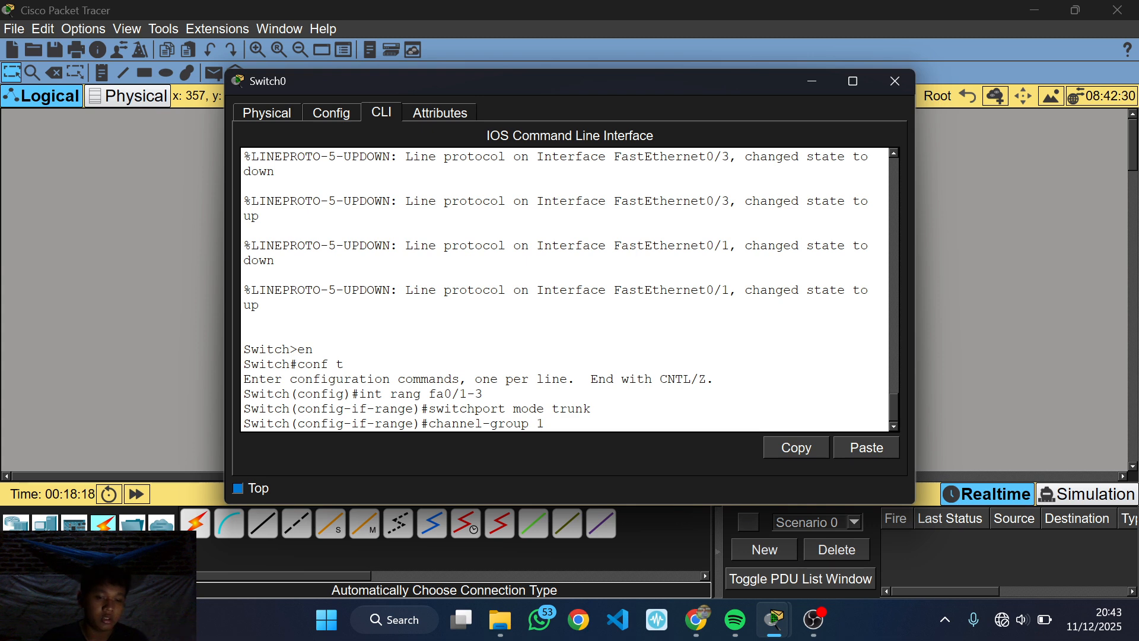
pyautogui.write(' mode')
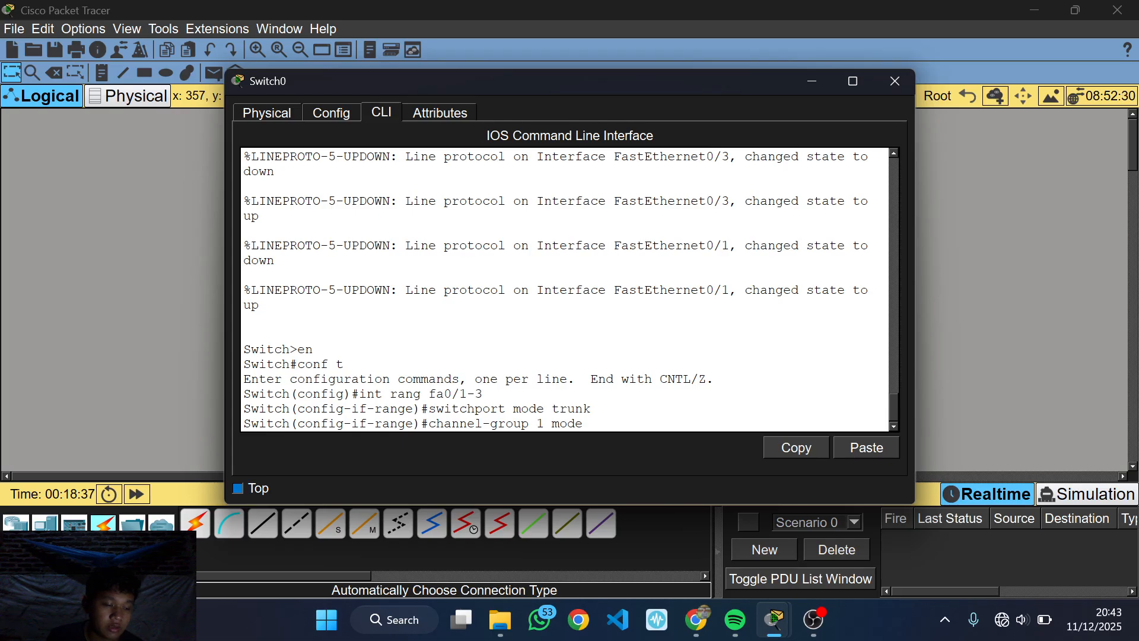
pyautogui.write('pa')
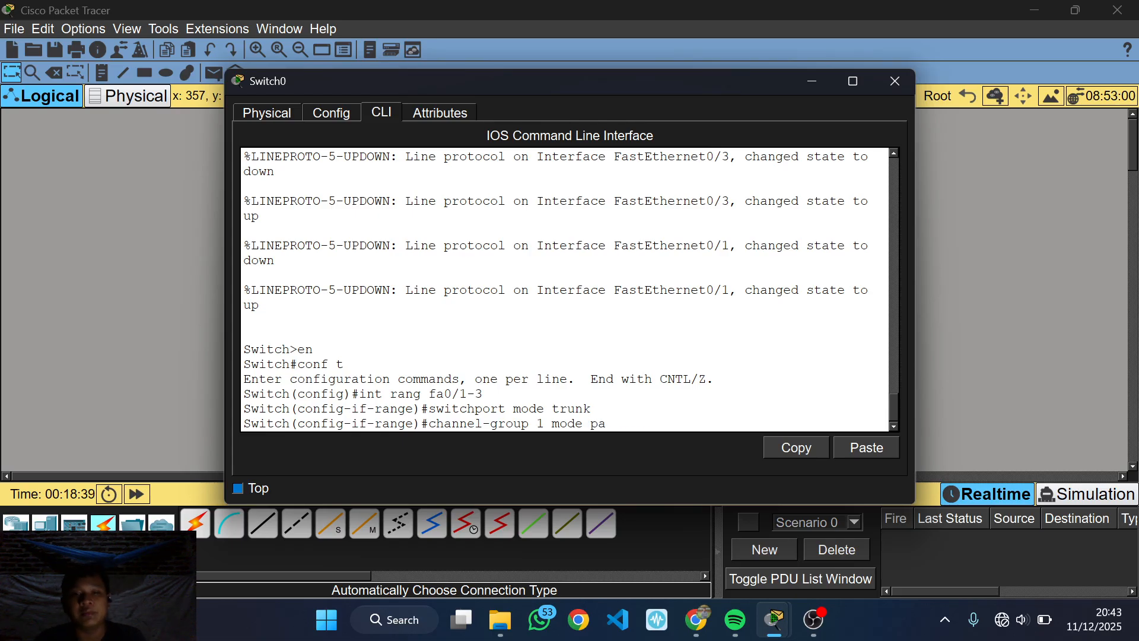
pyautogui.write('ssive')
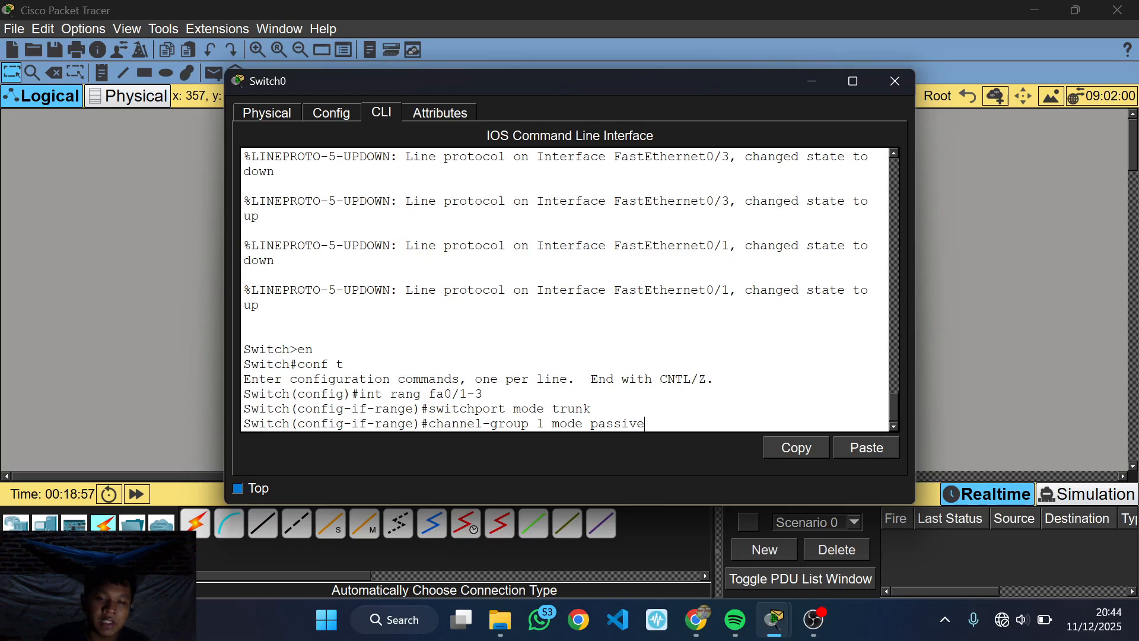
pyautogui.press('Return')
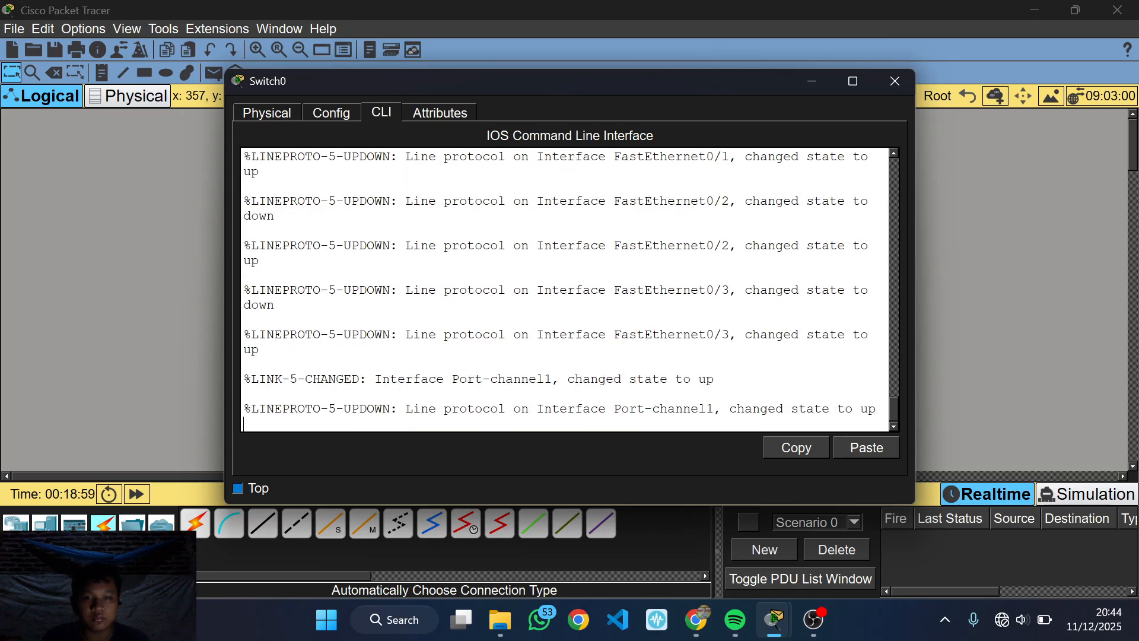
pyautogui.press('Return')
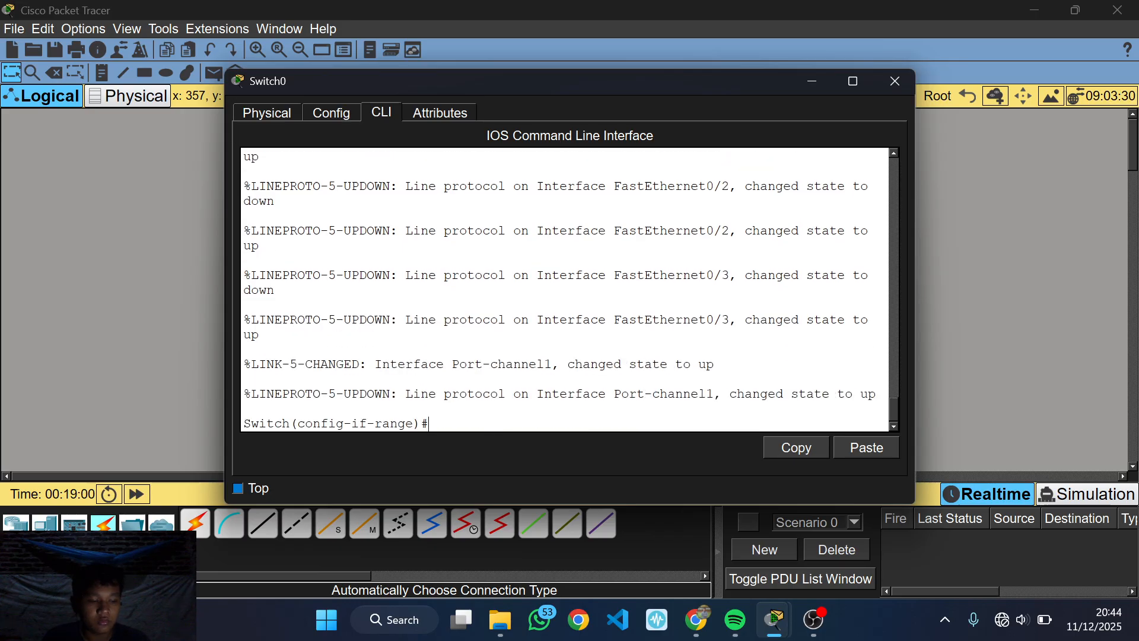
# Return to the topology, fast-forward the network time and examine the link status between Switch1 and Switch0.
pyautogui.click(988, 301)
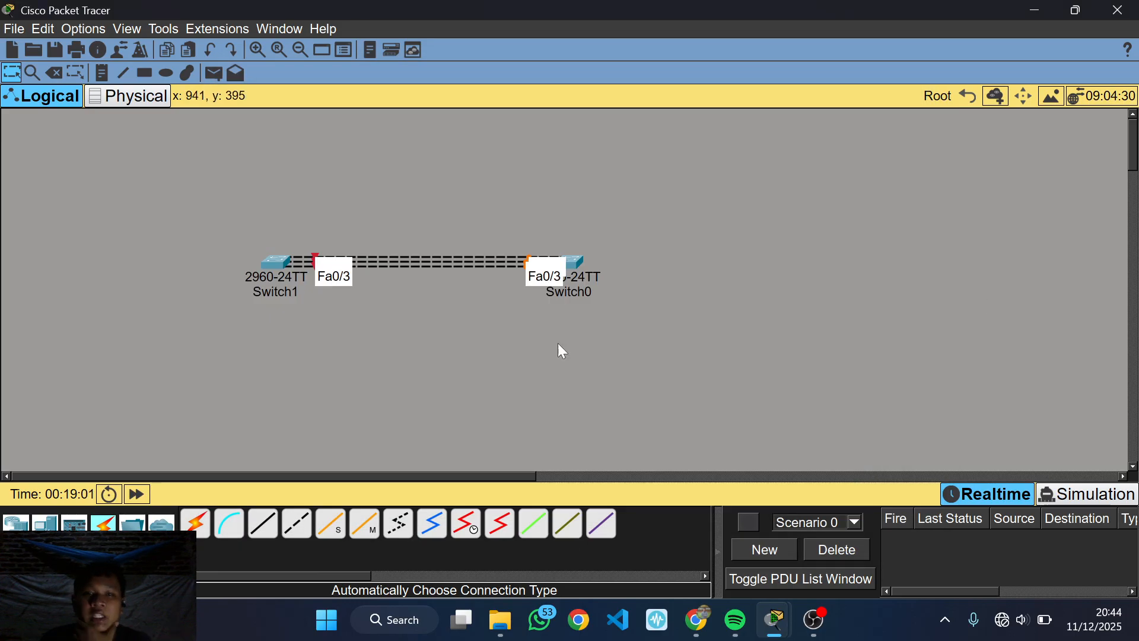
pyautogui.click(137, 495)
pyautogui.click(137, 495)
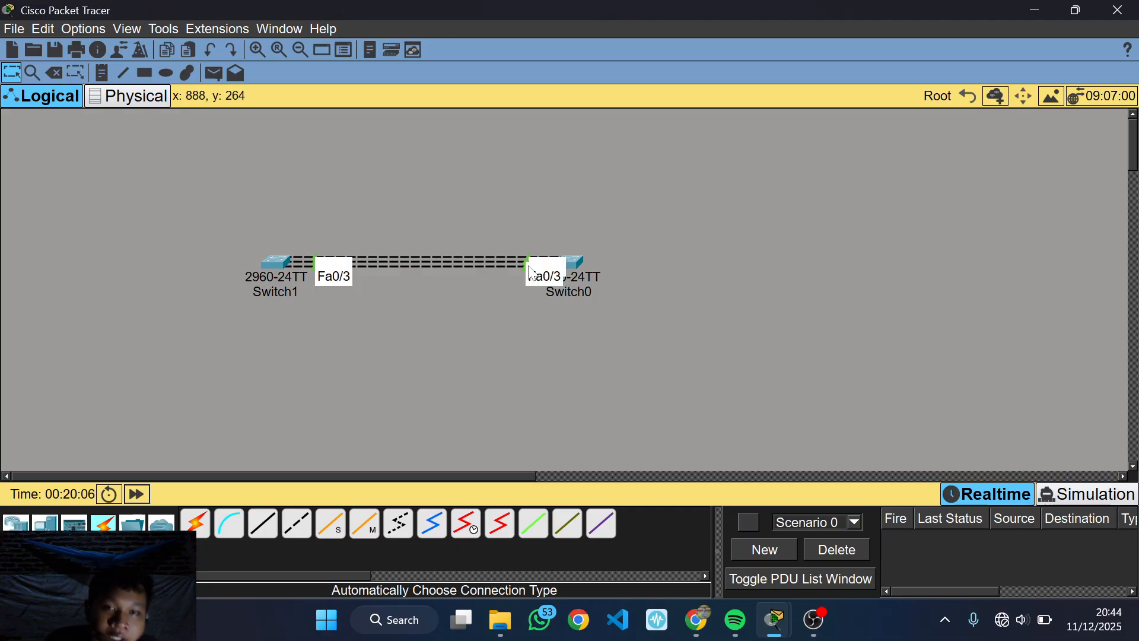
pyautogui.scroll(1, 528, 266)
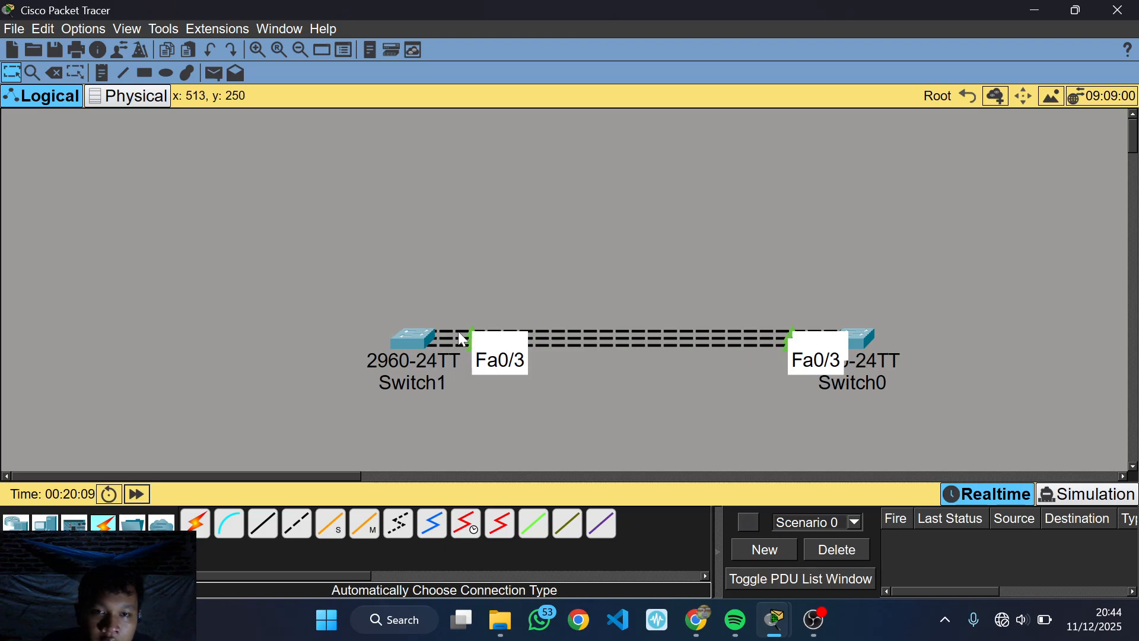
pyautogui.scroll(-1, 470, 350)
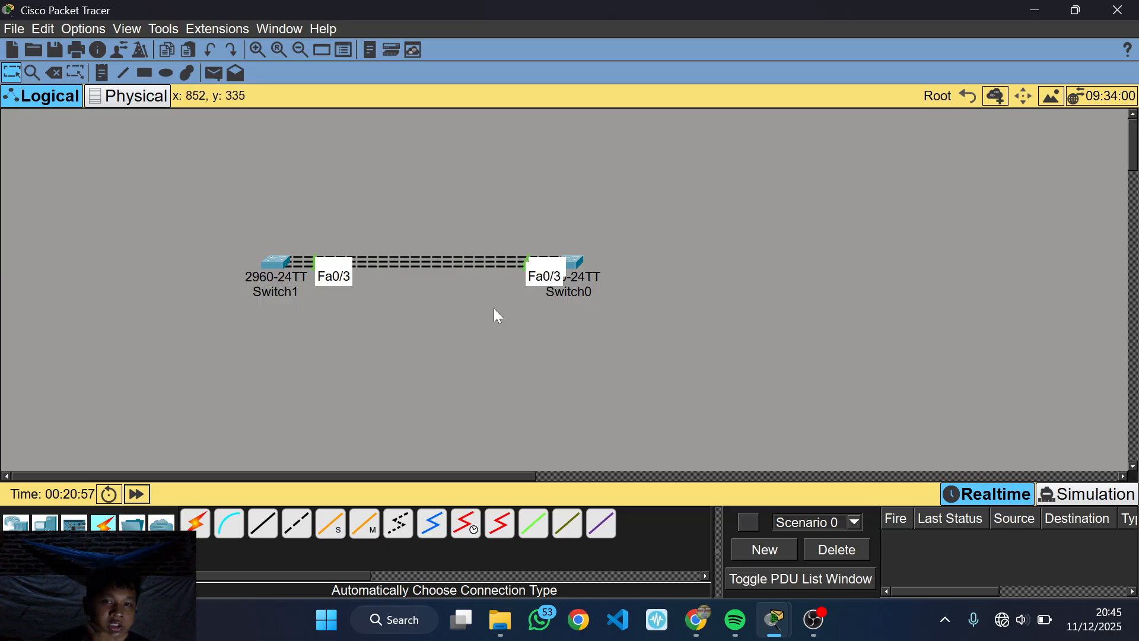
# Check the EtherChannel summary on Switch0 with do show etherchannel sum.
pyautogui.click(573, 273)
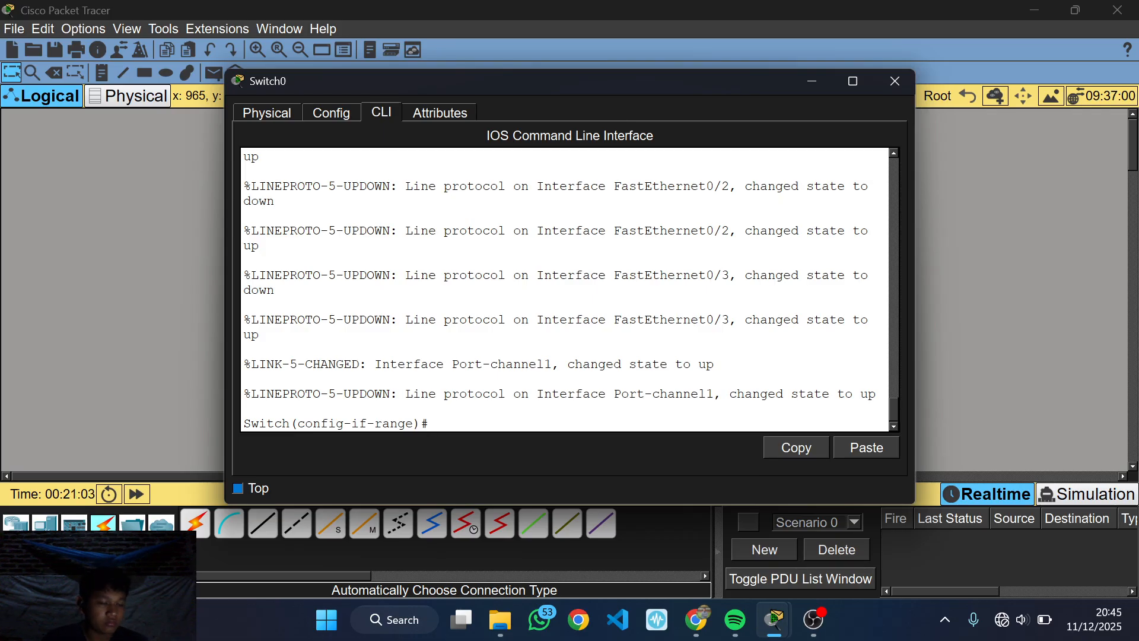
pyautogui.write('do ')
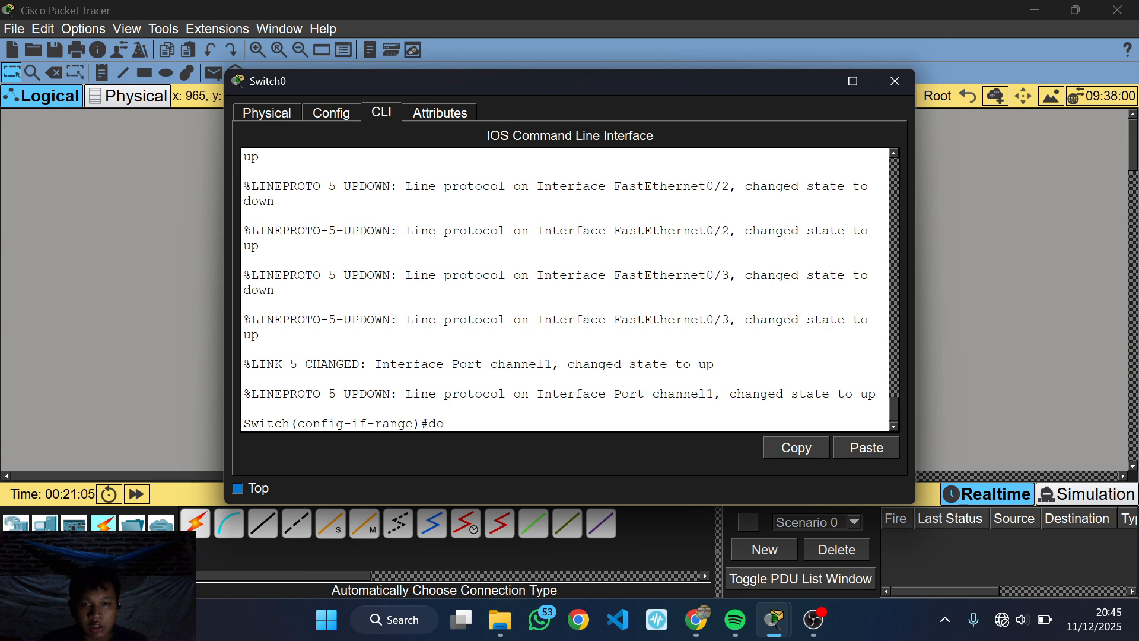
pyautogui.write('show etherchan')
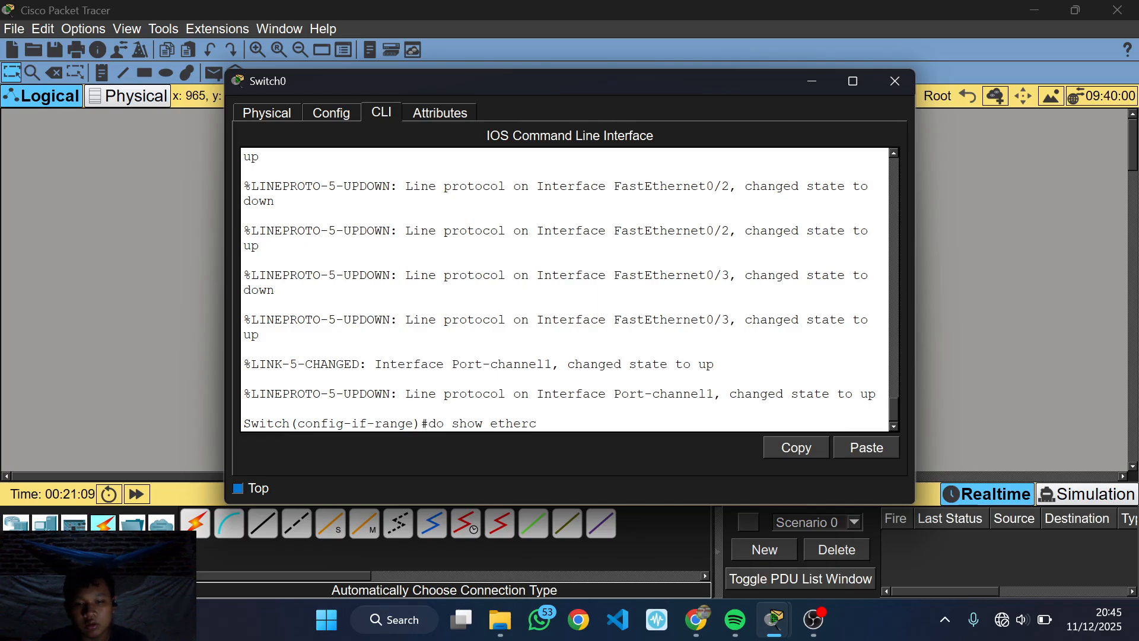
pyautogui.press('BackSpace')
pyautogui.press('BackSpace')
pyautogui.press('BackSpace')
pyautogui.write('hannell')
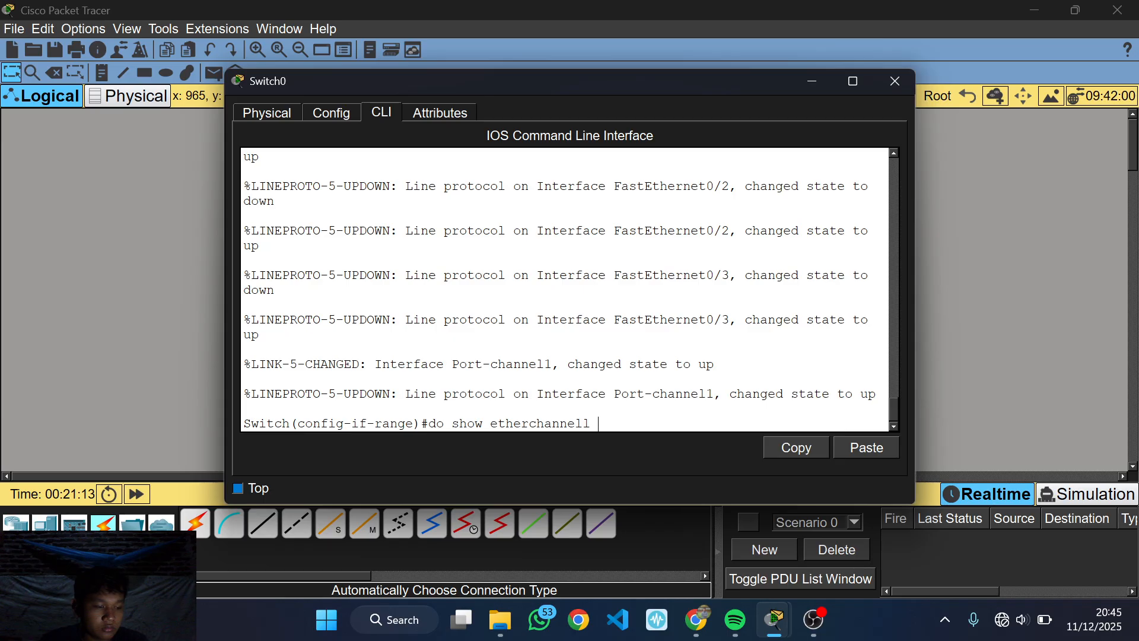
pyautogui.press('BackSpace')
pyautogui.write('sum')
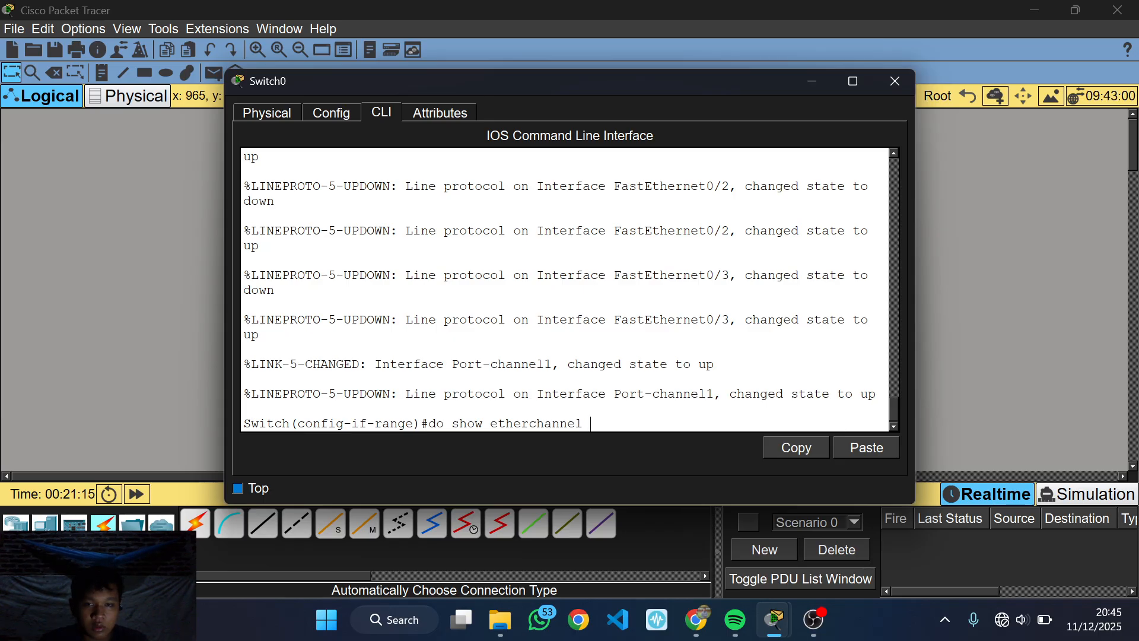
pyautogui.press('Return')
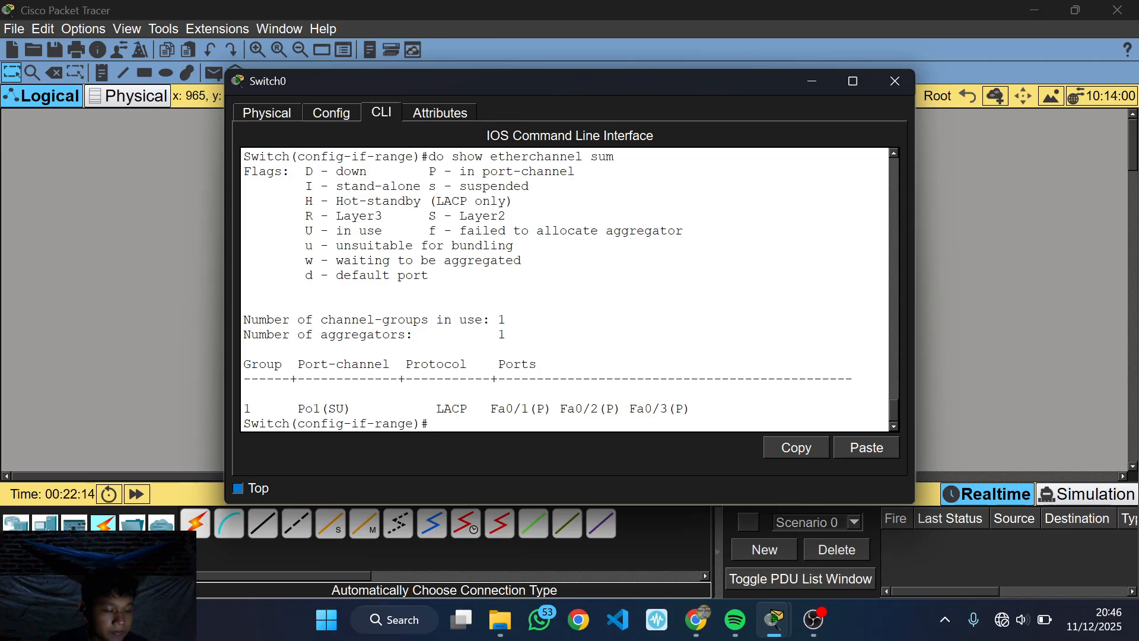
# Check the EtherChannel summary on Switch1 with do show etherchannel sum, and return to the topology.
pyautogui.click(226, 295)
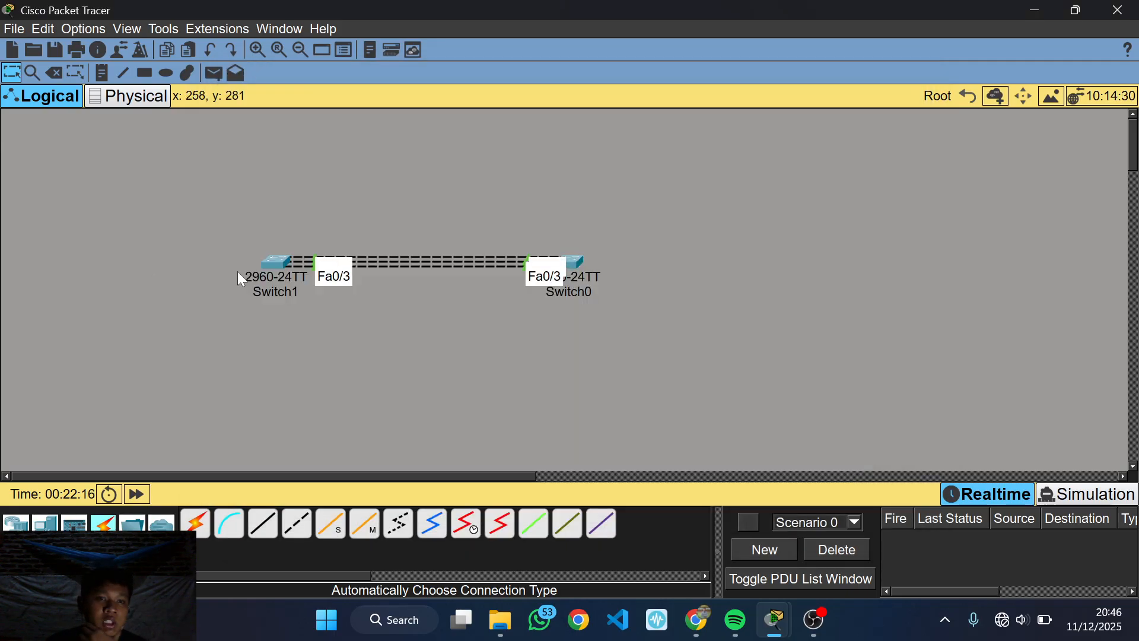
pyautogui.click(272, 266)
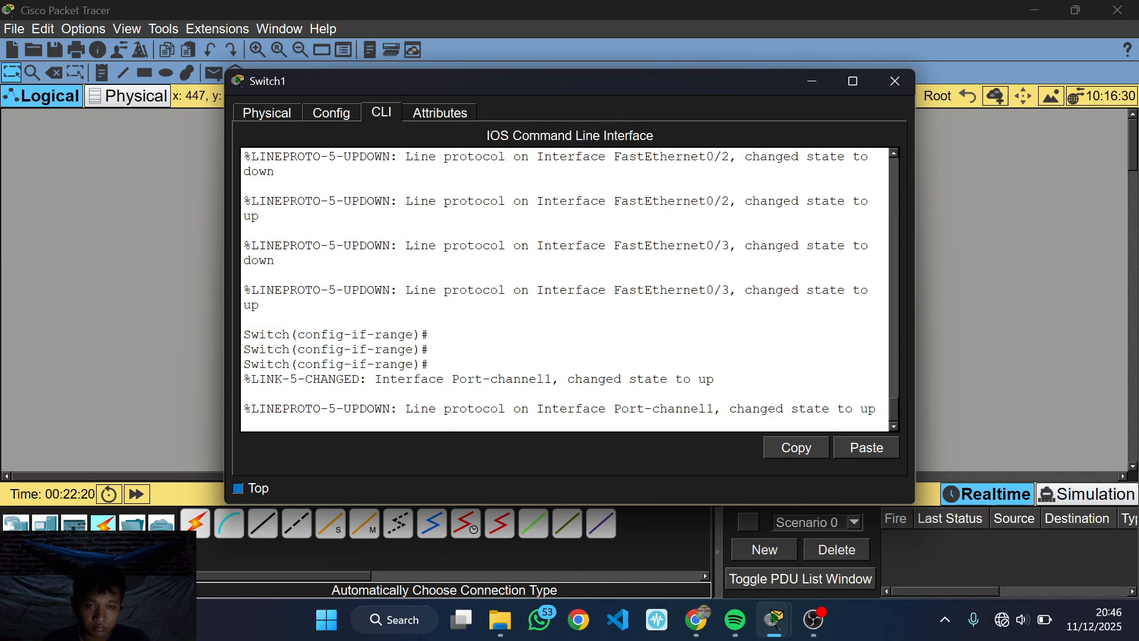
pyautogui.press('Return')
pyautogui.write('do show etherchannel')
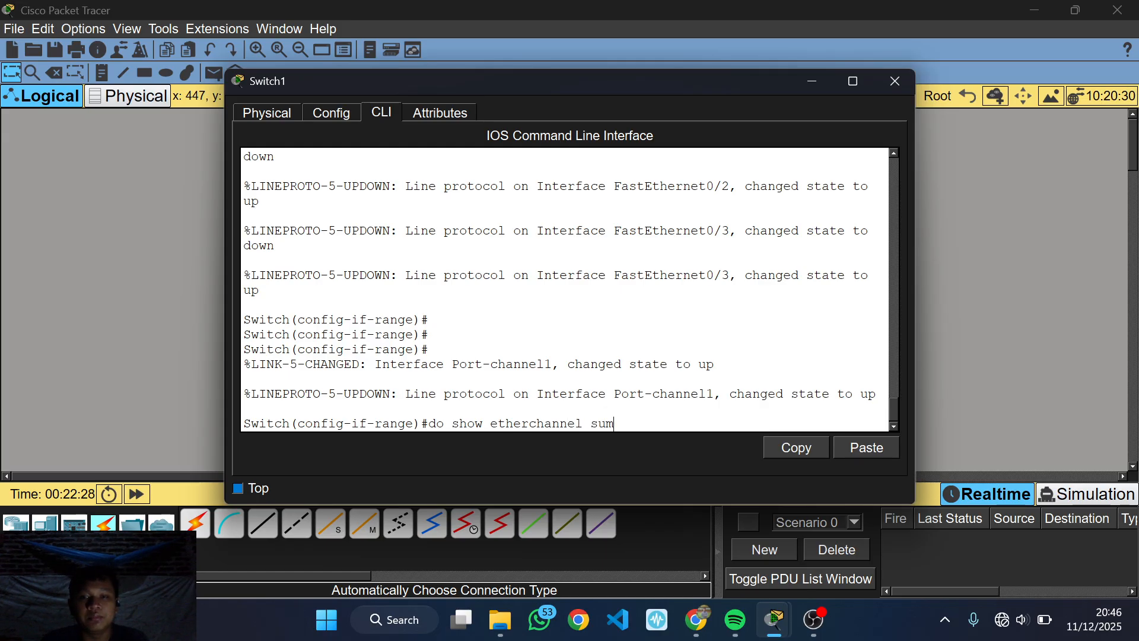
pyautogui.write(' sum')
pyautogui.press('Return')
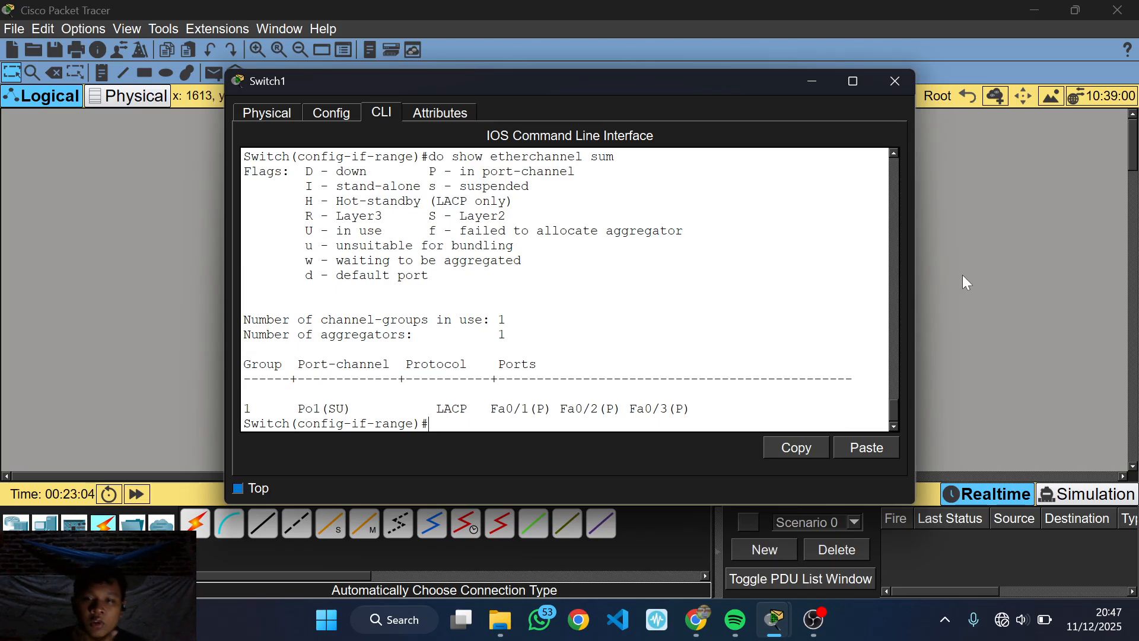
pyautogui.click(956, 282)
pyautogui.moveTo(191, 216); pyautogui.dragTo(642, 334)
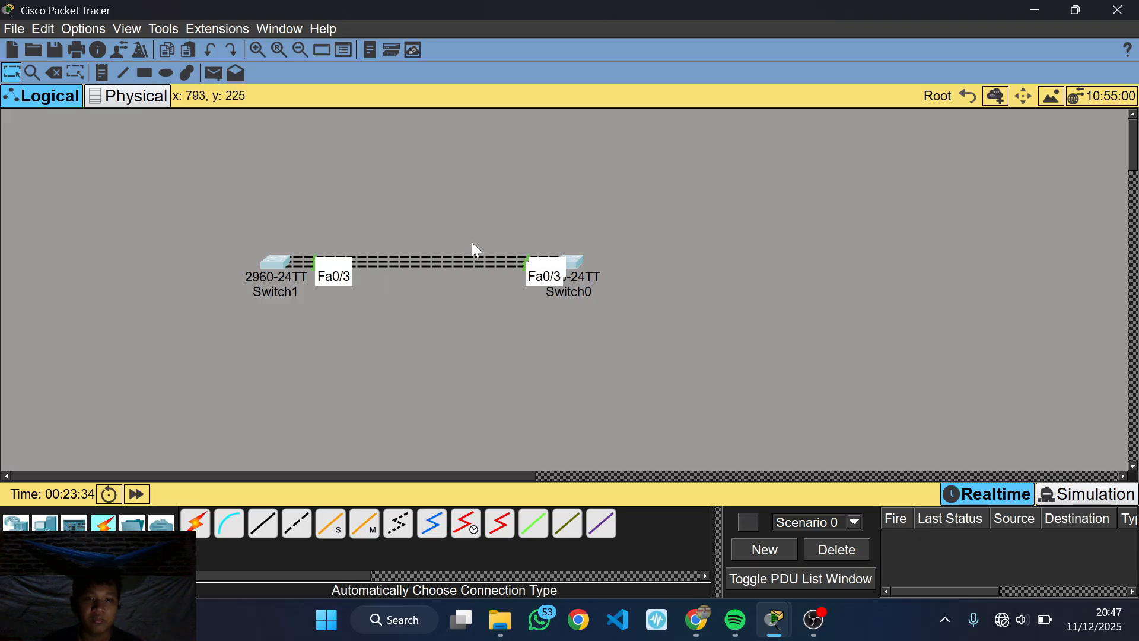
pyautogui.moveTo(193, 212); pyautogui.dragTo(710, 341)
pyautogui.click(475, 296)
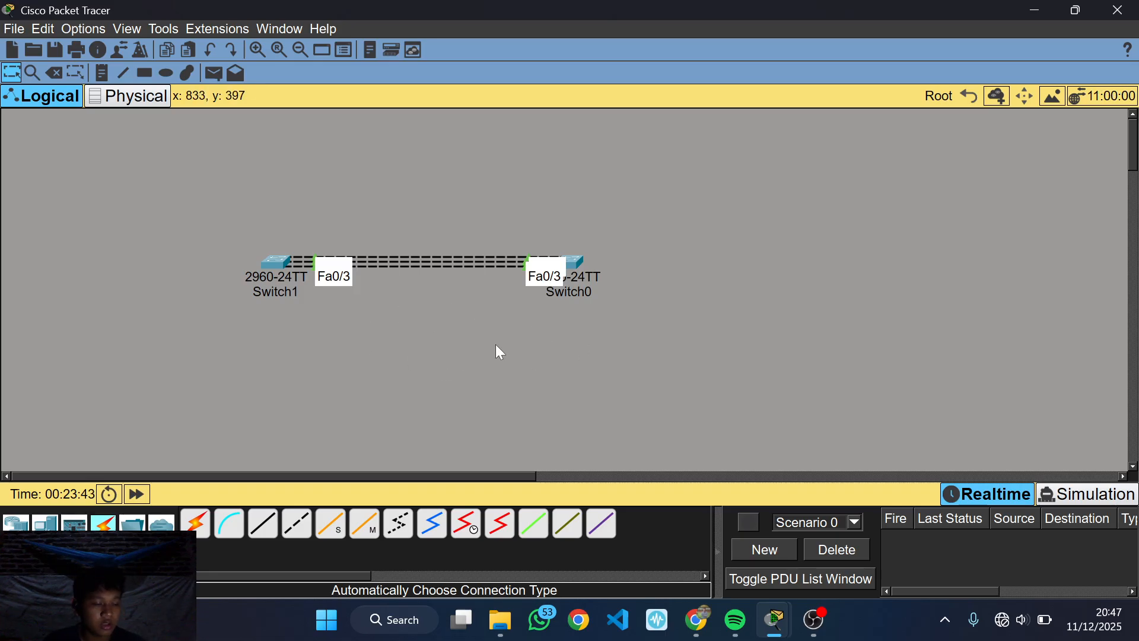
# Place two PC-PT end devices in the topology, one below Switch1 and one below Switch0.
pyautogui.scroll(-2, 297, 415)
pyautogui.click(45, 523)
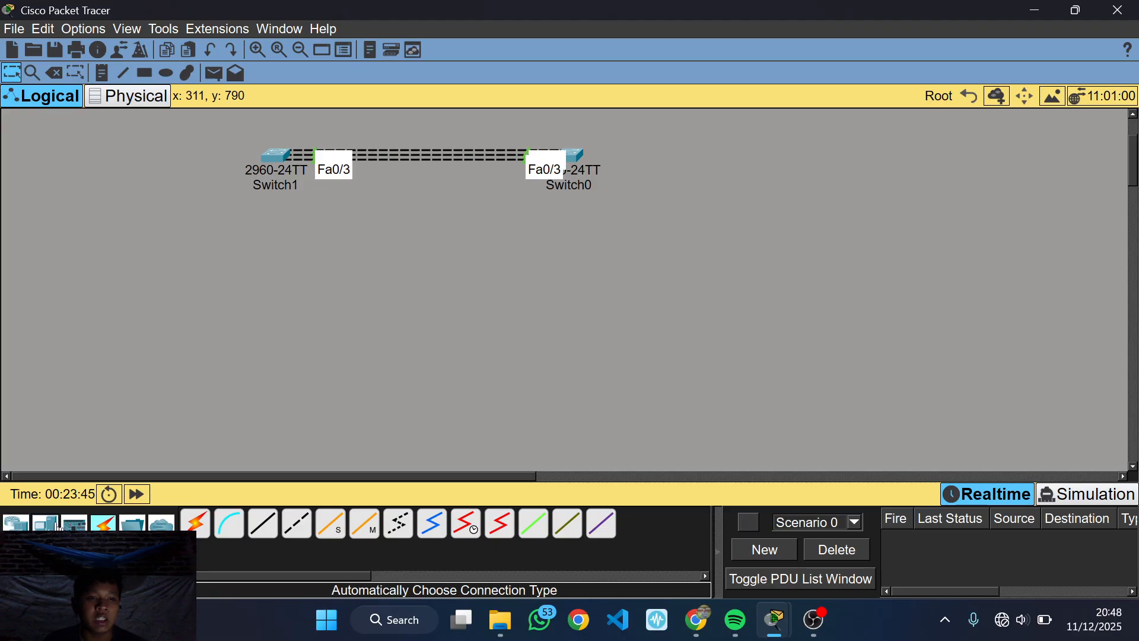
pyautogui.click(196, 522)
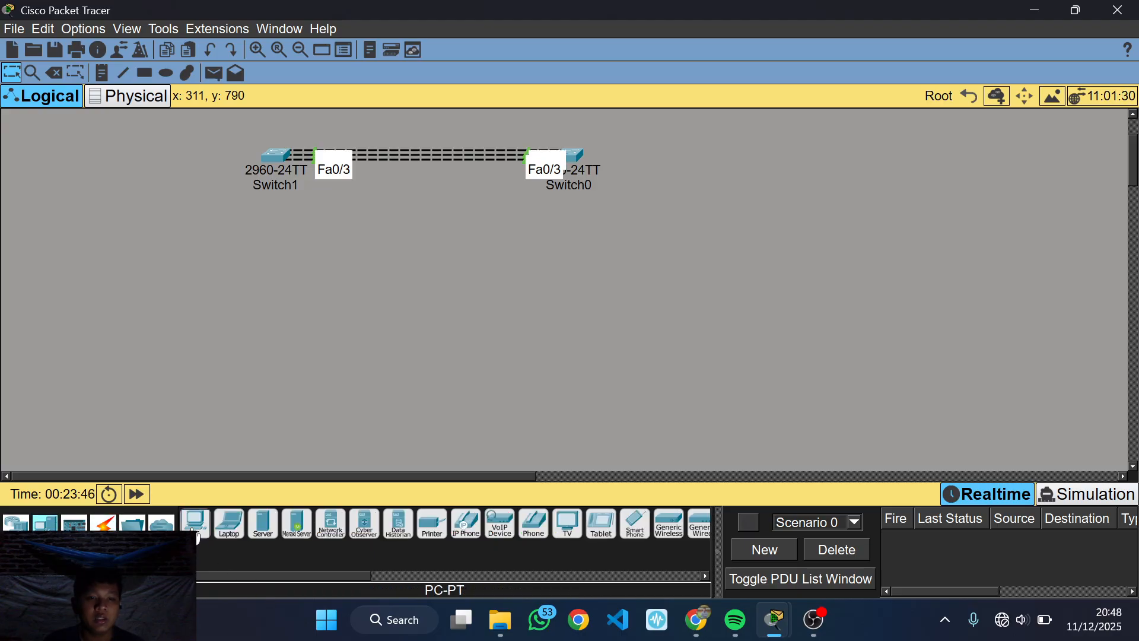
pyautogui.click(281, 339)
pyautogui.click(575, 347)
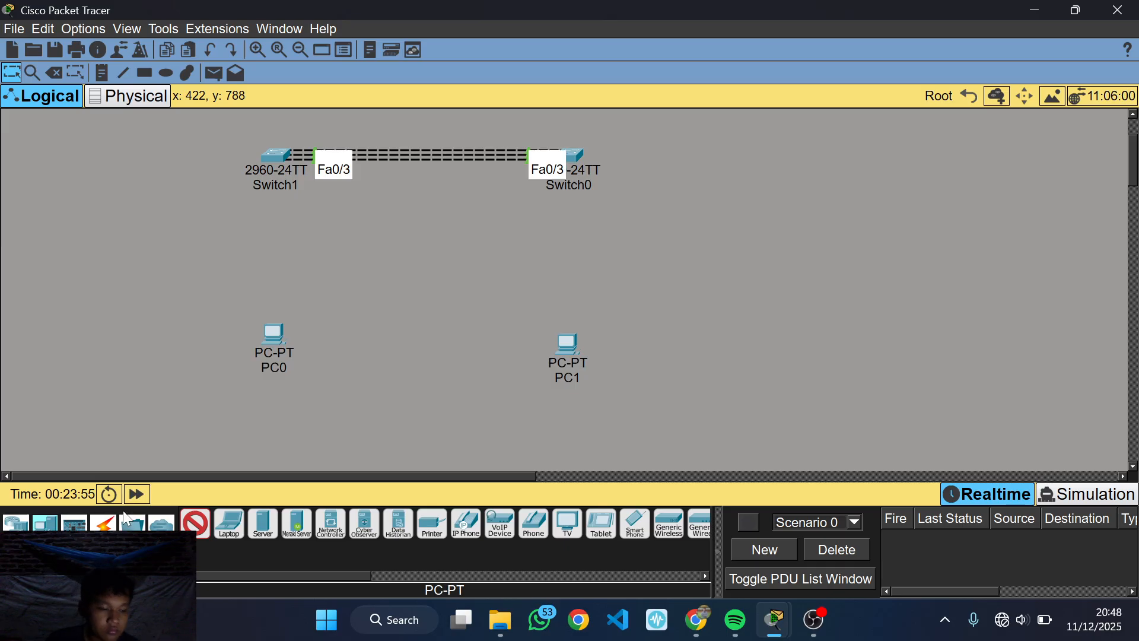
# Cable PC0 to Switch1 and PC1 to Switch0 using the automatically chosen connection type.
pyautogui.click(110, 523)
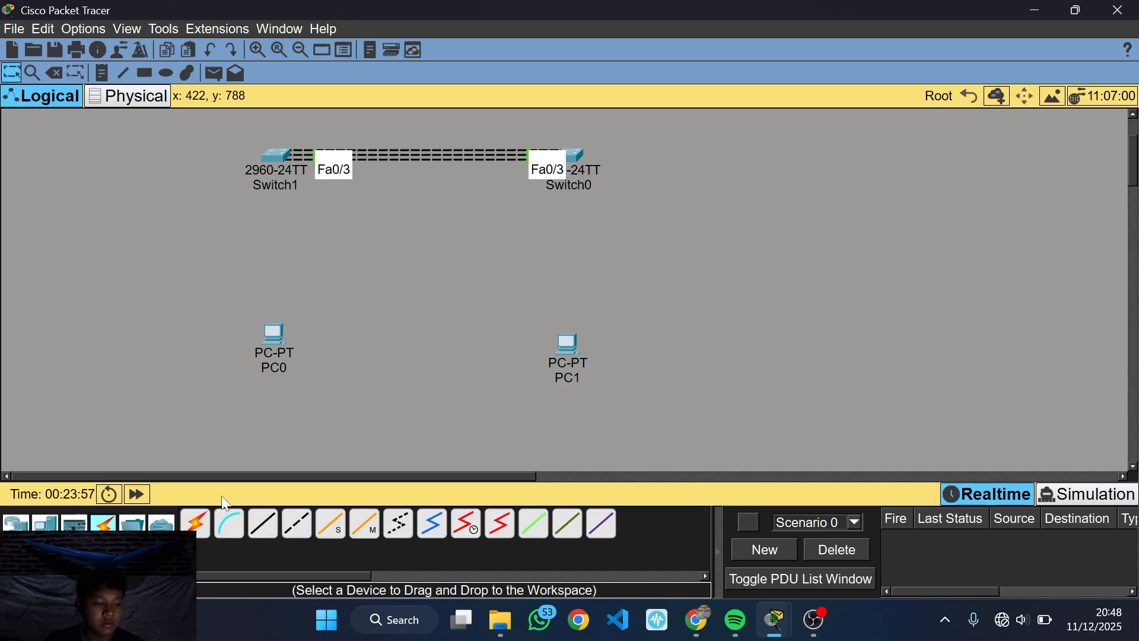
pyautogui.click(197, 518)
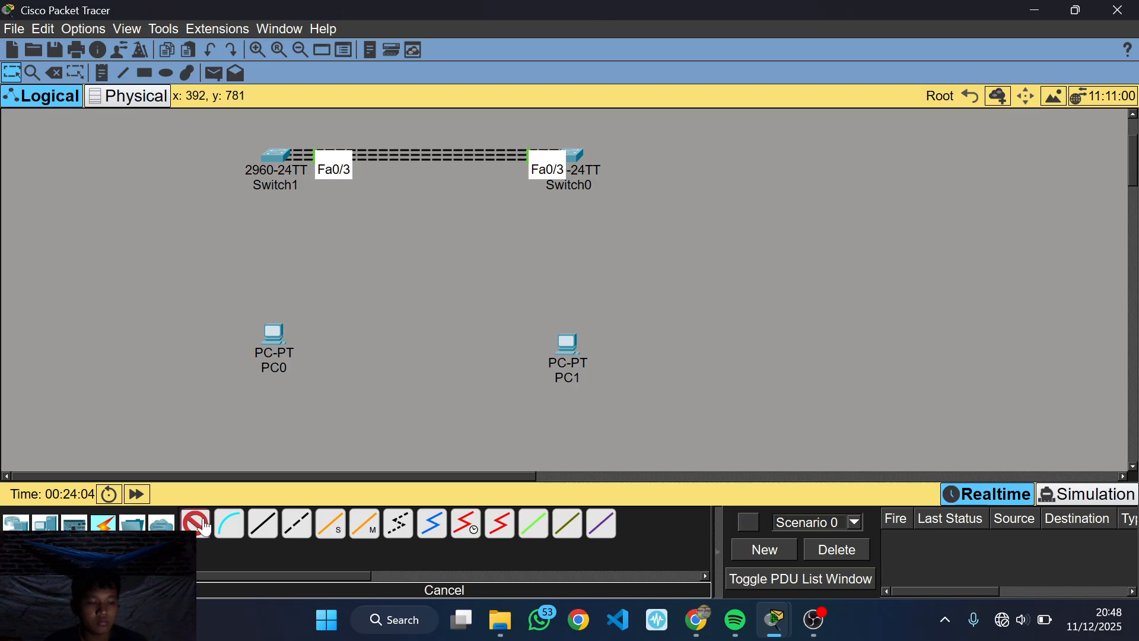
pyautogui.click(270, 349)
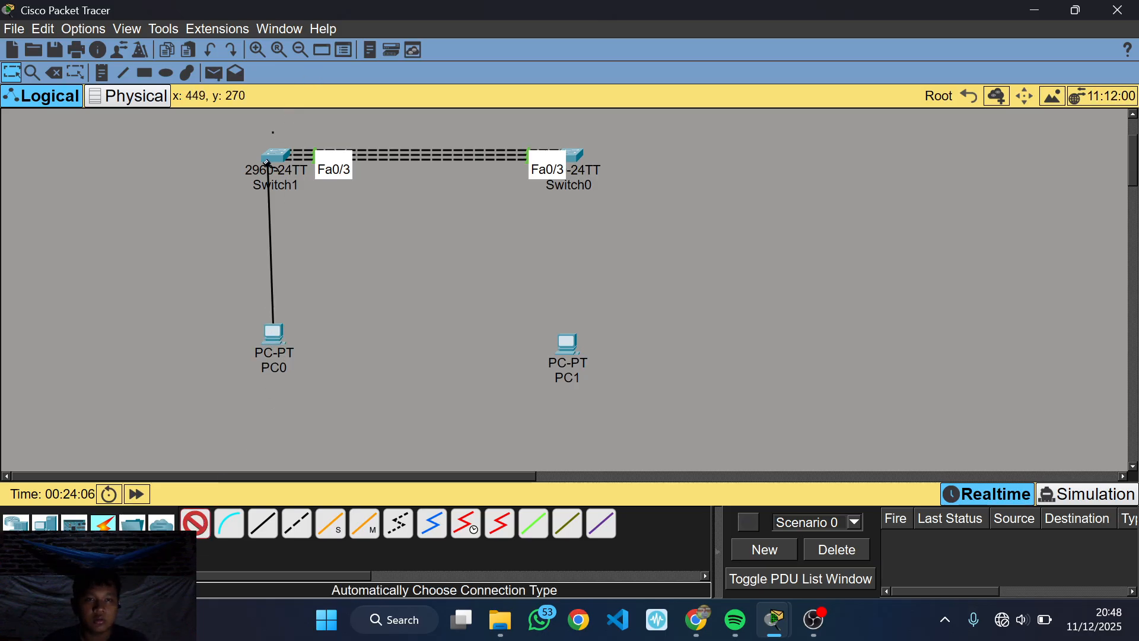
pyautogui.click(273, 157)
pyautogui.click(569, 346)
pyautogui.click(581, 159)
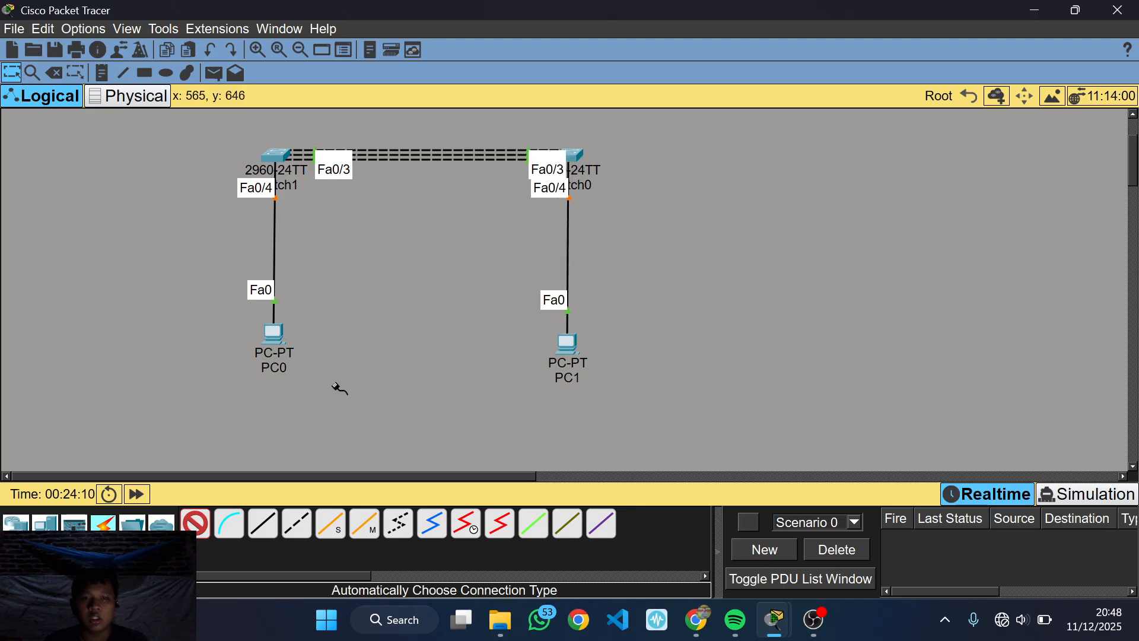
pyautogui.click(195, 524)
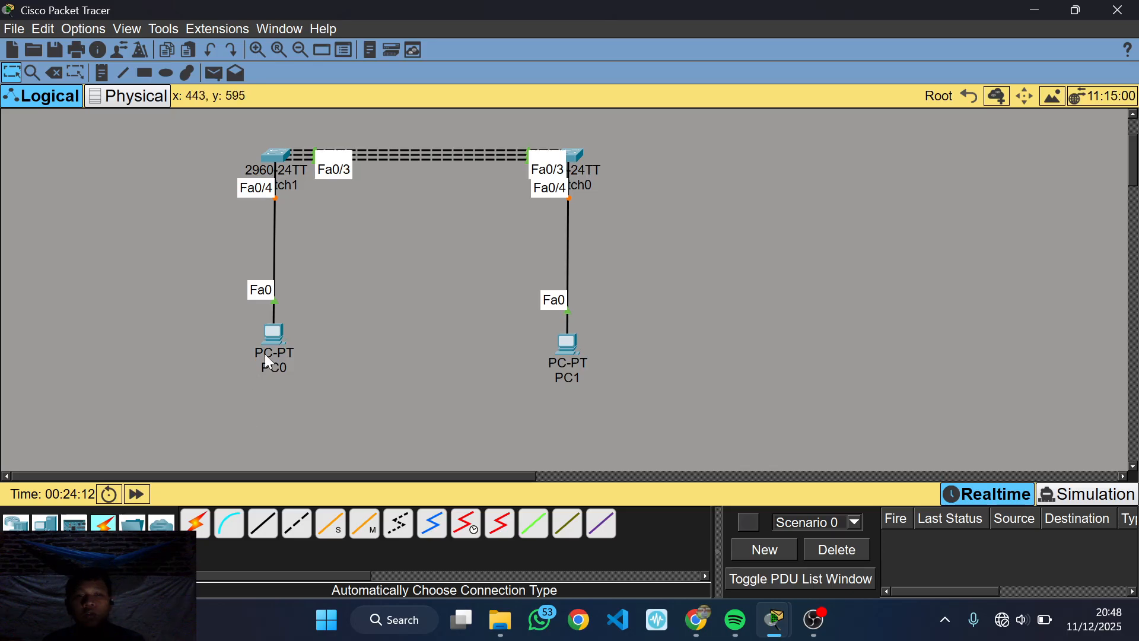
# Give PC0 the static IPv4 address 192.168.1.1 with subnet mask 255.255.255.0.
pyautogui.moveTo(269, 351)
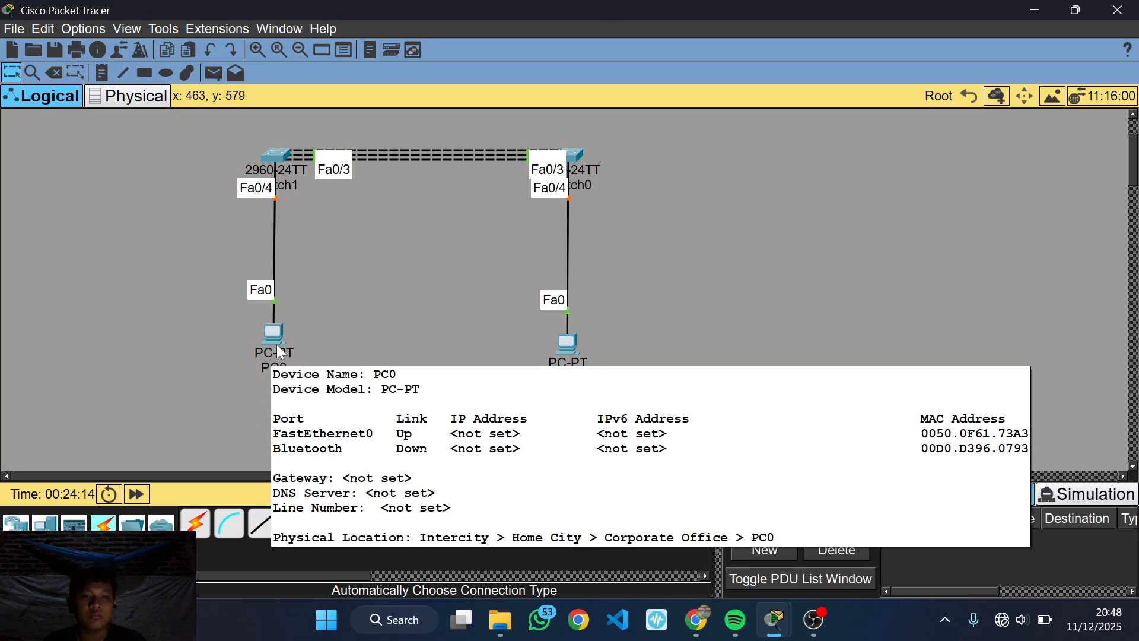
pyautogui.click(273, 347)
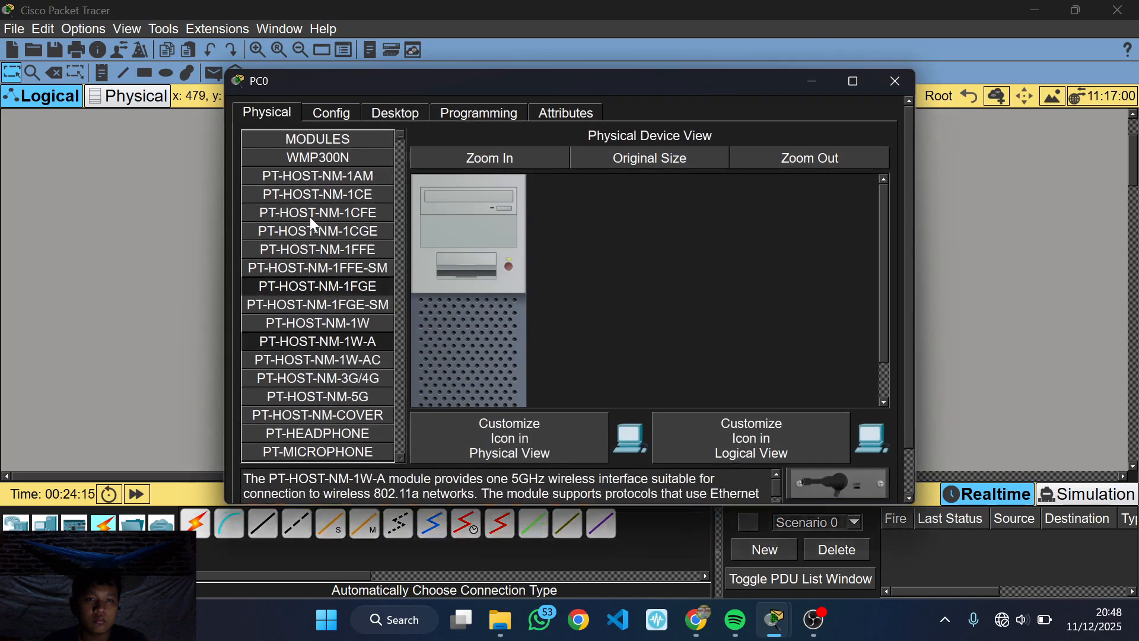
pyautogui.click(380, 113)
pyautogui.click(312, 164)
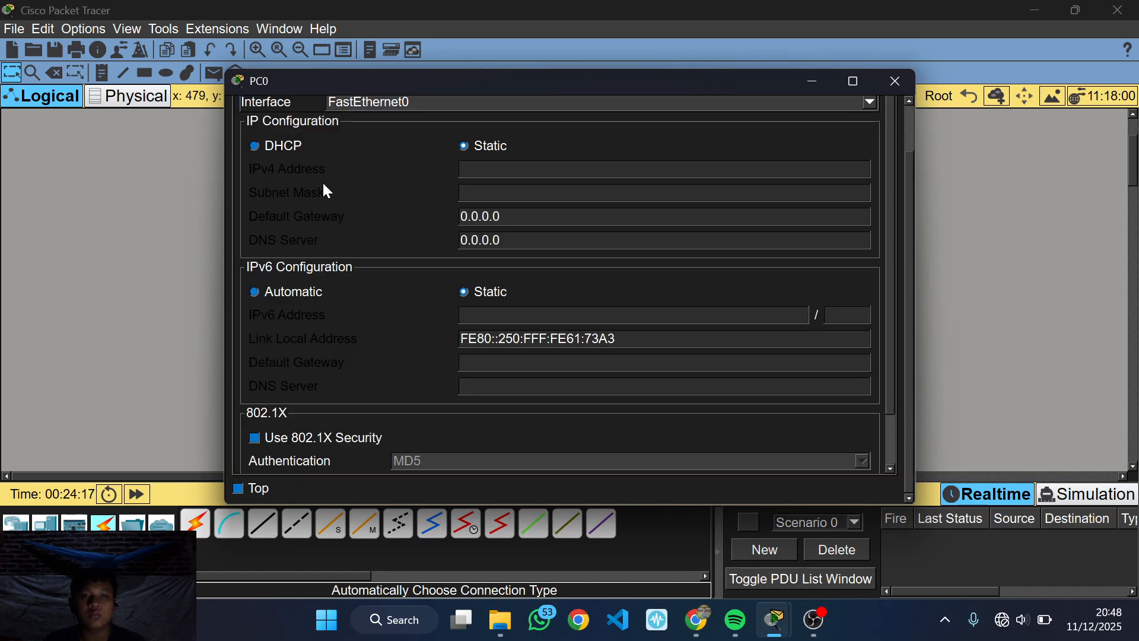
pyautogui.write('192')
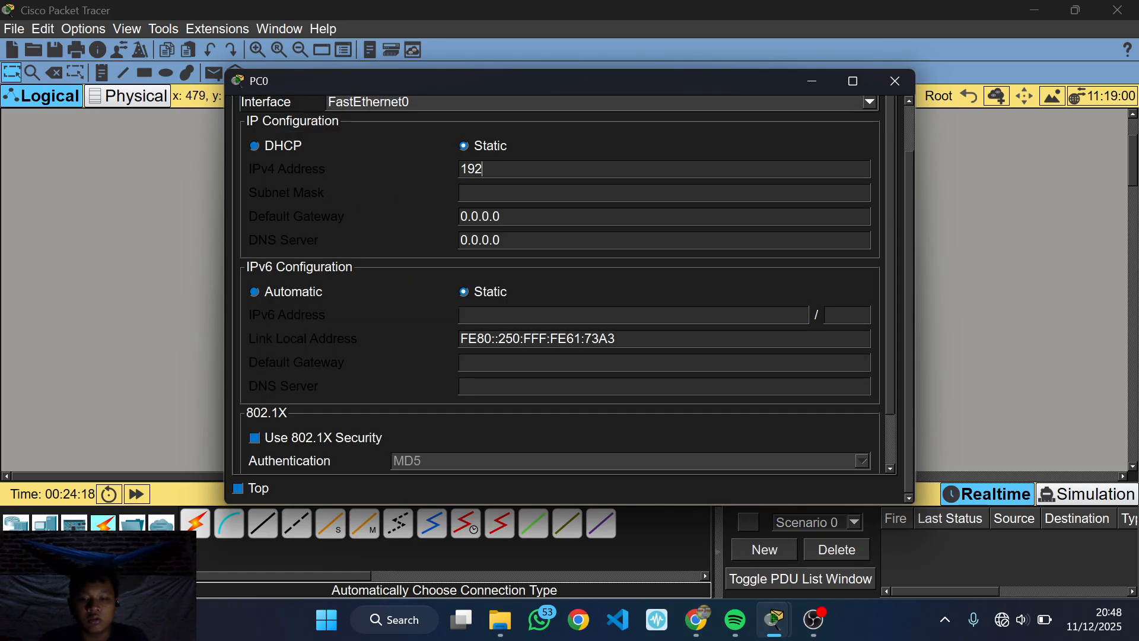
pyautogui.write('.168.1.1')
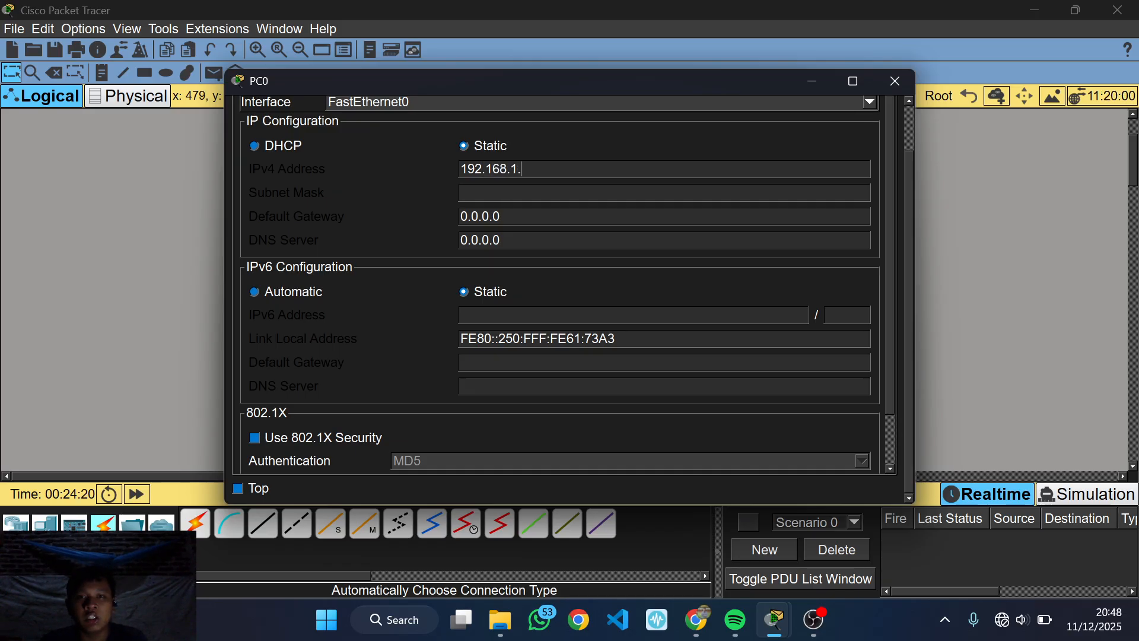
pyautogui.press('Tab')
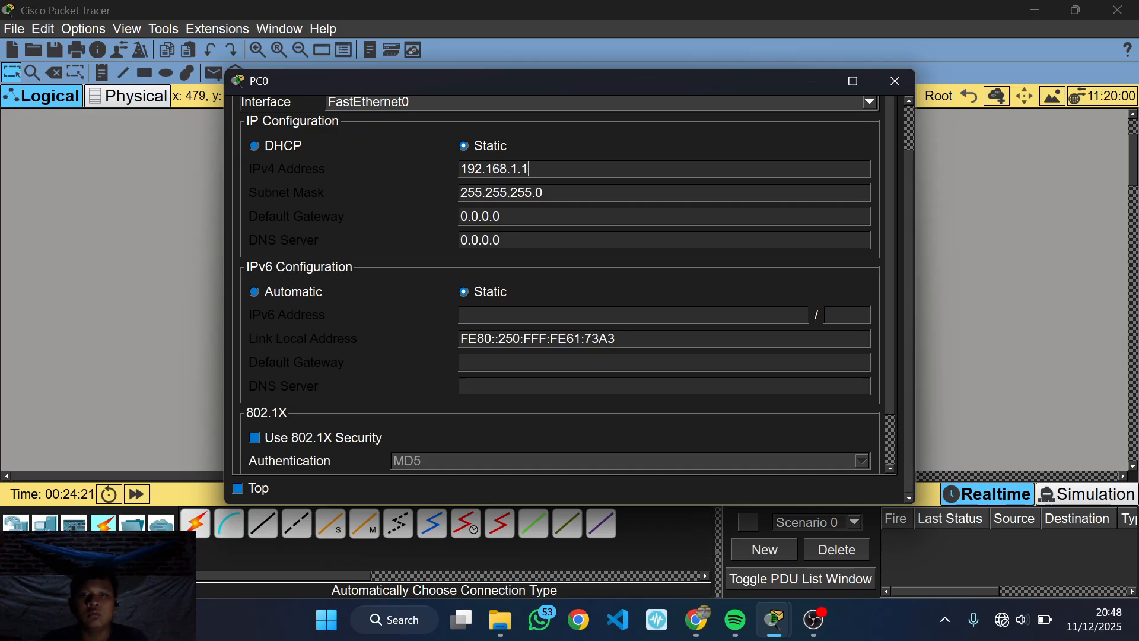
pyautogui.click(888, 81)
# Give PC1 the static IPv4 address 192.168.1.2 with subnet mask 255.255.255.0.
pyautogui.doubleClick(559, 355)
pyautogui.click(397, 114)
pyautogui.click(343, 174)
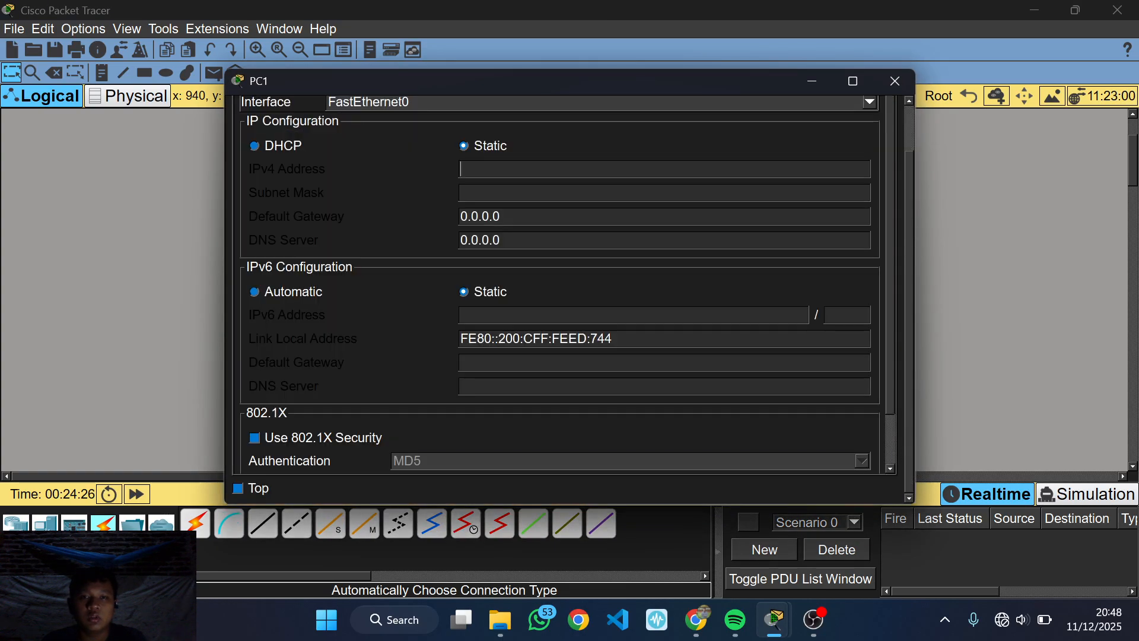
pyautogui.write('192.168.1.2')
pyautogui.press('Tab')
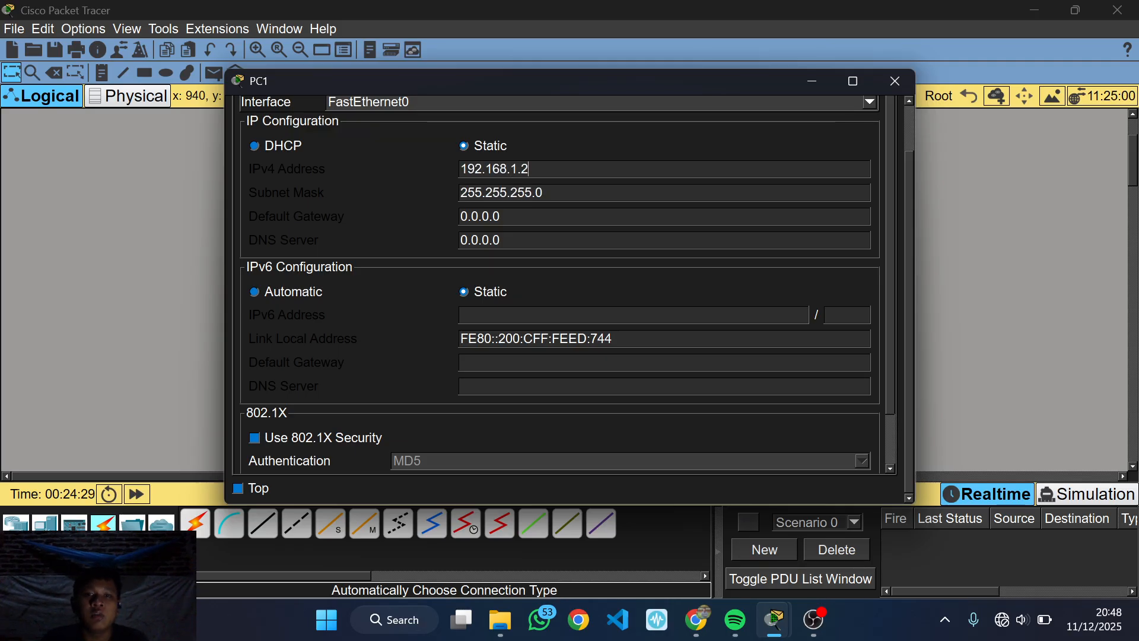
pyautogui.click(895, 80)
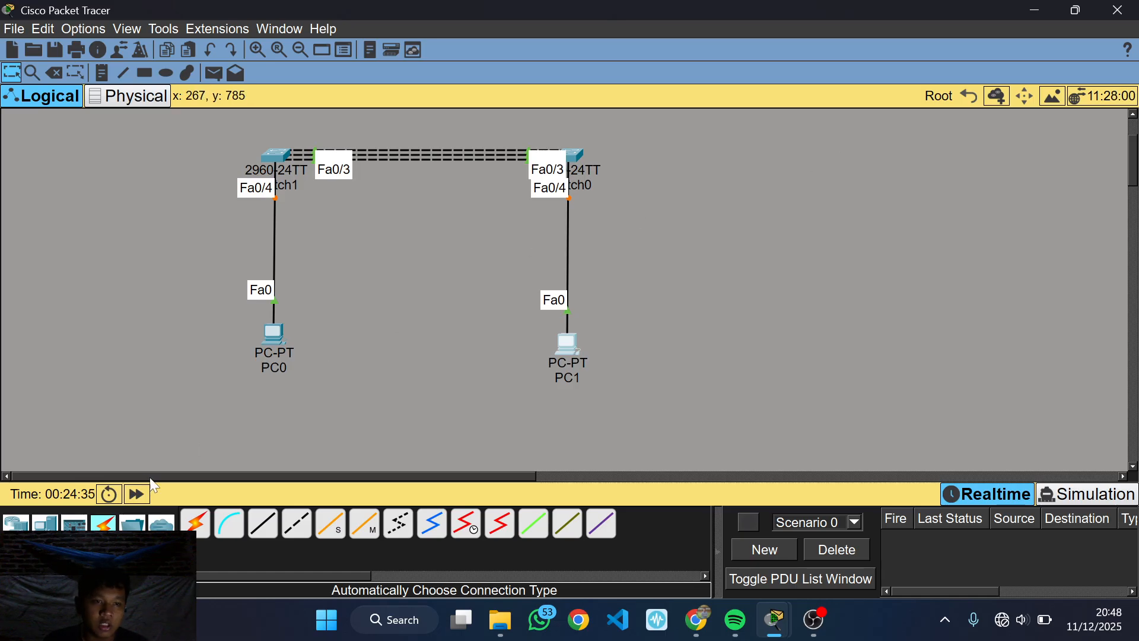
# Fast-forward the network time and send a simple PDU from PC0 to PC1.
pyautogui.click(136, 495)
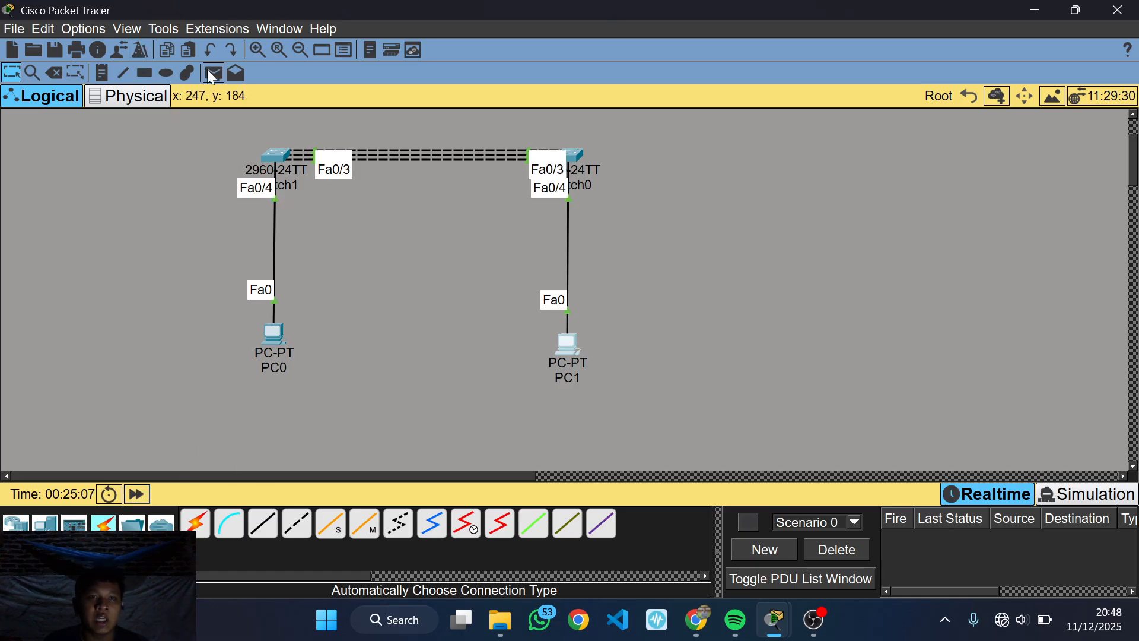
pyautogui.click(213, 73)
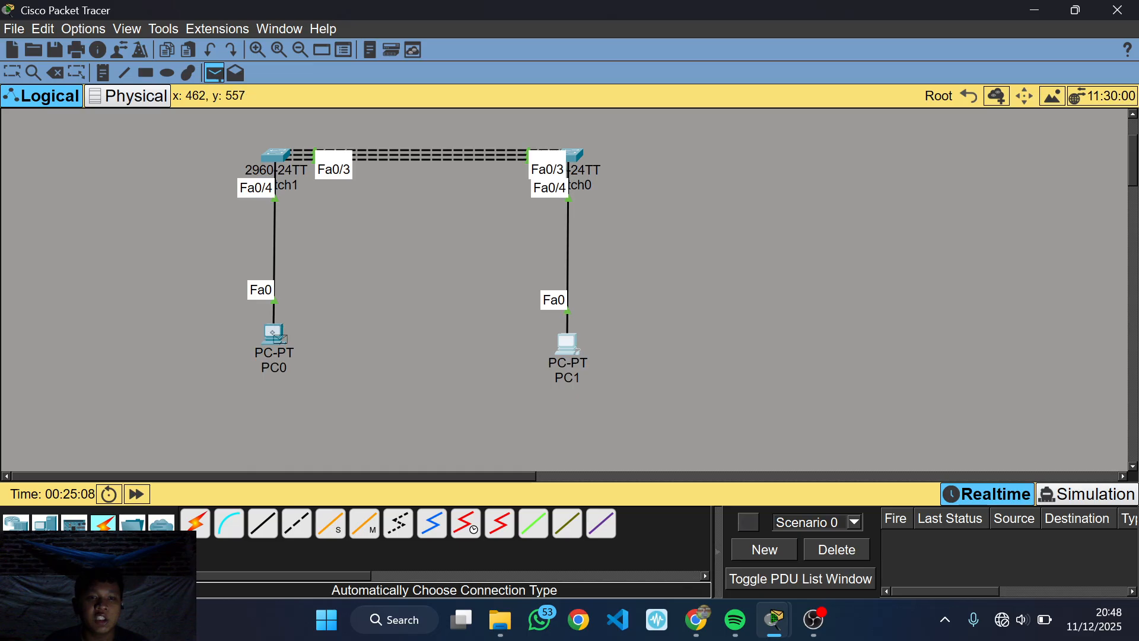
pyautogui.click(275, 333)
pyautogui.click(567, 343)
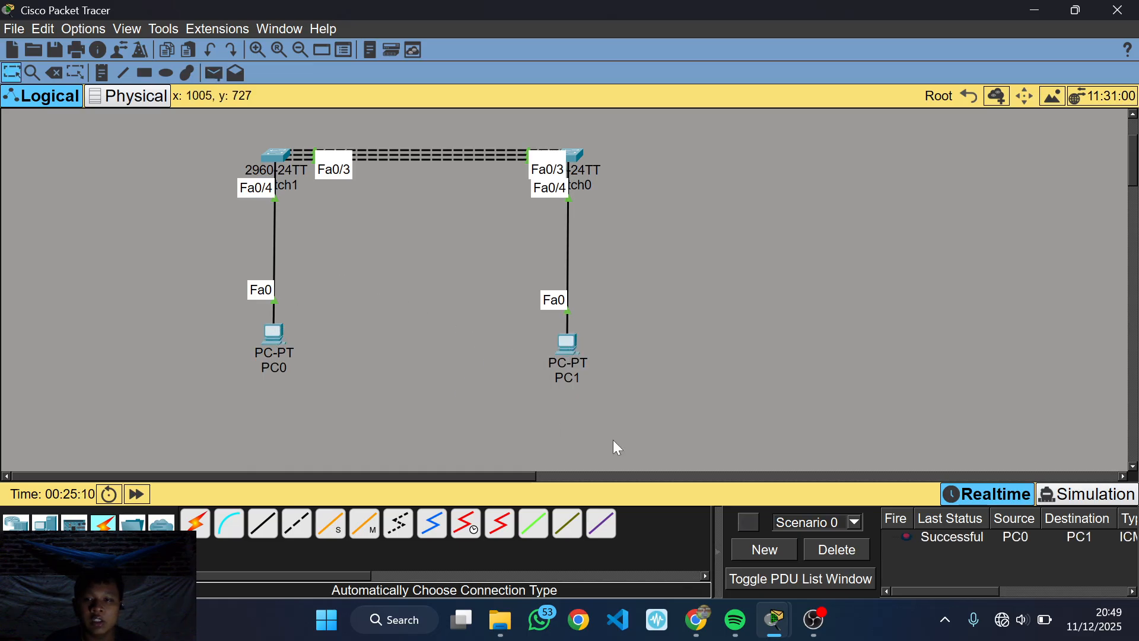
# Send a simple PDU in the reverse direction, from PC1 to PC0.
pyautogui.click(214, 73)
pyautogui.click(568, 343)
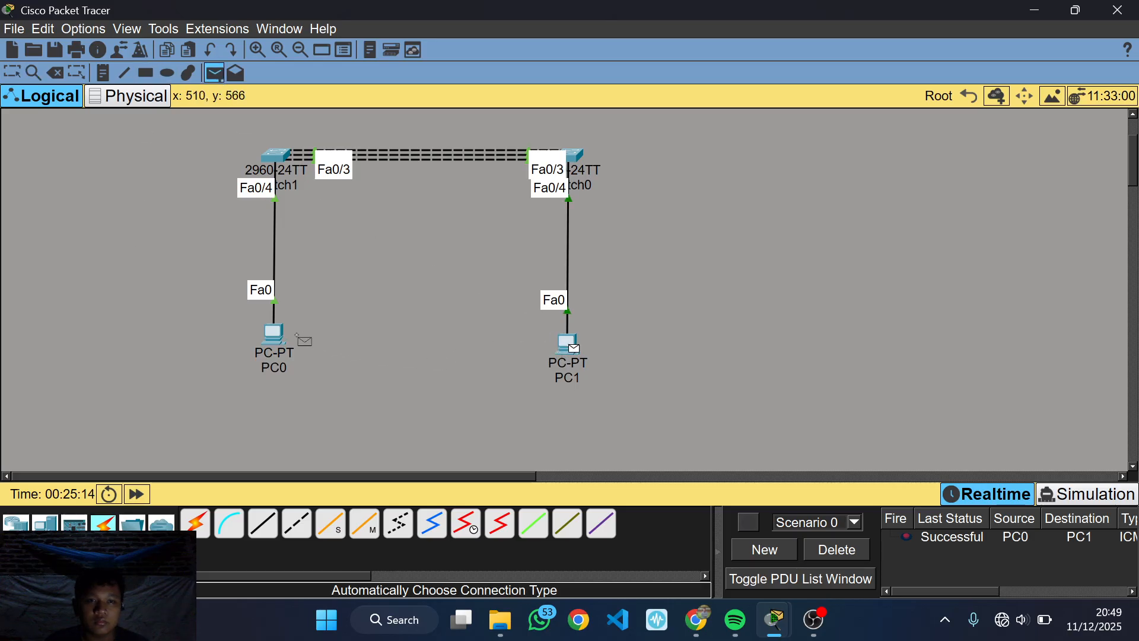
pyautogui.click(279, 335)
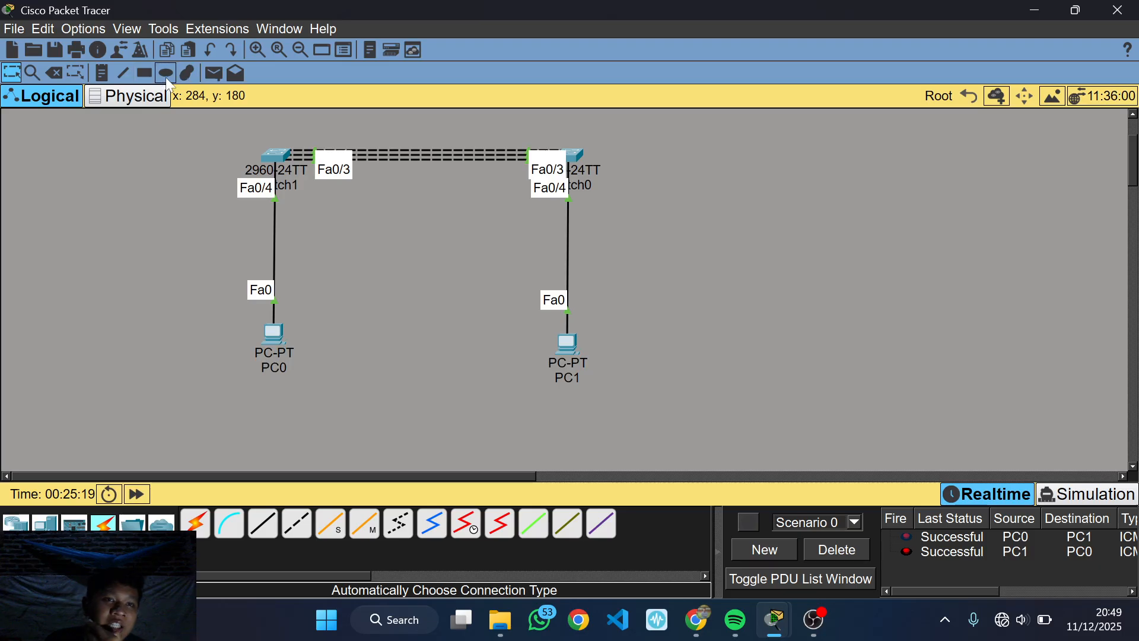
# Place a text note beside Switch1 with the lines LACP, PAGB and L3.
pyautogui.click(103, 72)
pyautogui.click(118, 170)
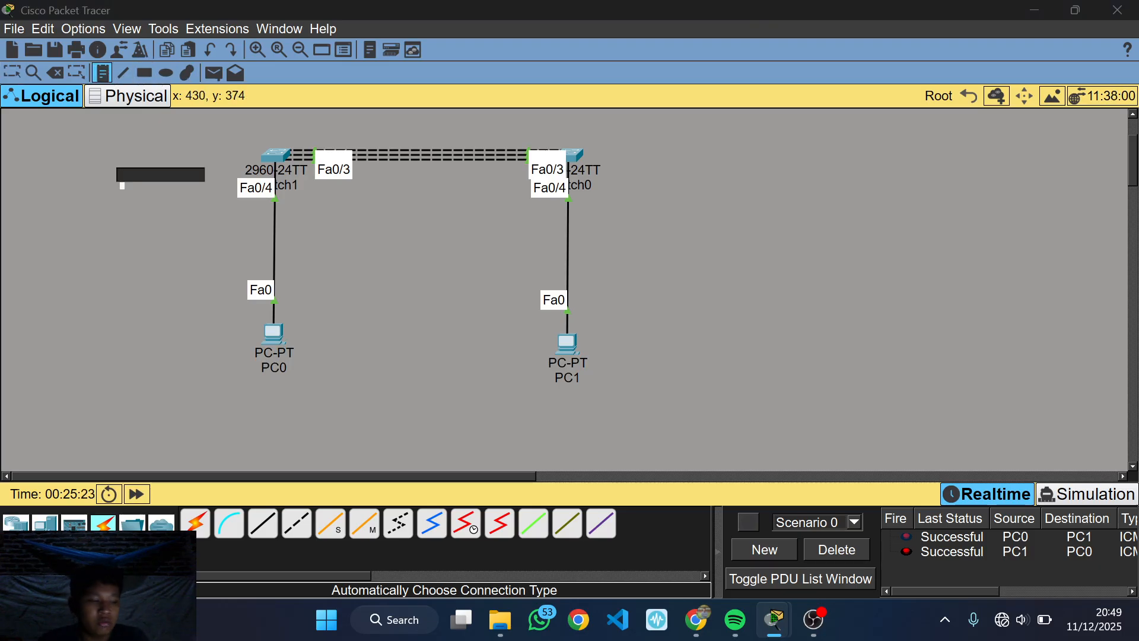
pyautogui.write('LACP')
pyautogui.press('Return')
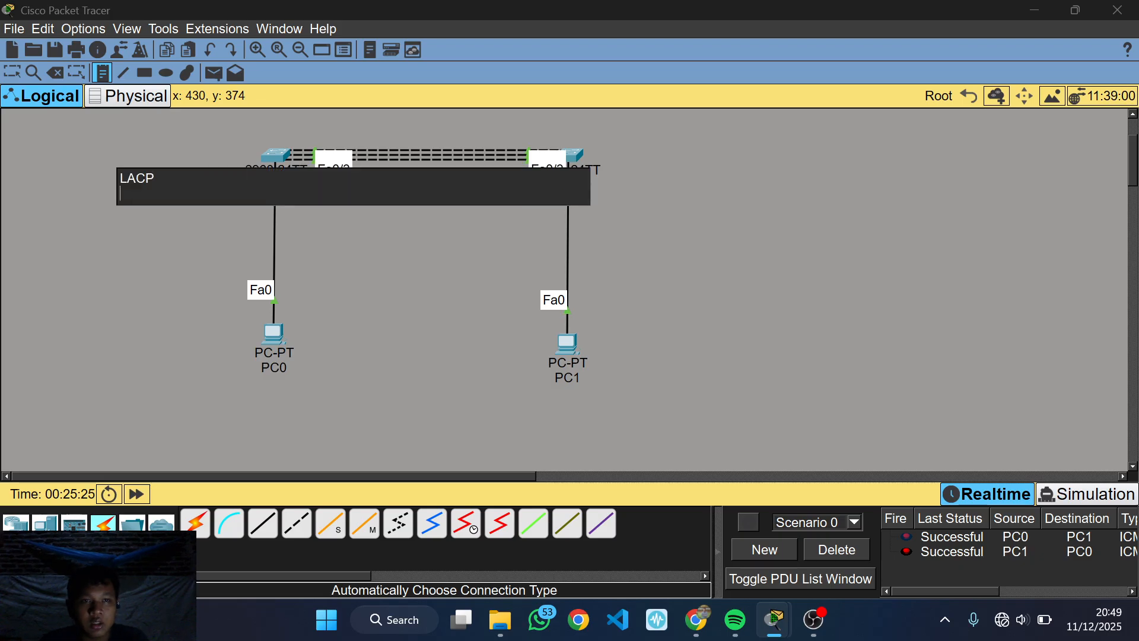
pyautogui.write('PAG')
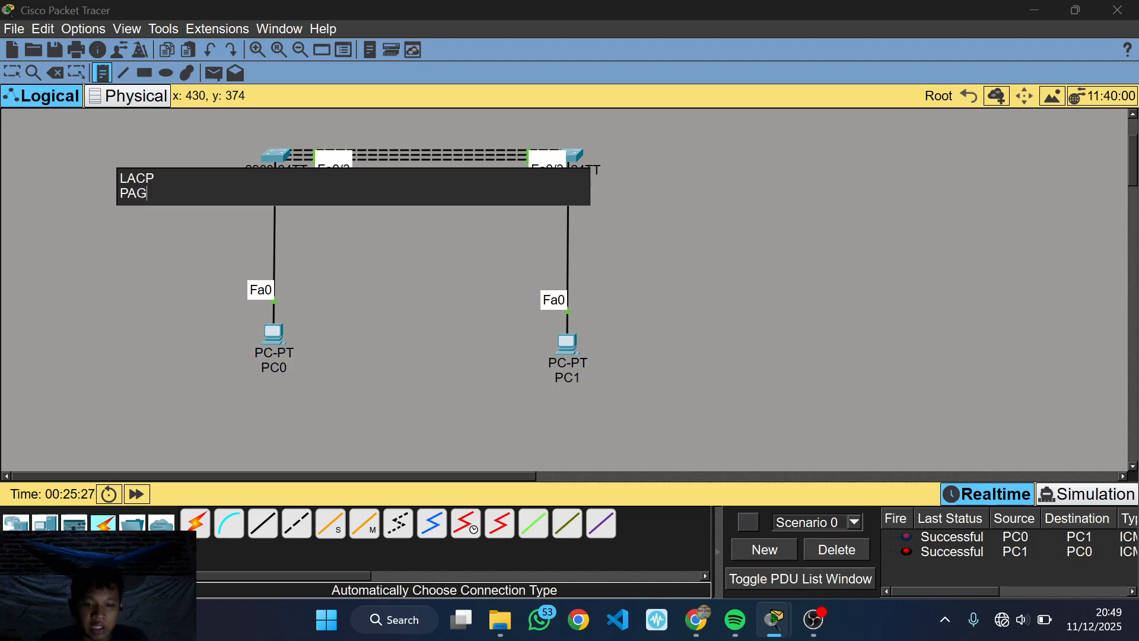
pyautogui.write('B')
pyautogui.press('Return')
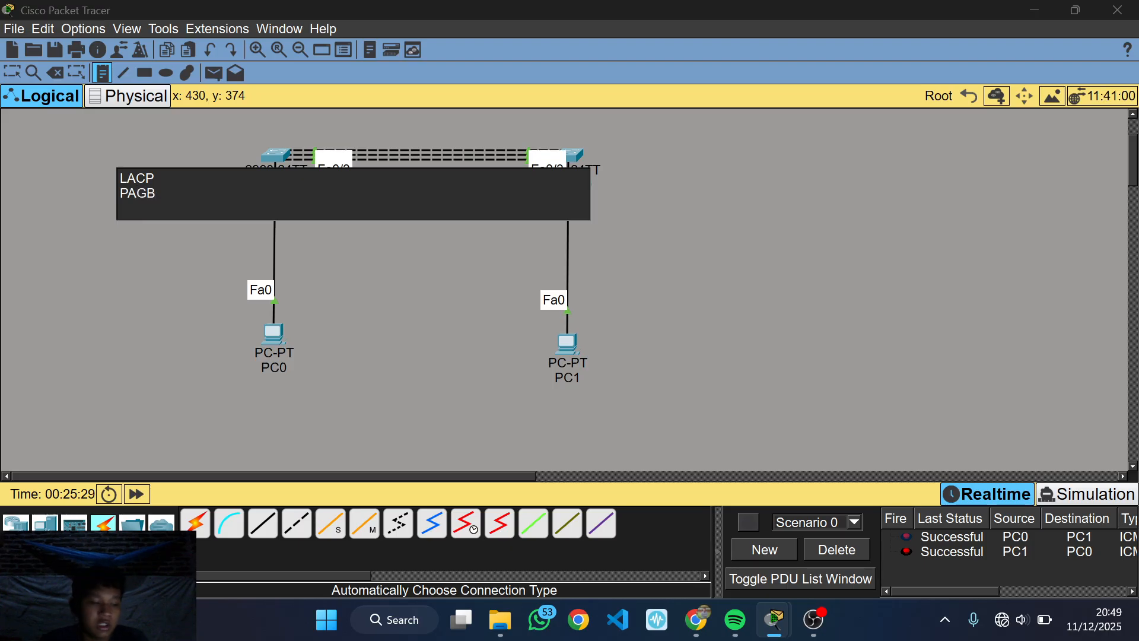
pyautogui.write('L3')
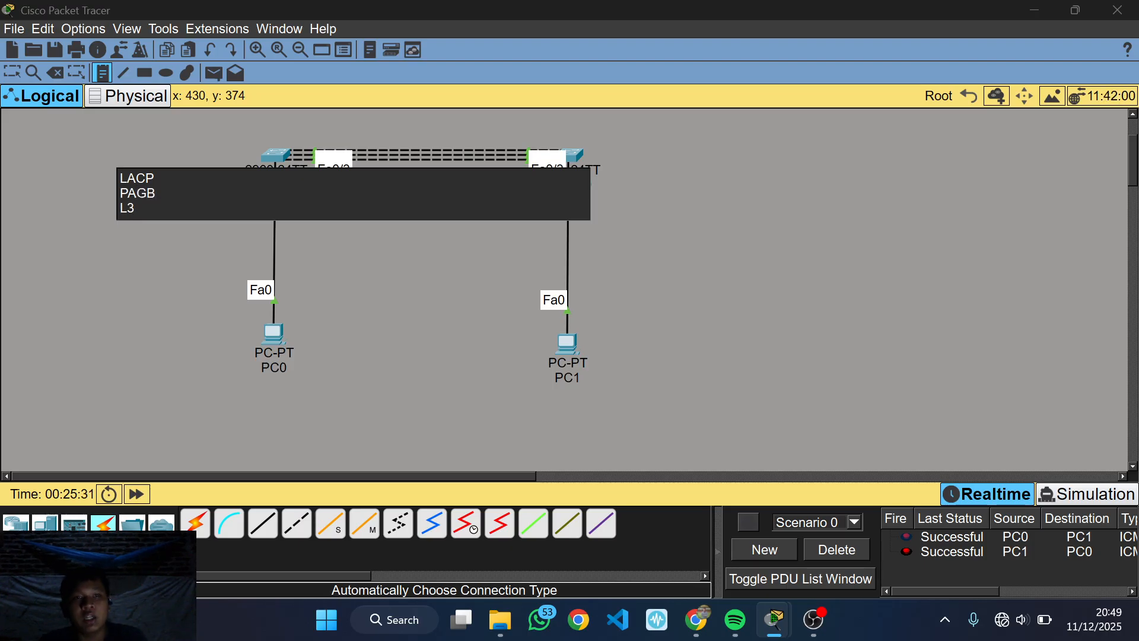
pyautogui.click(16, 71)
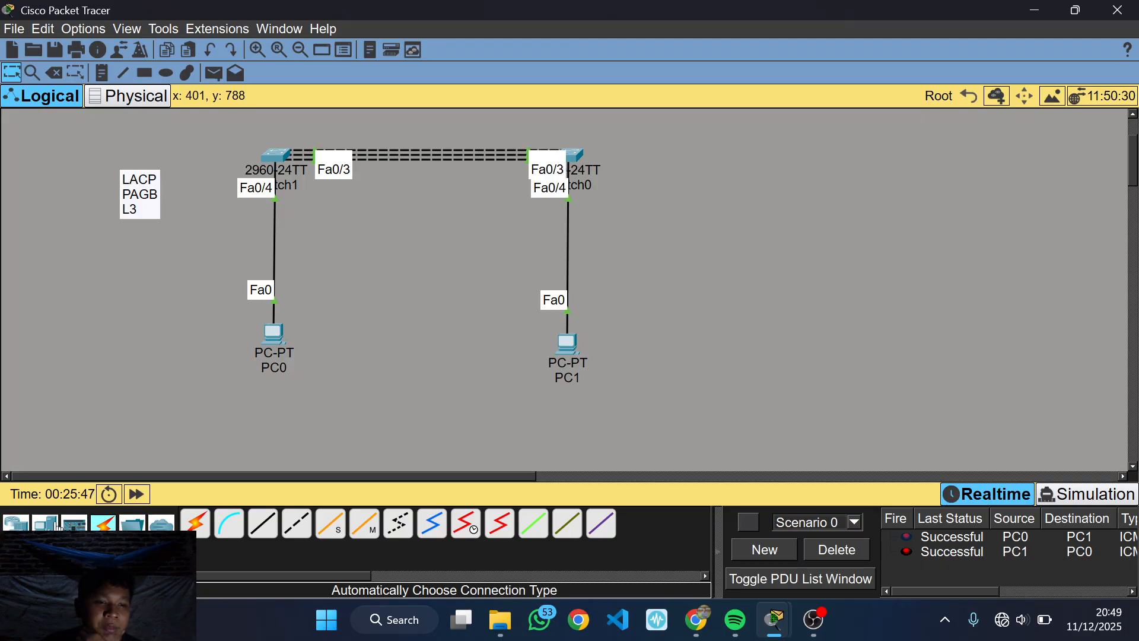
# Add a 3560-24PS multilayer switch to the workspace, to the right of Switch0.
pyautogui.click(18, 524)
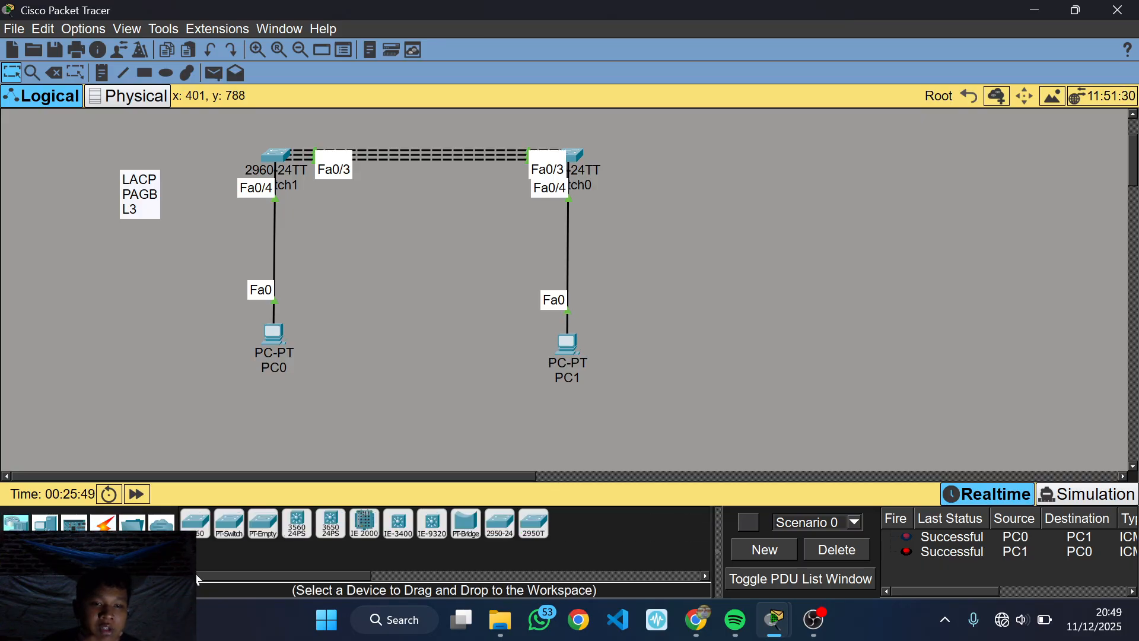
pyautogui.click(300, 534)
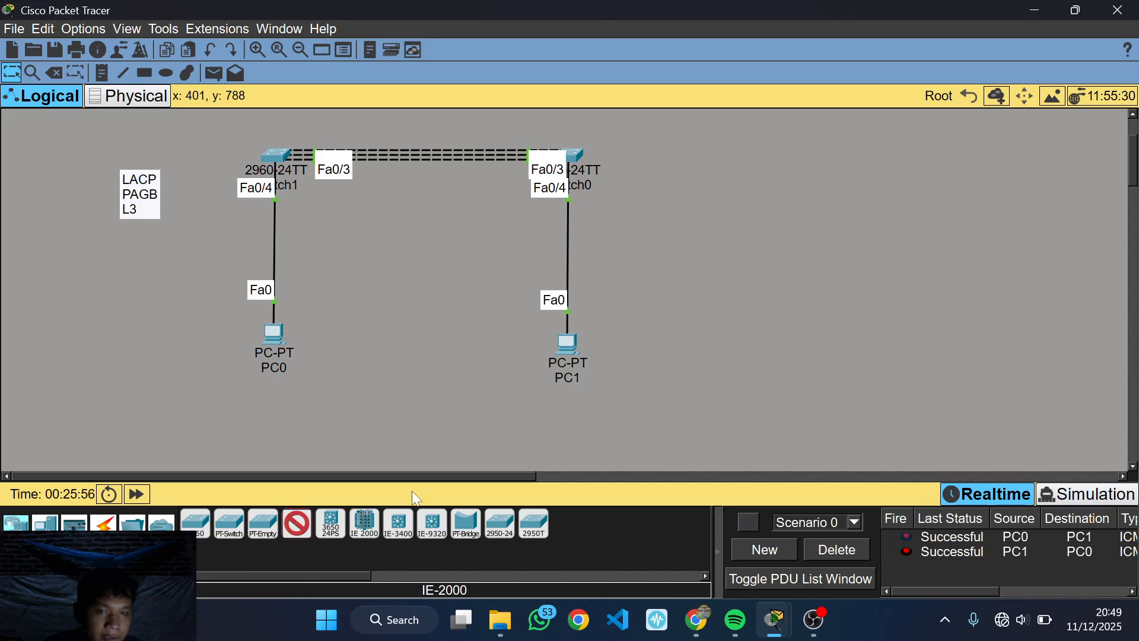
pyautogui.click(836, 174)
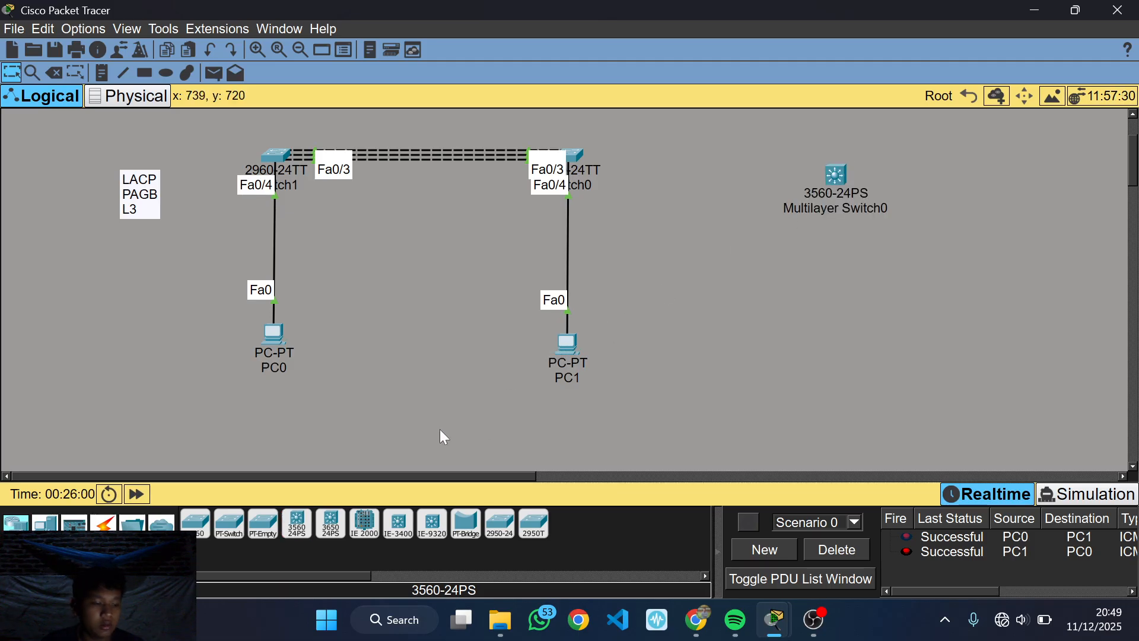
# Connect Switch0 to the 3560-24PS multilayer switch with three cables of automatically chosen connection type.
pyautogui.click(104, 522)
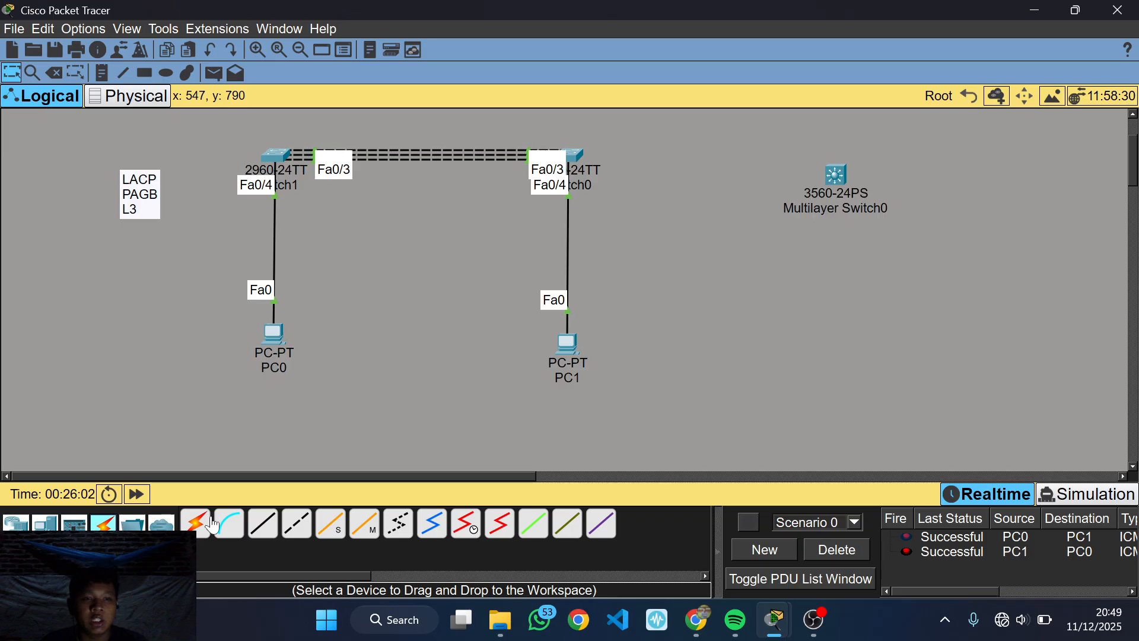
pyautogui.click(196, 522)
pyautogui.click(577, 152)
pyautogui.click(823, 177)
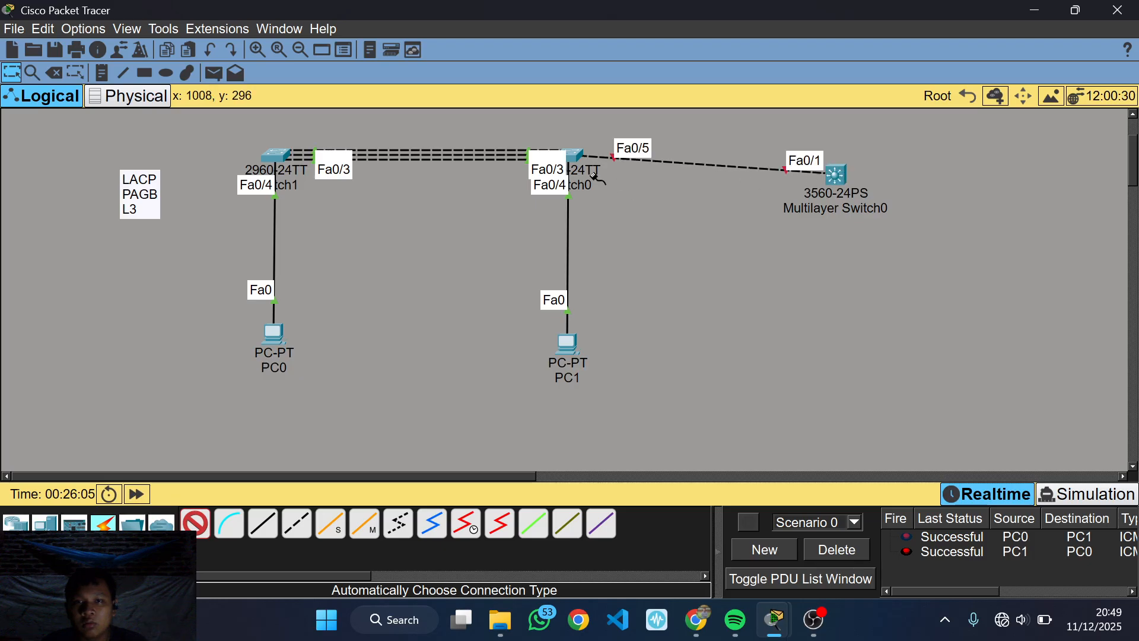
pyautogui.click(578, 148)
pyautogui.click(832, 172)
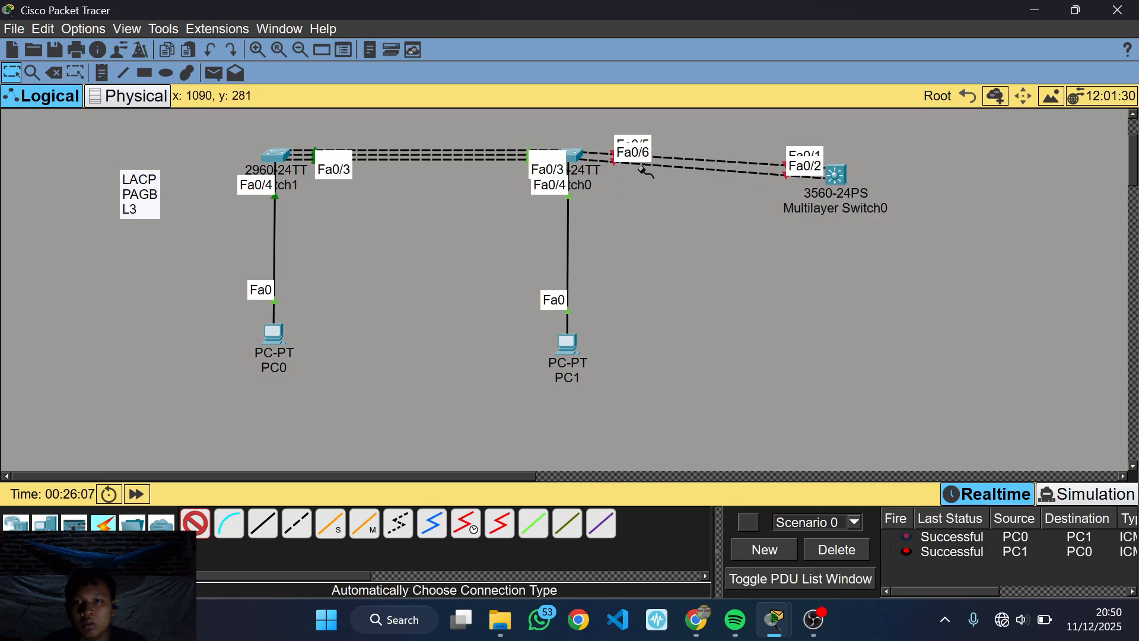
pyautogui.click(576, 155)
pyautogui.click(841, 175)
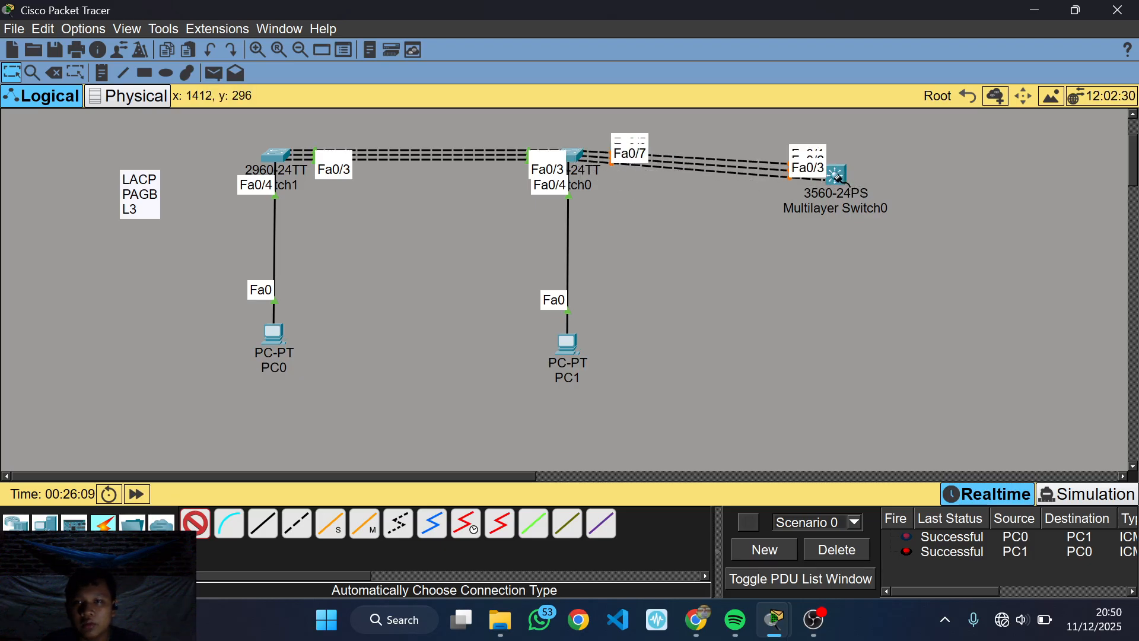
pyautogui.click(196, 523)
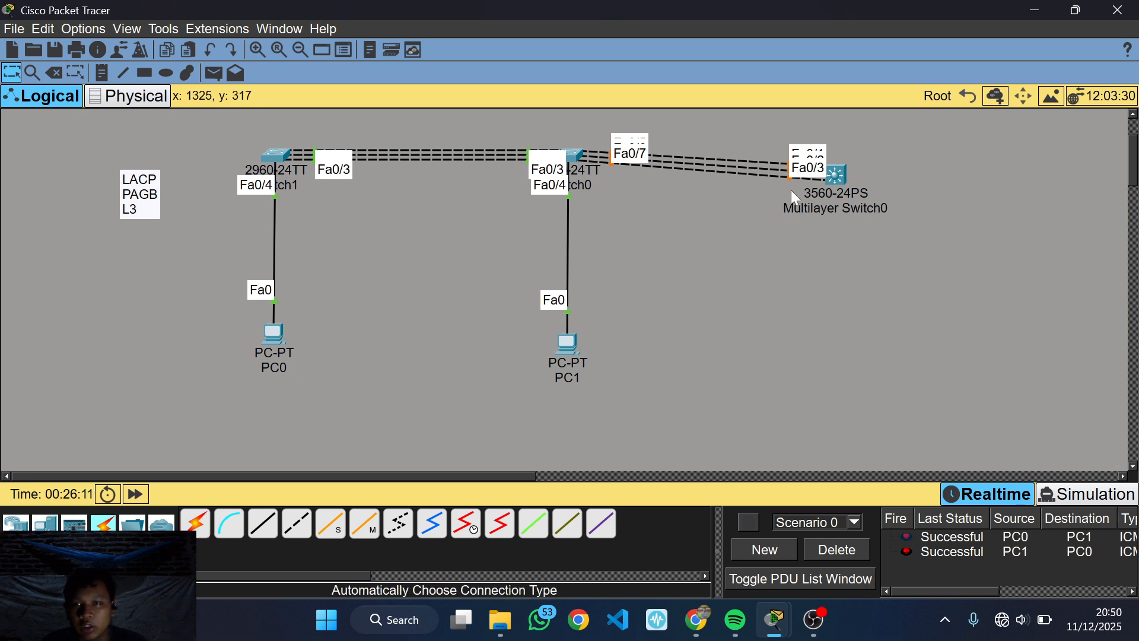
# Move the multilayer switch slightly upward to line up with Switch0, and fast-forward the network time.
pyautogui.moveTo(843, 173); pyautogui.dragTo(842, 164)
pyautogui.moveTo(842, 157); pyautogui.dragTo(841, 169)
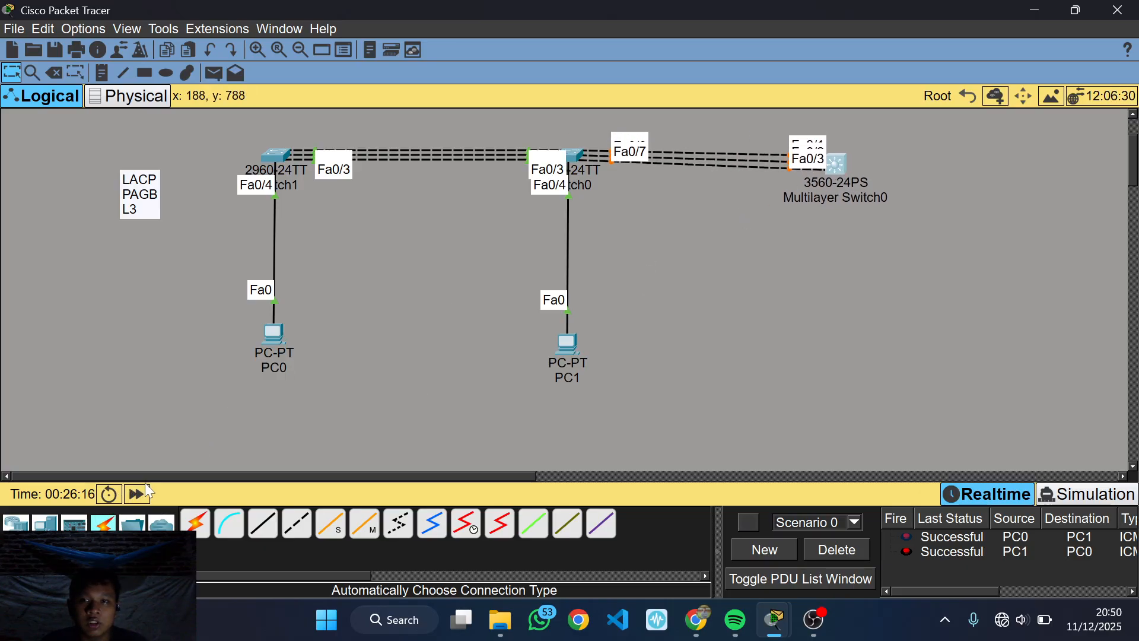
pyautogui.click(140, 494)
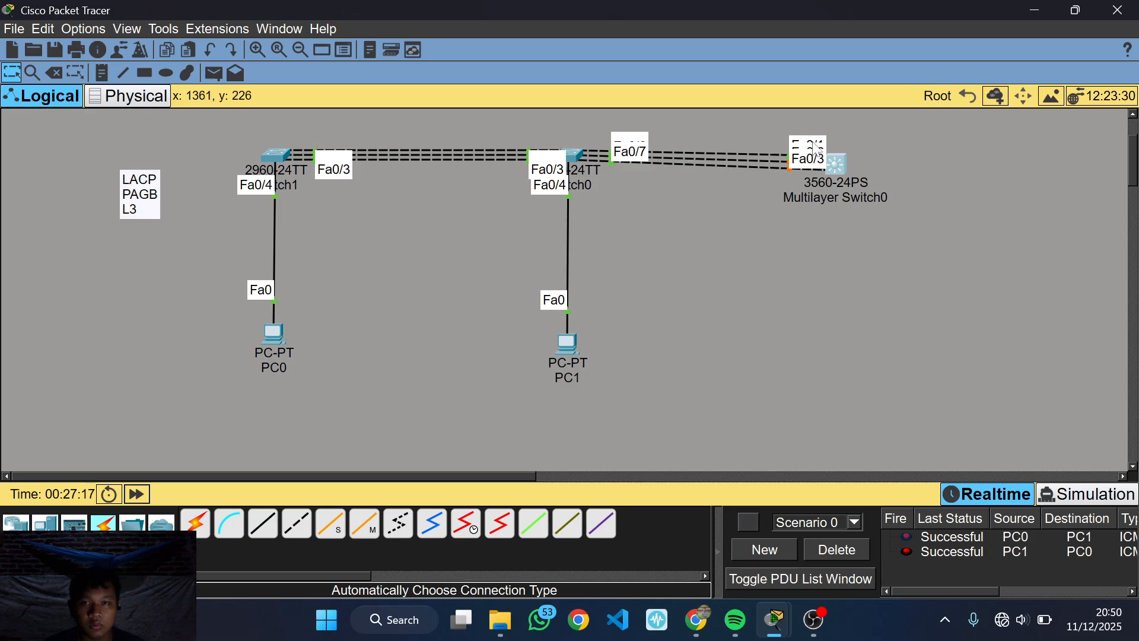
# Open Switch0's command line and exit the interface-range mode to global configuration.
pyautogui.click(579, 156)
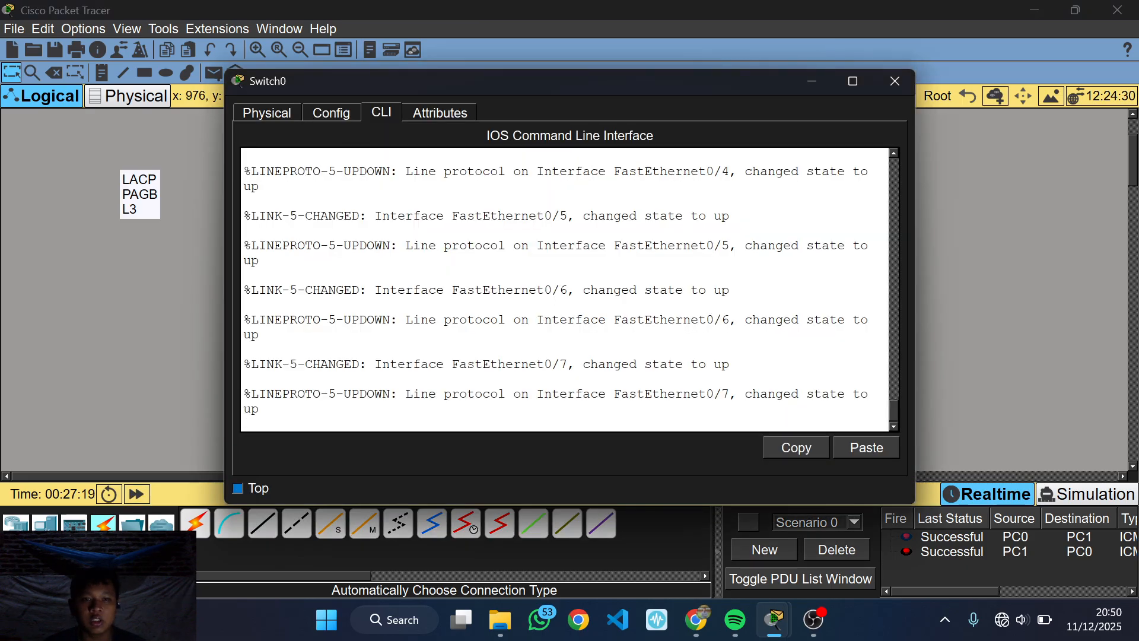
pyautogui.press('Return')
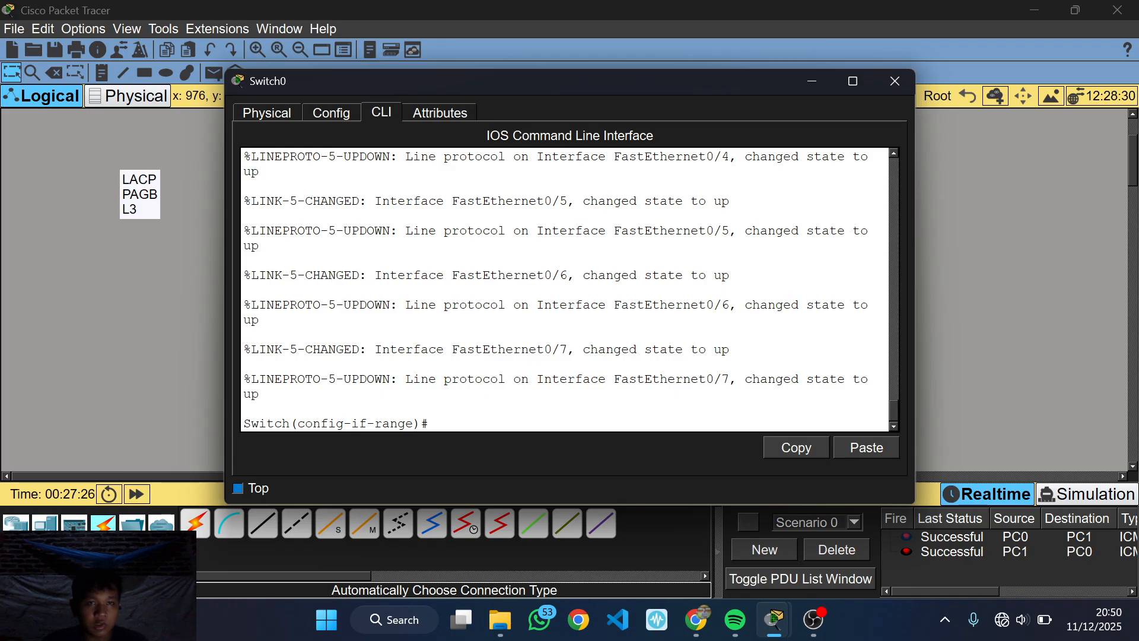
pyautogui.write('ex')
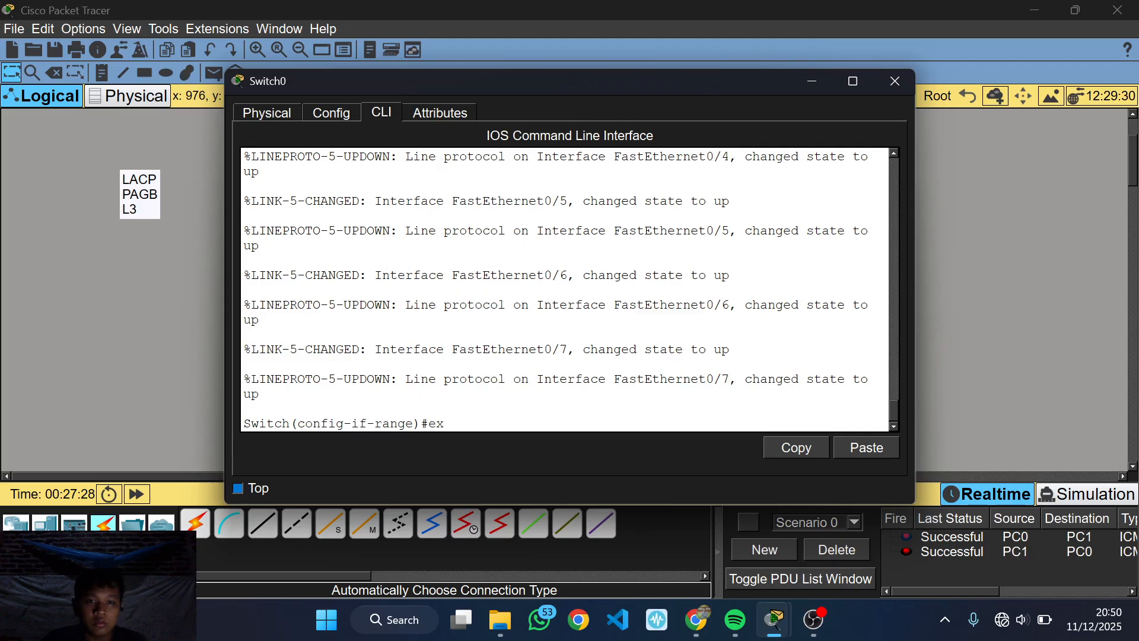
pyautogui.press('Return')
# Check Switch0's port labels toward the multilayer switch and try to select those ports with int fa0/5-7.
pyautogui.write('int fa0')
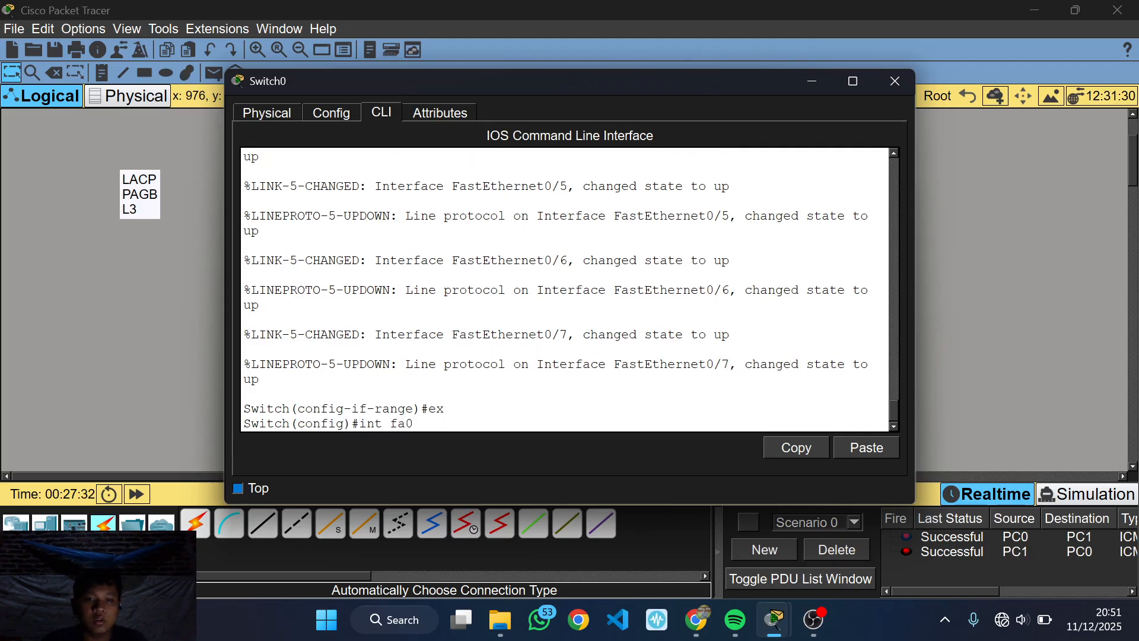
pyautogui.click(894, 81)
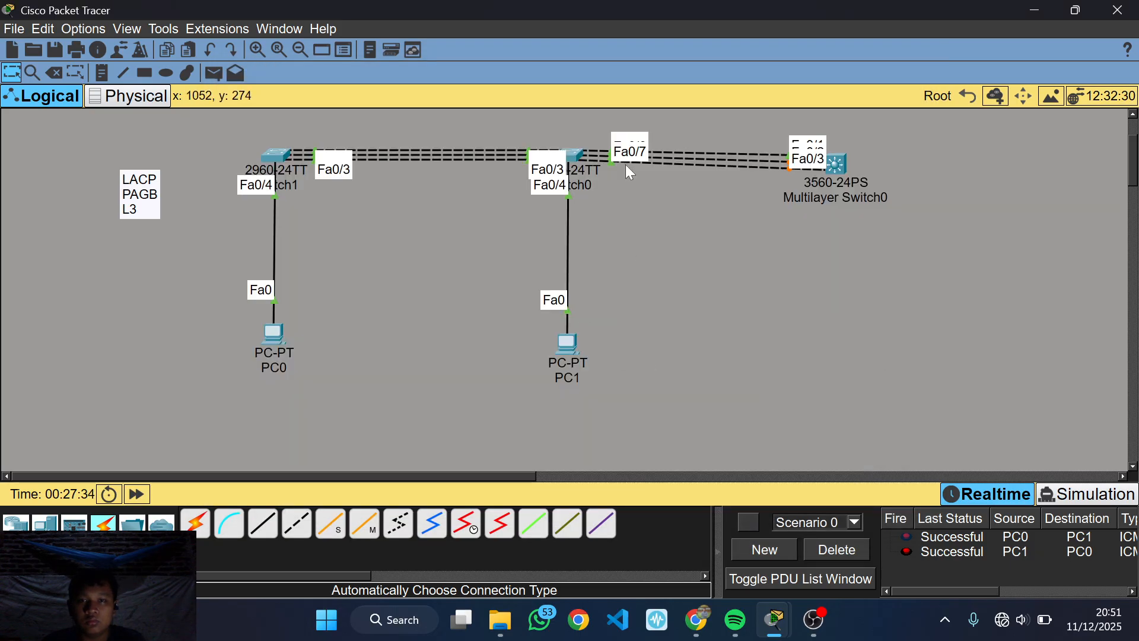
pyautogui.scroll(2, 585, 240)
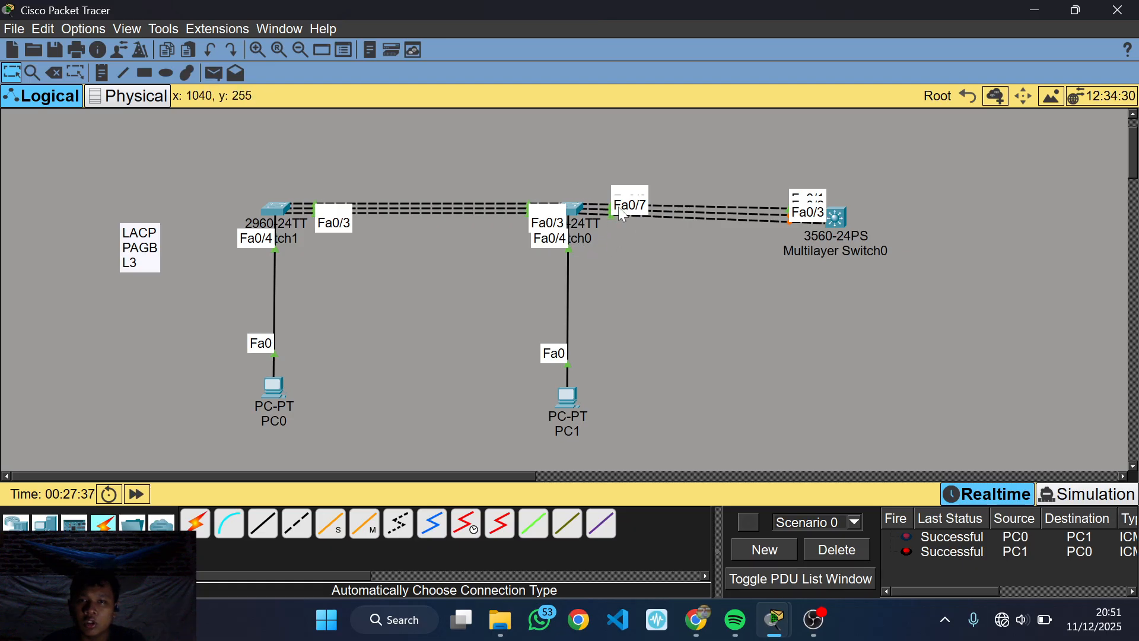
pyautogui.click(576, 209)
pyautogui.click(892, 82)
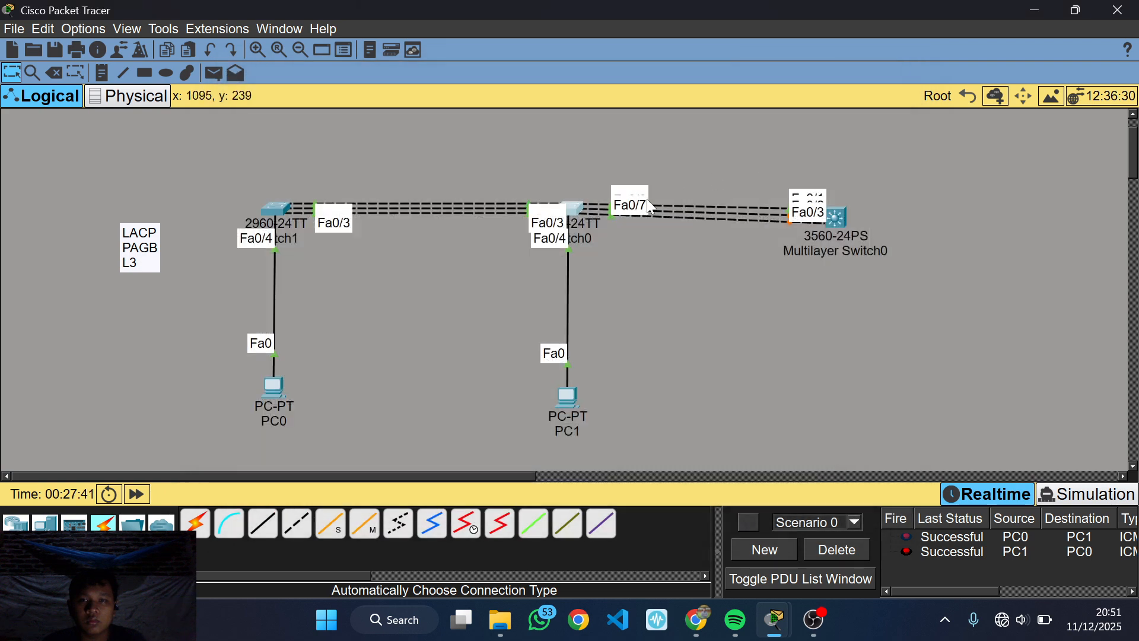
pyautogui.click(580, 209)
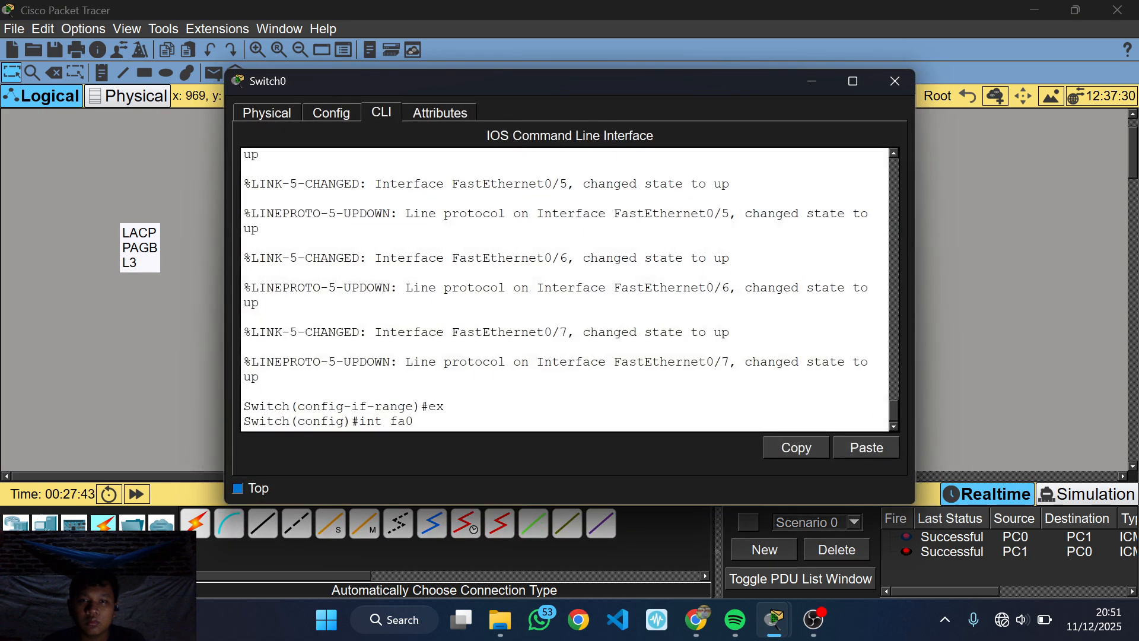
pyautogui.write('5-7')
pyautogui.press('Left')
pyautogui.press('Left')
pyautogui.press('Left')
pyautogui.write('/')
pyautogui.press('Return')
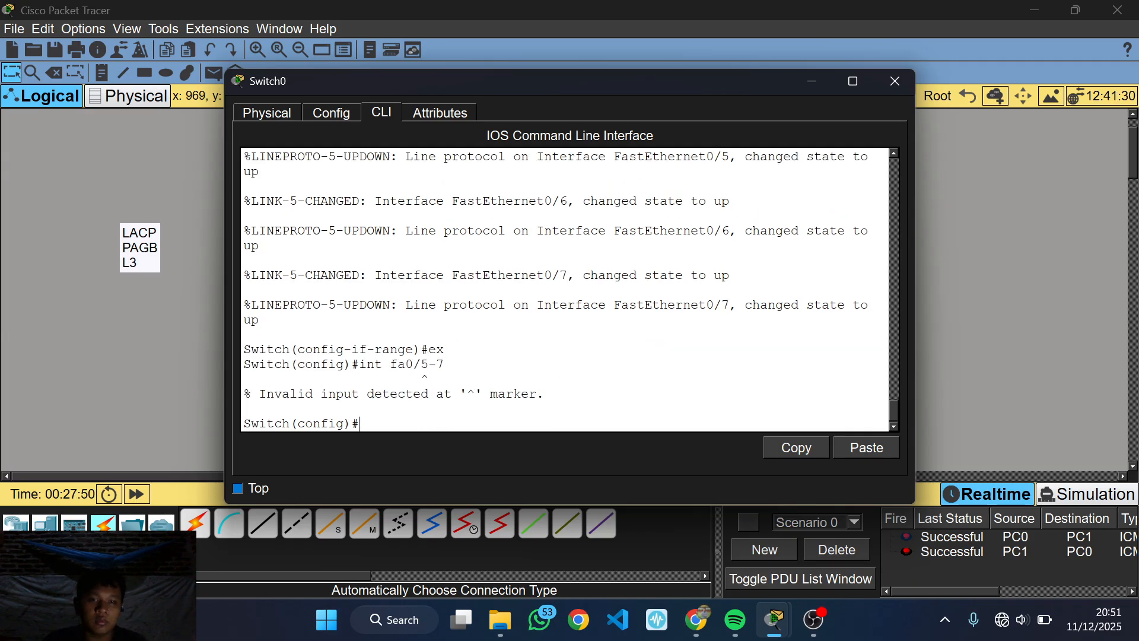
# Enter interface-range configuration for fa0/5-7 on Switch0 with int rang fa0/5-7.
pyautogui.write('int rang ')
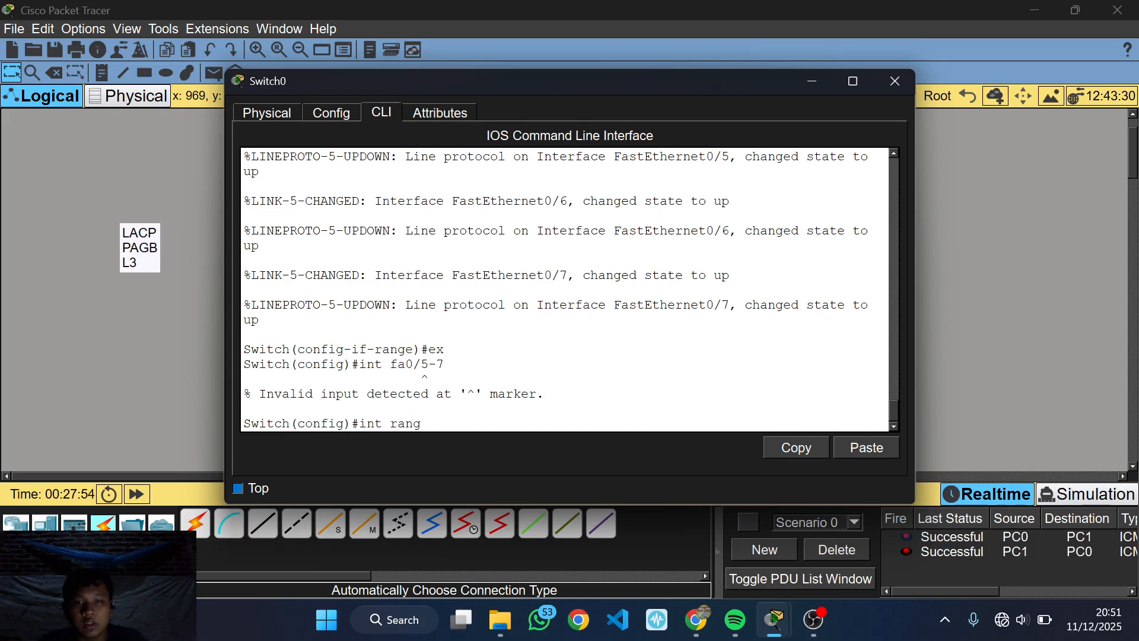
pyautogui.write('fa0/5-7')
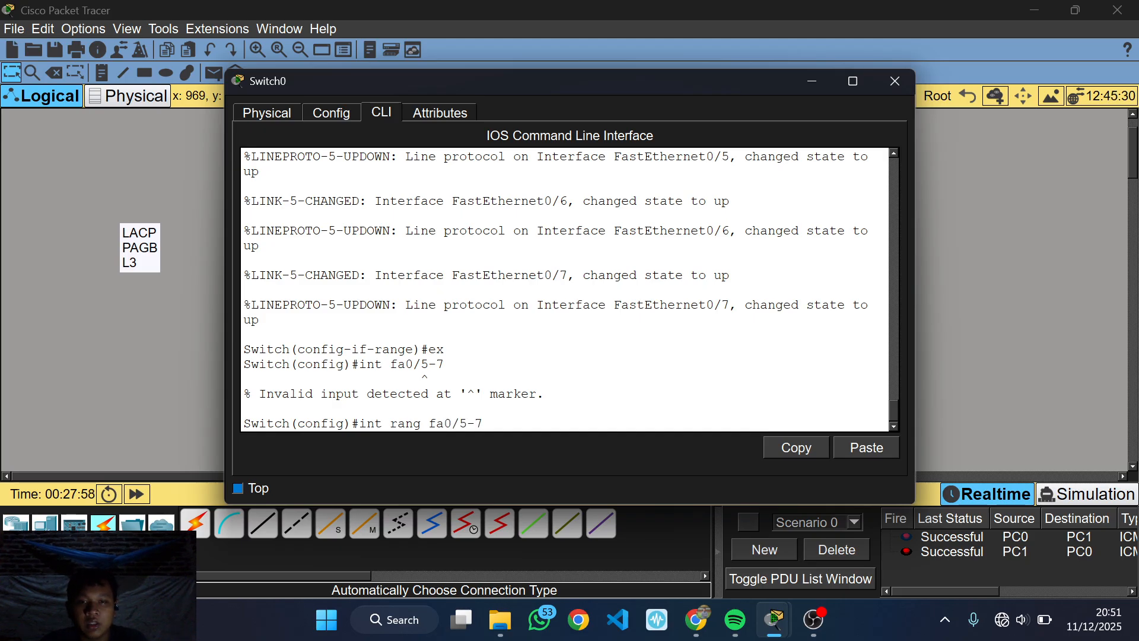
pyautogui.press('Return')
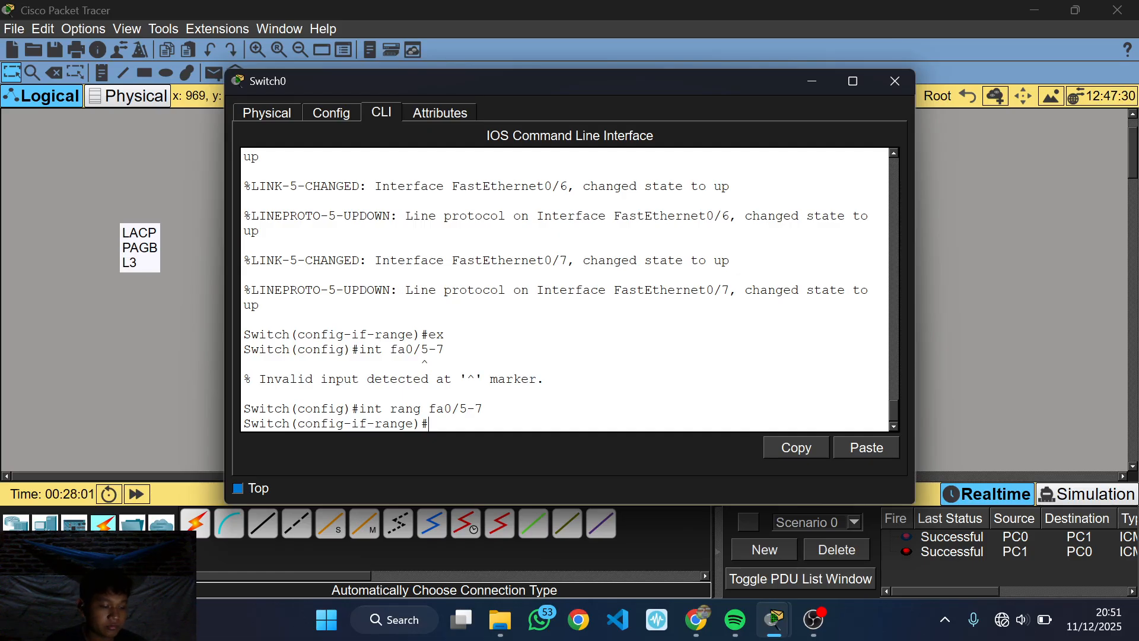
# Set the selected fa0/5-7 ports on Switch0 to trunk with switchport mode trunk.
pyautogui.write('sswi')
pyautogui.write('t')
pyautogui.press('BackSpace')
pyautogui.press('BackSpace')
pyautogui.press('BackSpace')
pyautogui.press('BackSpace')
pyautogui.write('wo')
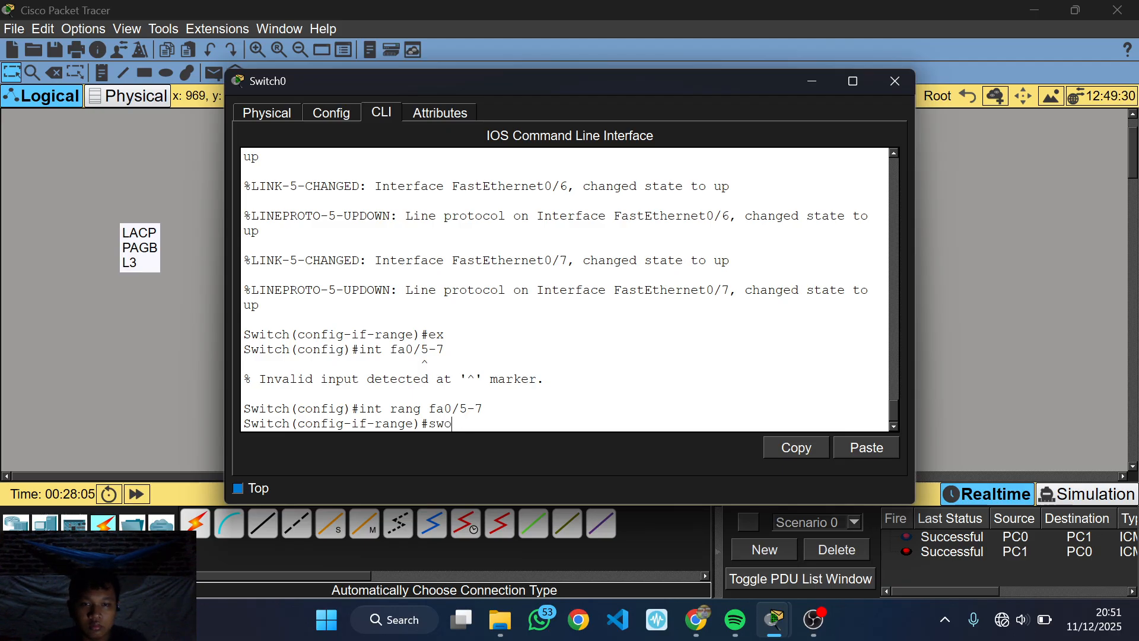
pyautogui.press('BackSpace')
pyautogui.write('itch')
pyautogui.press('BackSpace')
pyautogui.press('BackSpace')
pyautogui.write('chport mode trunk')
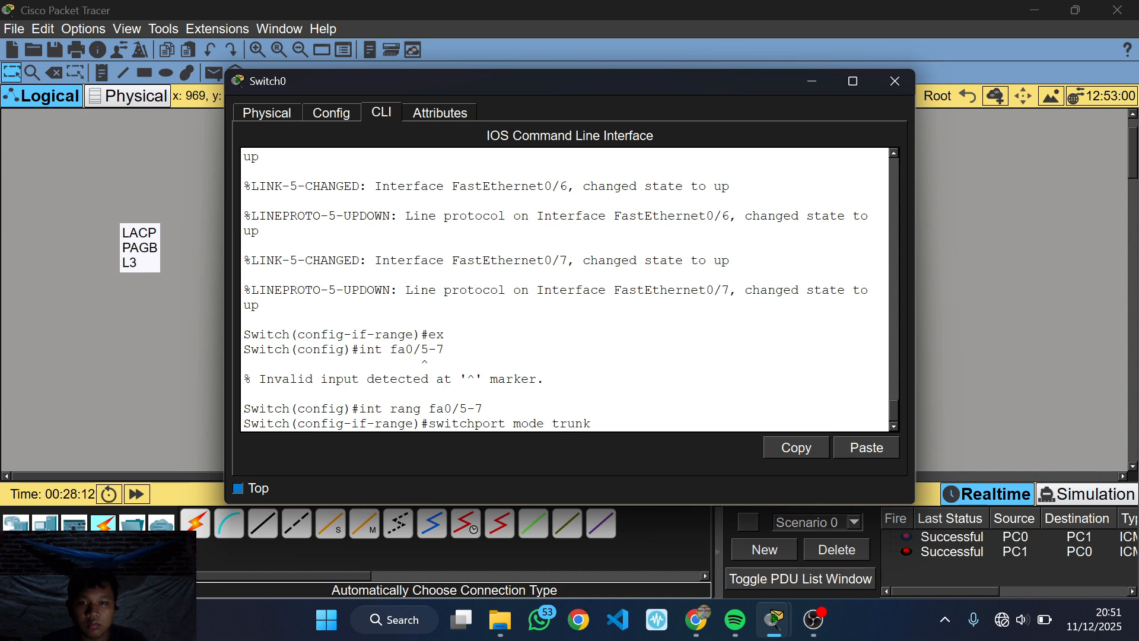
pyautogui.press('Return')
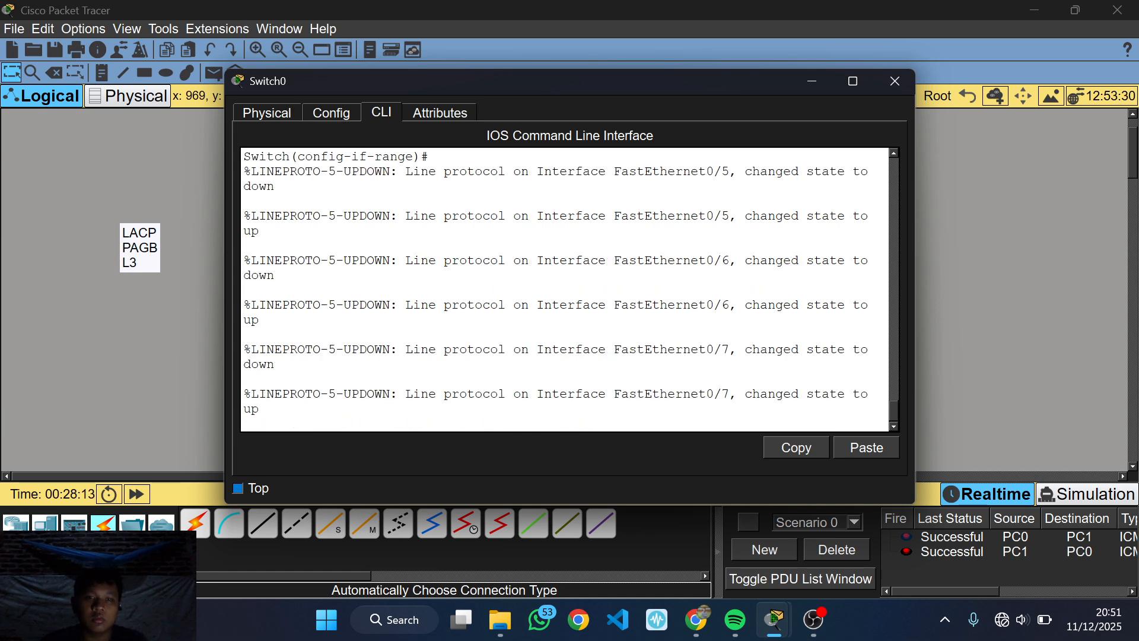
pyautogui.scroll(3, 564, 289)
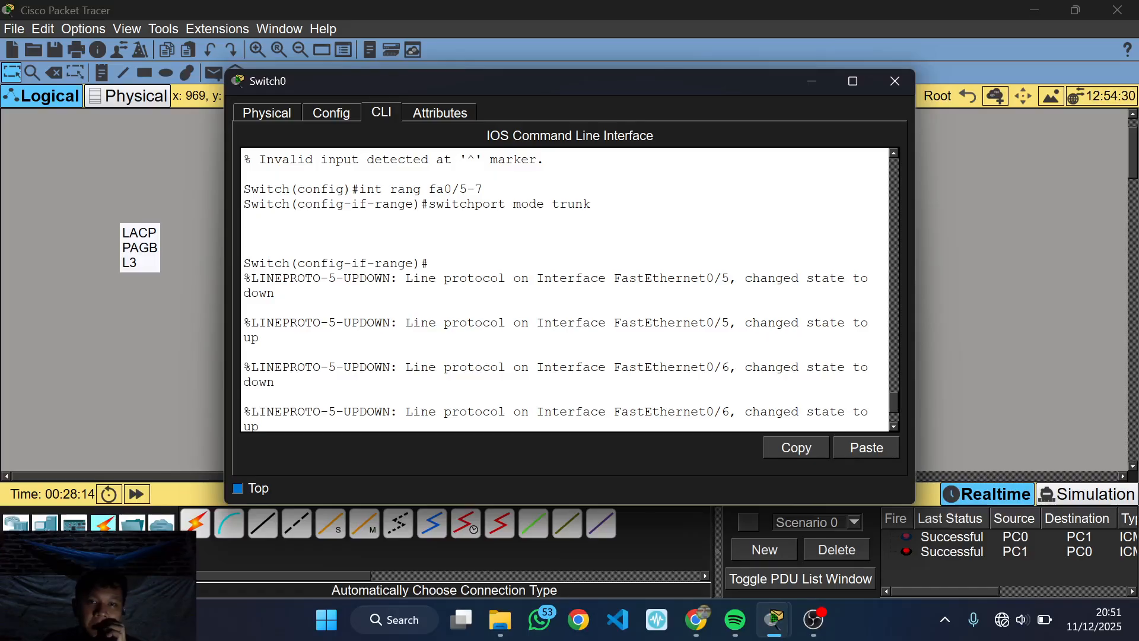
pyautogui.scroll(-3, 563, 289)
# Begin the channel-group 2 command for ports fa0/5-7 on Switch0, checking the links toward the multilayer switch in the topology.
pyautogui.press('Return')
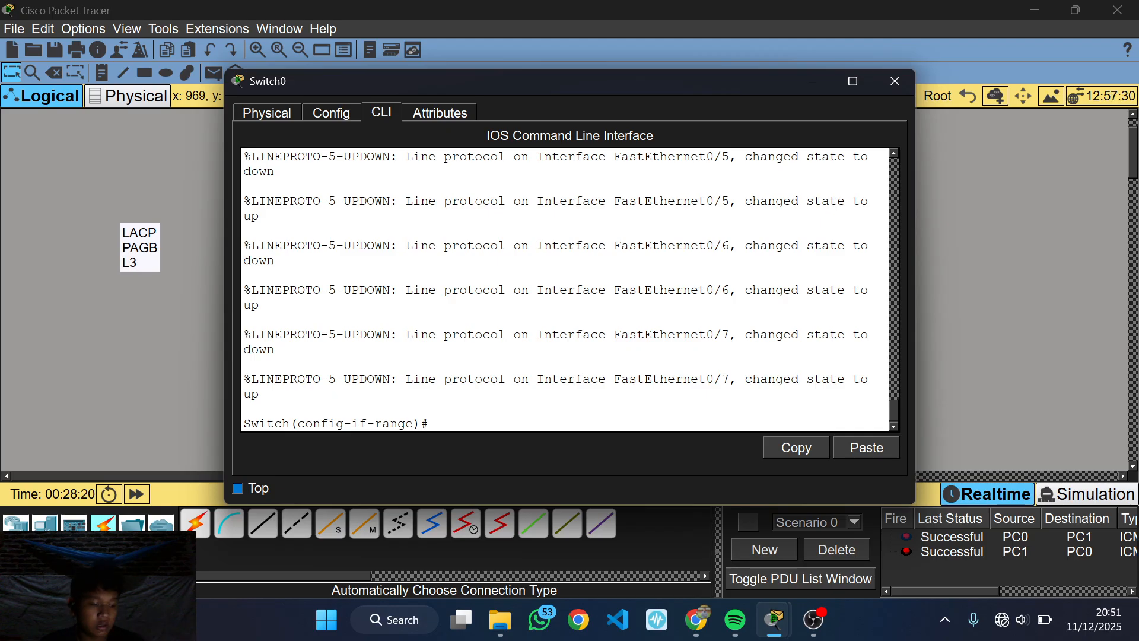
pyautogui.write('channel')
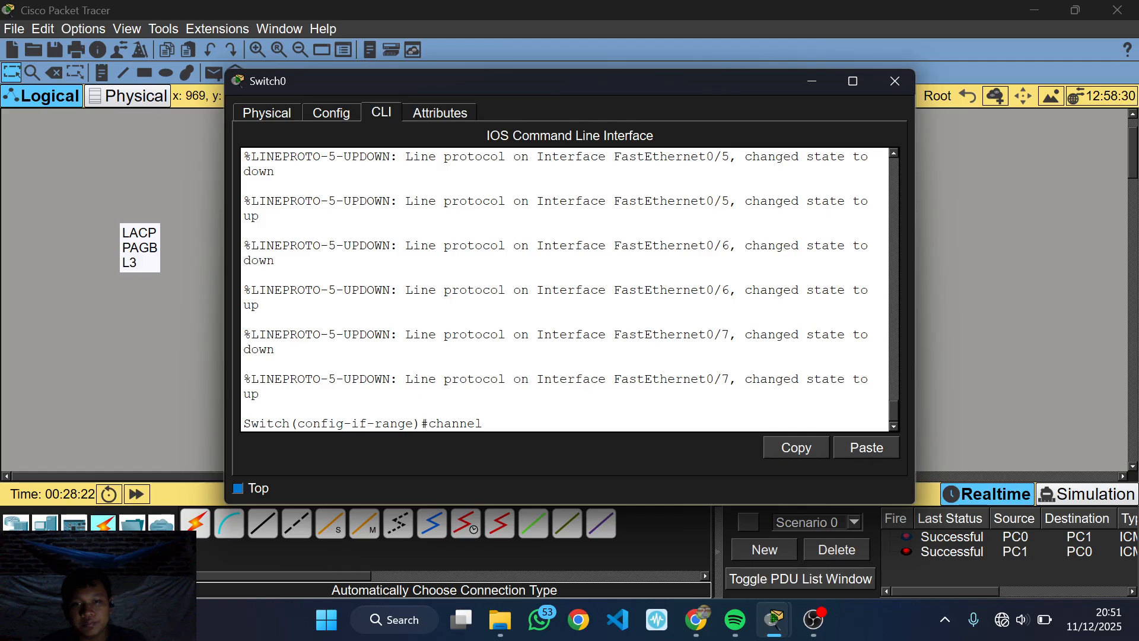
pyautogui.write('-gou')
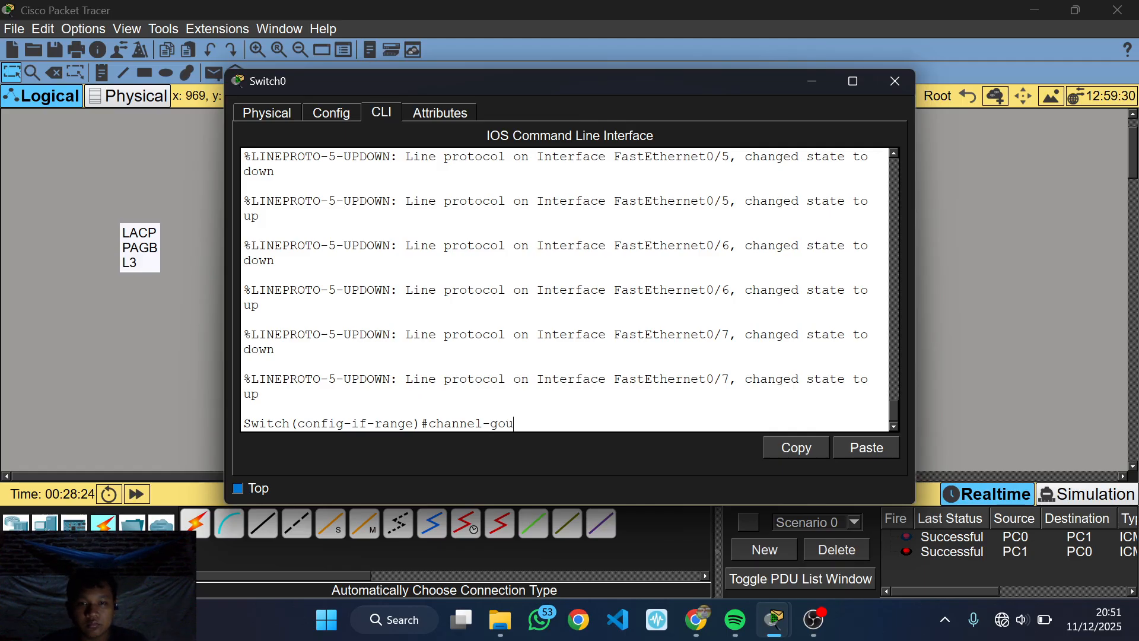
pyautogui.press('BackSpace')
pyautogui.press('BackSpace')
pyautogui.press('BackSpace')
pyautogui.write('roup')
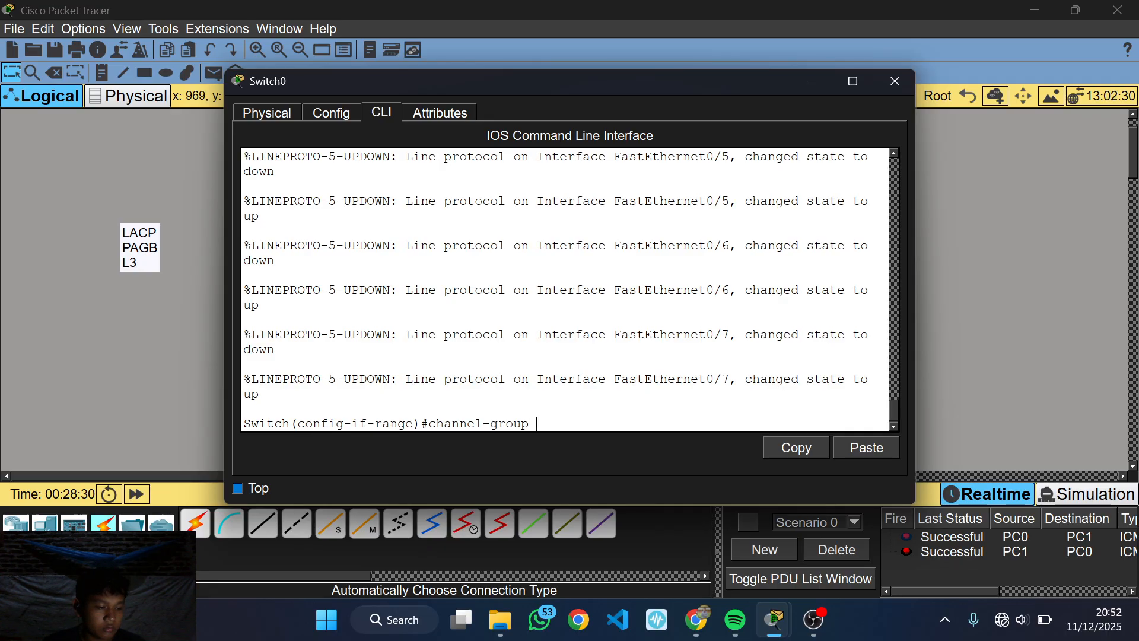
pyautogui.click(159, 324)
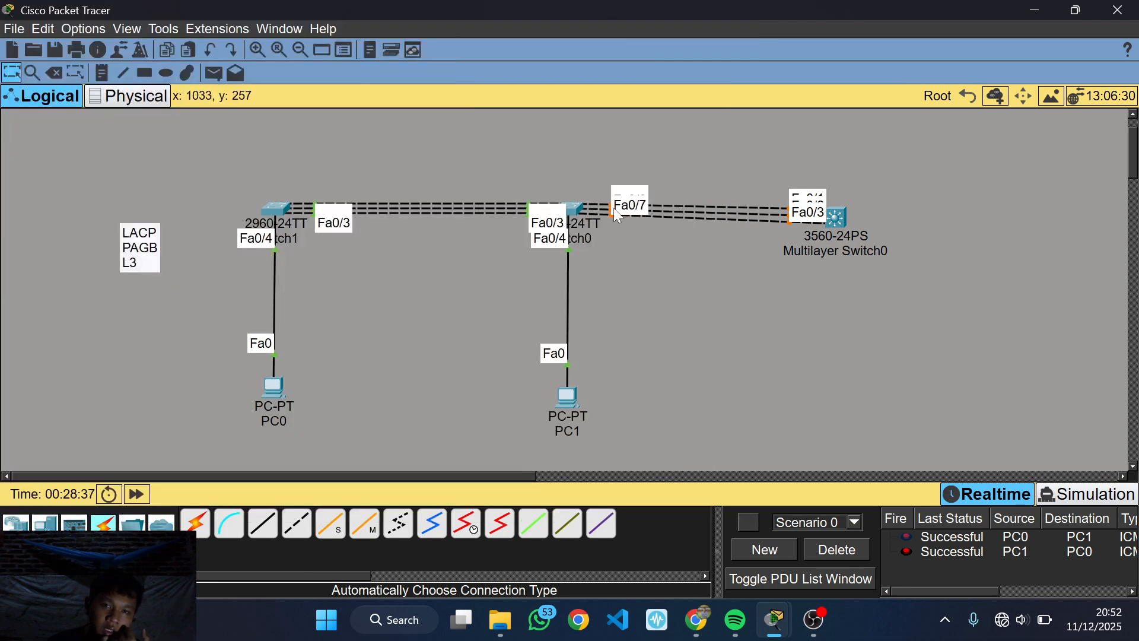
pyautogui.click(577, 211)
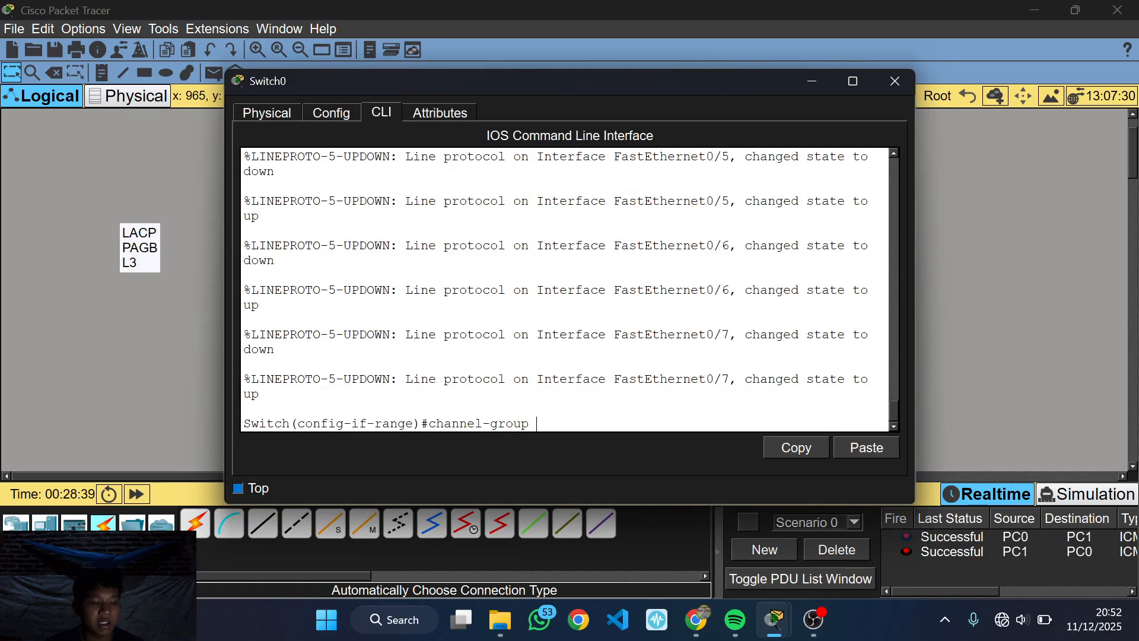
pyautogui.write('2')
# Label the Switch1–Switch0 links with a "group 1" note and the Switch0–multilayer switch links with a "group 2" note centred above them.
pyautogui.click(215, 390)
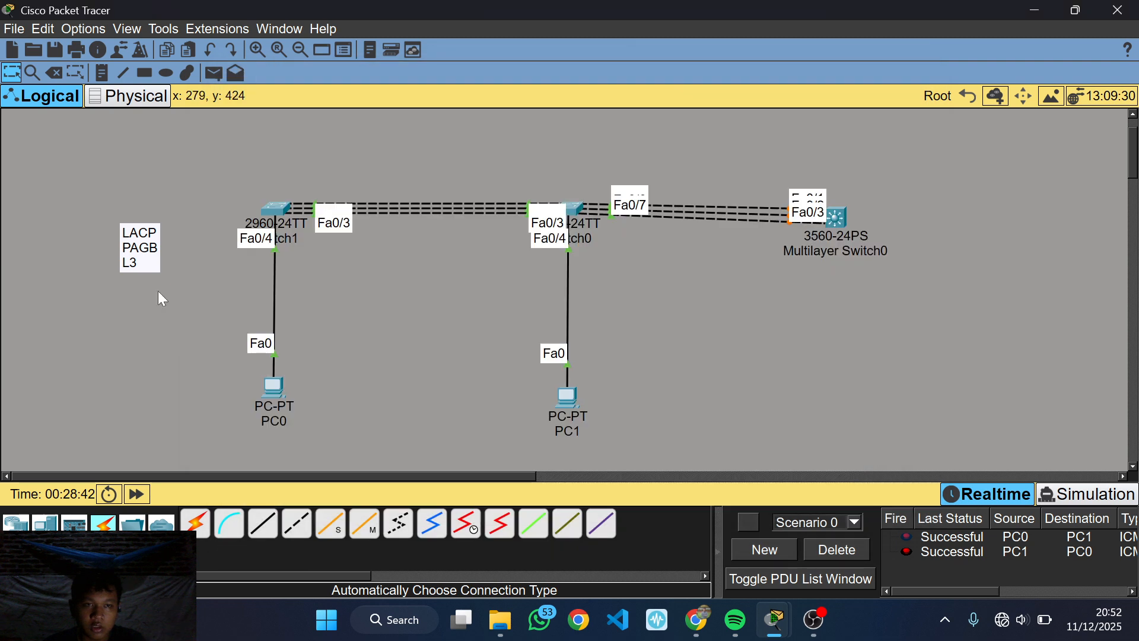
pyautogui.click(101, 73)
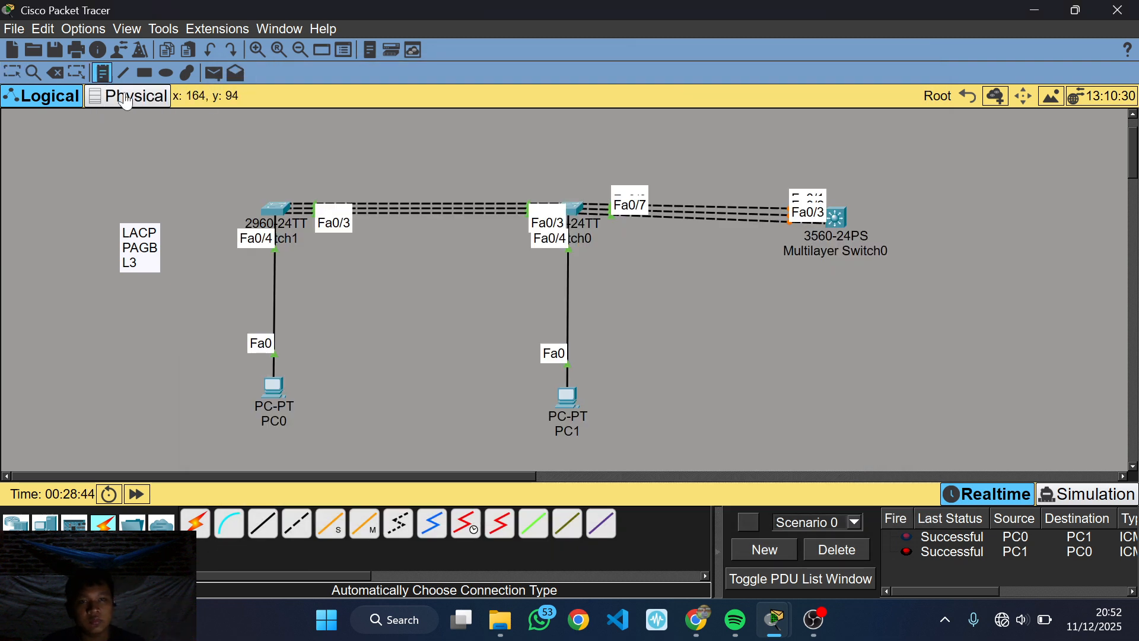
pyautogui.click(398, 184)
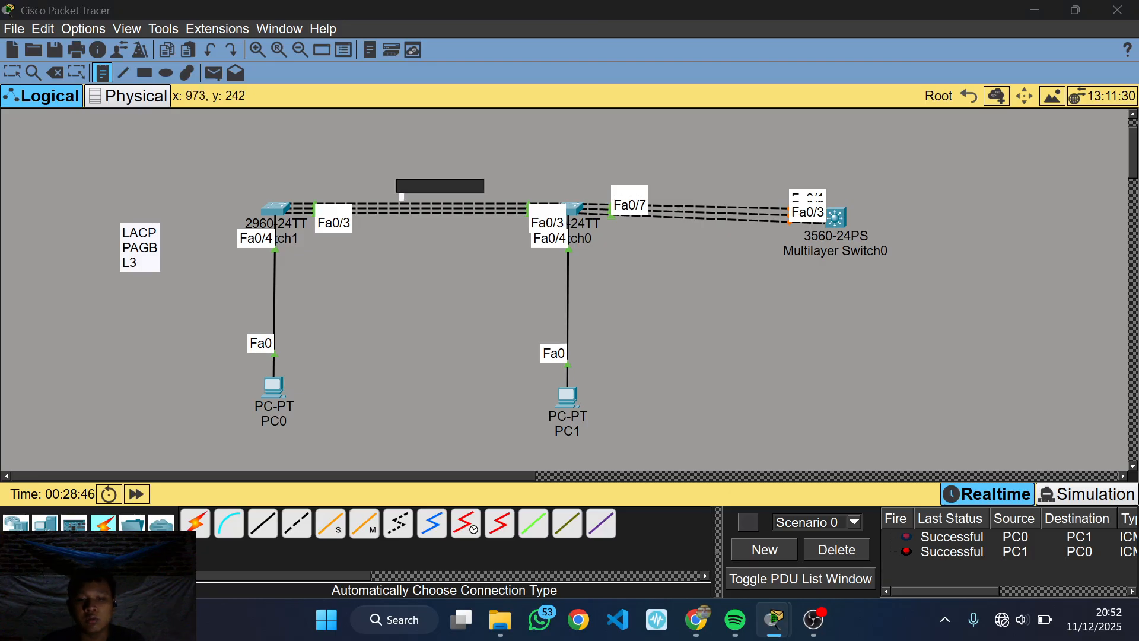
pyautogui.write('group 1')
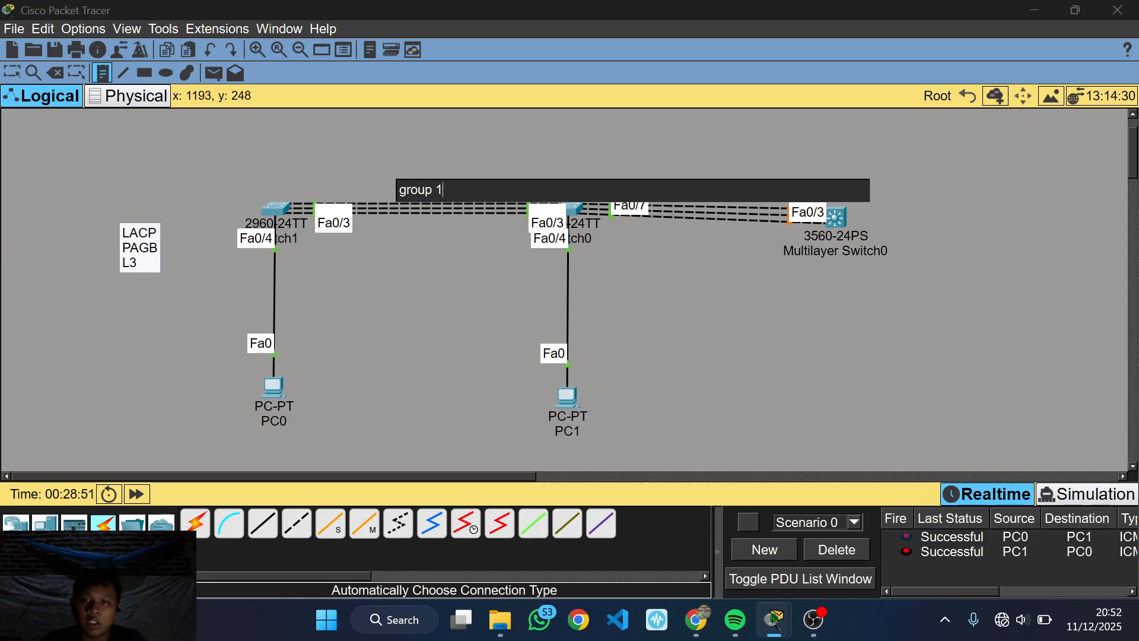
pyautogui.click(708, 169)
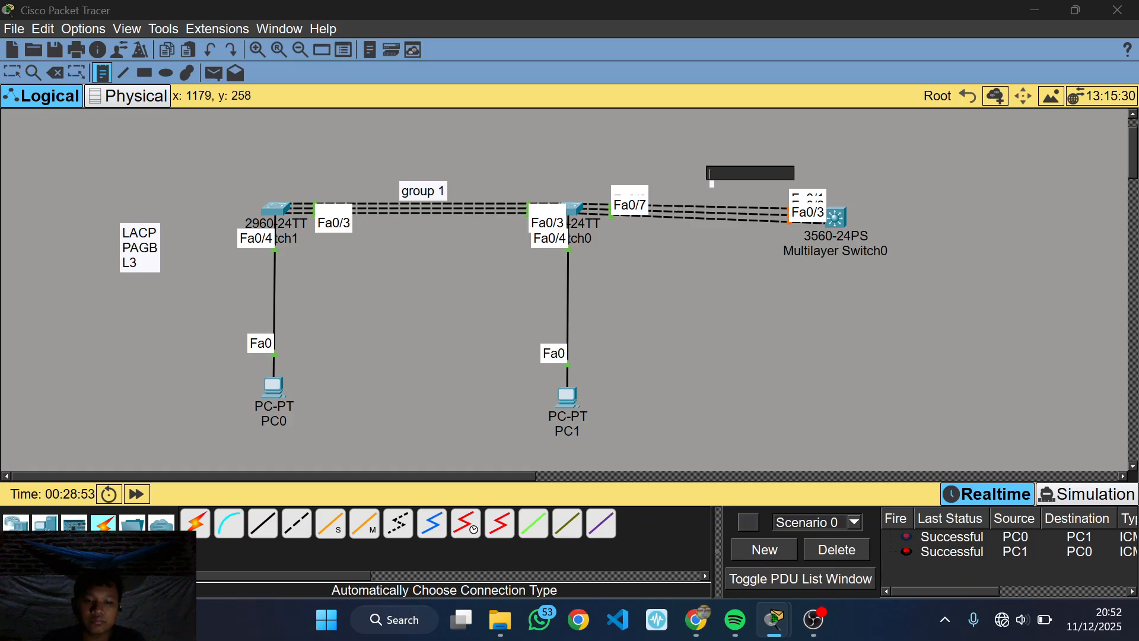
pyautogui.write('group 2')
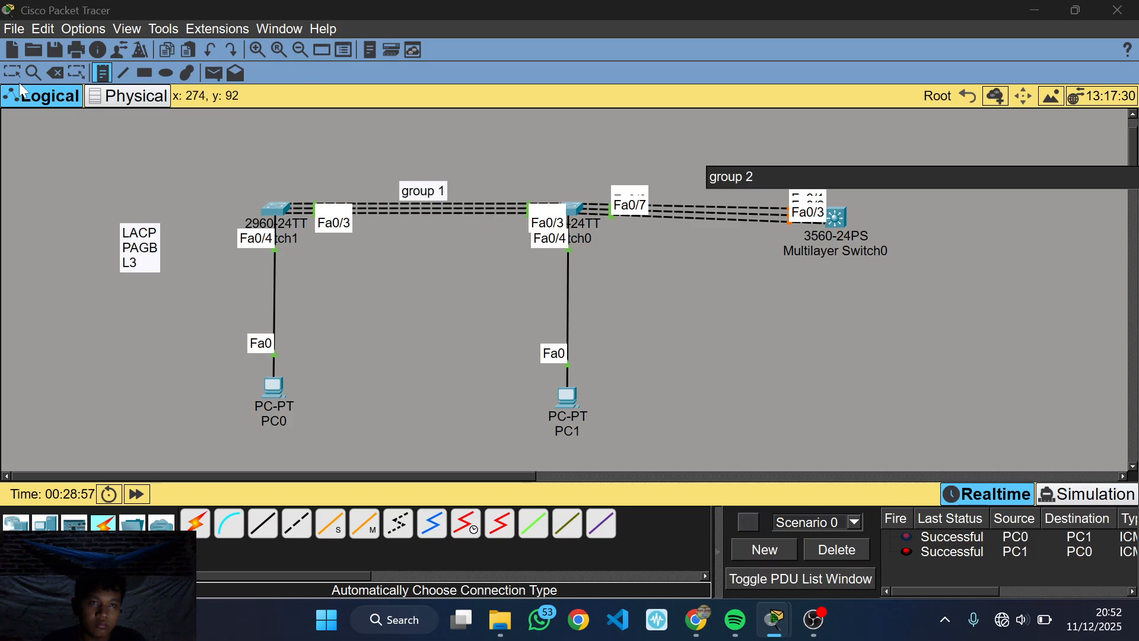
pyautogui.press('Escape')
pyautogui.moveTo(732, 187); pyautogui.dragTo(688, 190)
# List the available channel modes on Switch0 and complete the command as channel-group 2 mode desirable for ports fa0/5-7.
pyautogui.click(581, 211)
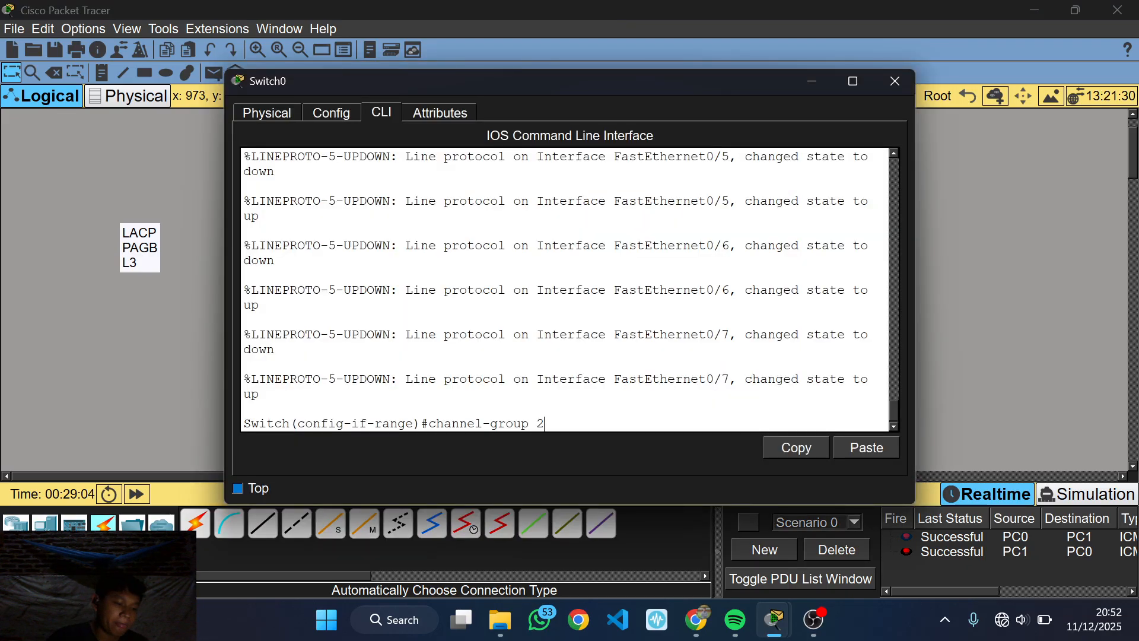
pyautogui.write('mode')
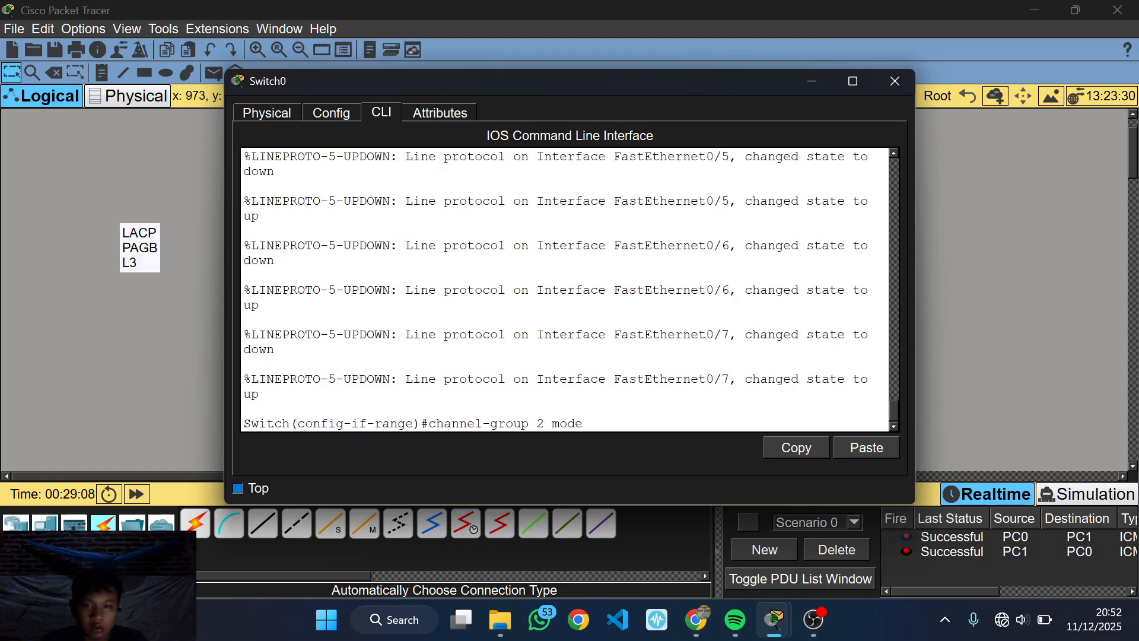
pyautogui.write(' ?')
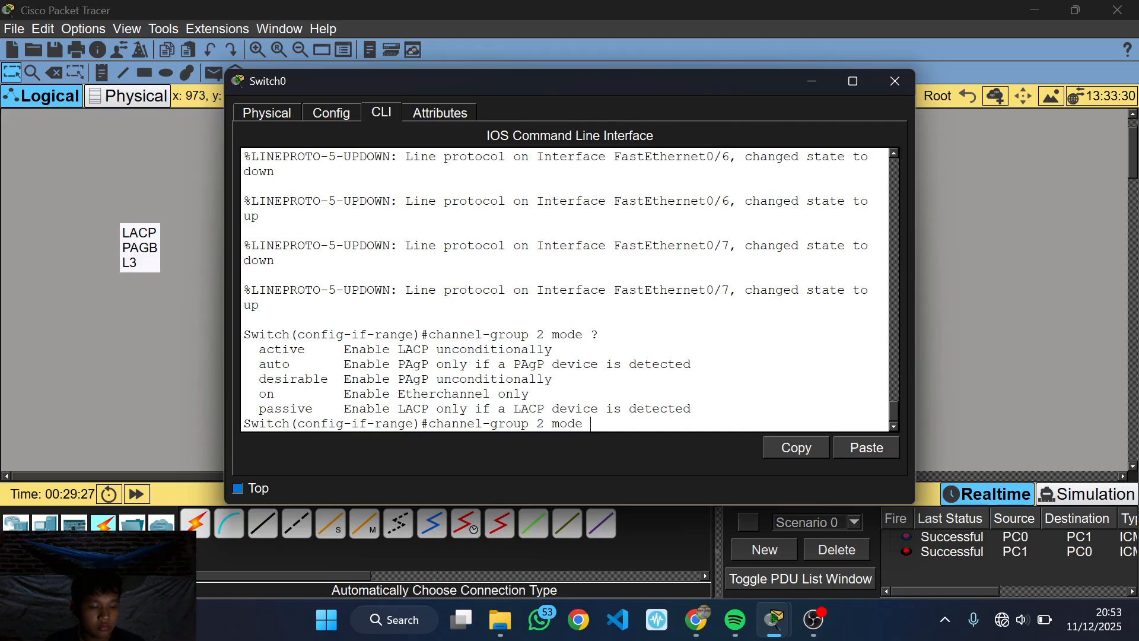
pyautogui.write('desiba')
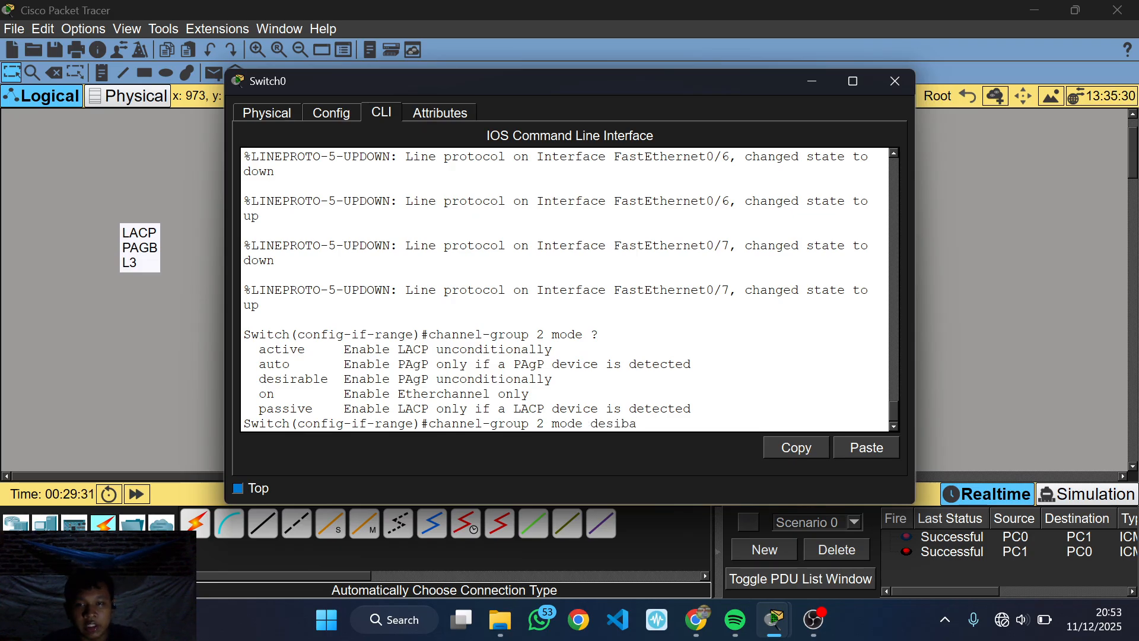
pyautogui.press('BackSpace')
pyautogui.press('BackSpace')
pyautogui.write('rable')
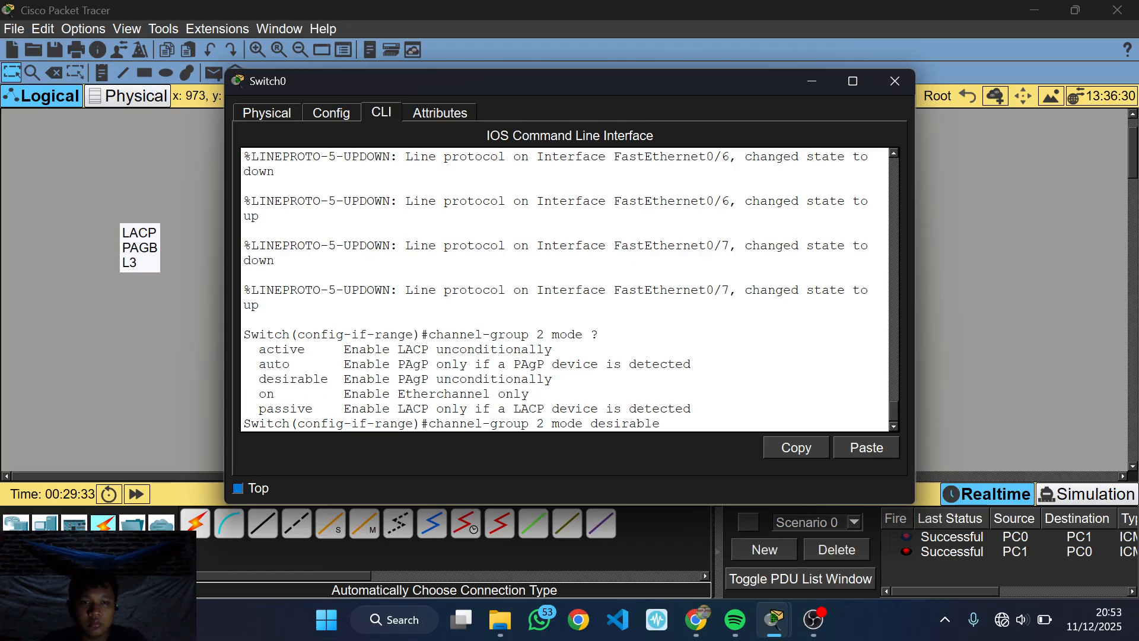
pyautogui.press('Return')
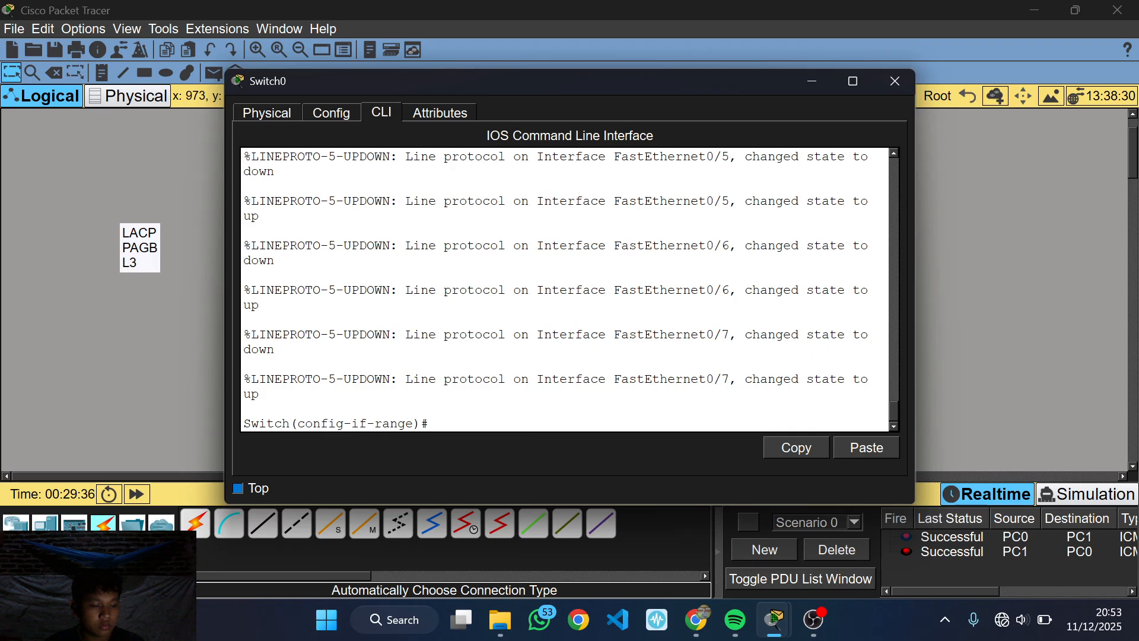
# Open Multilayer Switch0's command line, answer no to the initial configuration dialog, and enter global configuration with en and conf t.
pyautogui.click(925, 279)
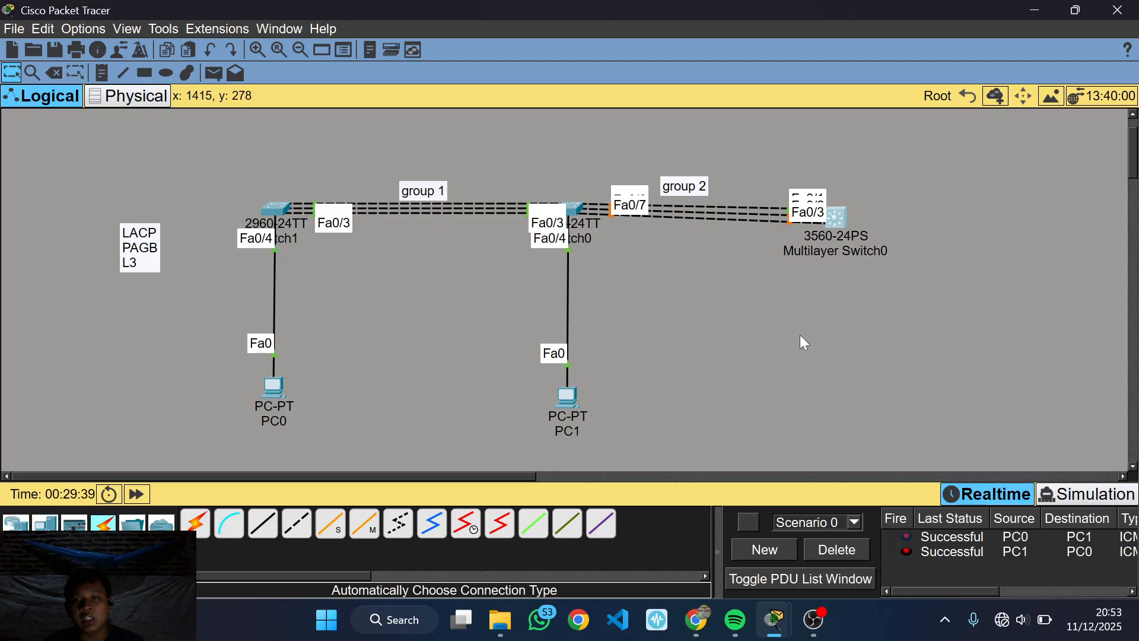
pyautogui.click(833, 218)
pyautogui.click(386, 112)
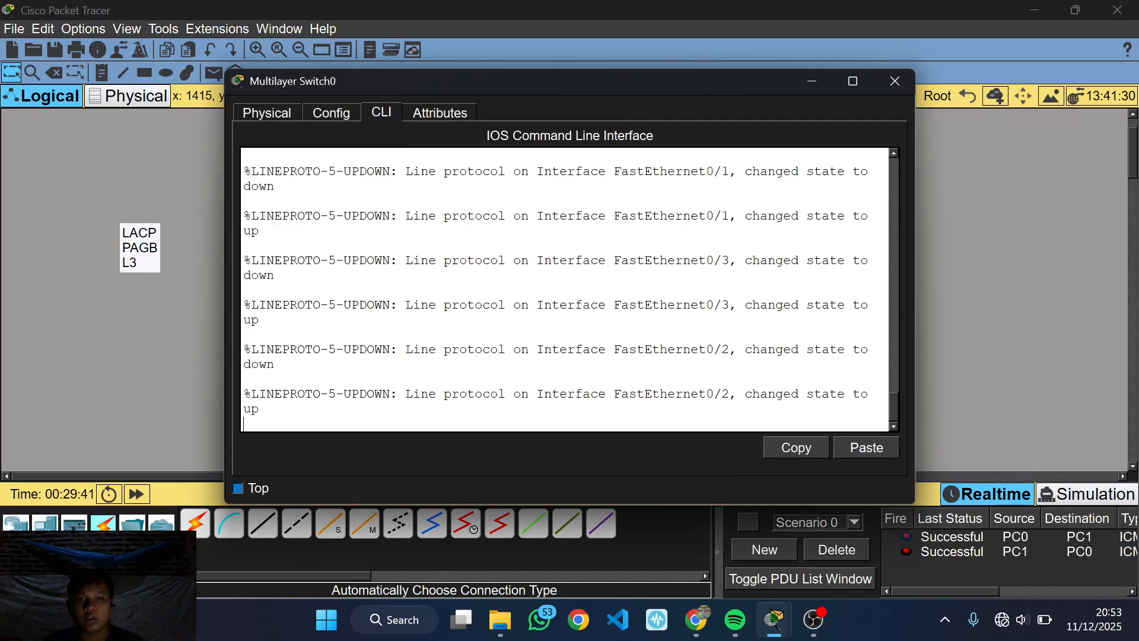
pyautogui.press('Return')
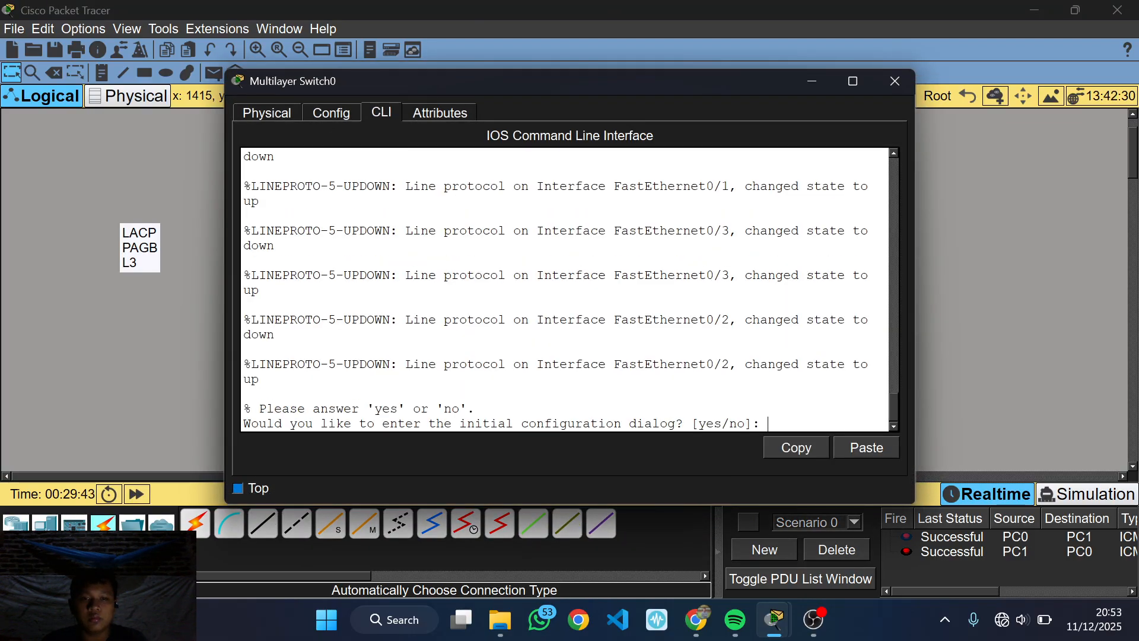
pyautogui.write('no')
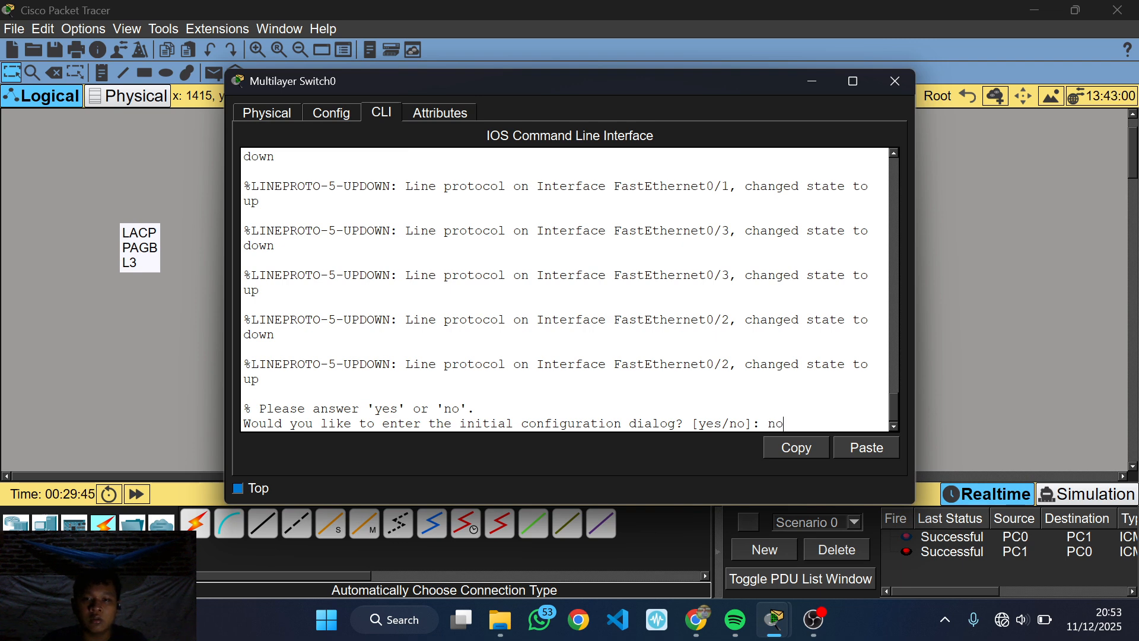
pyautogui.press('Return')
pyautogui.write('en')
pyautogui.press('Return')
pyautogui.write('conf t')
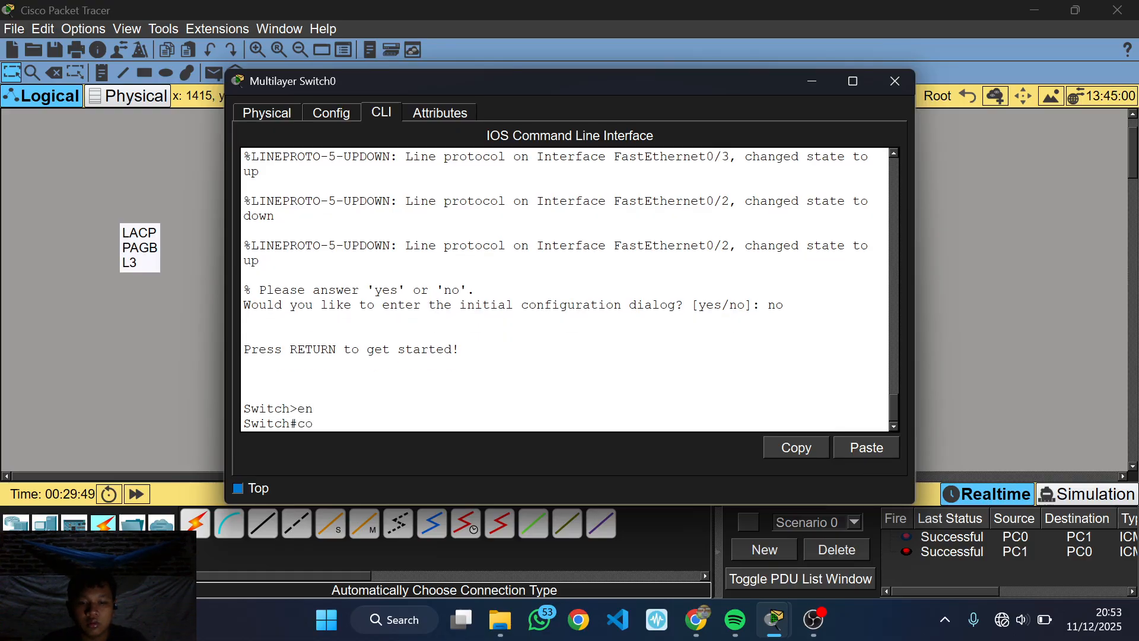
pyautogui.press('Return')
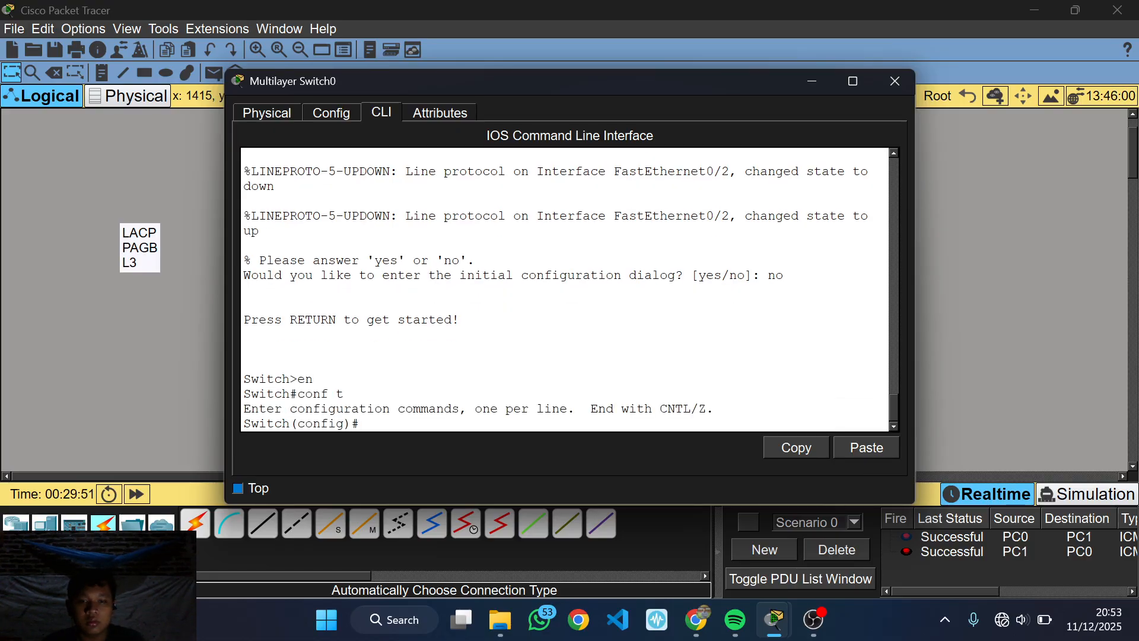
# Check Multilayer Switch0's port labels, enter its interface range with int rang fa0/1-3, and try to apply switchport mode trunk.
pyautogui.click(1062, 340)
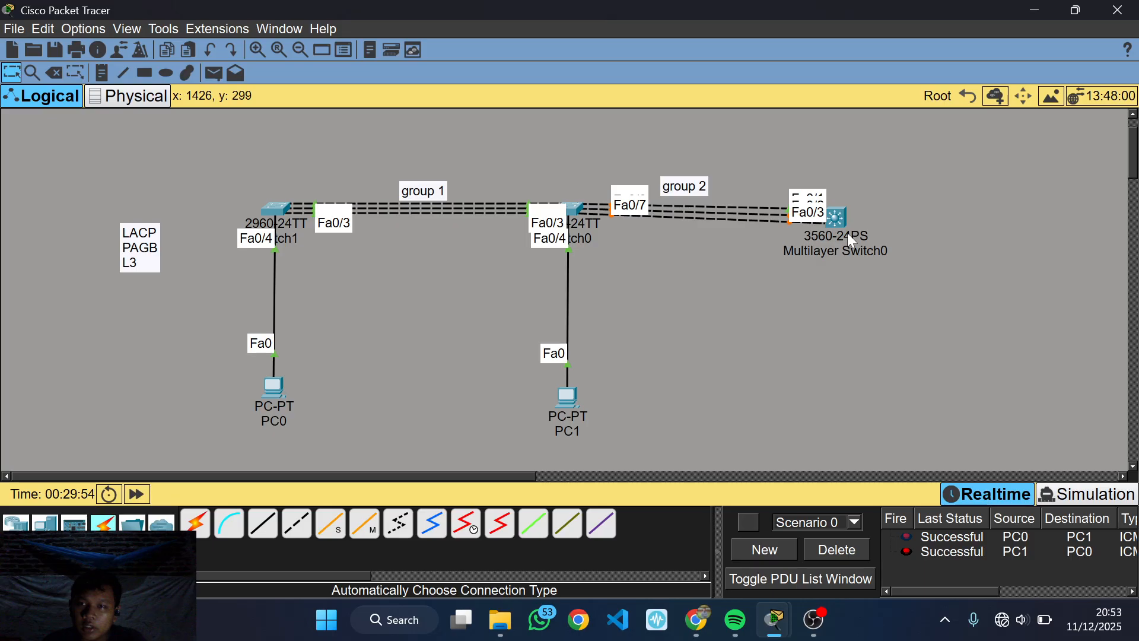
pyautogui.moveTo(846, 230)
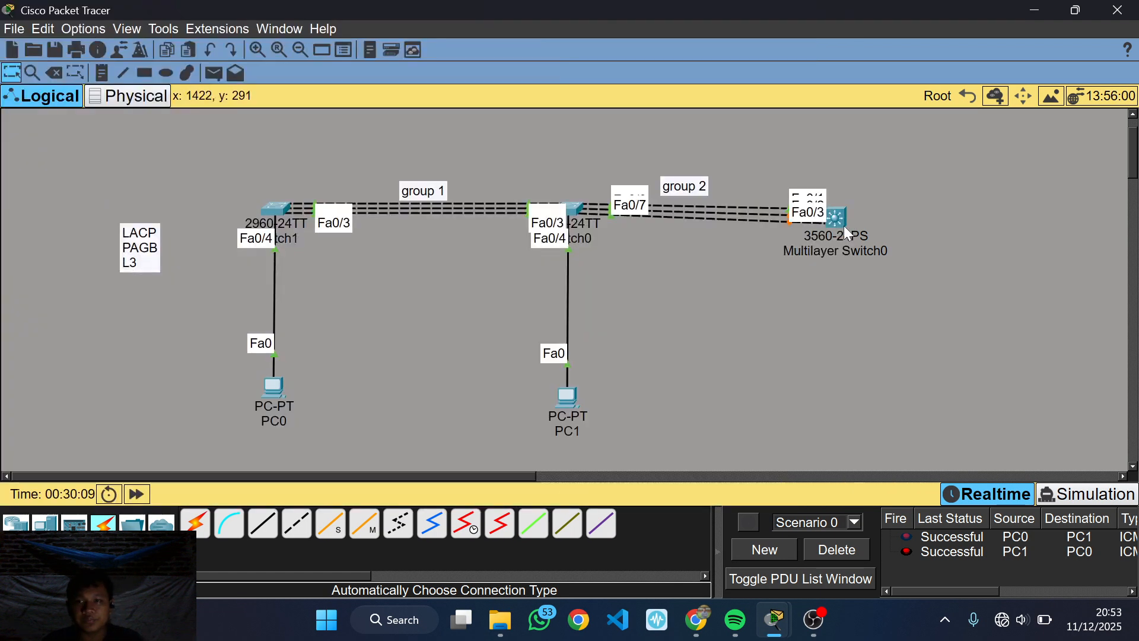
pyautogui.click(847, 229)
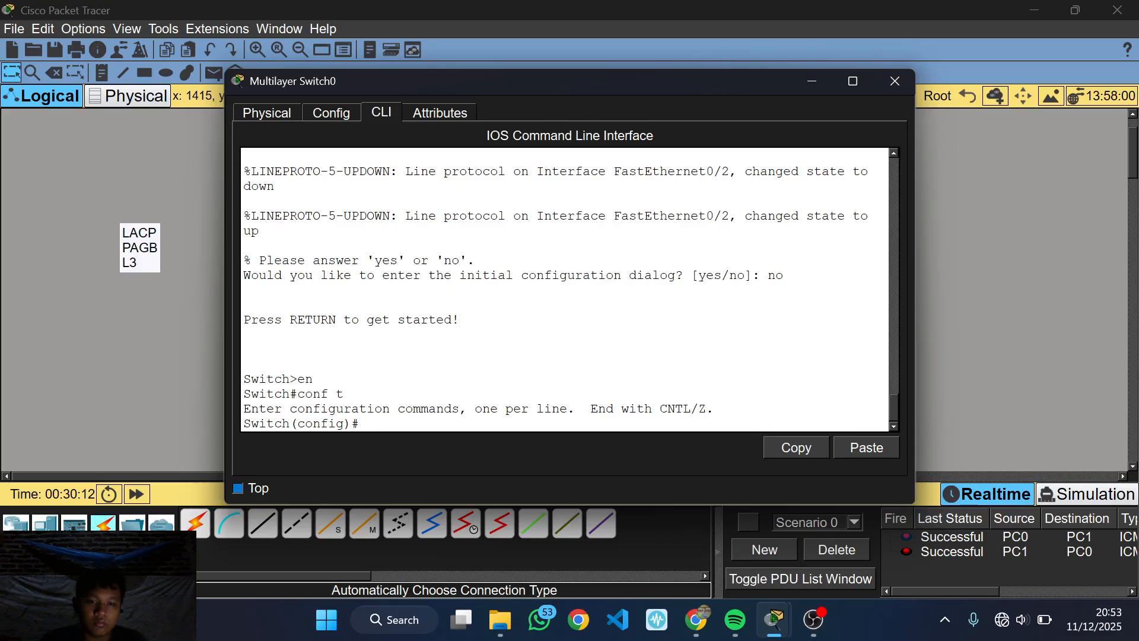
pyautogui.write('int')
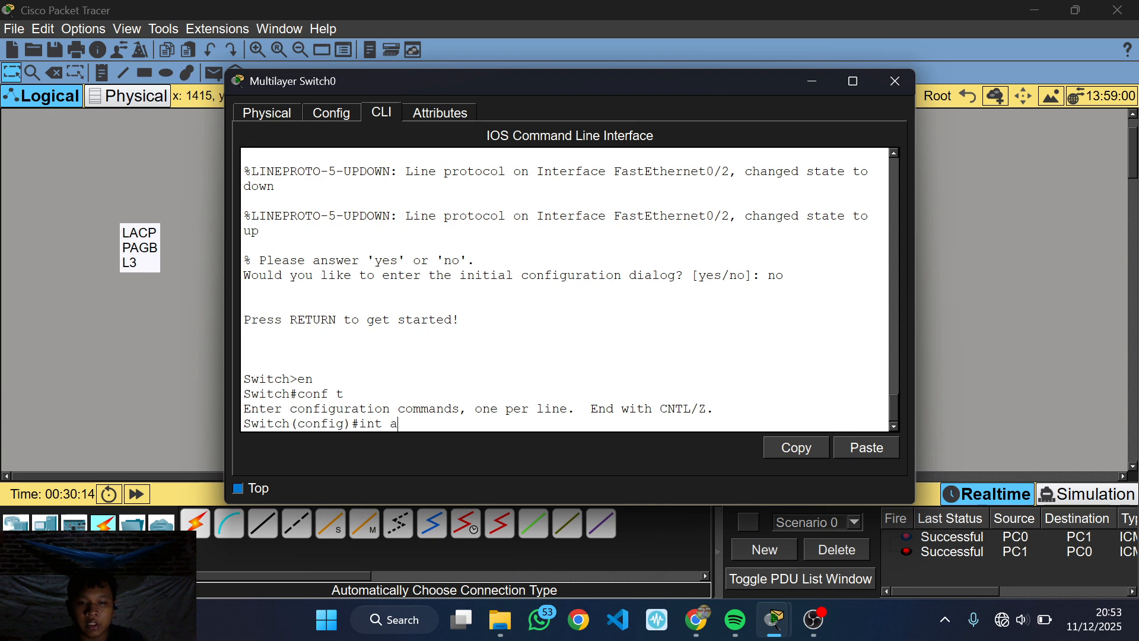
pyautogui.write(' rang fa0/1-3')
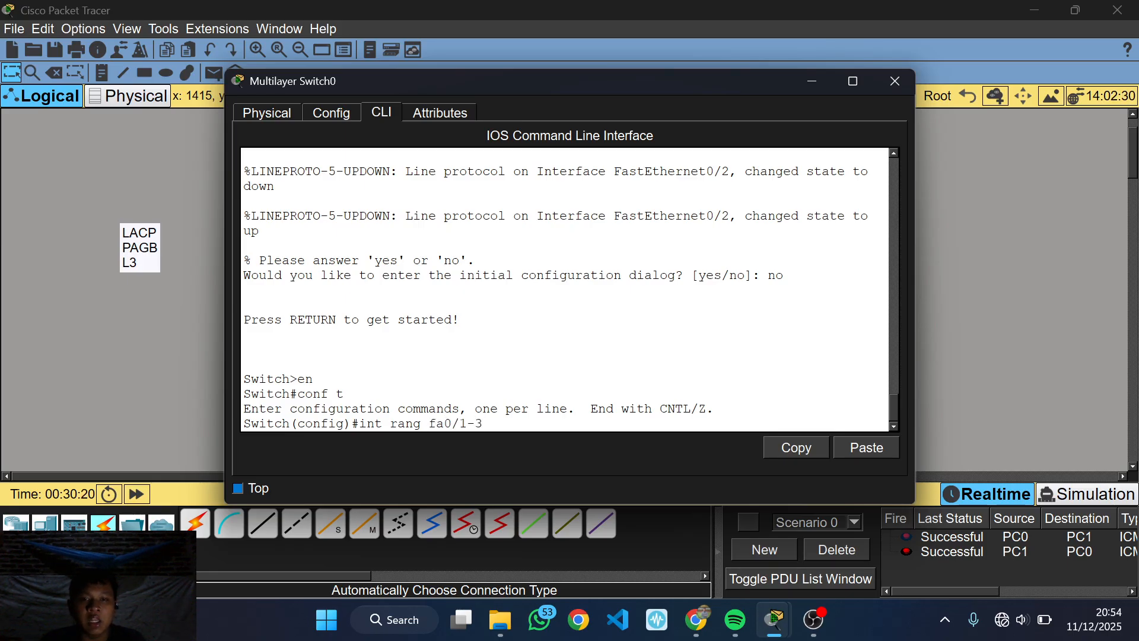
pyautogui.press('Return')
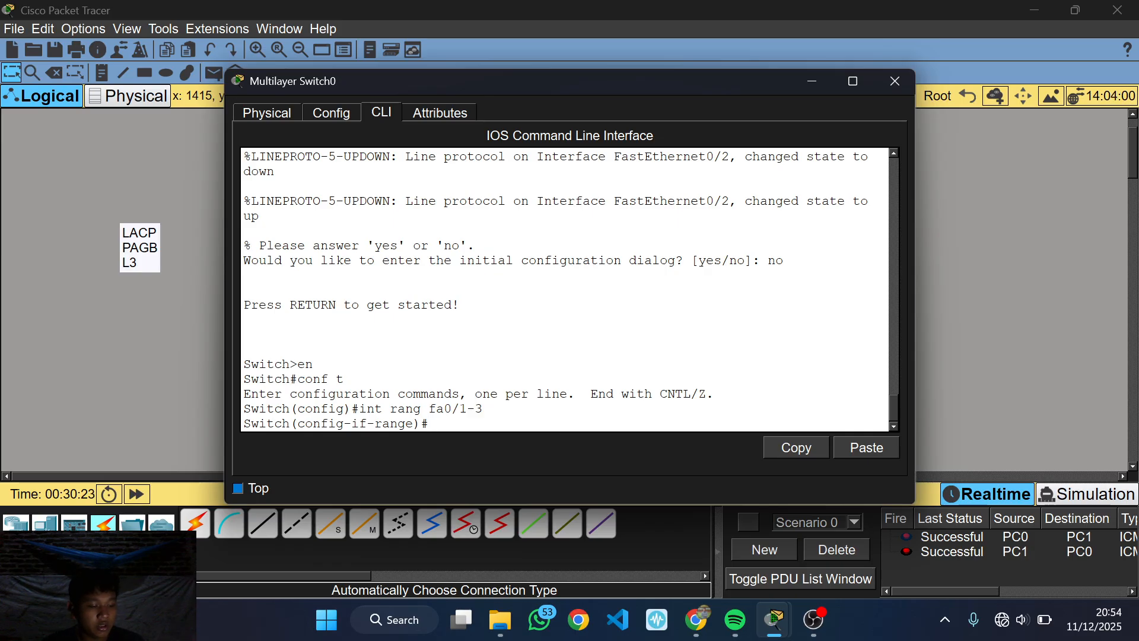
pyautogui.write('switchport mode trunk')
pyautogui.press('Return')
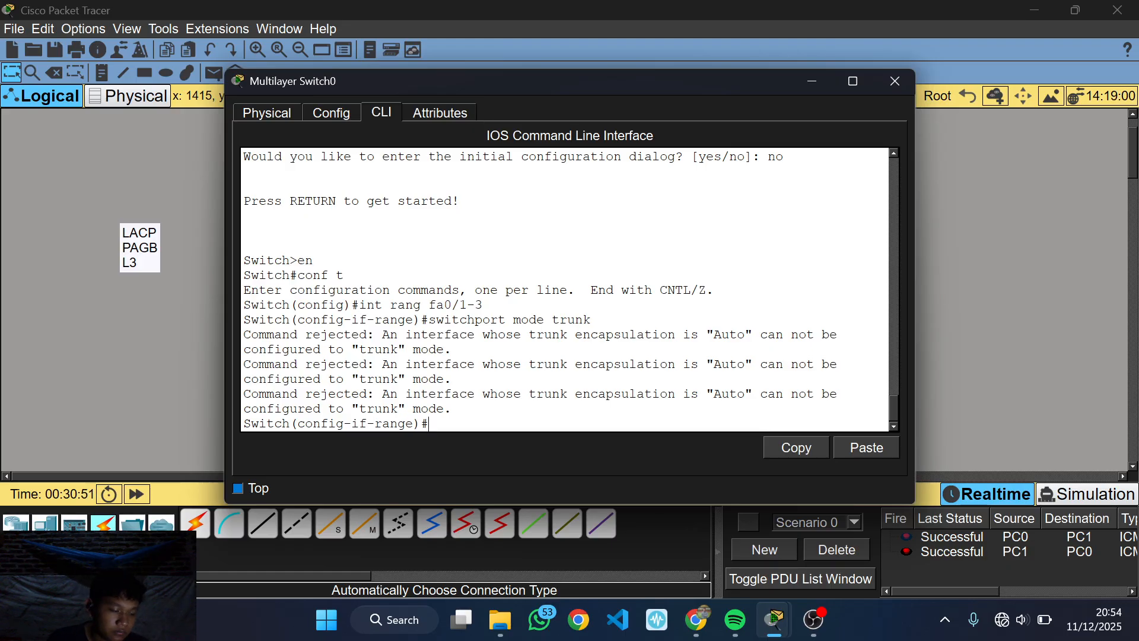
# Set the trunk encapsulation of Multilayer Switch0's fa0/1-3 range with switchport trunk encapsulation dot1q.
pyautogui.write('switchport ')
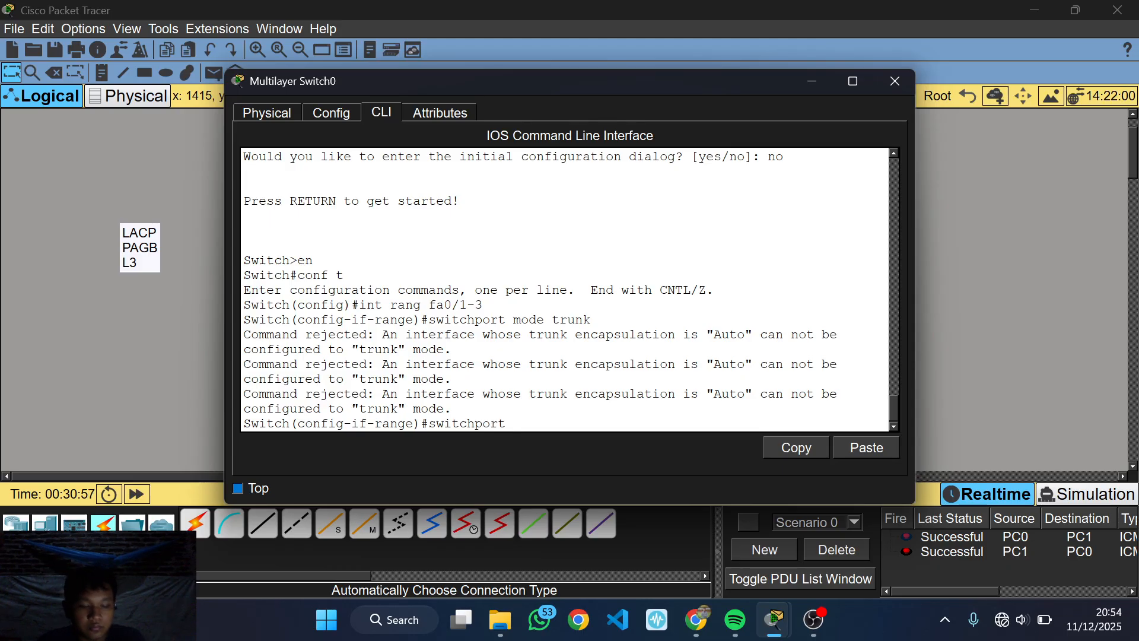
pyautogui.write('trunk encapsu')
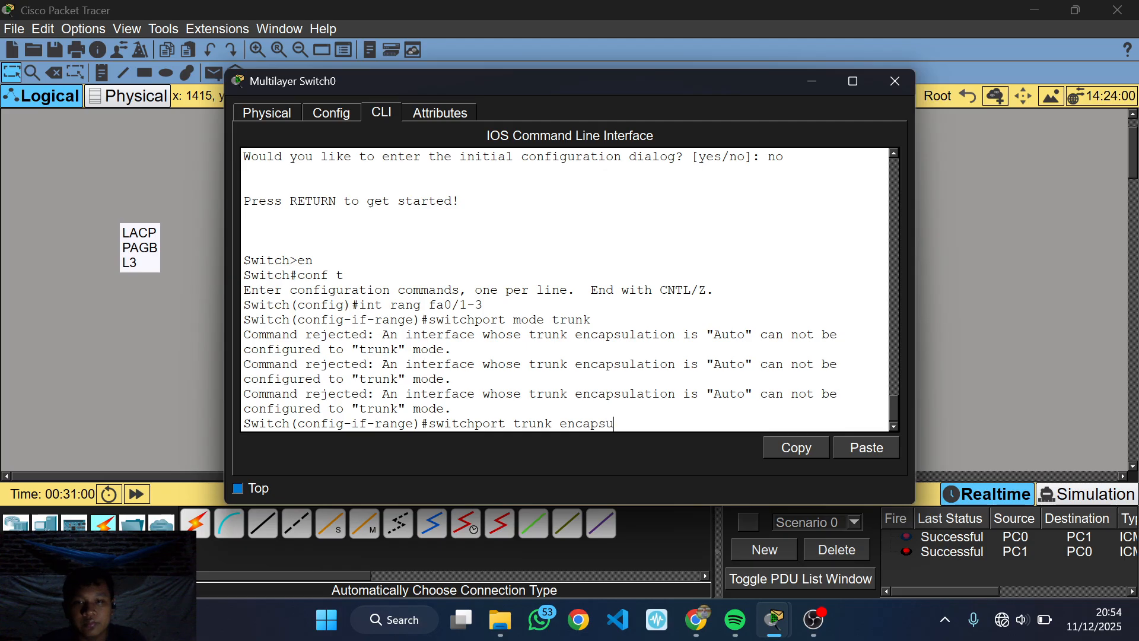
pyautogui.write('lation')
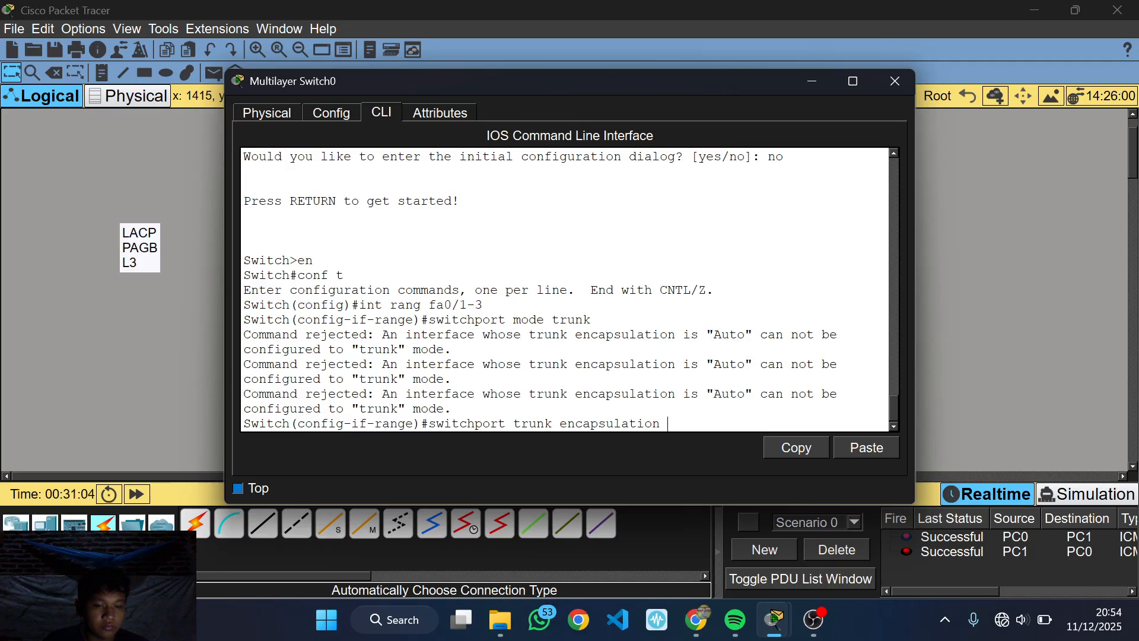
pyautogui.write(' dot1q')
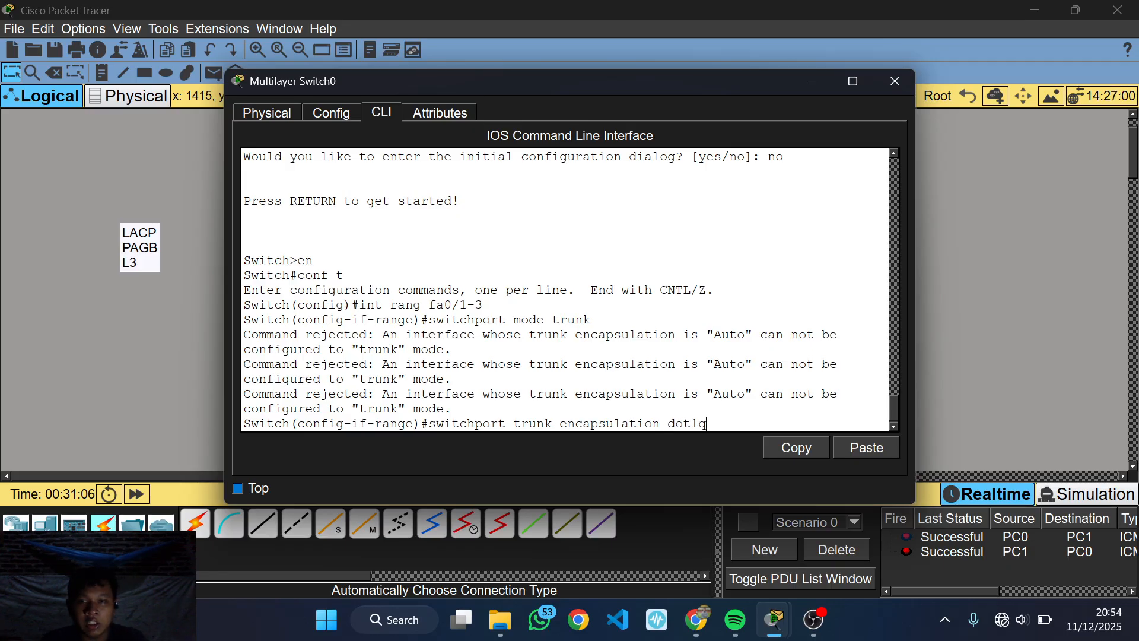
pyautogui.press('Return')
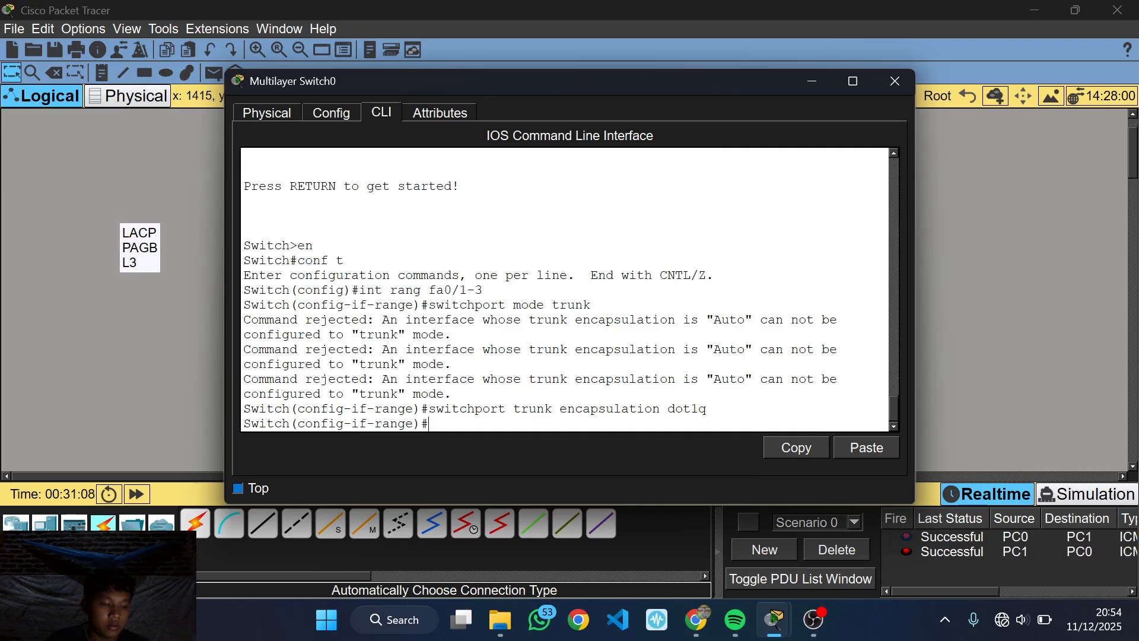
# Put Multilayer Switch0's fa0/1-3 range into trunk mode with switchport mode trunk.
pyautogui.press('Return')
pyautogui.write('swr')
pyautogui.press('BackSpace')
pyautogui.write('it')
pyautogui.write('chport')
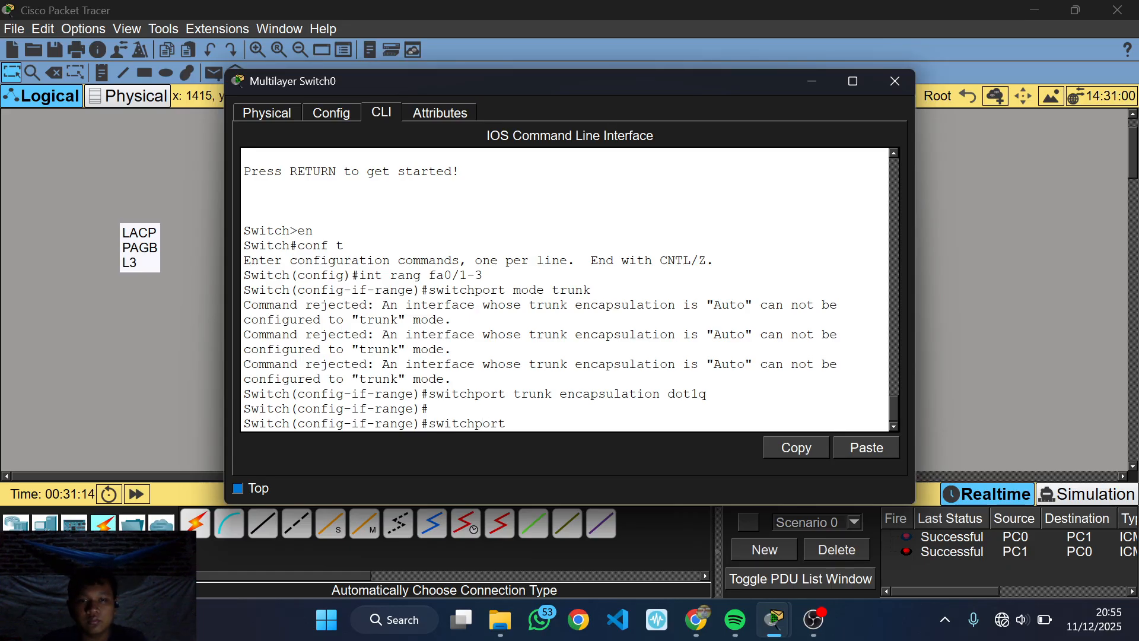
pyautogui.write(' mode trunk')
pyautogui.press('Return')
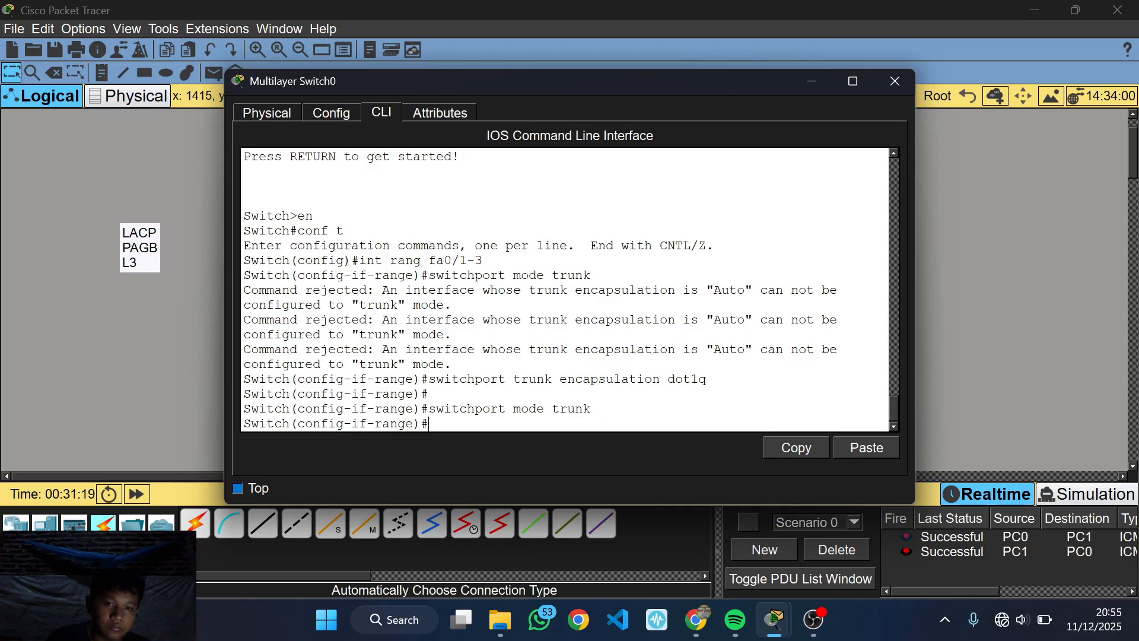
pyautogui.press('Return')
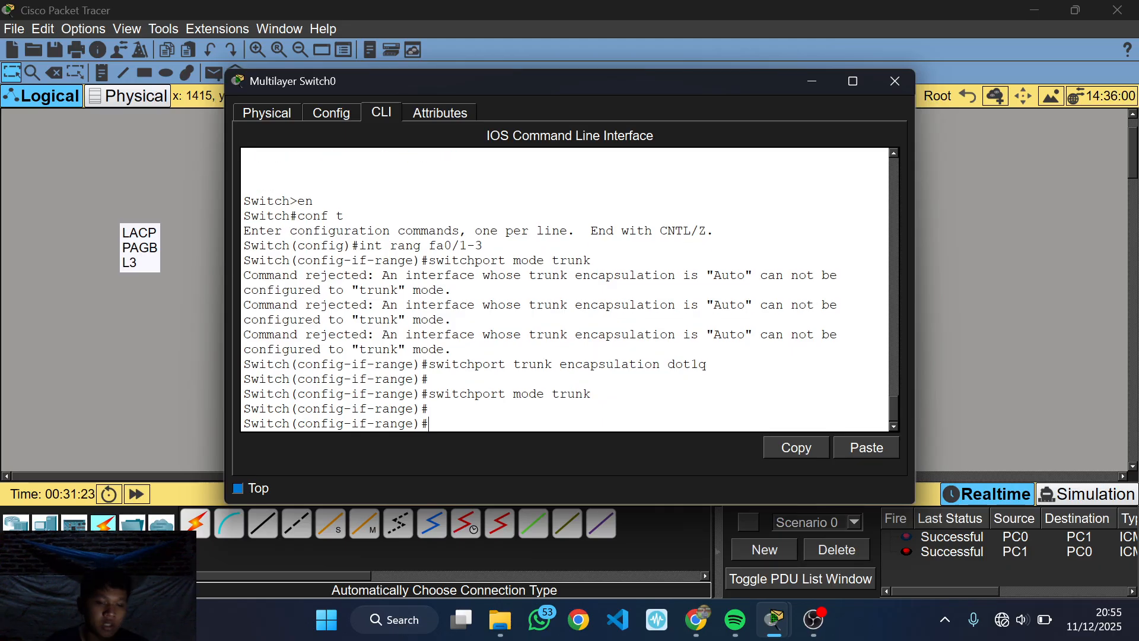
# List the available channel modes on Multilayer Switch0 and complete the command as channel-group 2 mode auto for ports fa0/1-3.
pyautogui.write('channe')
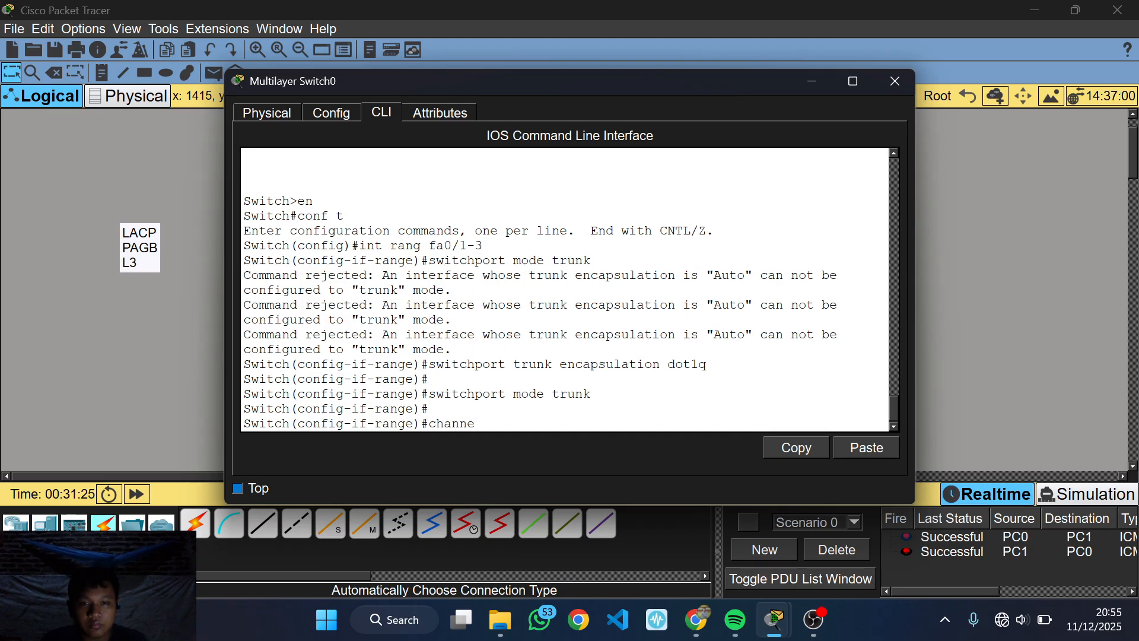
pyautogui.write('l-group')
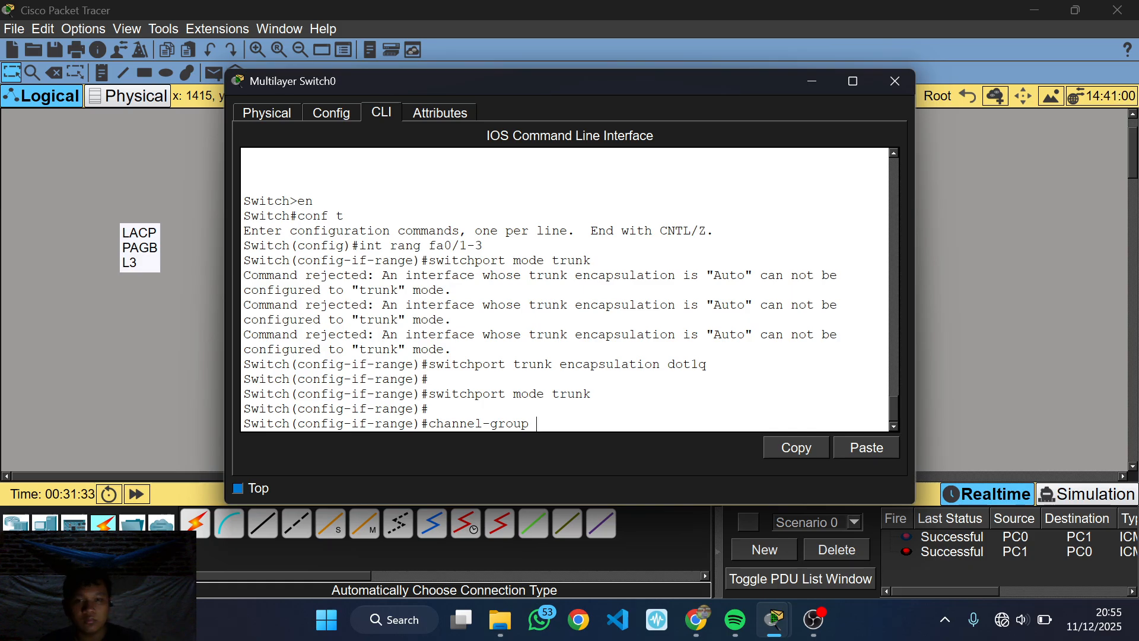
pyautogui.write('2 mode')
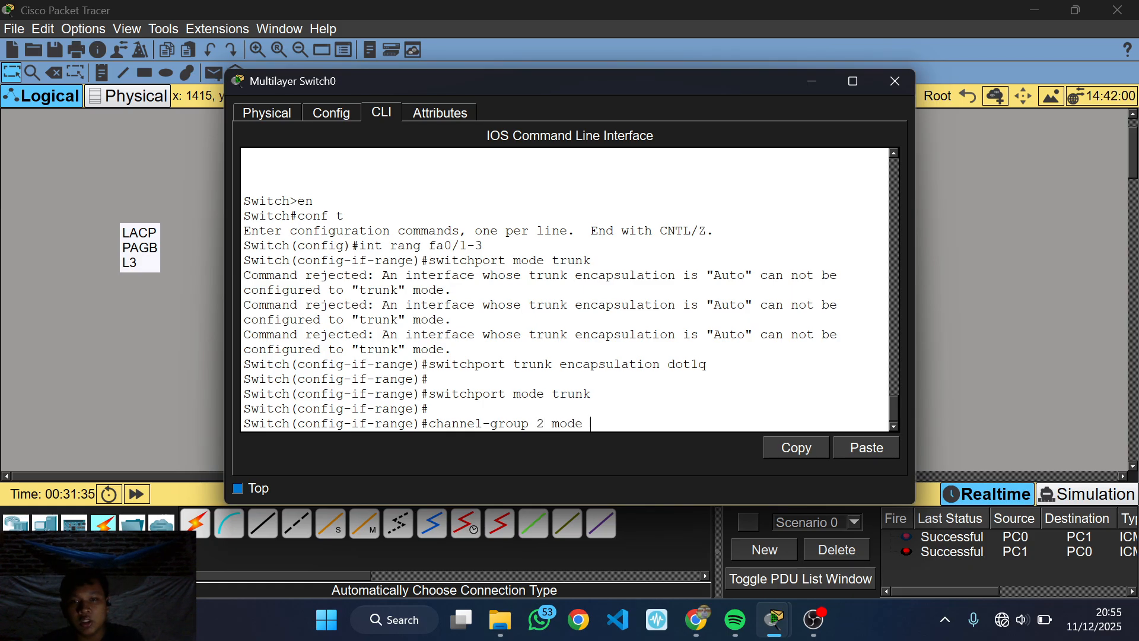
pyautogui.write(' ut')
pyautogui.press('BackSpace')
pyautogui.write('a')
pyautogui.press('BackSpace')
pyautogui.write('?')
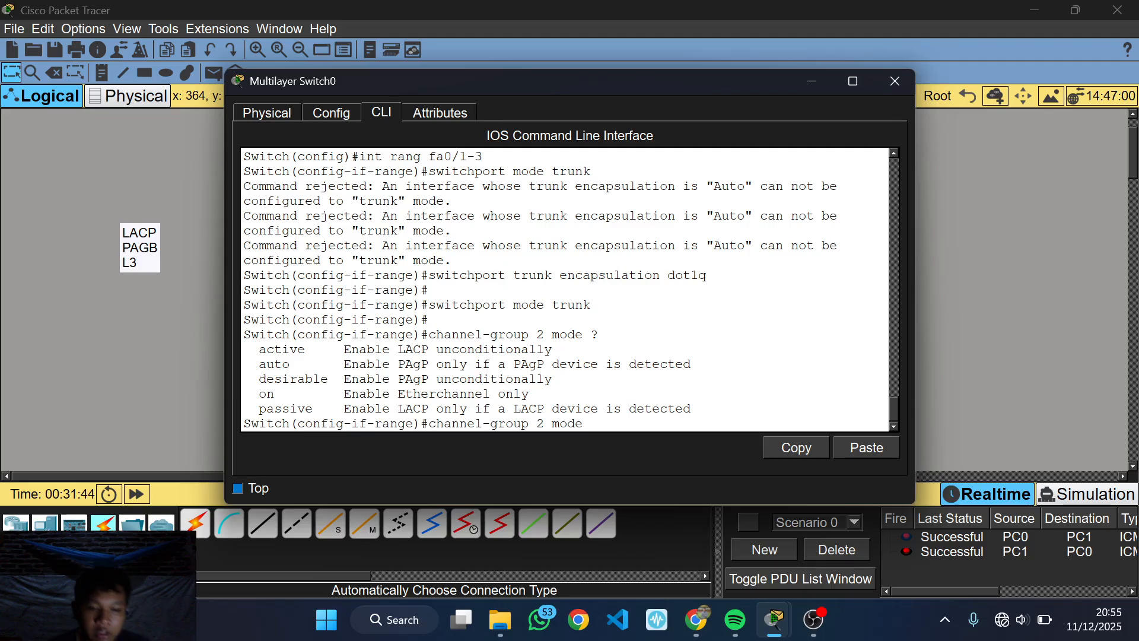
pyautogui.write('auto')
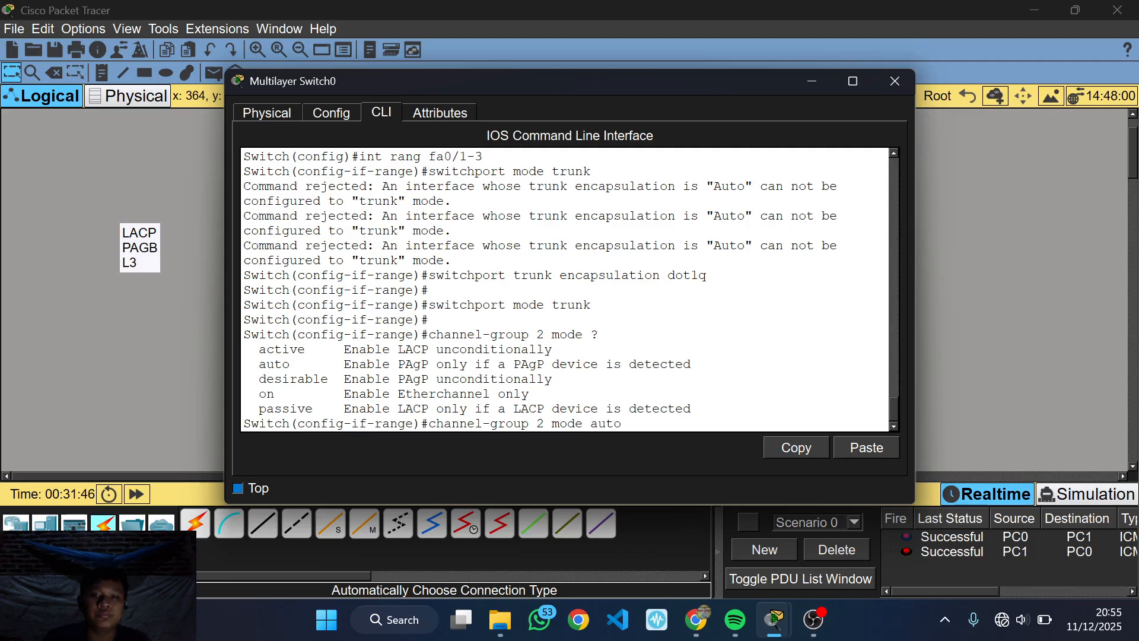
pyautogui.press('Return')
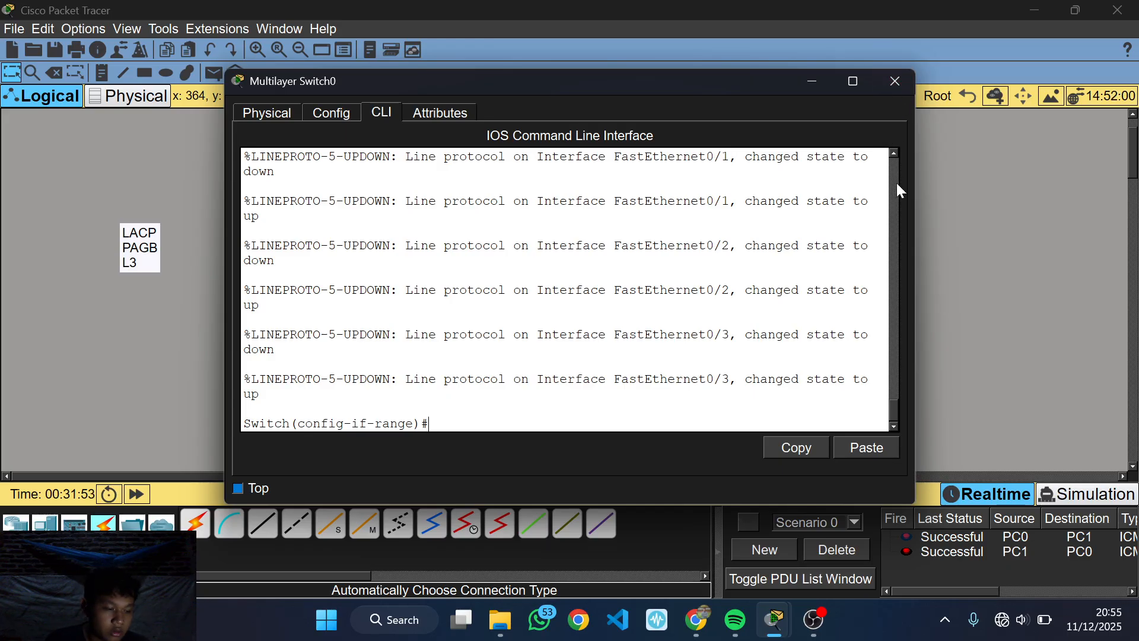
# Return to the topology, fast-forward the simulation time, and nudge Multilayer Switch0 slightly upward.
pyautogui.click(895, 80)
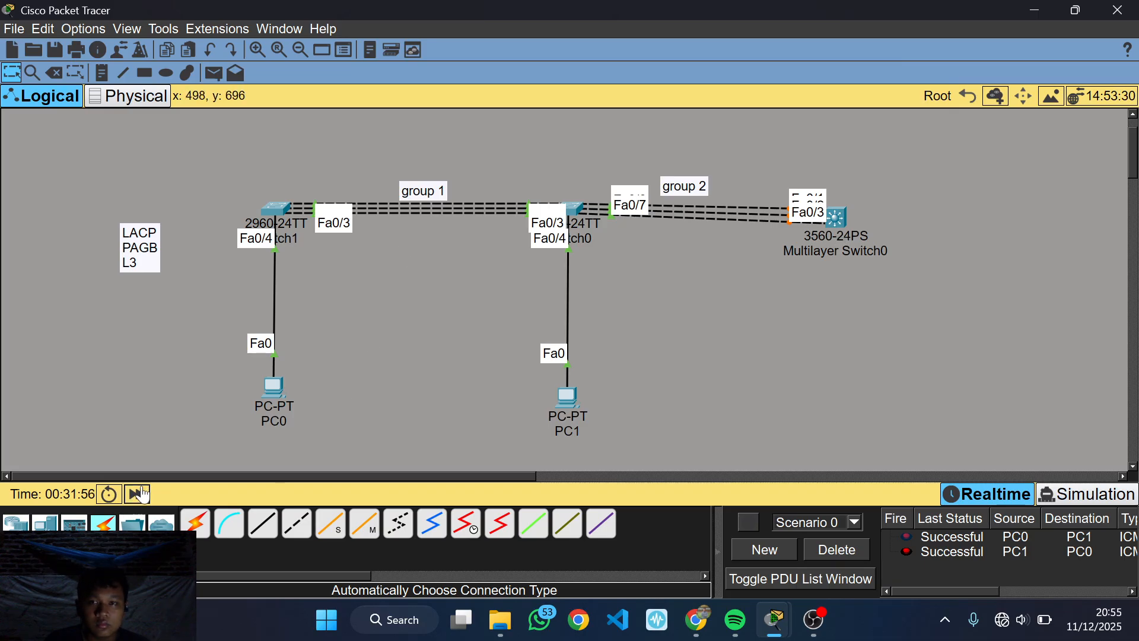
pyautogui.click(143, 498)
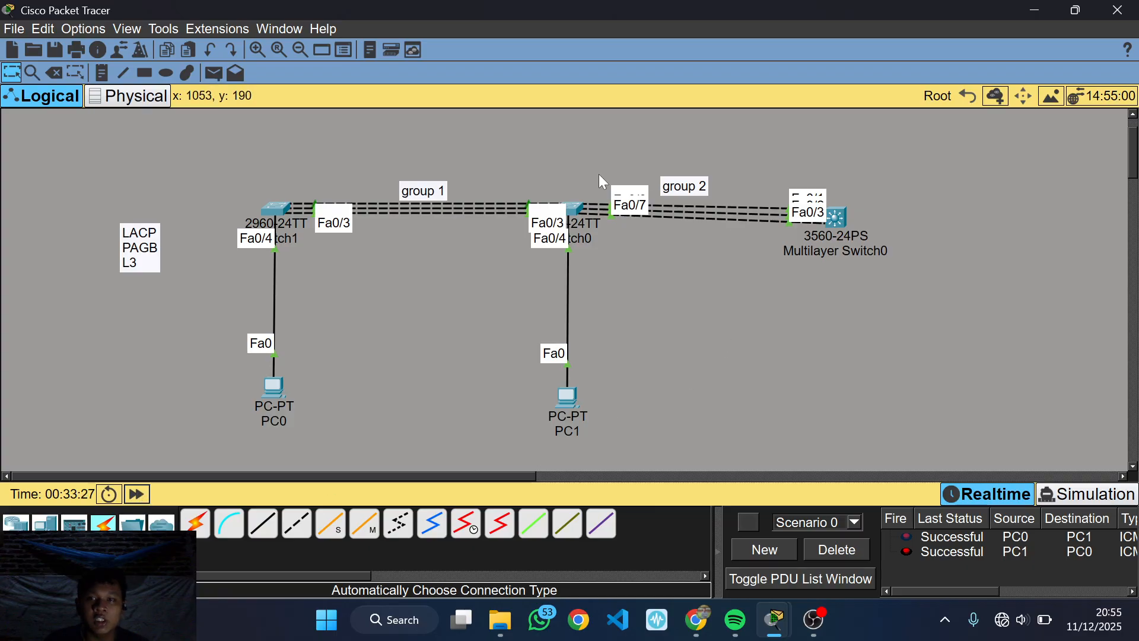
pyautogui.moveTo(835, 216)
pyautogui.mouseDown()
pyautogui.moveTo(827, 186)
pyautogui.moveTo(842, 219)
pyautogui.moveTo(834, 197)
pyautogui.moveTo(811, 219)
pyautogui.moveTo(841, 161)
pyautogui.moveTo(831, 219)
pyautogui.mouseUp()
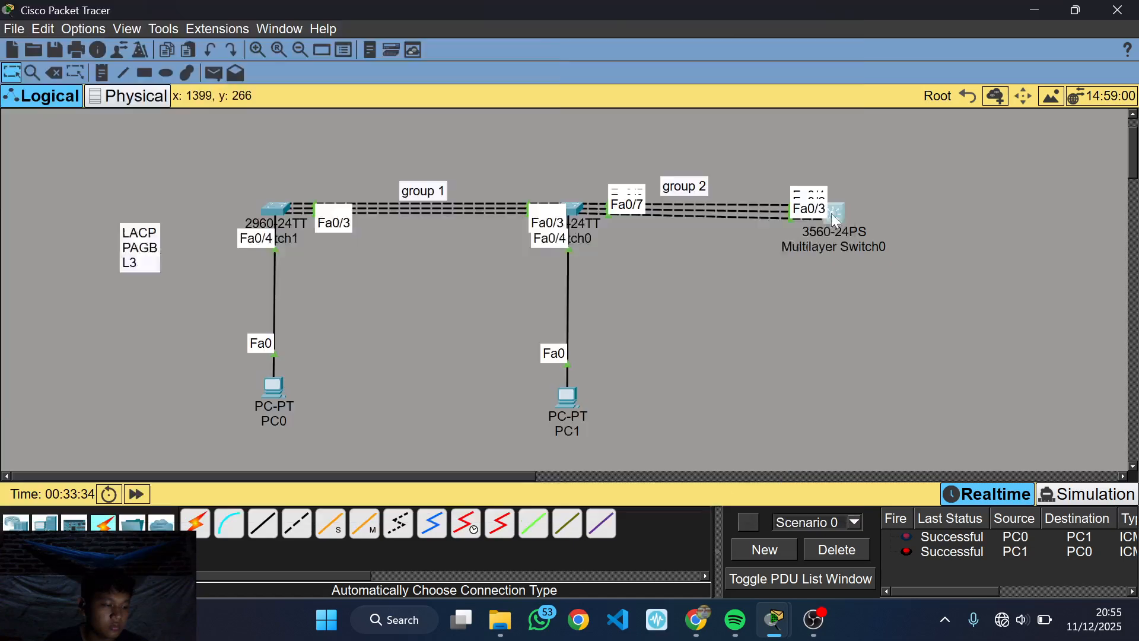
# Display Multilayer Switch0's EtherChannel summary with do show etherchannel sum, check its group 2 entry, and return to the topology.
pyautogui.click(843, 213)
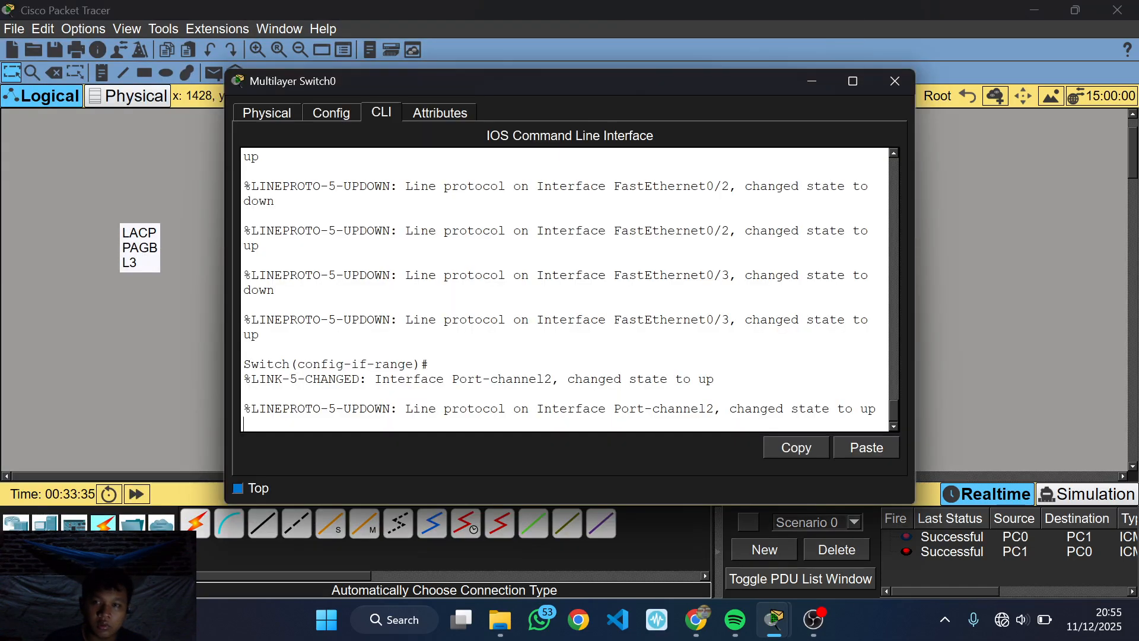
pyautogui.write('do')
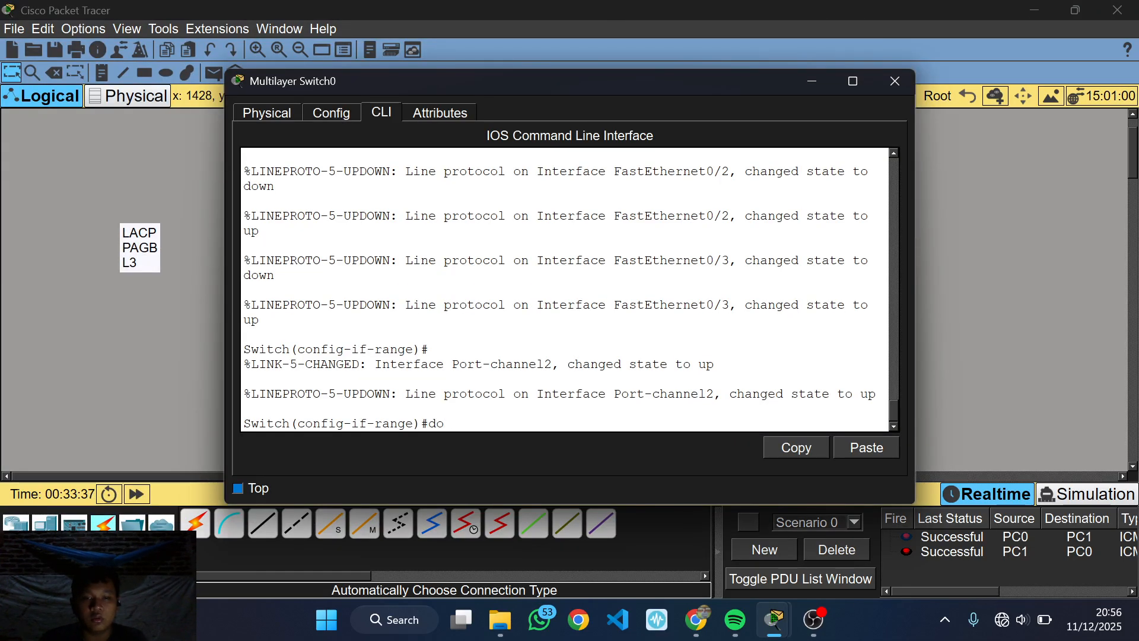
pyautogui.write(' show ent')
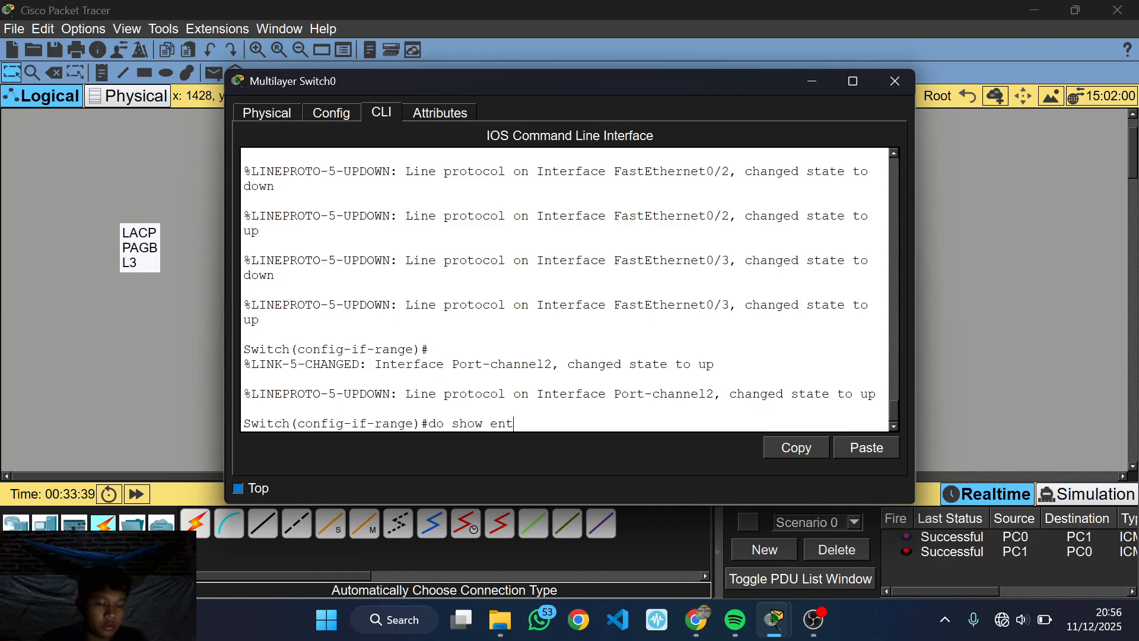
pyautogui.write('herchan')
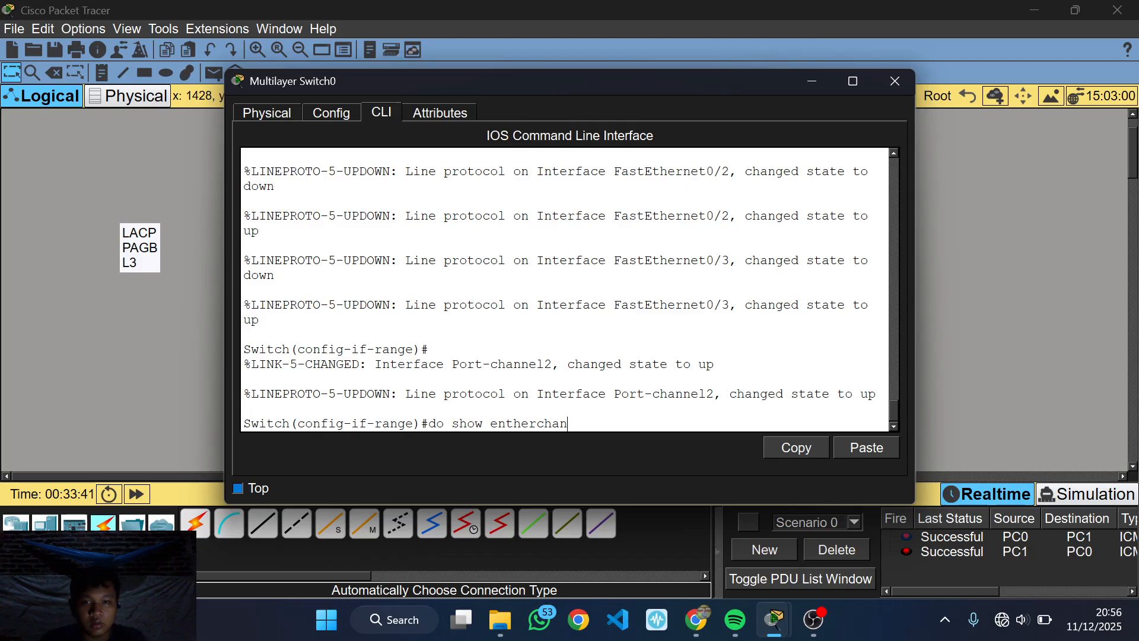
pyautogui.press('Left')
pyautogui.press('Left')
pyautogui.press('Left')
pyautogui.press('Left')
pyautogui.press('Left')
pyautogui.press('Left')
pyautogui.press('Left')
pyautogui.press('Left')
pyautogui.press('BackSpace')
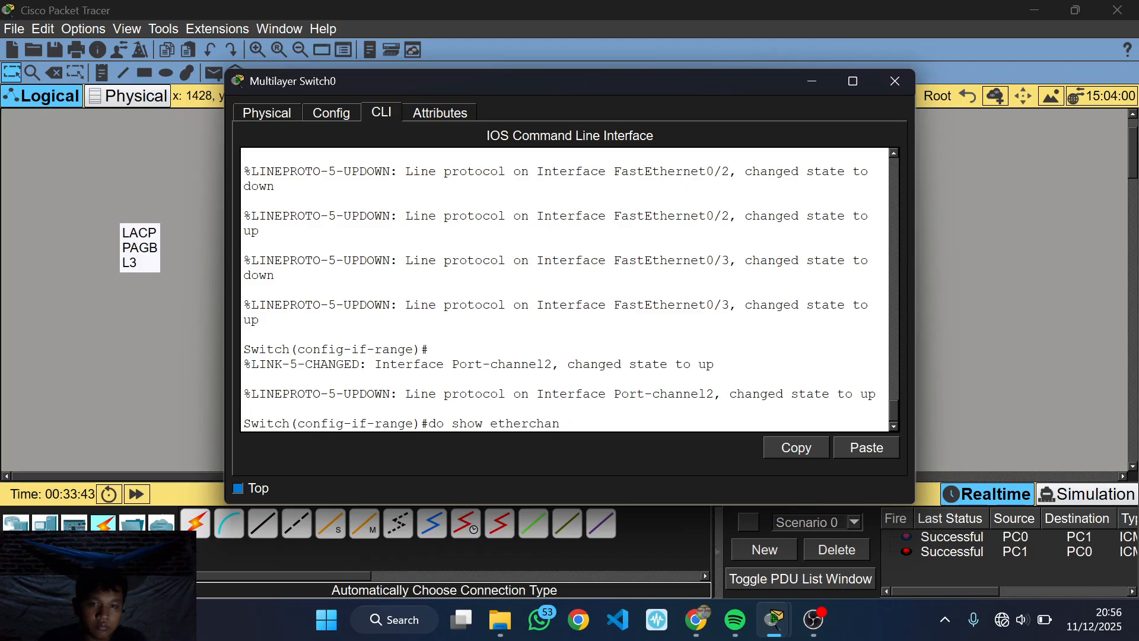
pyautogui.press('Right')
pyautogui.press('Right')
pyautogui.press('Right')
pyautogui.press('Right')
pyautogui.write('nel')
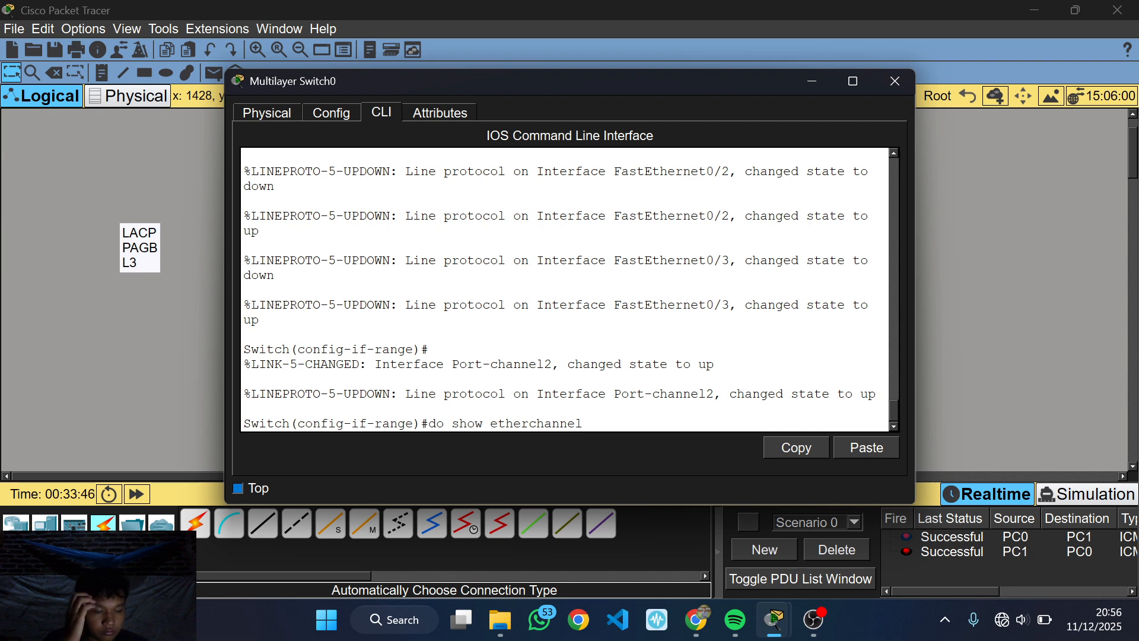
pyautogui.write(' sum')
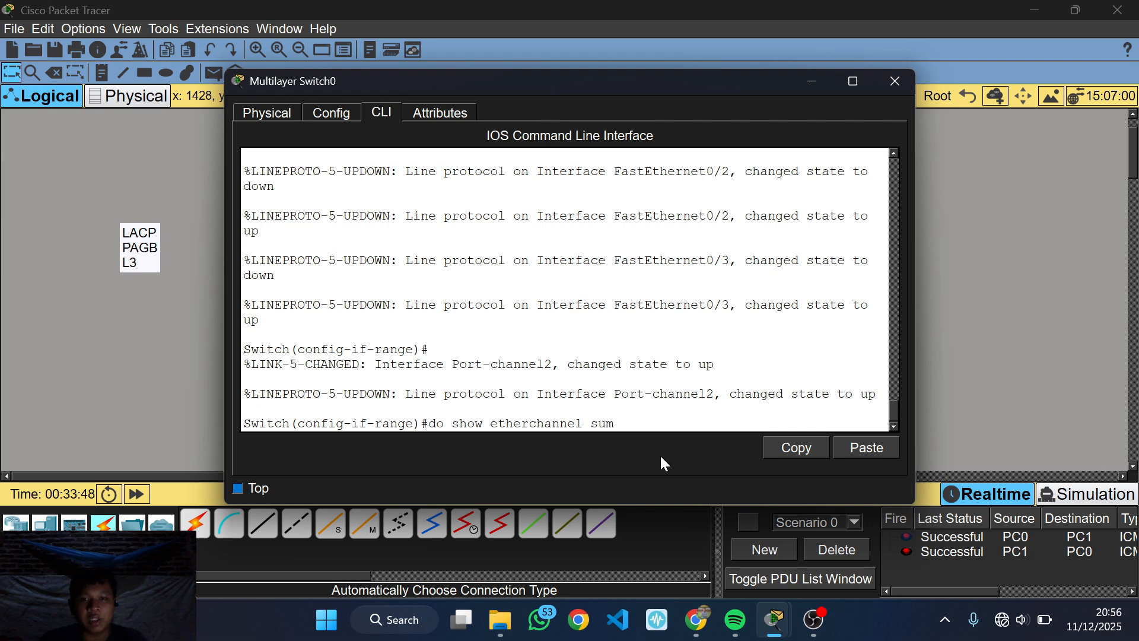
pyautogui.press('Return')
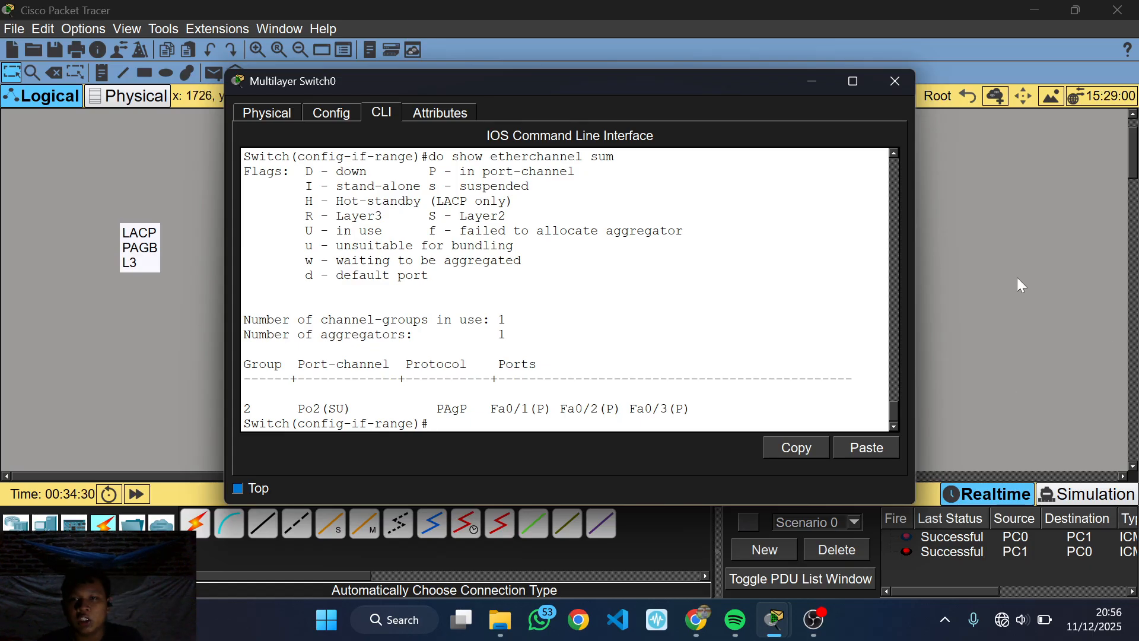
pyautogui.click(895, 81)
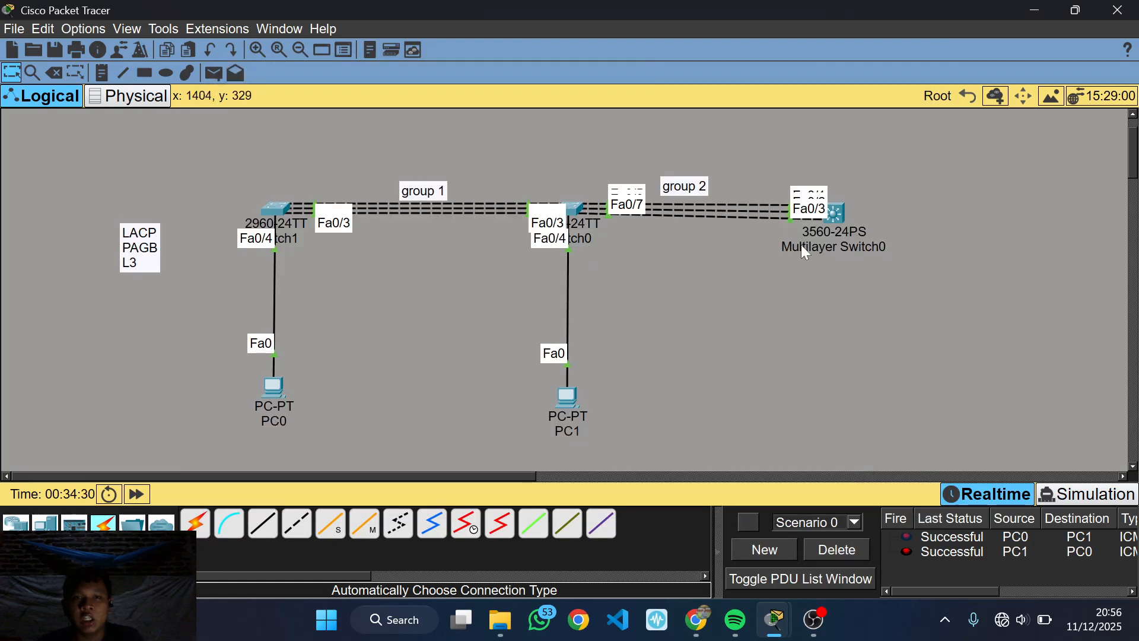
# Display Switch0's EtherChannel summary with do show etherchannel sum and check the protocols and ports of both groups.
pyautogui.click(579, 211)
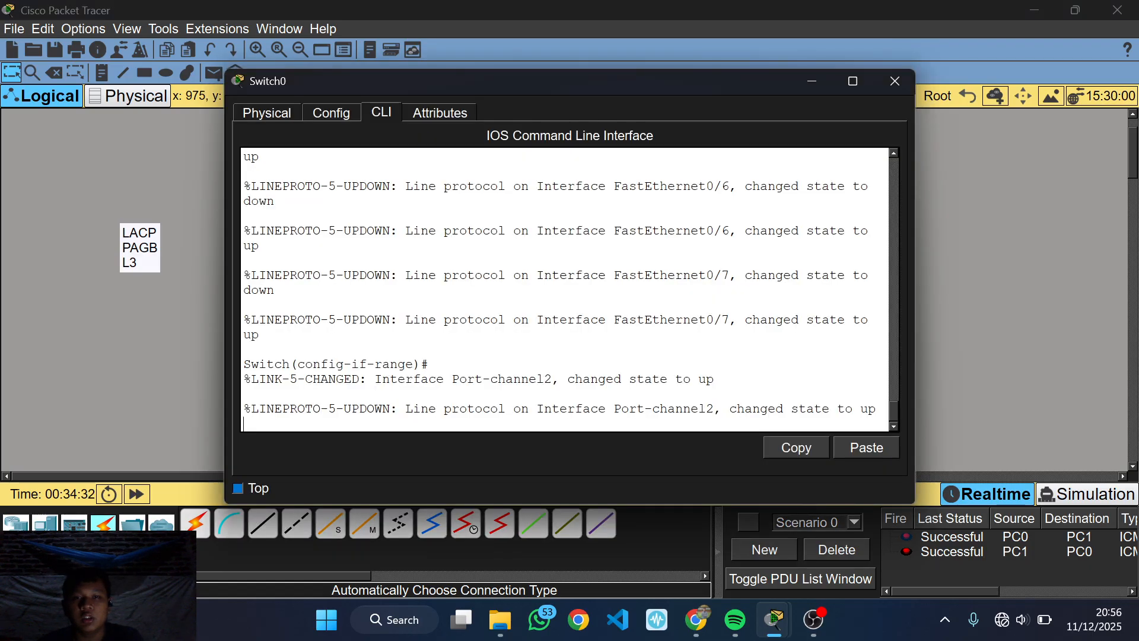
pyautogui.press('Return')
pyautogui.write('do sho')
pyautogui.write('ethechannel')
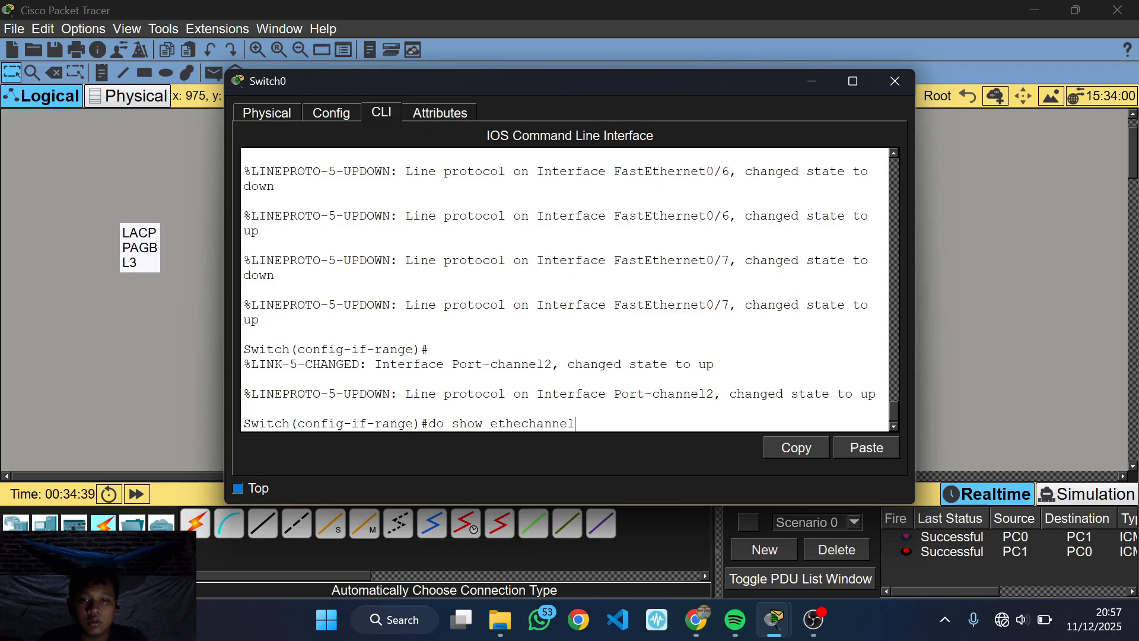
pyautogui.press('Right')
pyautogui.write('r')
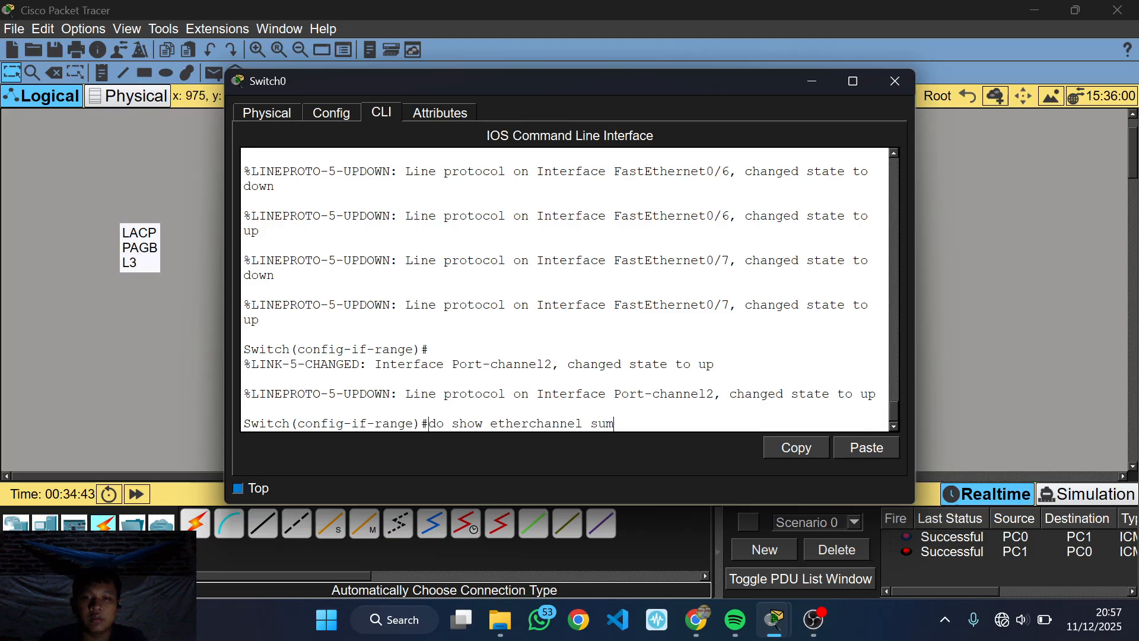
pyautogui.press('Return')
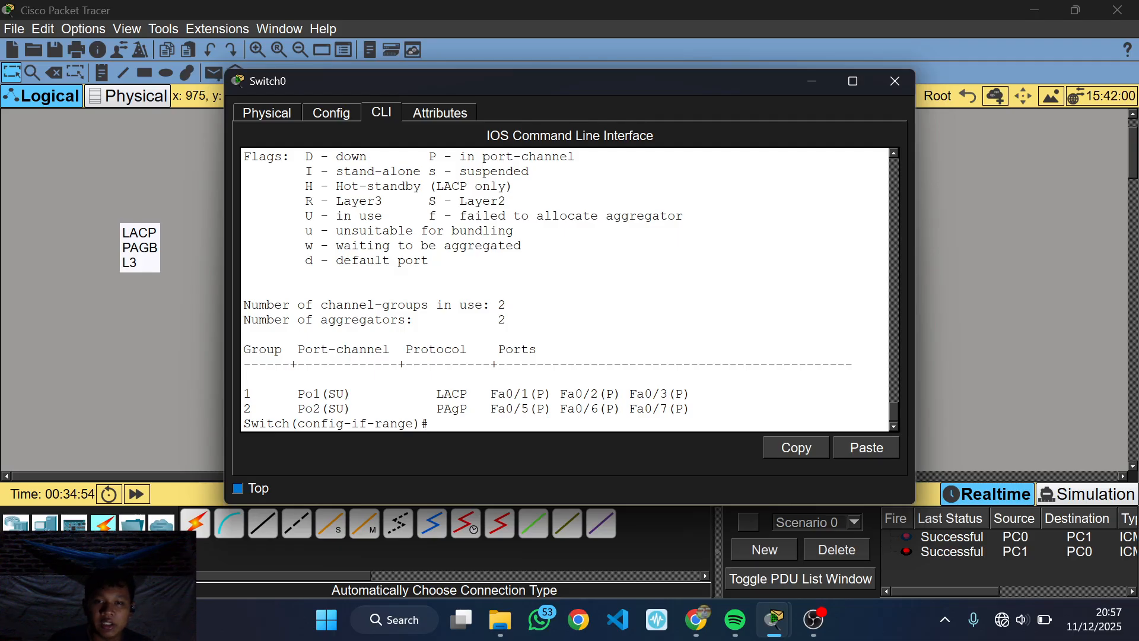
pyautogui.click(894, 82)
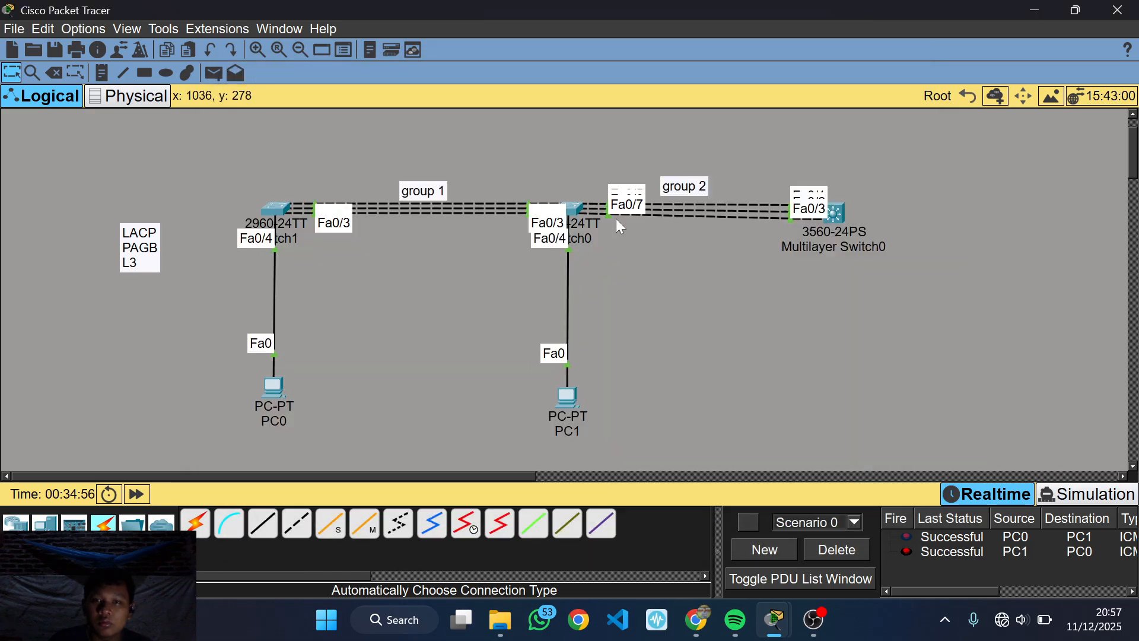
# Compare the group 2 port labels with Switch0's EtherChannel summary and shift Multilayer Switch0 slightly upward to spread its link labels.
pyautogui.scroll(2, 629, 209)
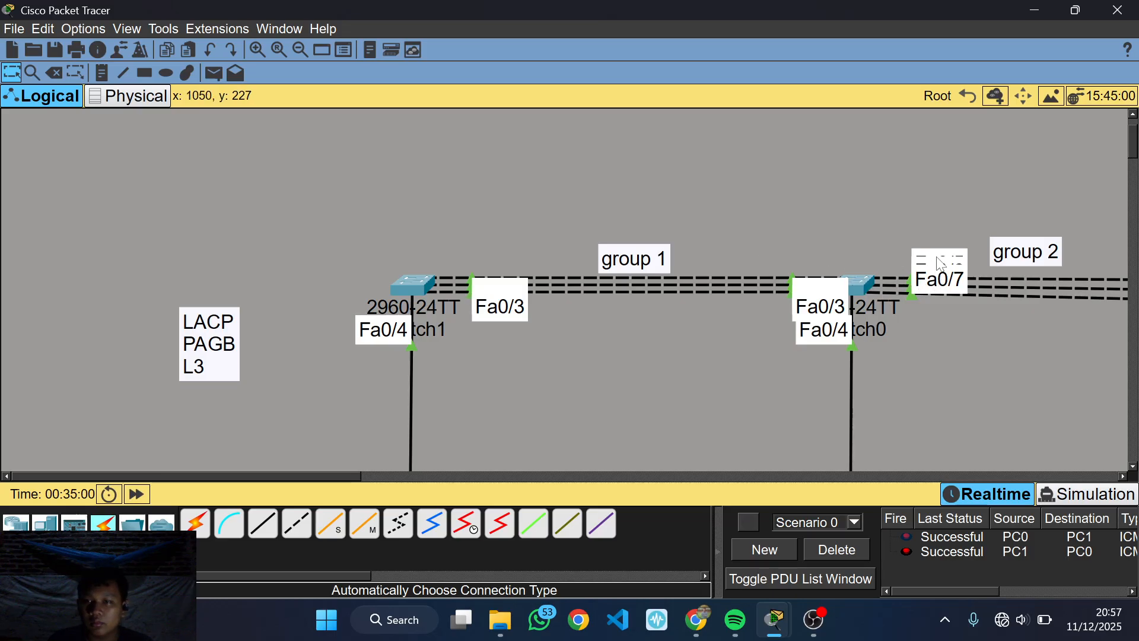
pyautogui.scroll(-2, 886, 301)
pyautogui.click(552, 207)
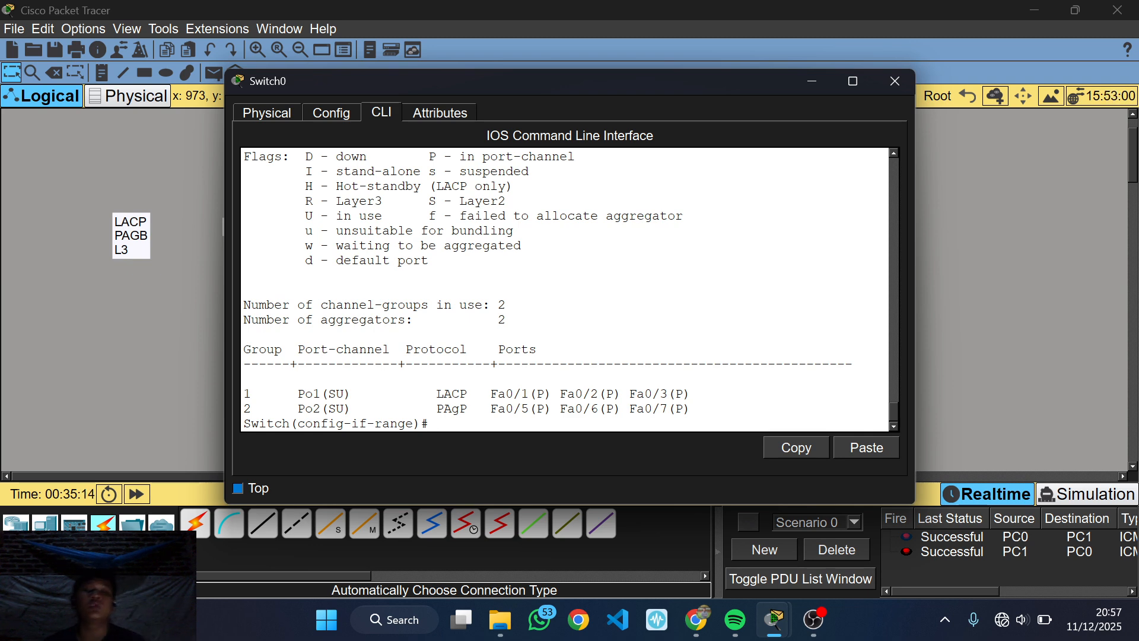
pyautogui.click(895, 81)
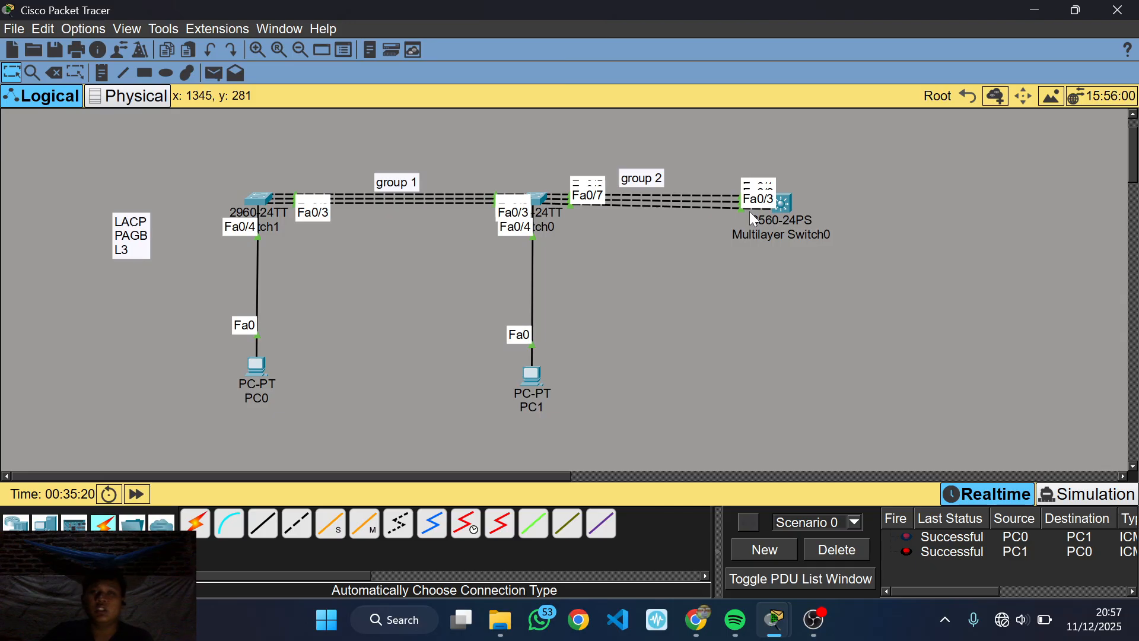
pyautogui.moveTo(786, 202); pyautogui.dragTo(789, 198)
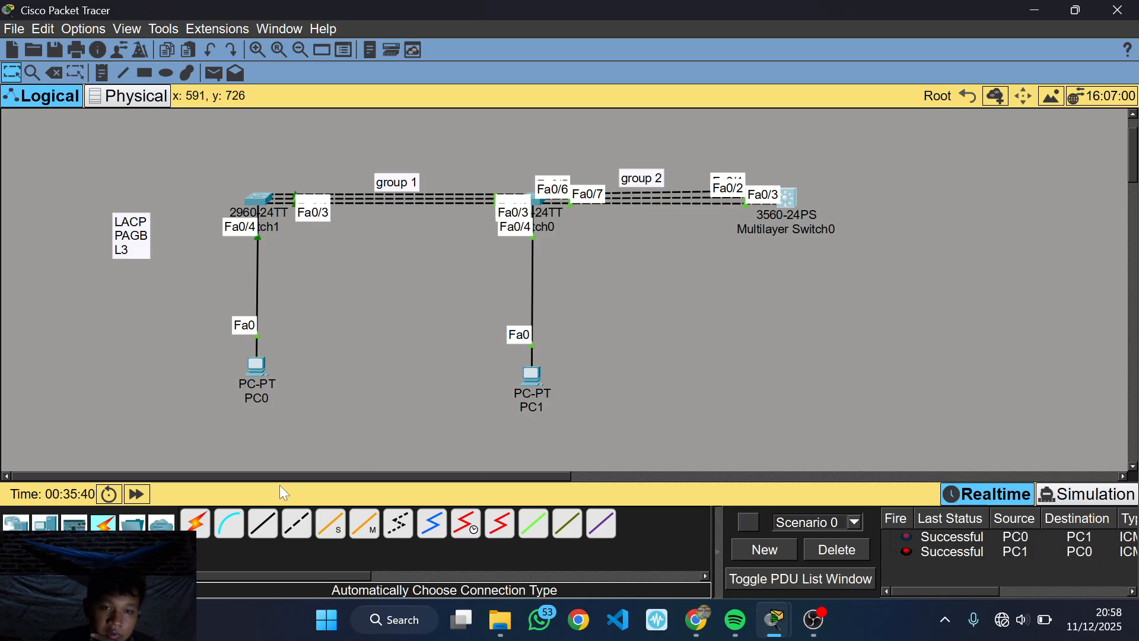
# Add a PC below Multilayer Switch0 and connect it to that switch with an automatically chosen cable.
pyautogui.click(51, 525)
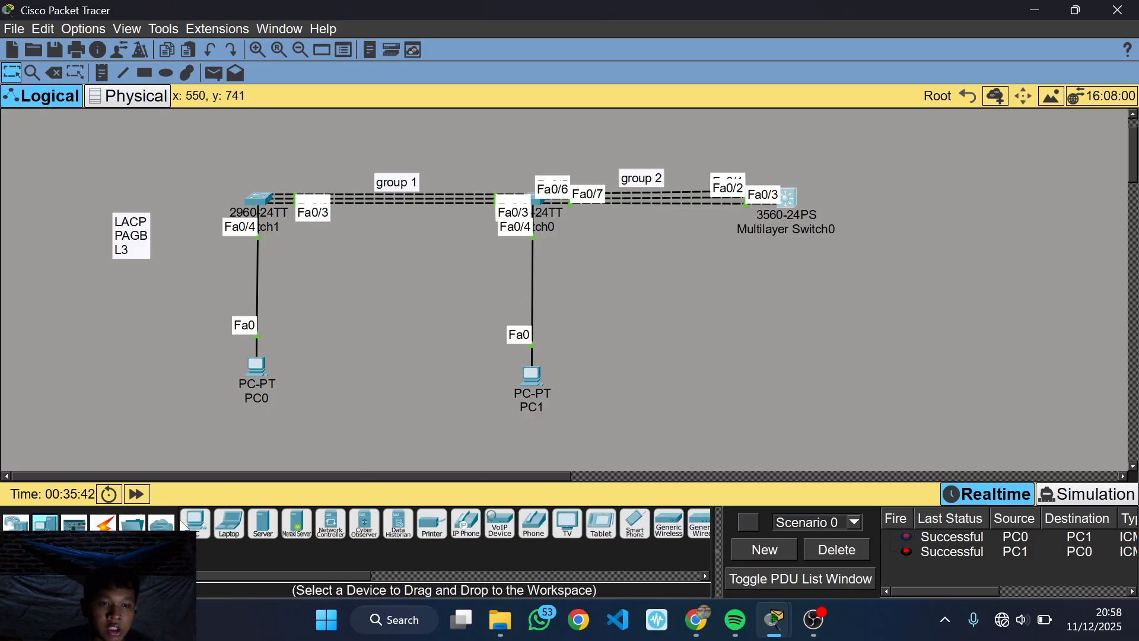
pyautogui.click(193, 524)
pyautogui.click(793, 379)
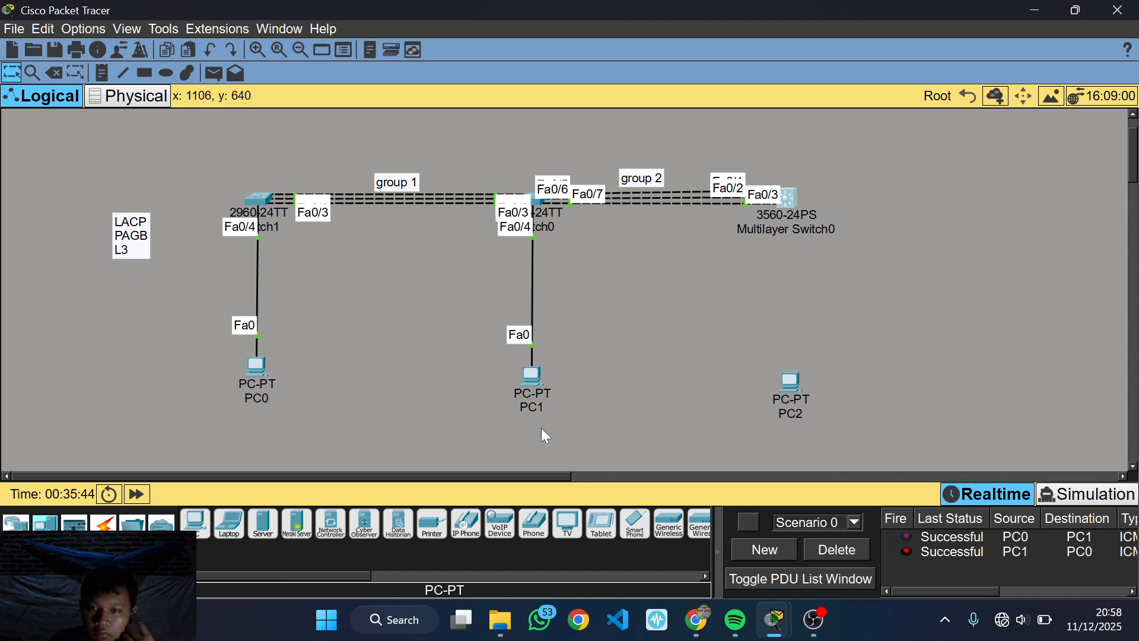
pyautogui.click(104, 524)
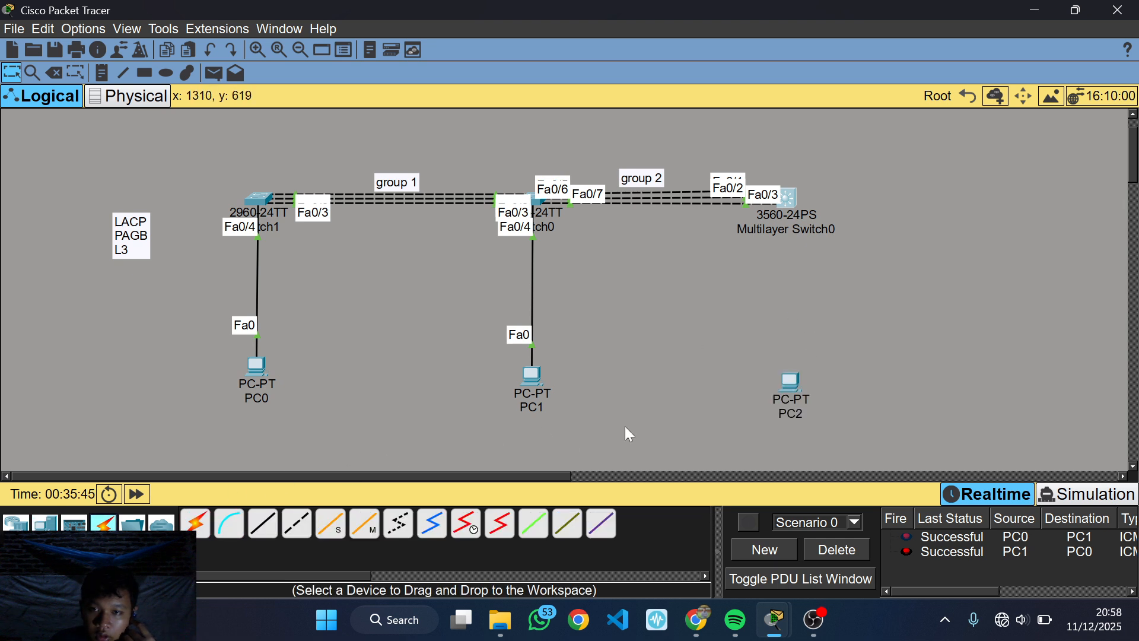
pyautogui.click(196, 524)
pyautogui.click(791, 381)
pyautogui.click(787, 197)
# Assign PC2 the static IPv4 address 192.168.1.3 with subnet mask 255.255.255.0 and return to the topology.
pyautogui.click(787, 197)
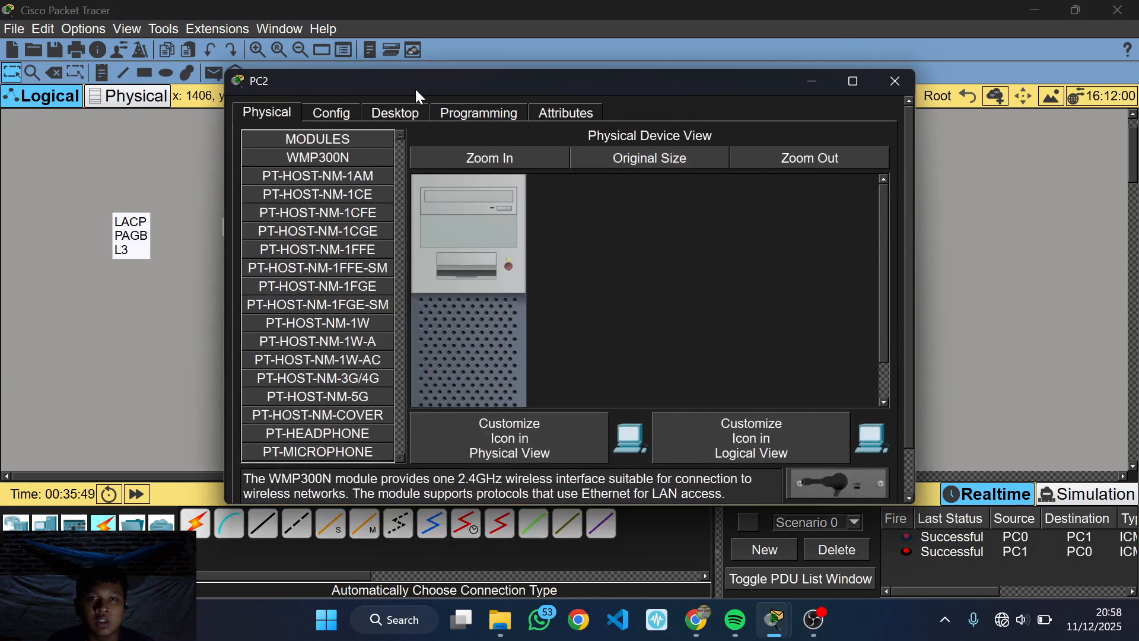
pyautogui.click(380, 112)
pyautogui.click(307, 159)
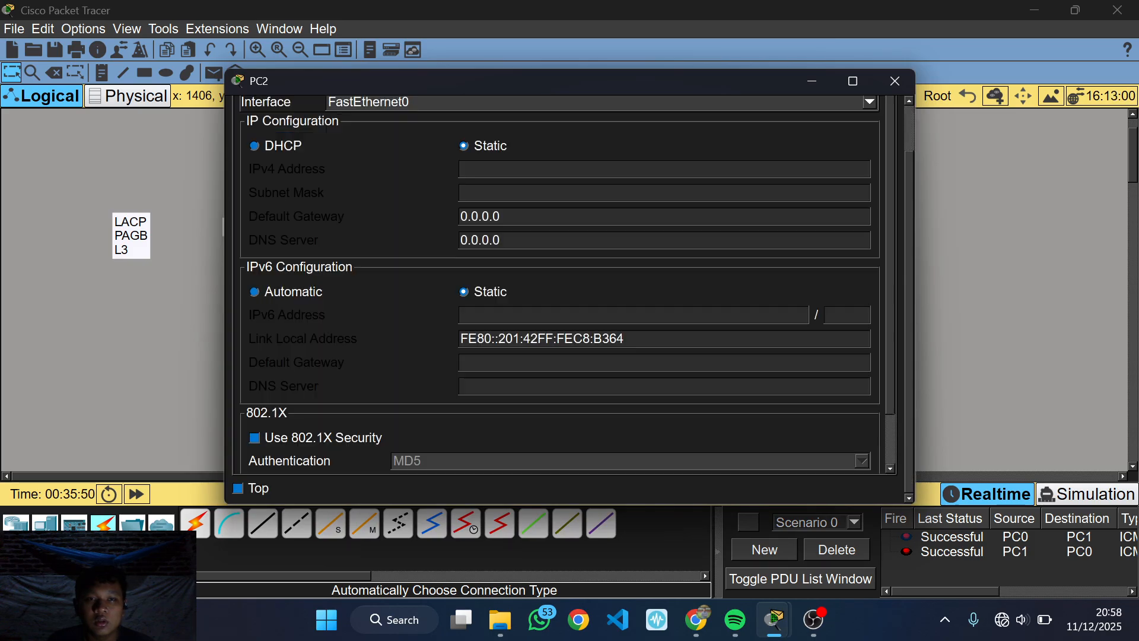
pyautogui.write('192')
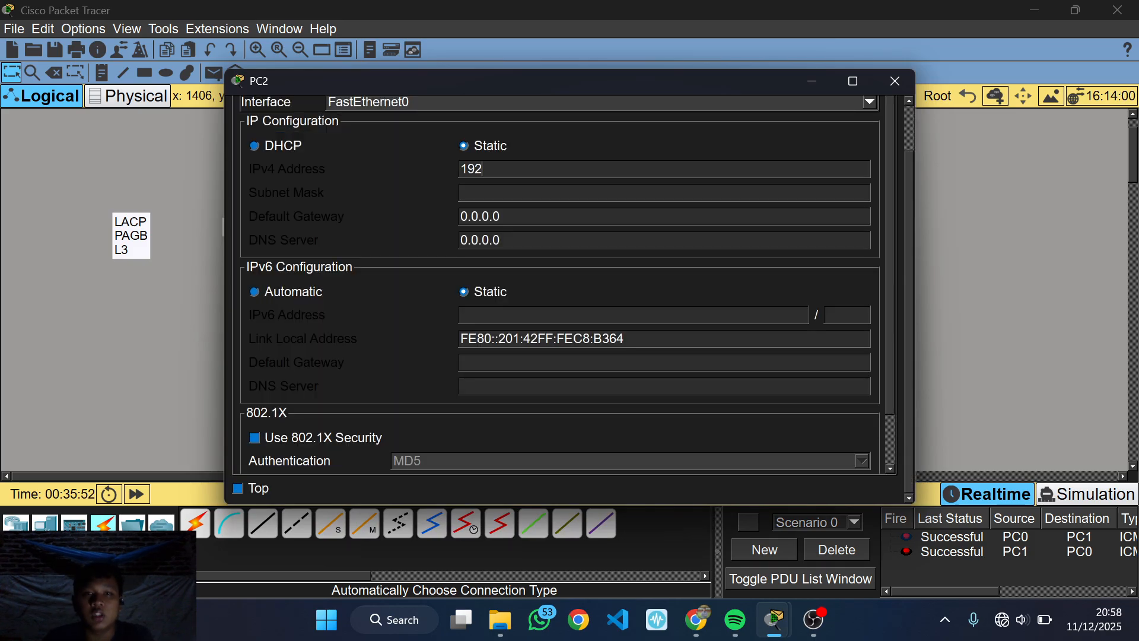
pyautogui.write('.168.1.3')
pyautogui.press('Tab')
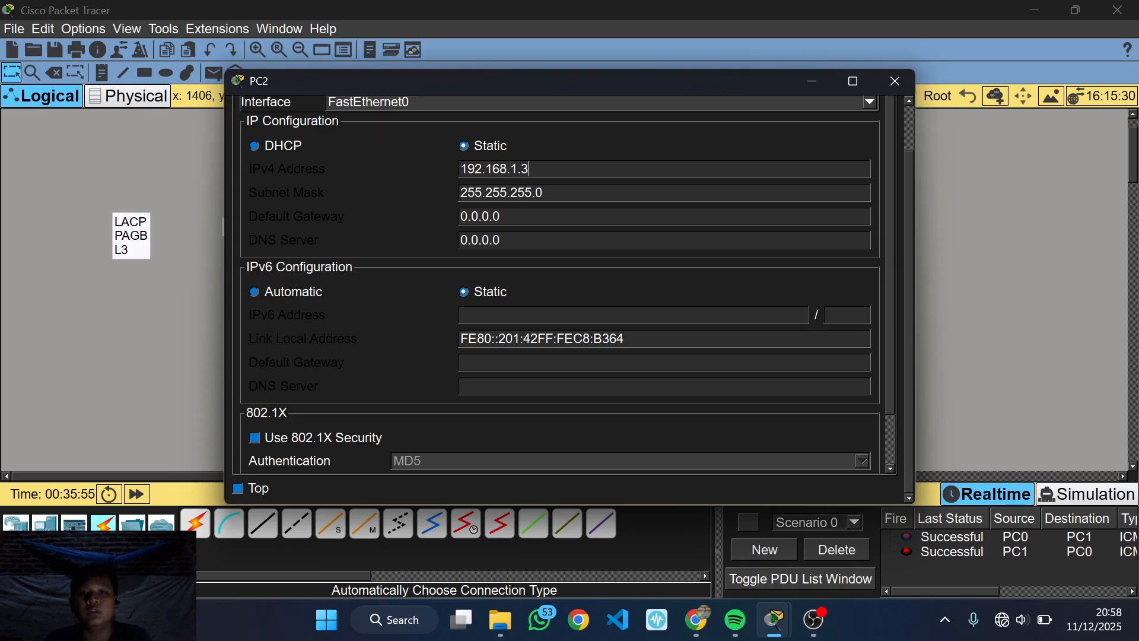
pyautogui.click(895, 81)
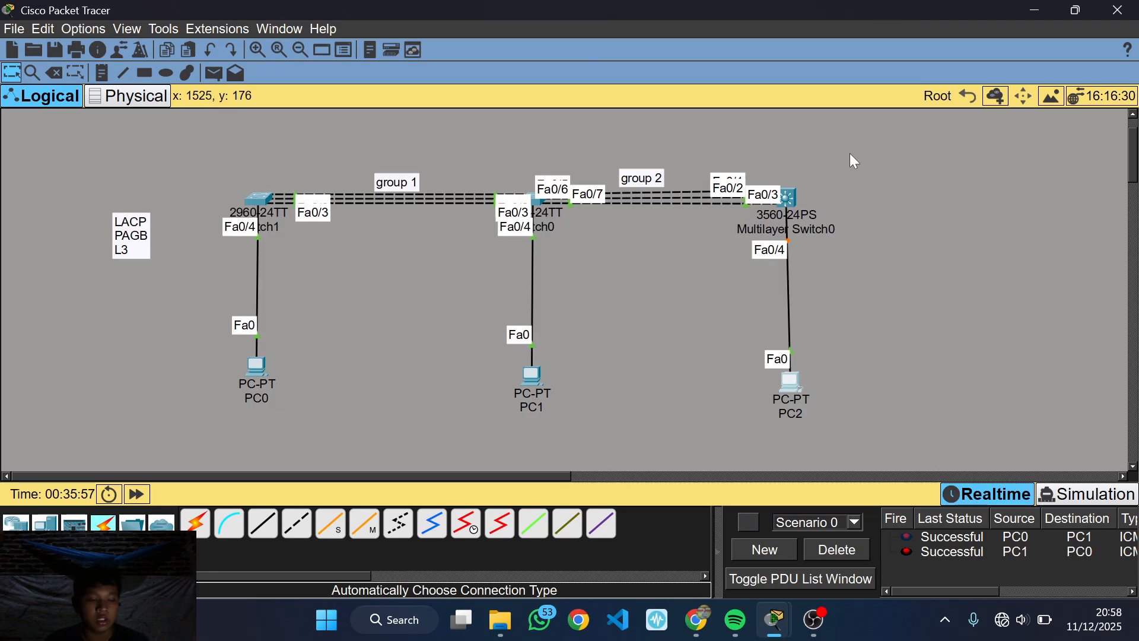
# Test connectivity to the new PC by sending a simple PDU from PC0 to PC2 and another from PC1 to PC2.
pyautogui.click(225, 74)
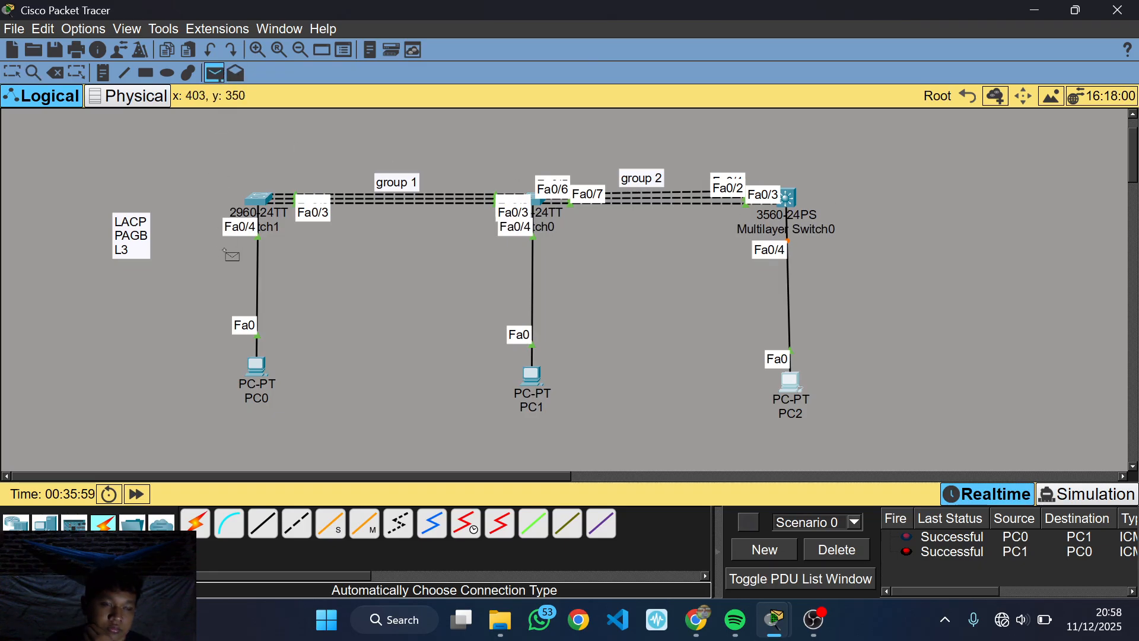
pyautogui.click(260, 366)
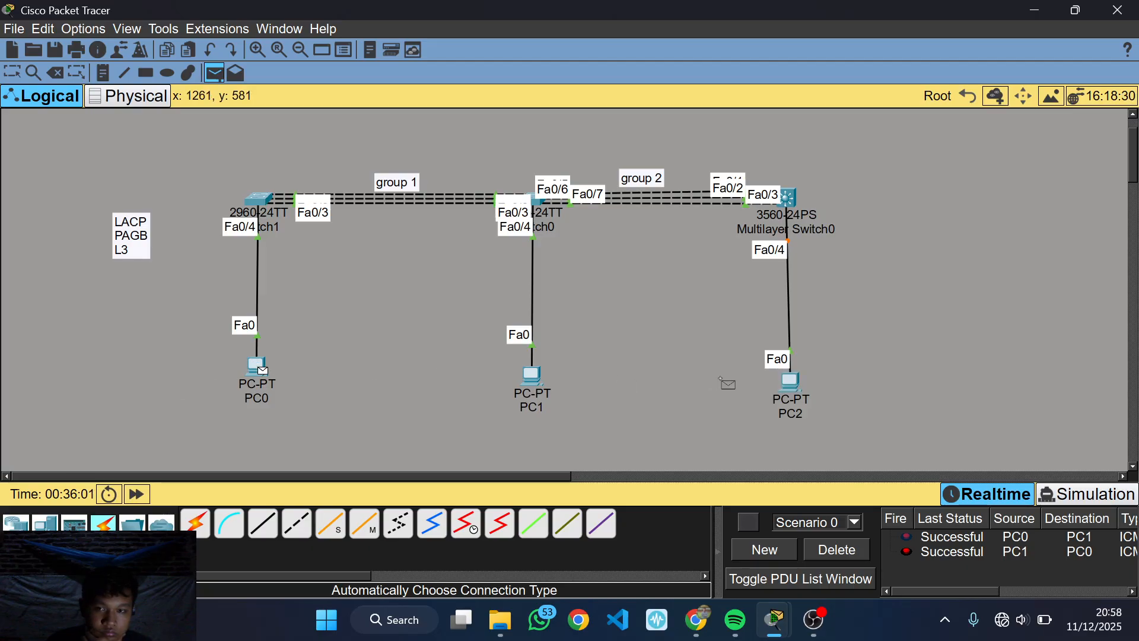
pyautogui.click(791, 382)
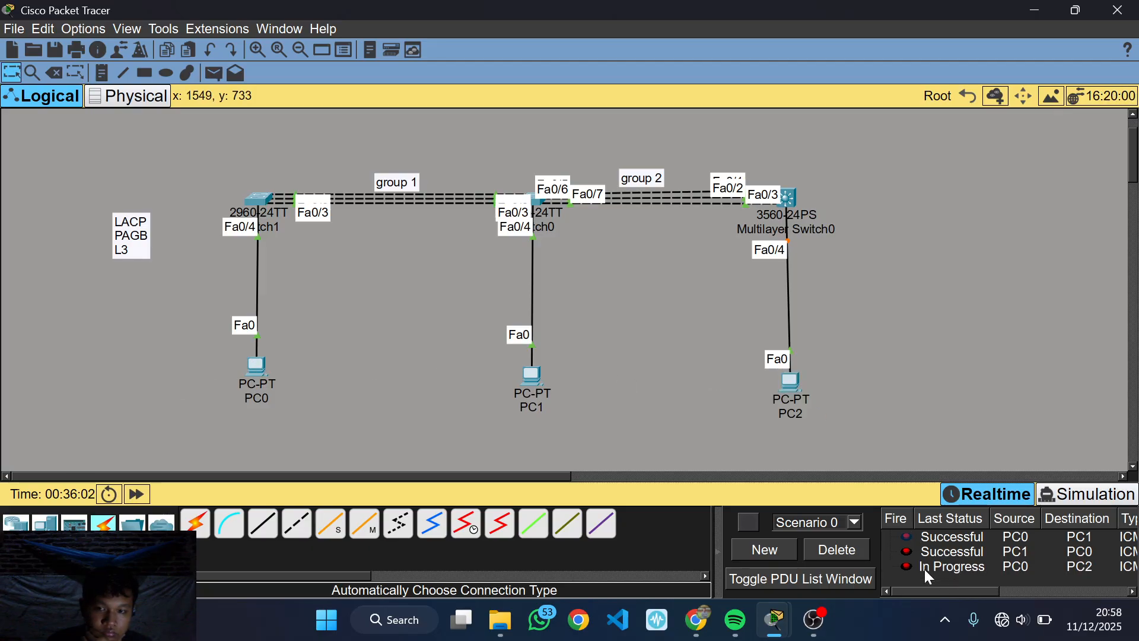
pyautogui.click(221, 71)
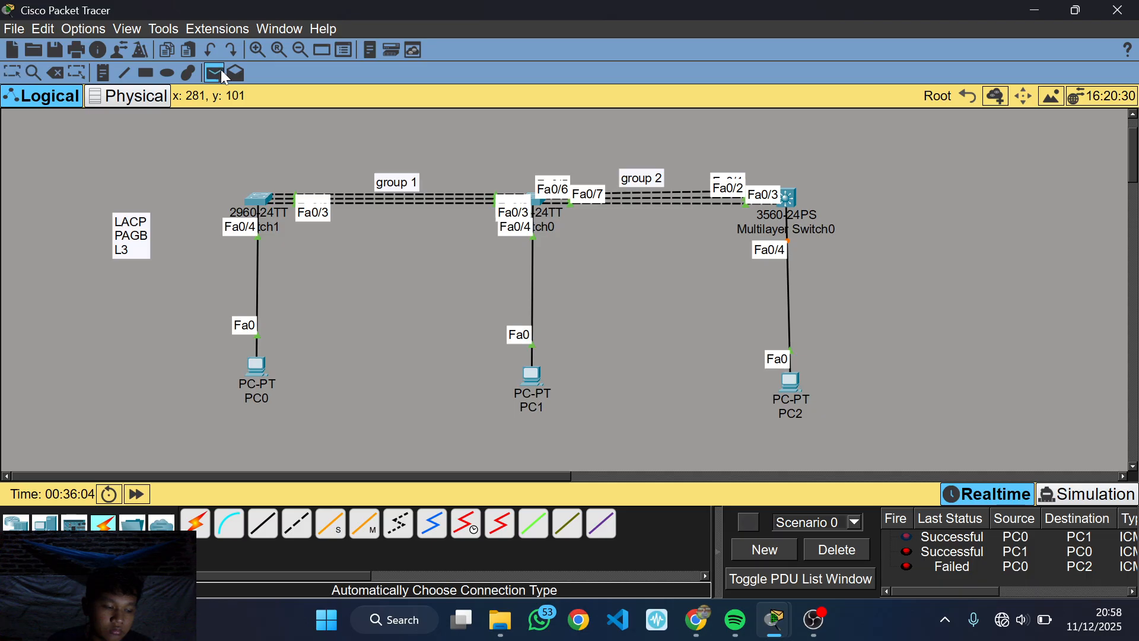
pyautogui.click(533, 375)
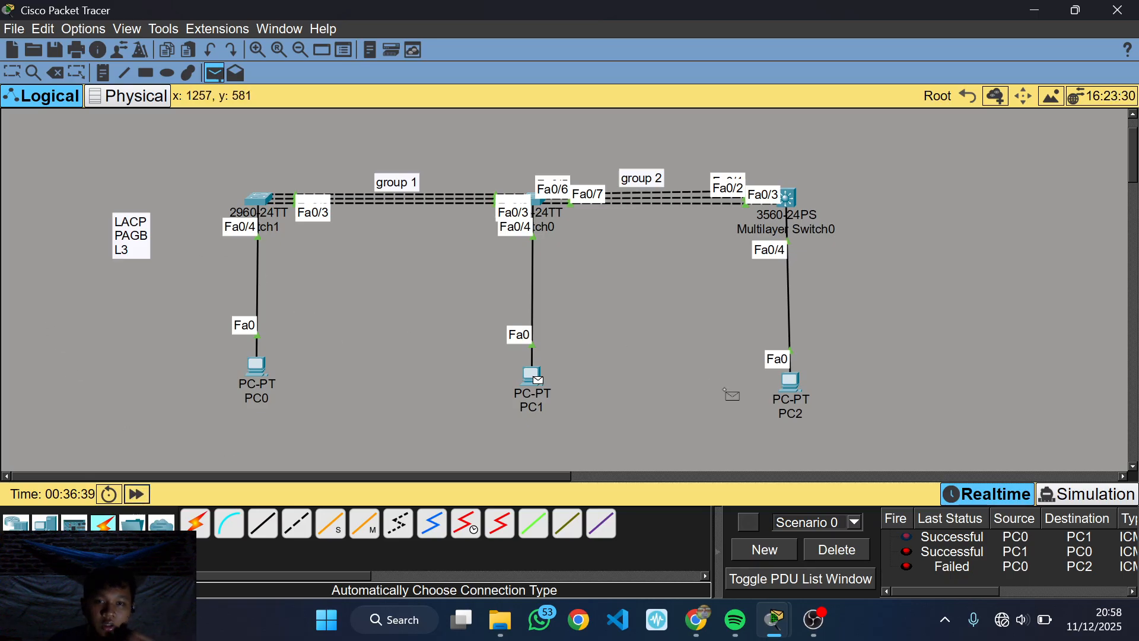
pyautogui.click(791, 381)
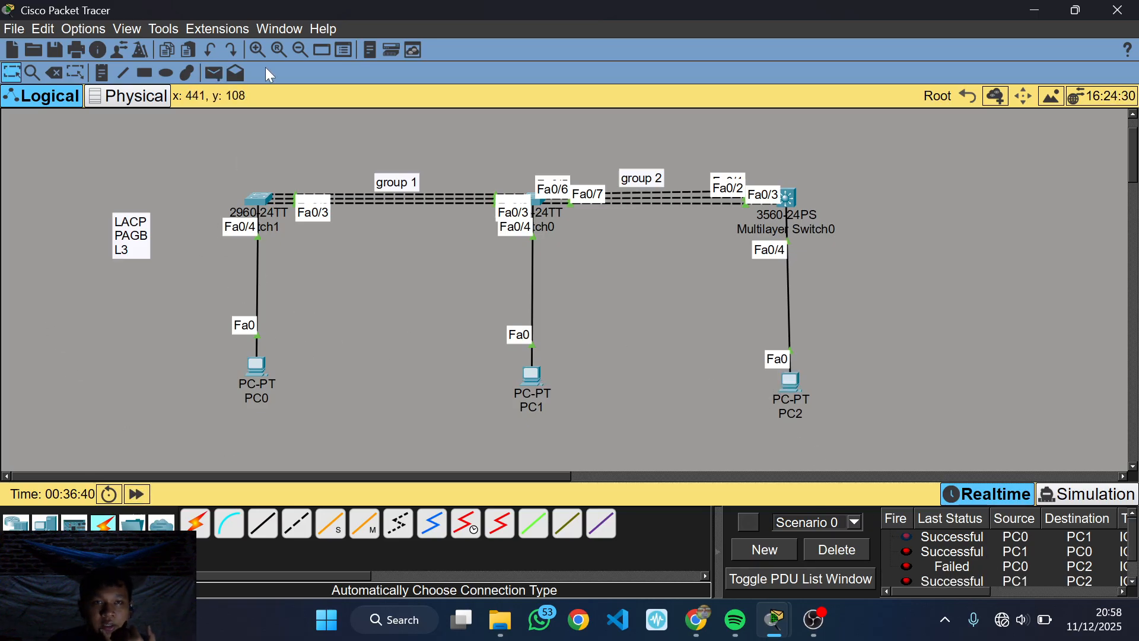
# Resend a simple PDU from PC0 to PC2 and check its delivery status in the PDU list.
pyautogui.click(214, 73)
pyautogui.click(264, 378)
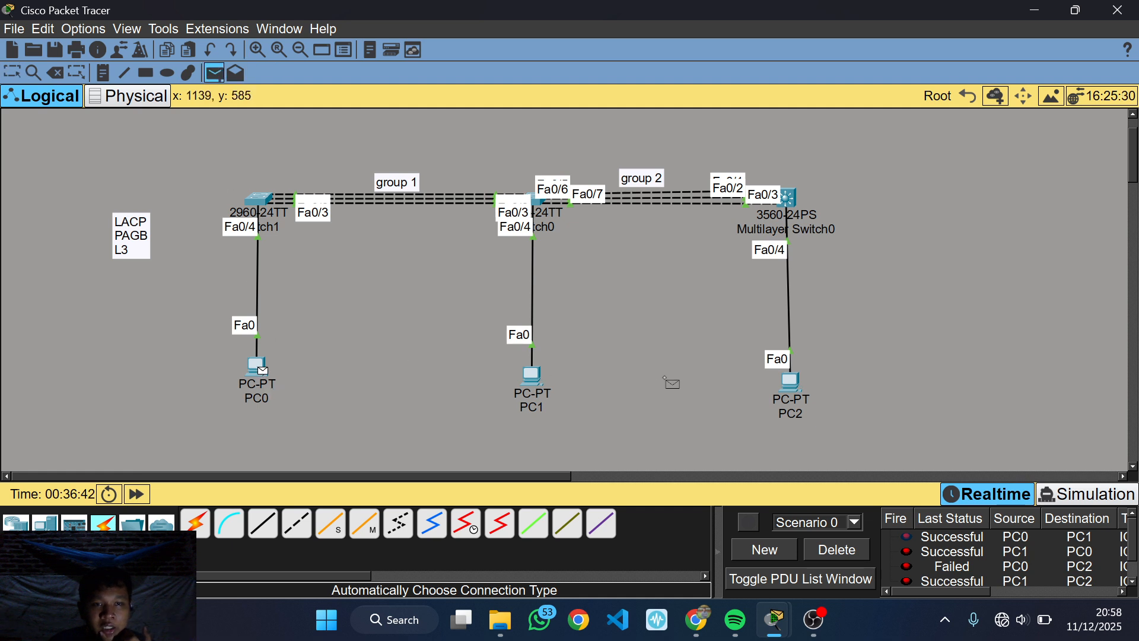
pyautogui.click(789, 387)
pyautogui.scroll(-1, 972, 583)
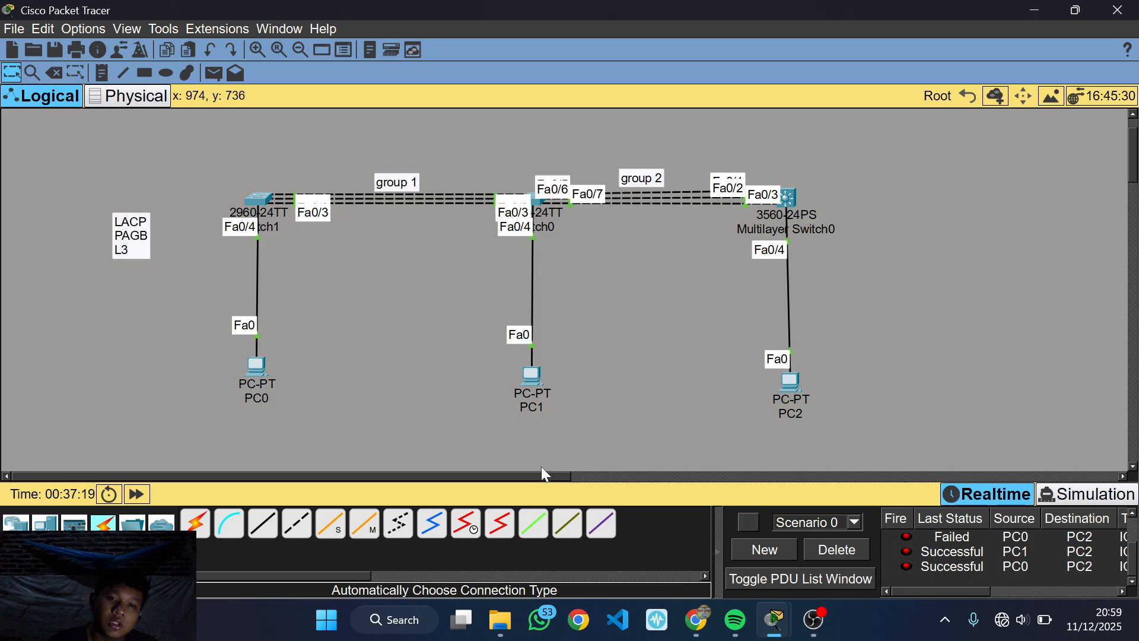
# Place two 3560-24PS multilayer switches side by side in the empty workspace area beyond Multilayer Switch0.
pyautogui.moveTo(499, 474); pyautogui.dragTo(883, 492)
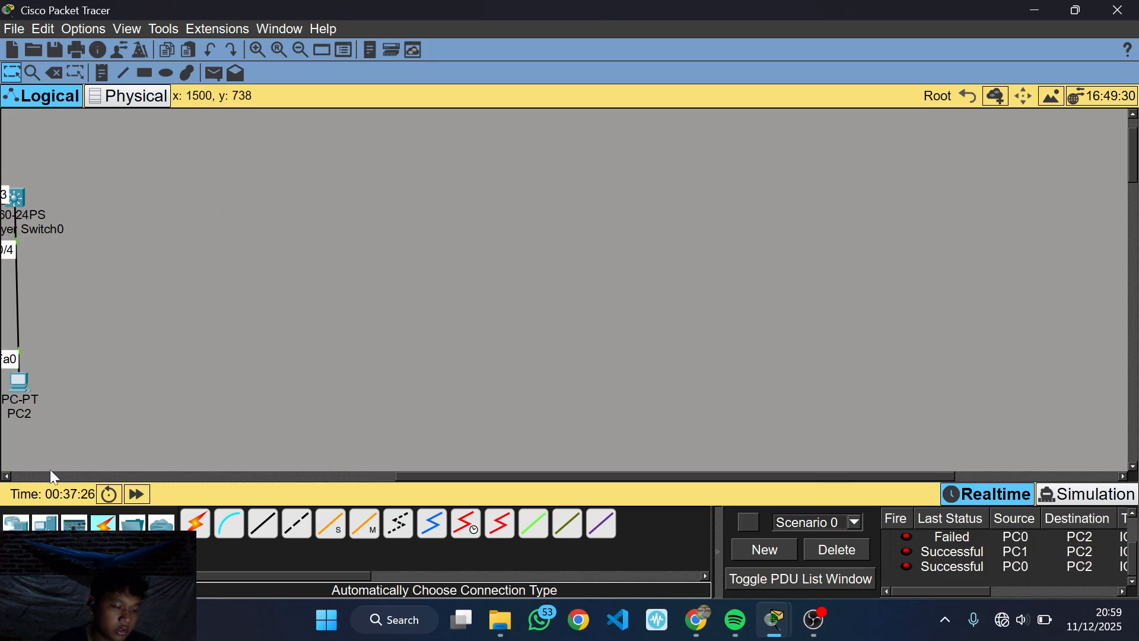
pyautogui.click(16, 523)
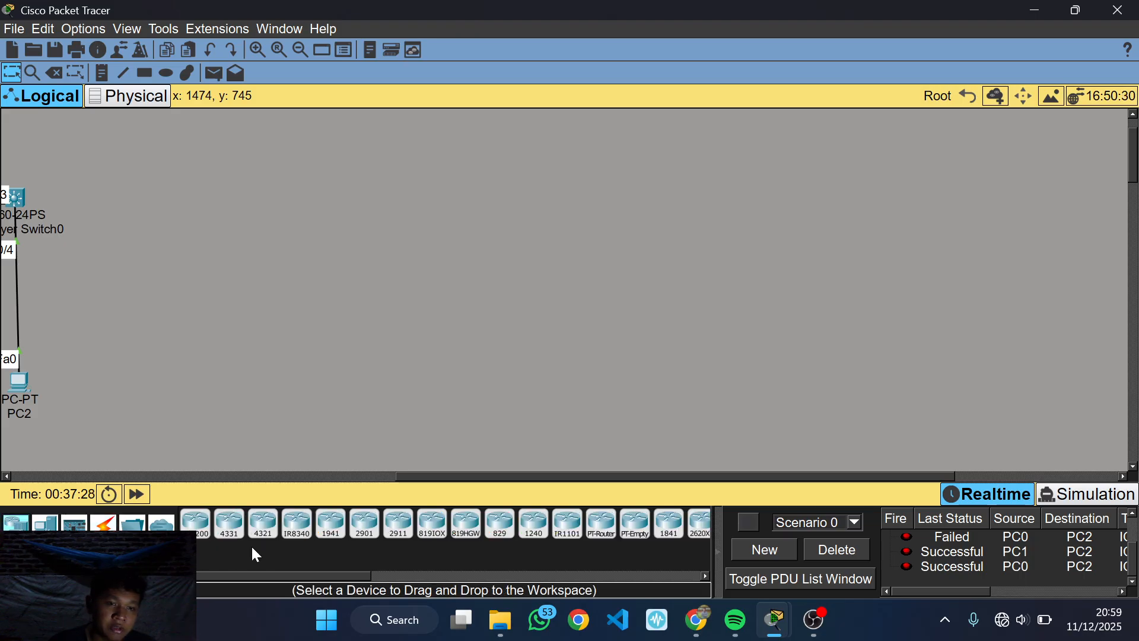
pyautogui.click(45, 523)
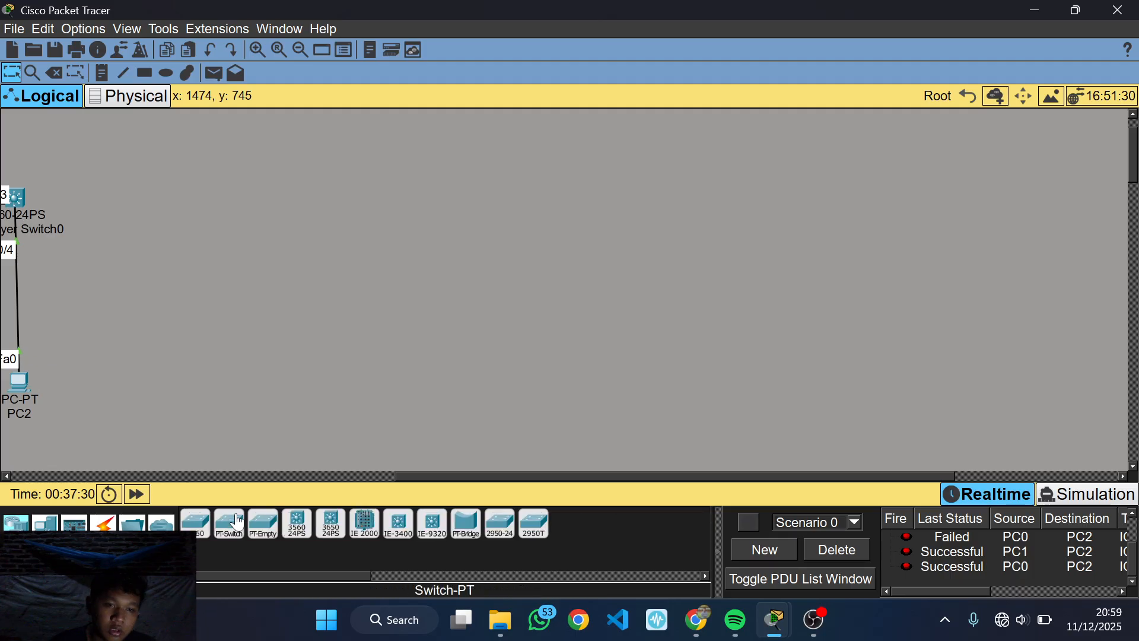
pyautogui.click(296, 523)
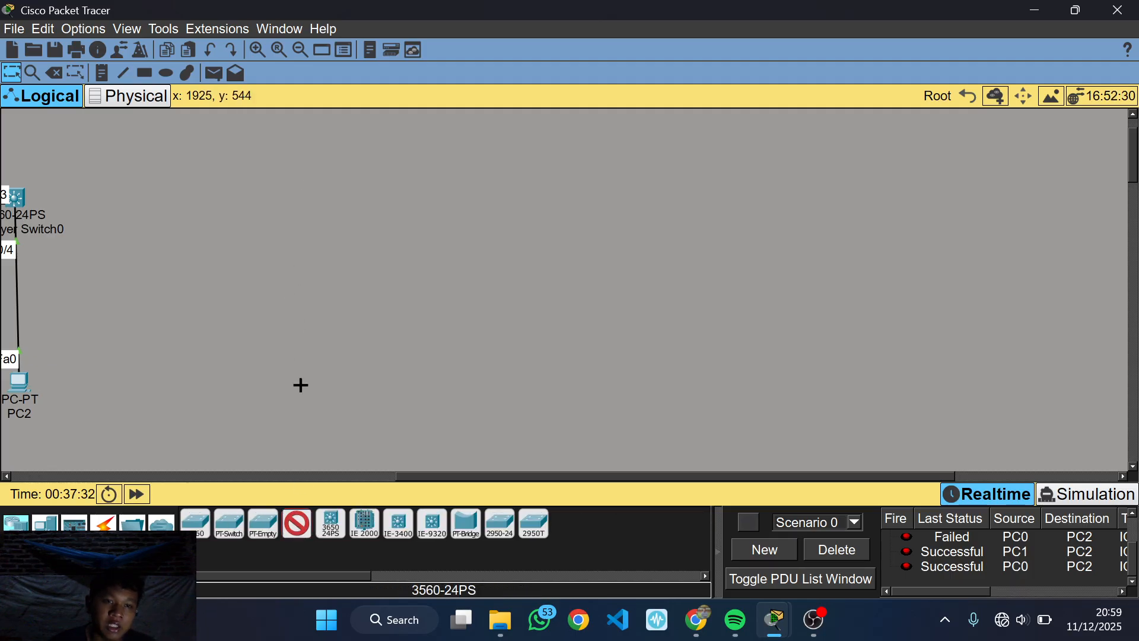
pyautogui.click(304, 215)
pyautogui.click(565, 220)
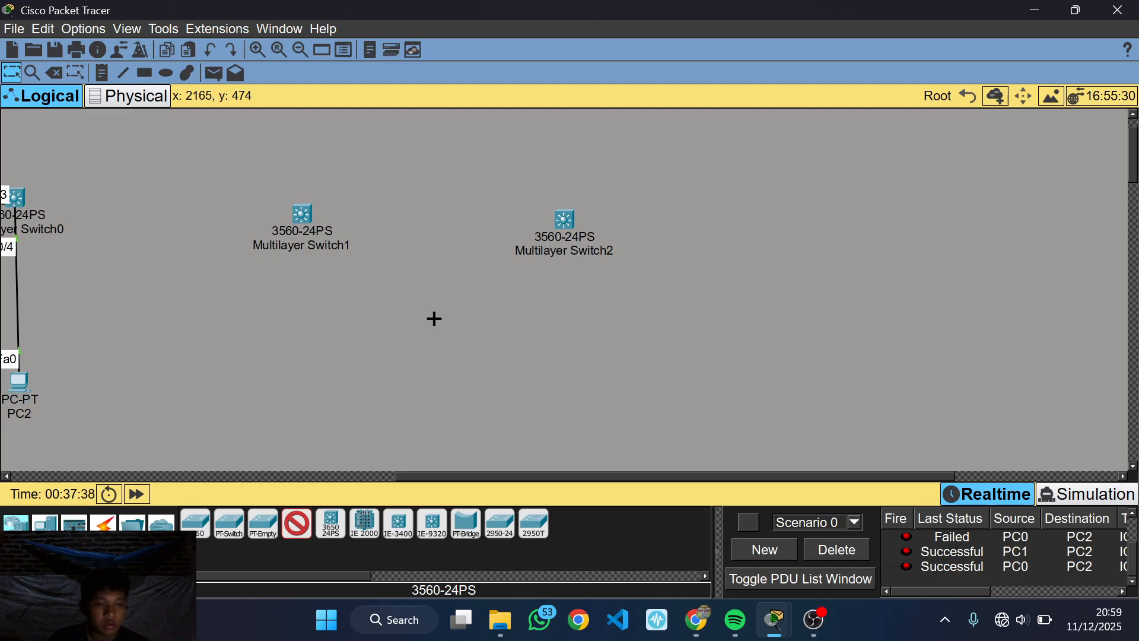
# Connect Multilayer Switch1 to Multilayer Switch2 with three automatically chosen links on ports Fa0/1 through Fa0/3.
pyautogui.click(115, 527)
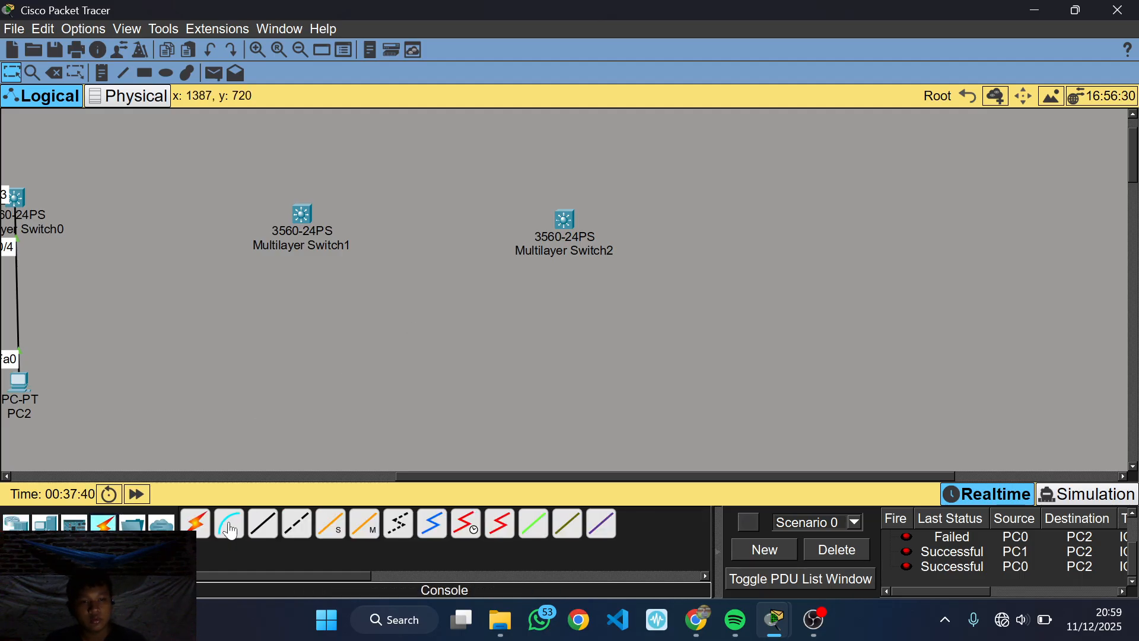
pyautogui.click(200, 526)
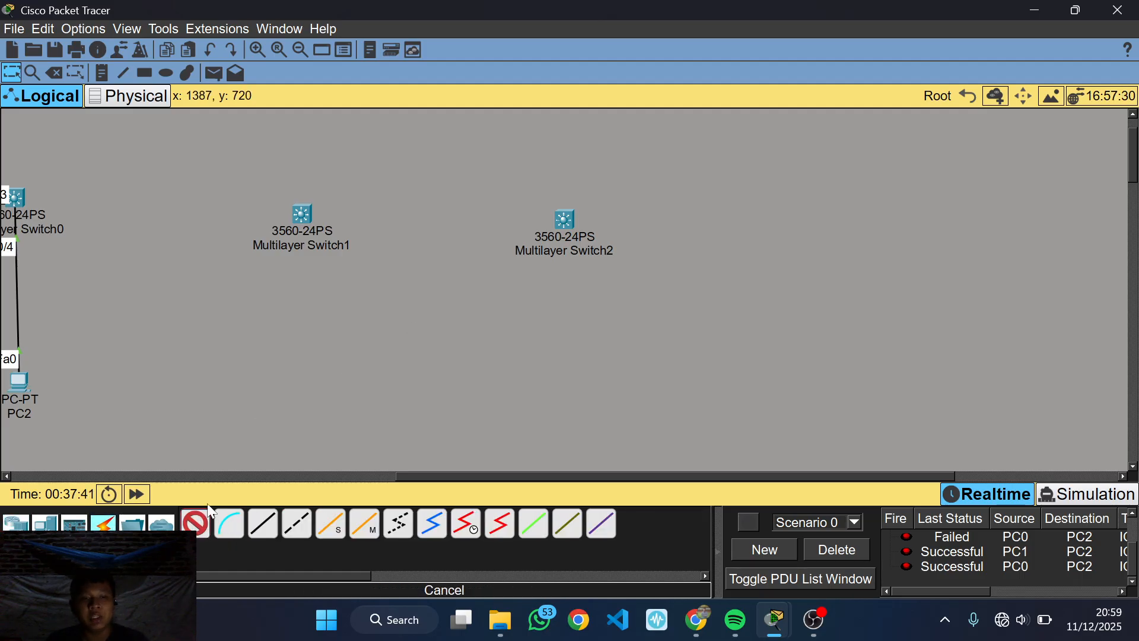
pyautogui.click(304, 214)
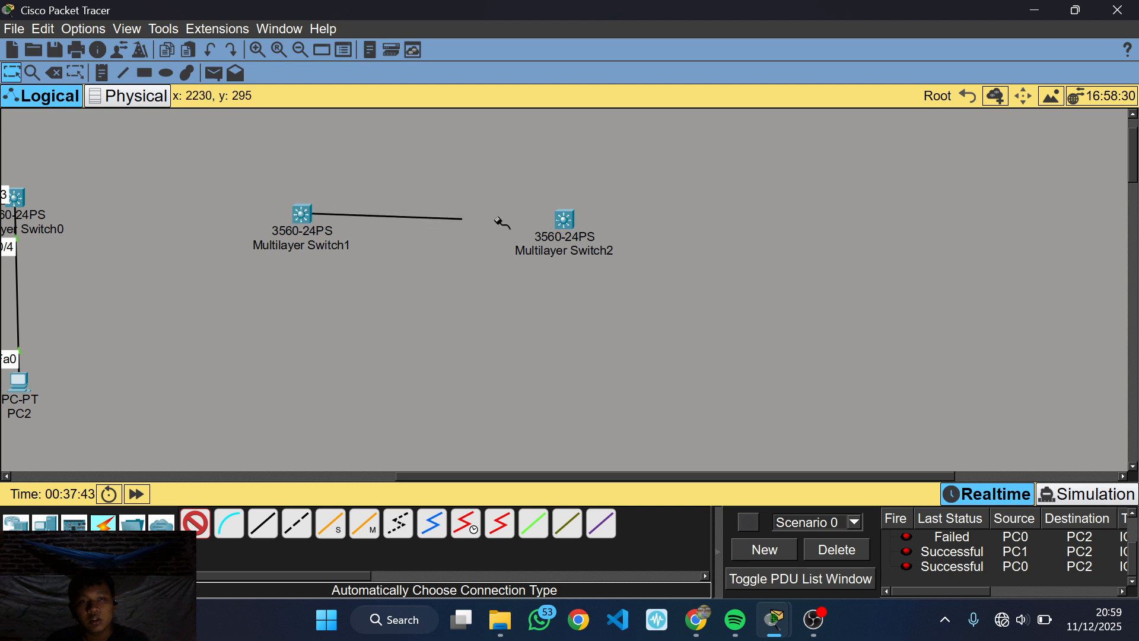
pyautogui.click(564, 219)
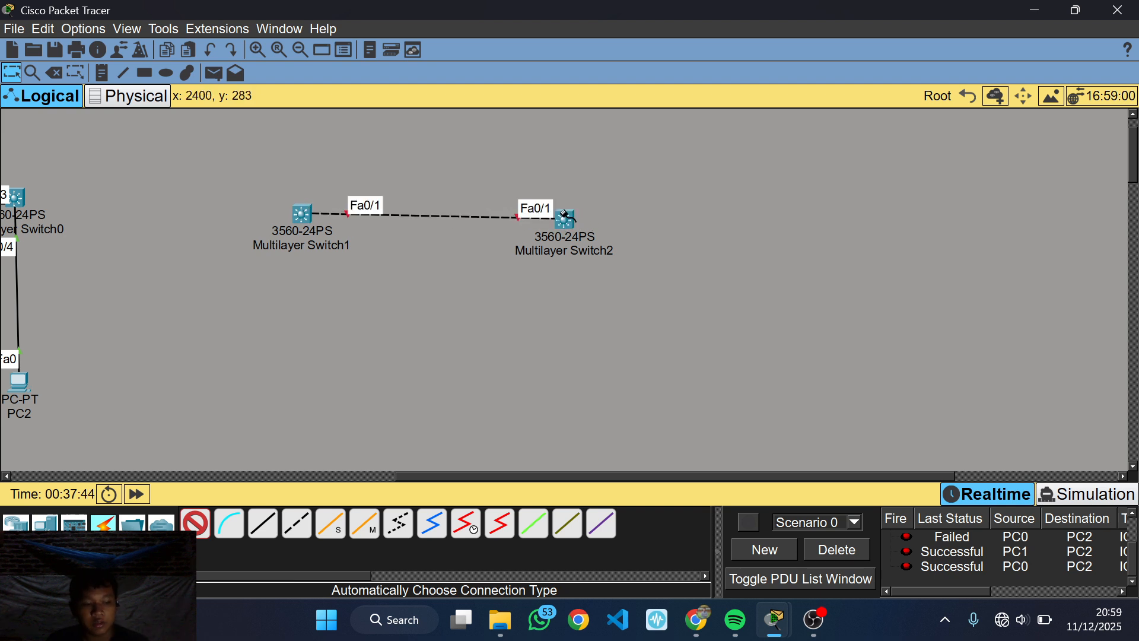
pyautogui.click(303, 215)
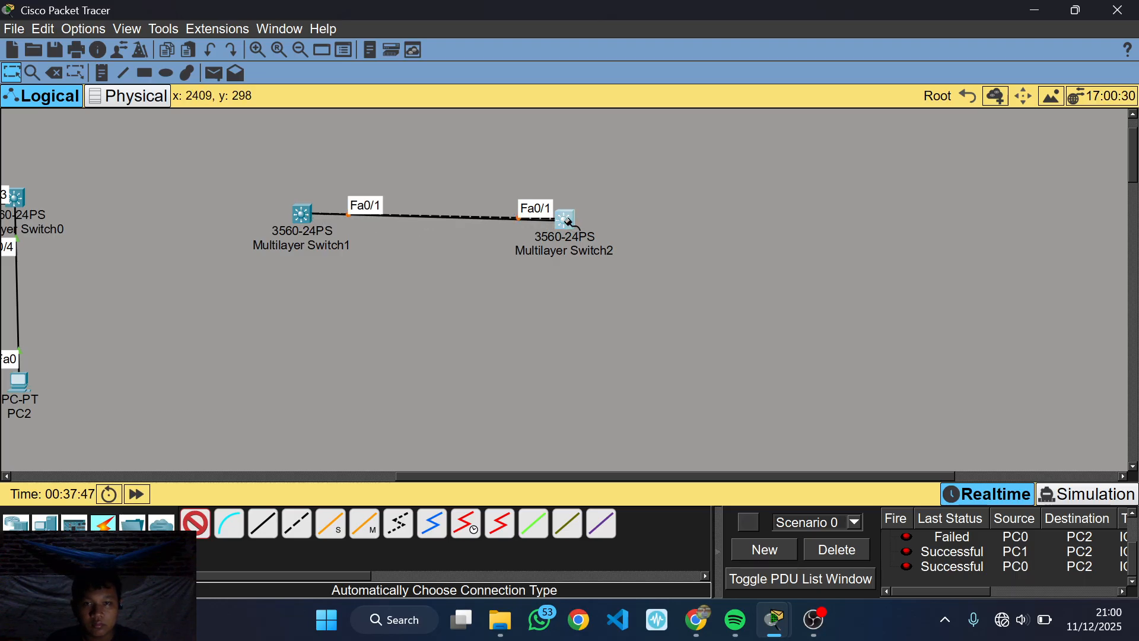
pyautogui.click(564, 220)
pyautogui.click(302, 214)
pyautogui.click(565, 220)
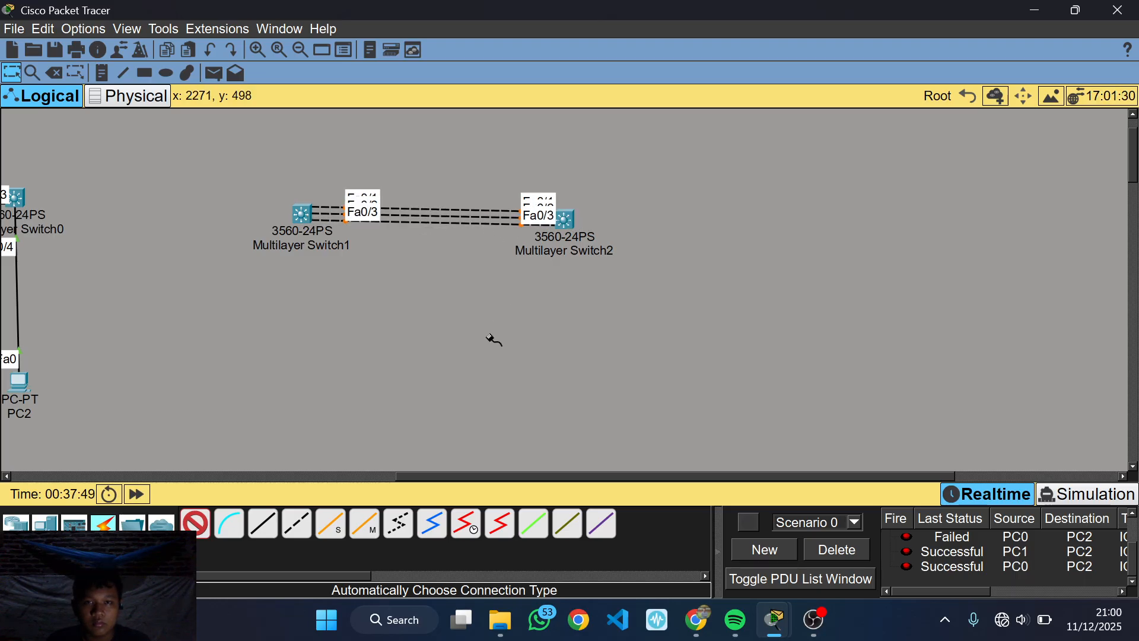
# Fast-forward the simulation time for the new links between Multilayer Switch1 and Multilayer Switch2.
pyautogui.click(140, 494)
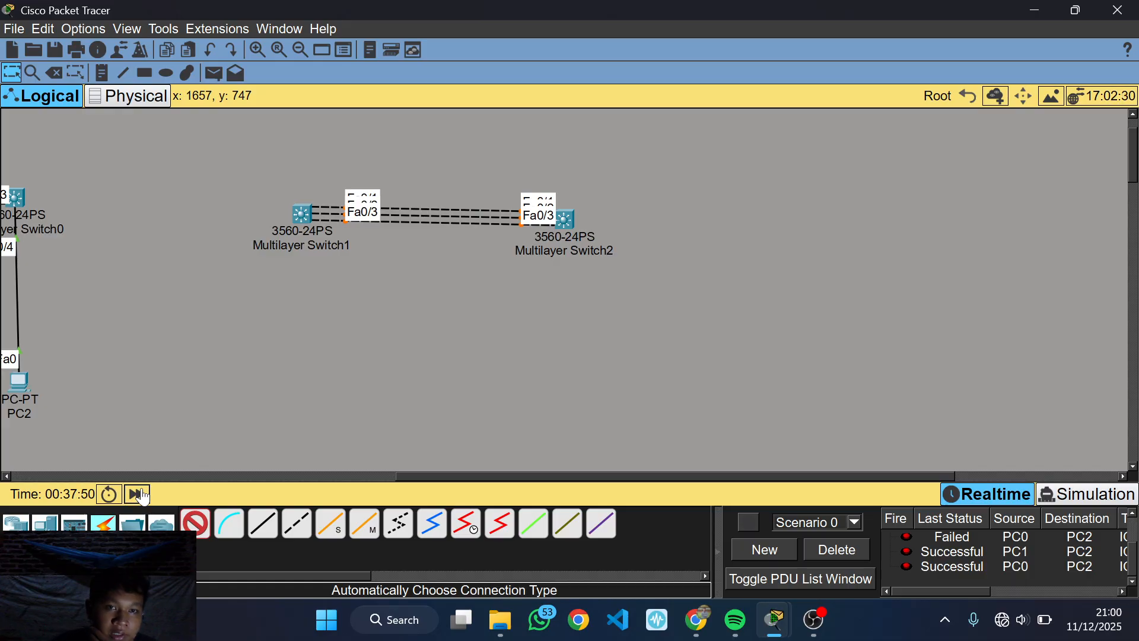
pyautogui.click(140, 494)
pyautogui.click(140, 494)
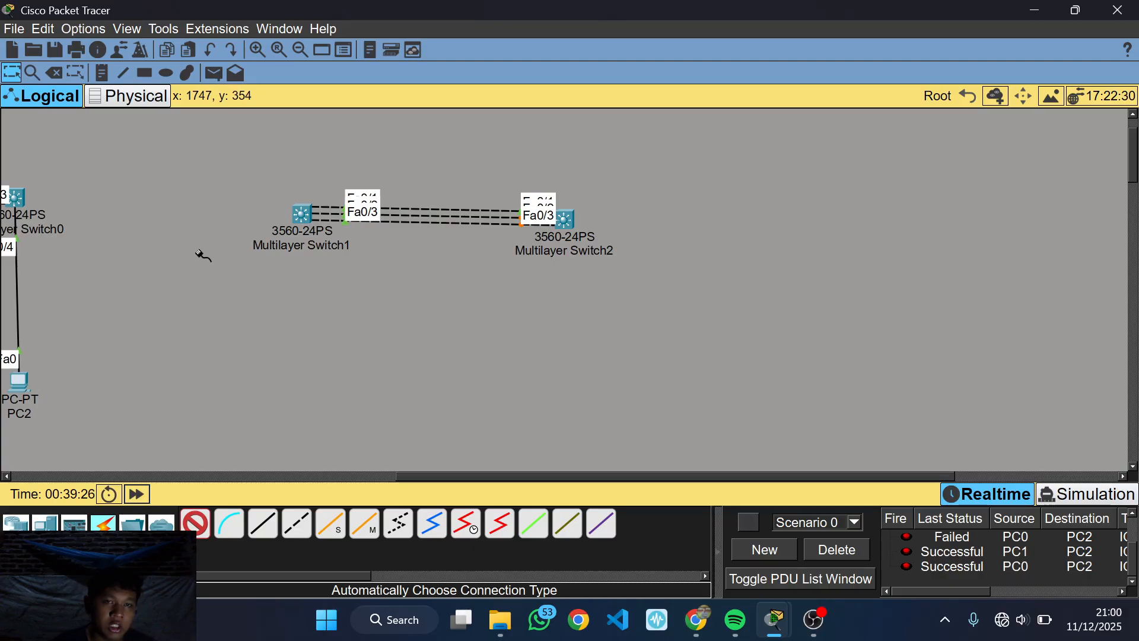
# Add the text note 192.168.10.1 above Multilayer Switch1.
pyautogui.click(103, 73)
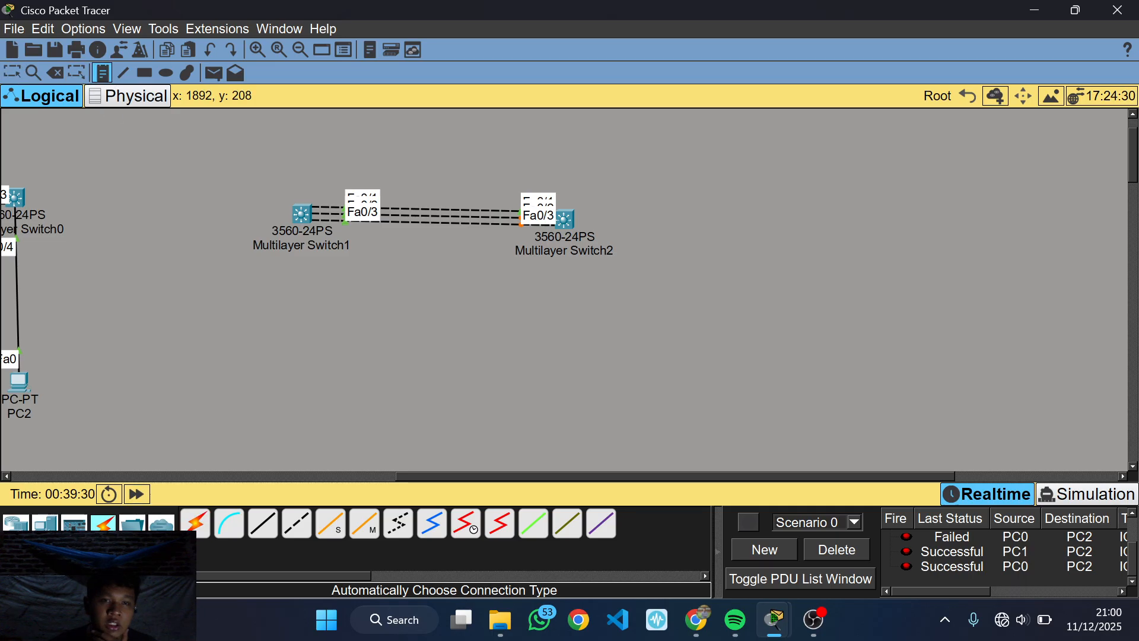
pyautogui.click(284, 175)
pyautogui.write('192.168.10.1')
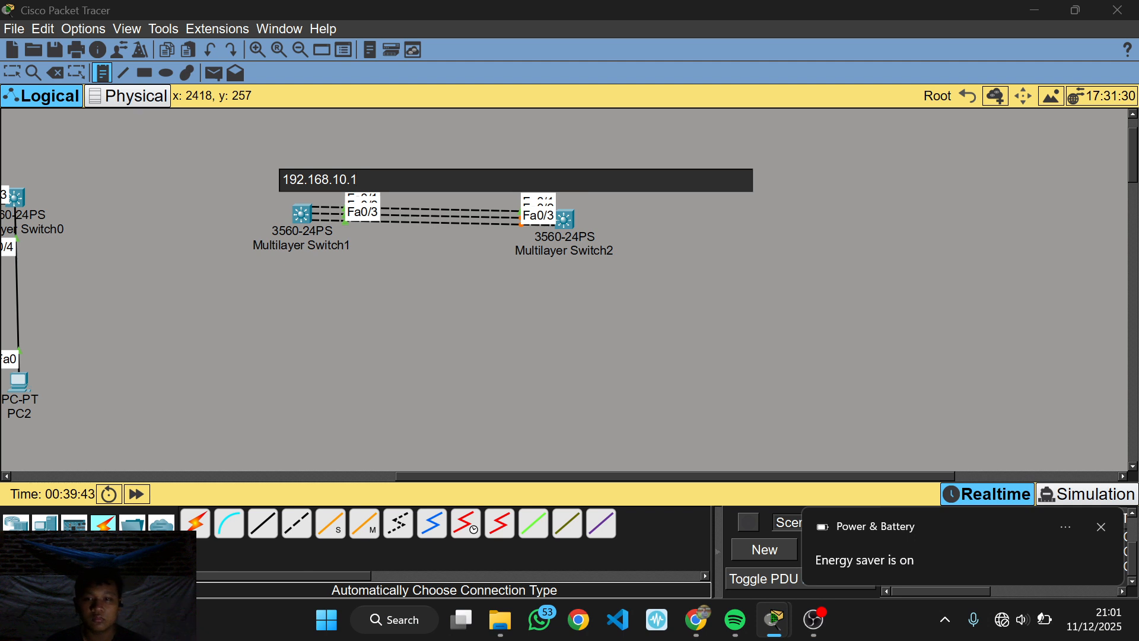
# Add the text note 192.168.10.2 for Multilayer Switch2 and position it just above the switch.
pyautogui.click(574, 200)
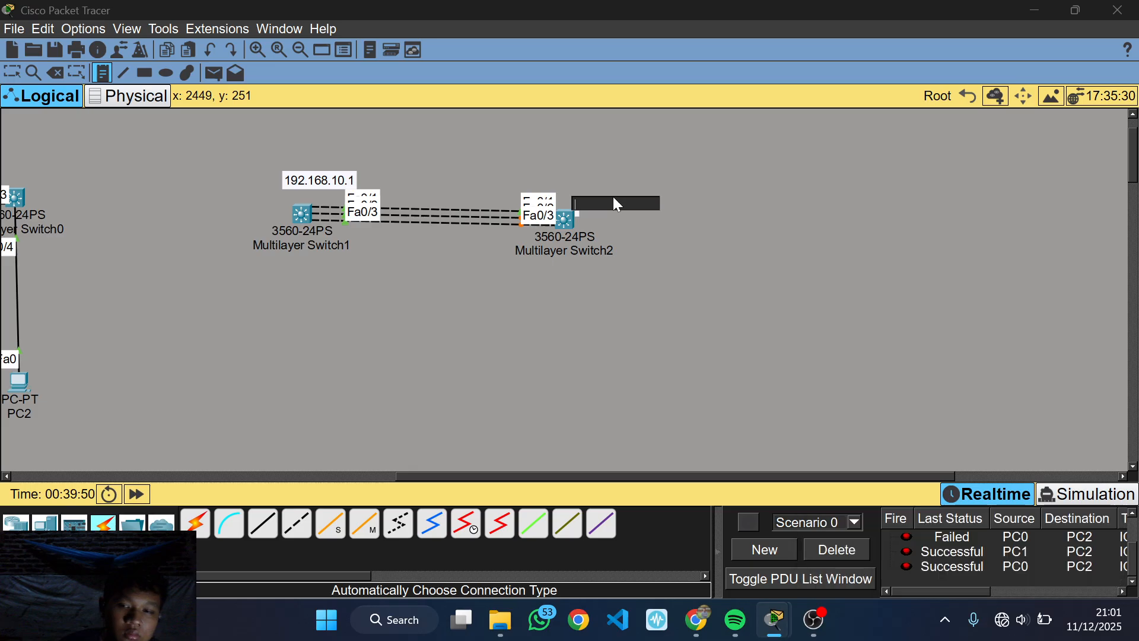
pyautogui.write('192.168.')
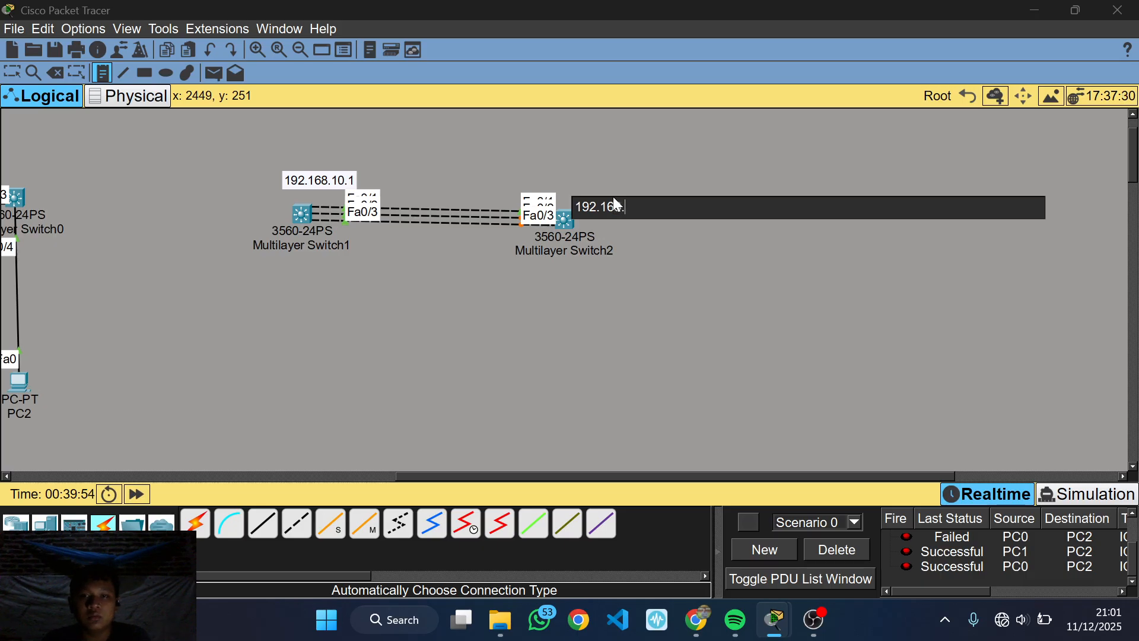
pyautogui.click(767, 81)
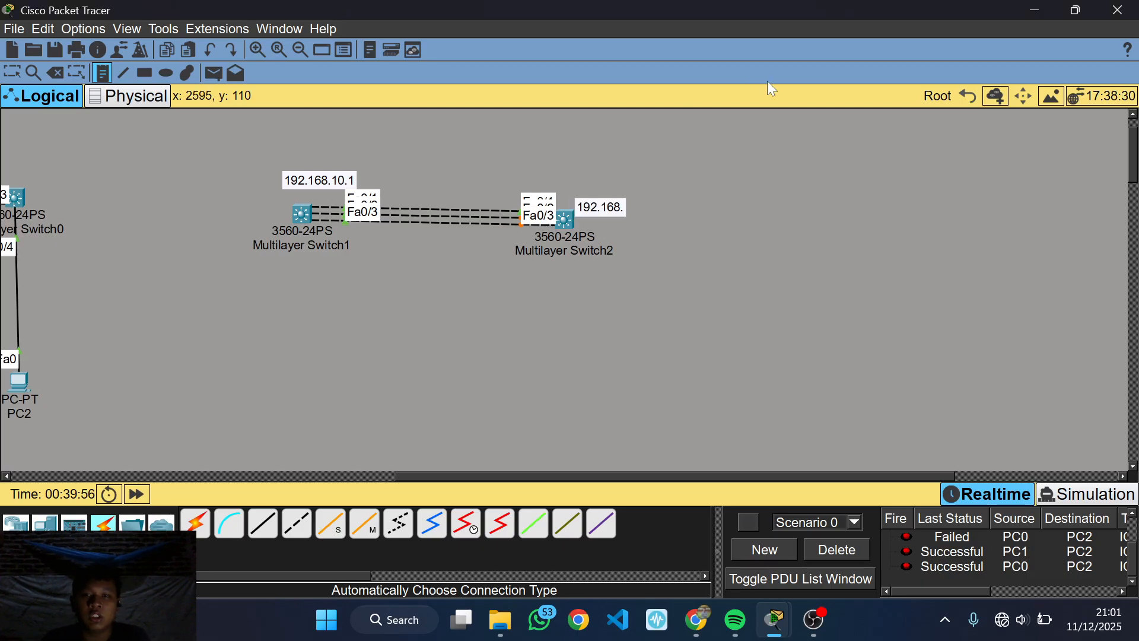
pyautogui.click(611, 197)
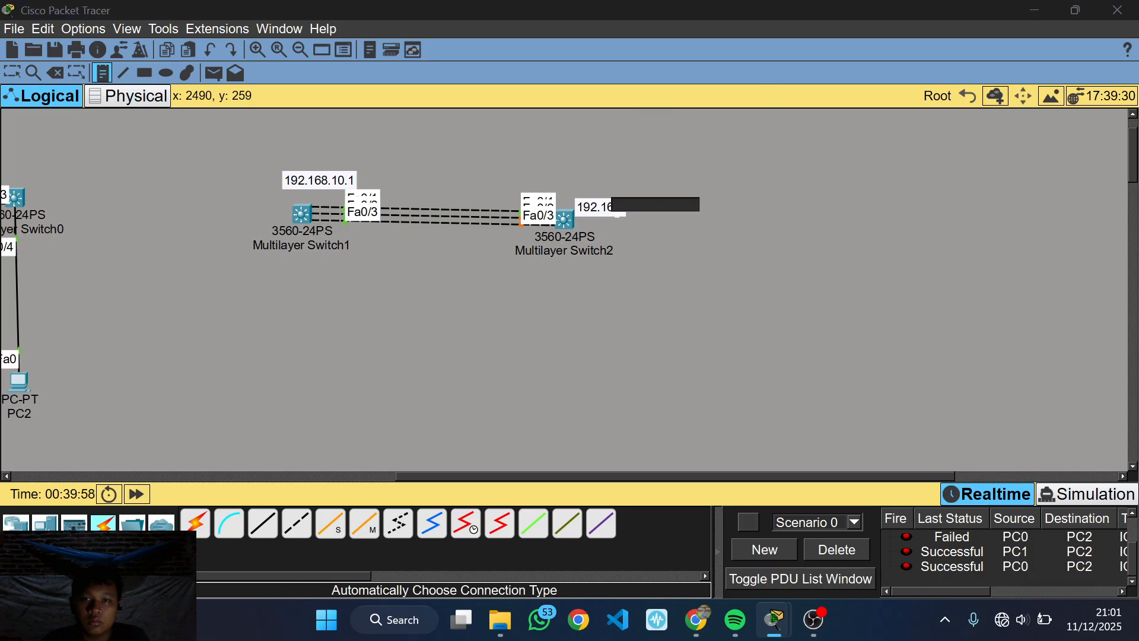
pyautogui.click(593, 201)
pyautogui.click(12, 73)
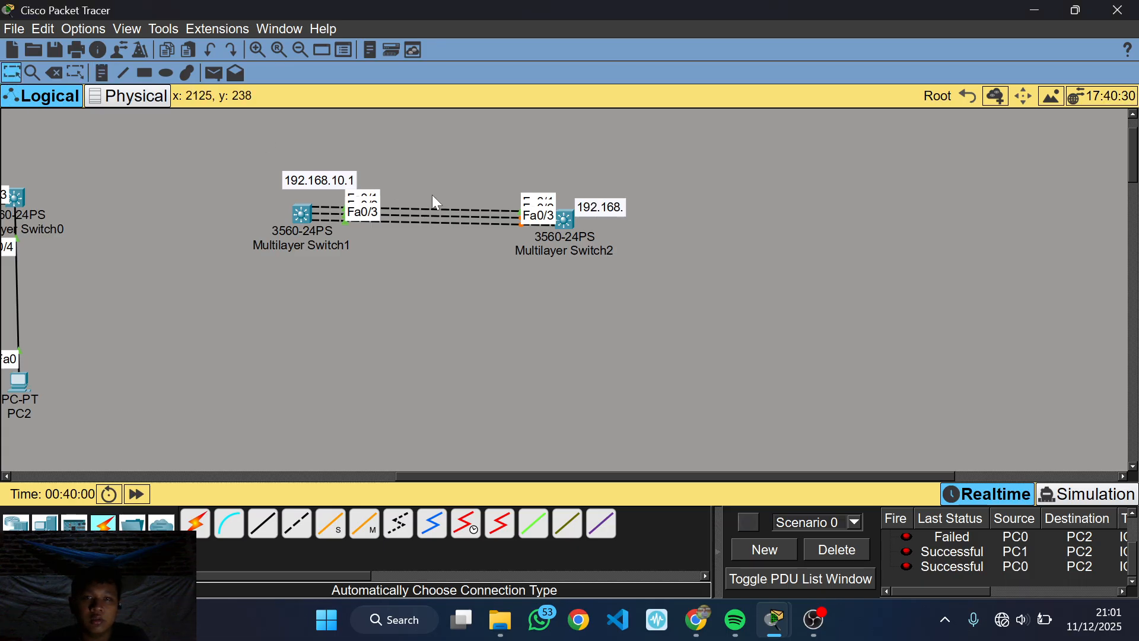
pyautogui.click(610, 207)
pyautogui.write('10.2')
pyautogui.press('Return')
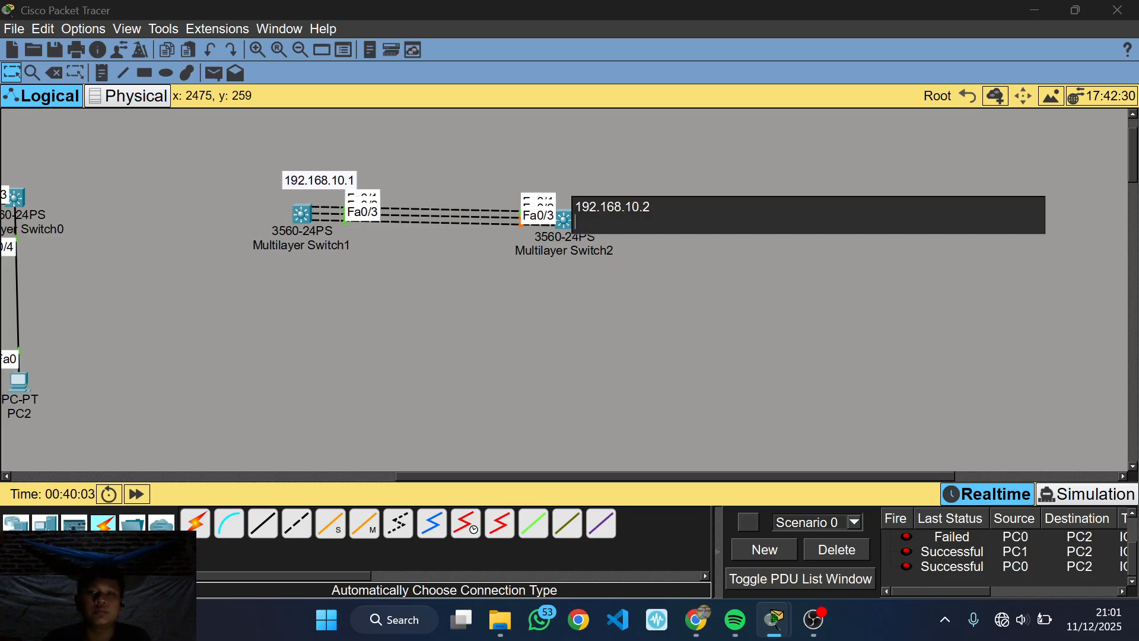
pyautogui.click(671, 291)
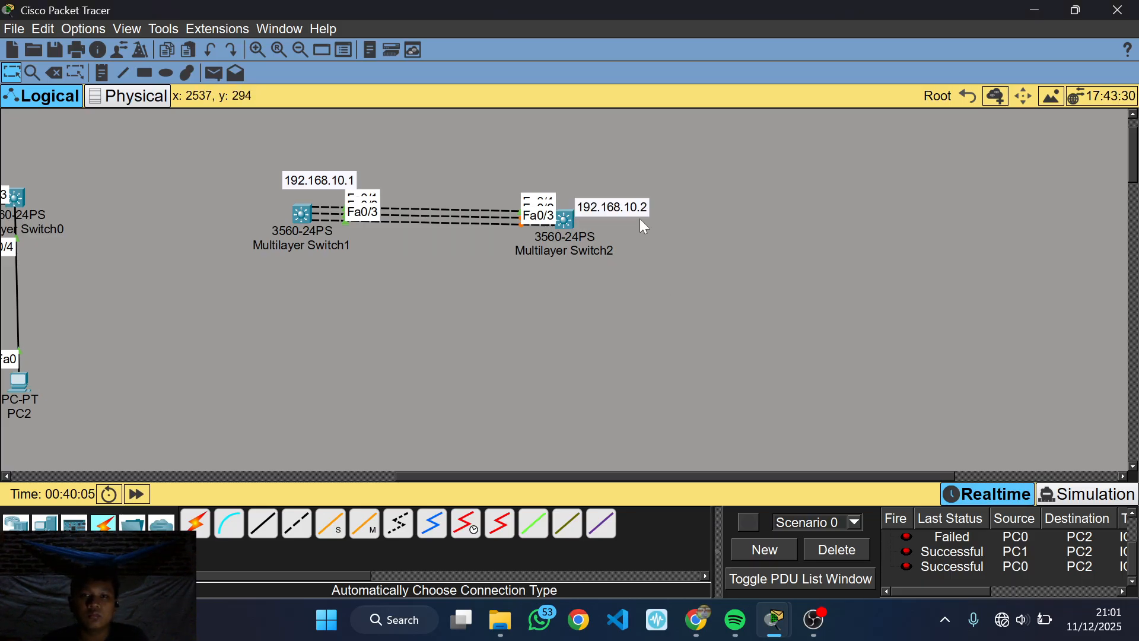
pyautogui.moveTo(621, 205); pyautogui.dragTo(616, 189)
pyautogui.click(707, 260)
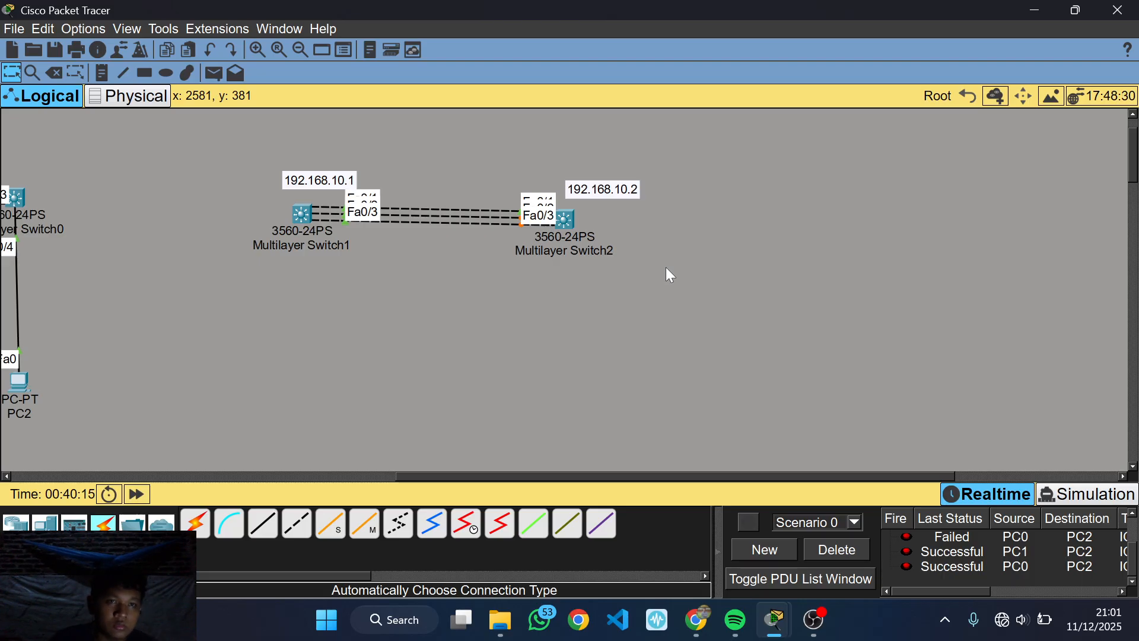
# Open the command line of Multilayer Switch1, decline the initial configuration dialog and enter global configuration mode.
pyautogui.click(305, 220)
pyautogui.click(380, 113)
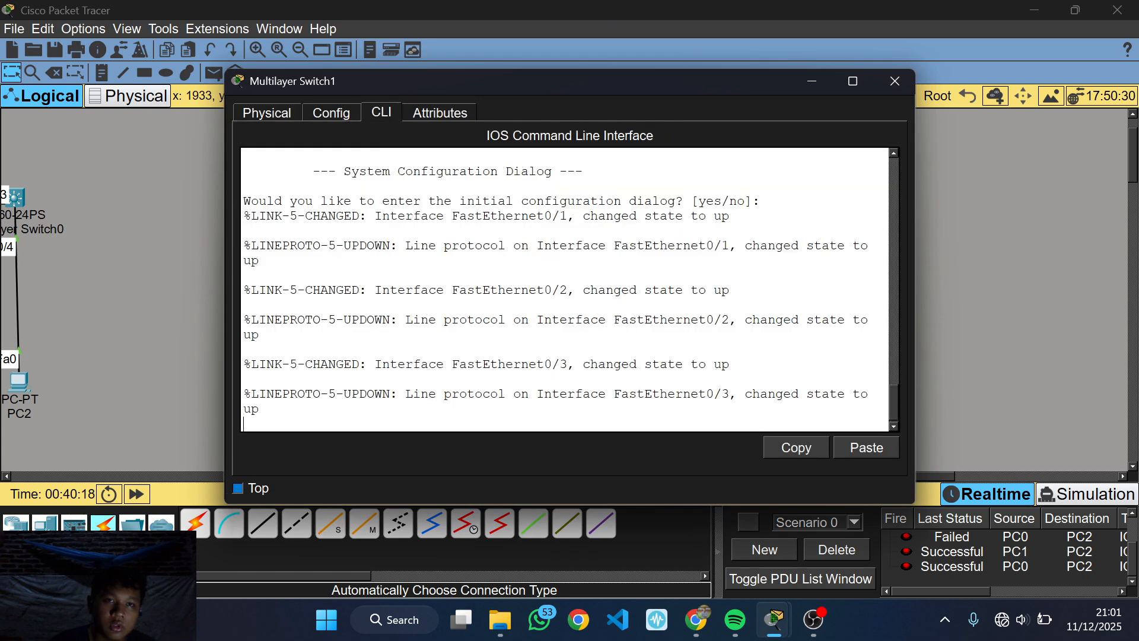
pyautogui.press('Return')
pyautogui.write('no')
pyautogui.press('Return')
pyautogui.press('Return')
pyautogui.write('en')
pyautogui.press('Return')
pyautogui.write('cinf t')
pyautogui.press('Return')
pyautogui.write('conf t')
pyautogui.press('Return')
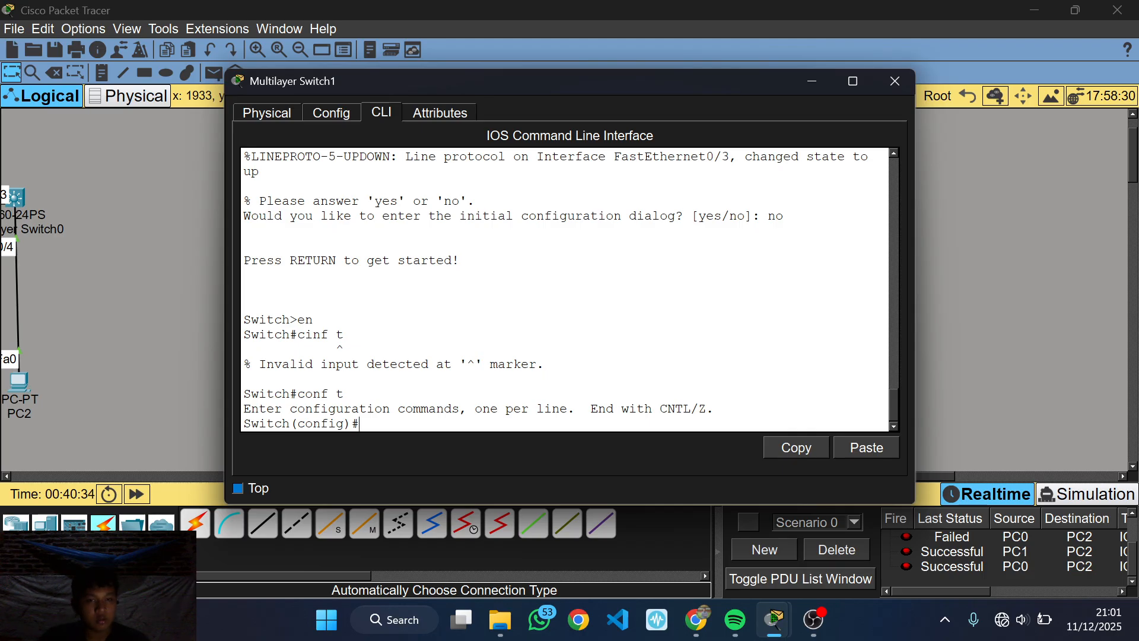
# Turn interfaces Fa0/1-3 of Multilayer Switch1 into routed Layer 3 ports with no switchport.
pyautogui.write('int rang fa0')
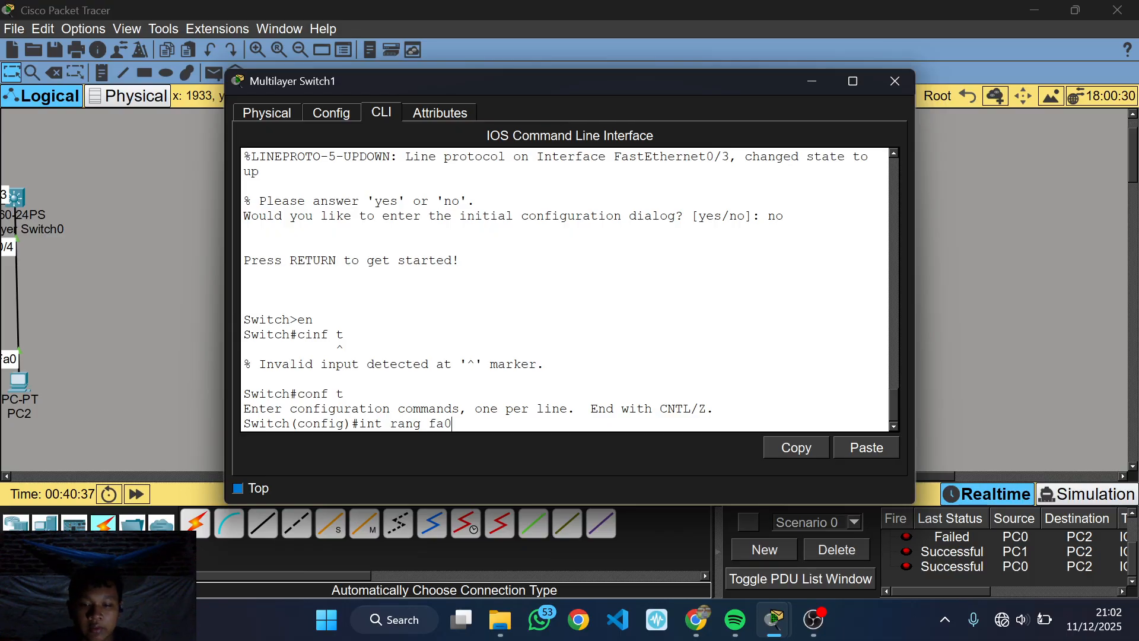
pyautogui.write('/1-3')
pyautogui.press('Return')
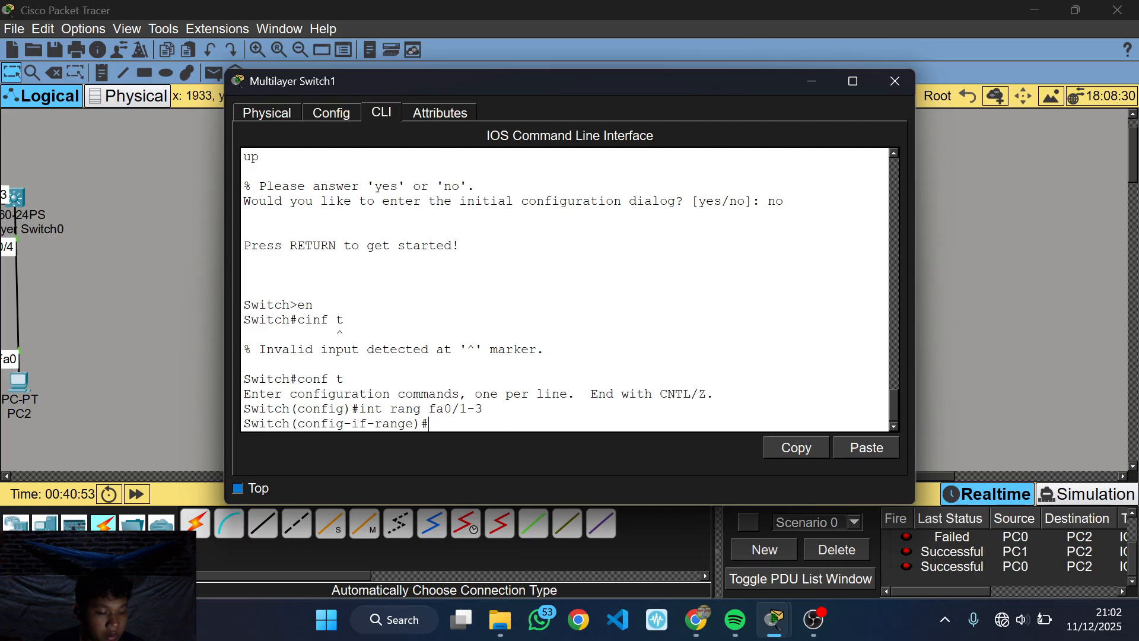
pyautogui.write('p')
pyautogui.press('BackSpace')
pyautogui.write('n')
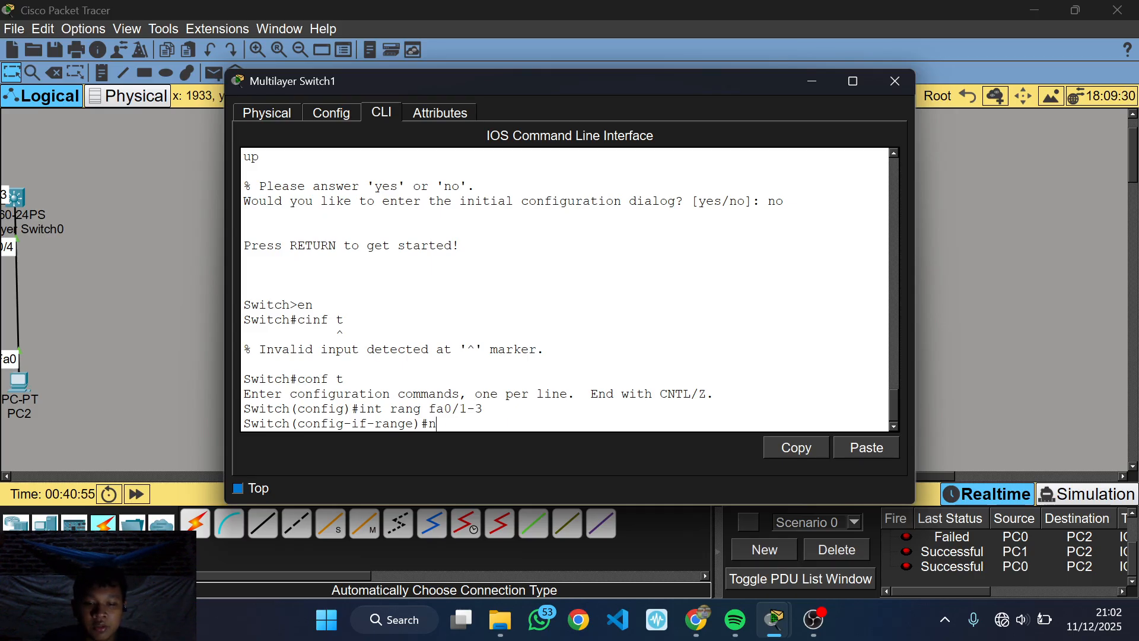
pyautogui.write('o sw')
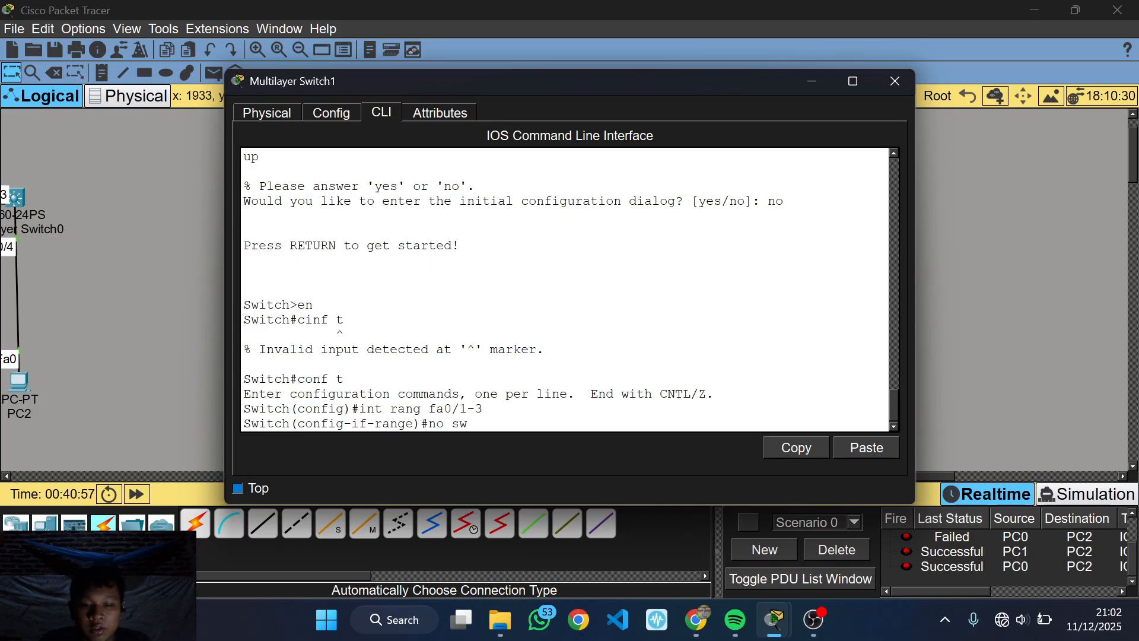
pyautogui.write('itchport')
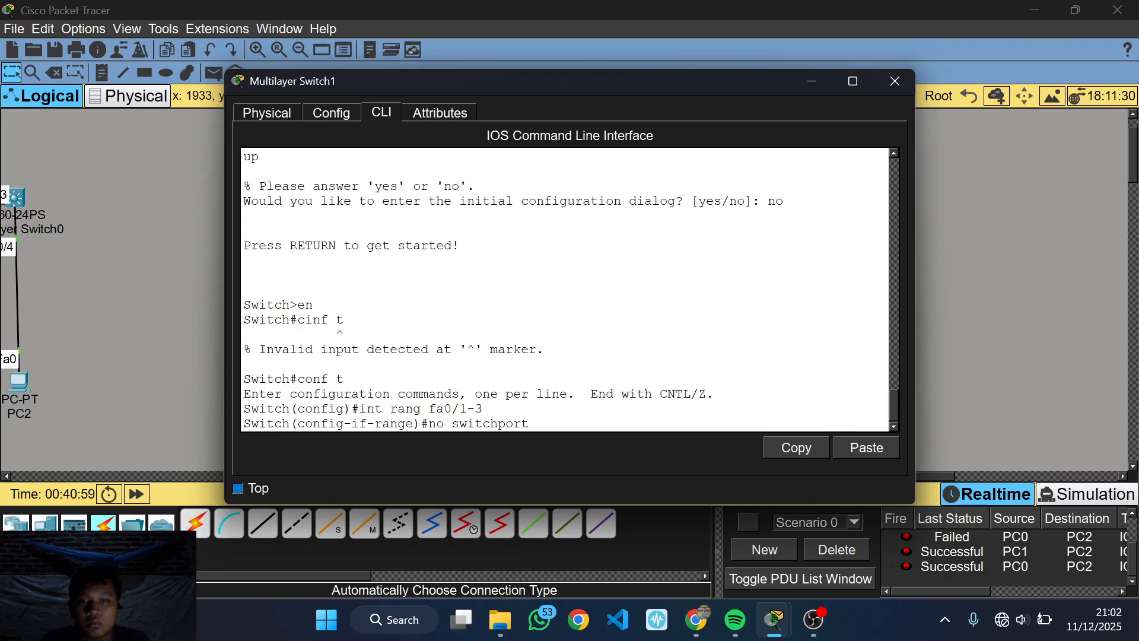
pyautogui.press('Return')
pyautogui.press('Return')
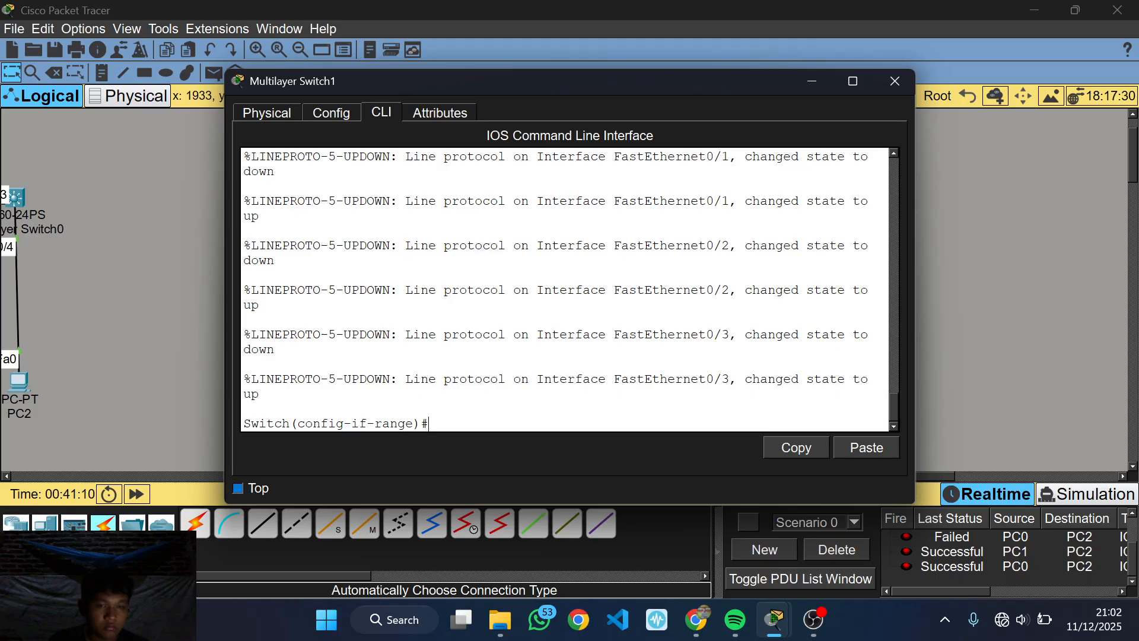
# Bundle the selected interface range into channel-group 1 with mode on, consulting the command help for the available modes.
pyautogui.write('hannel-g')
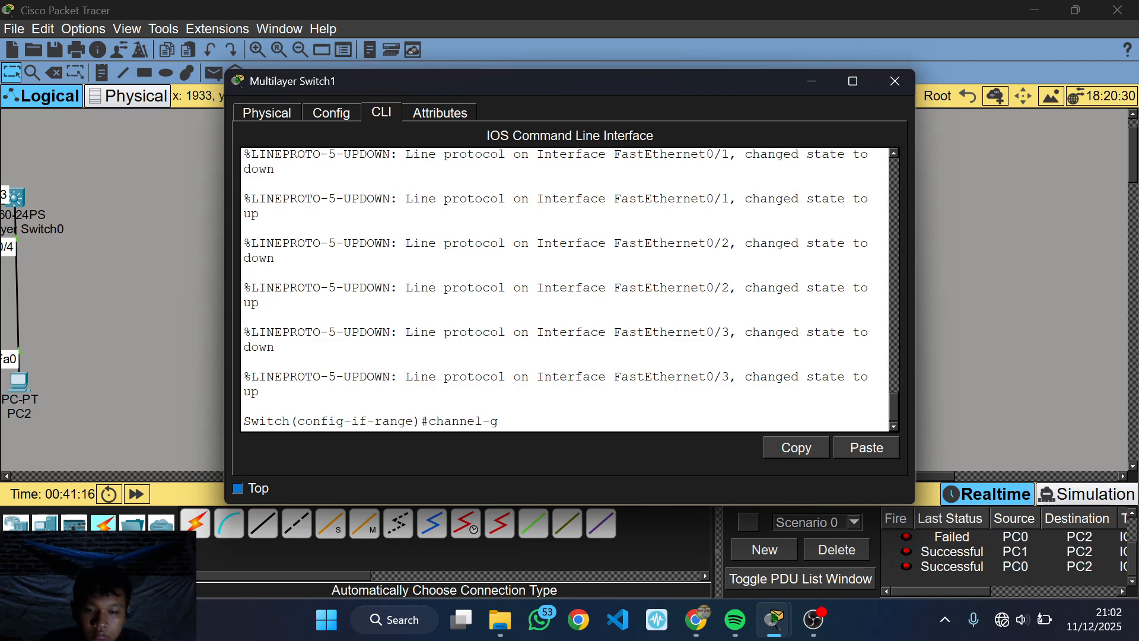
pyautogui.write('roup mo')
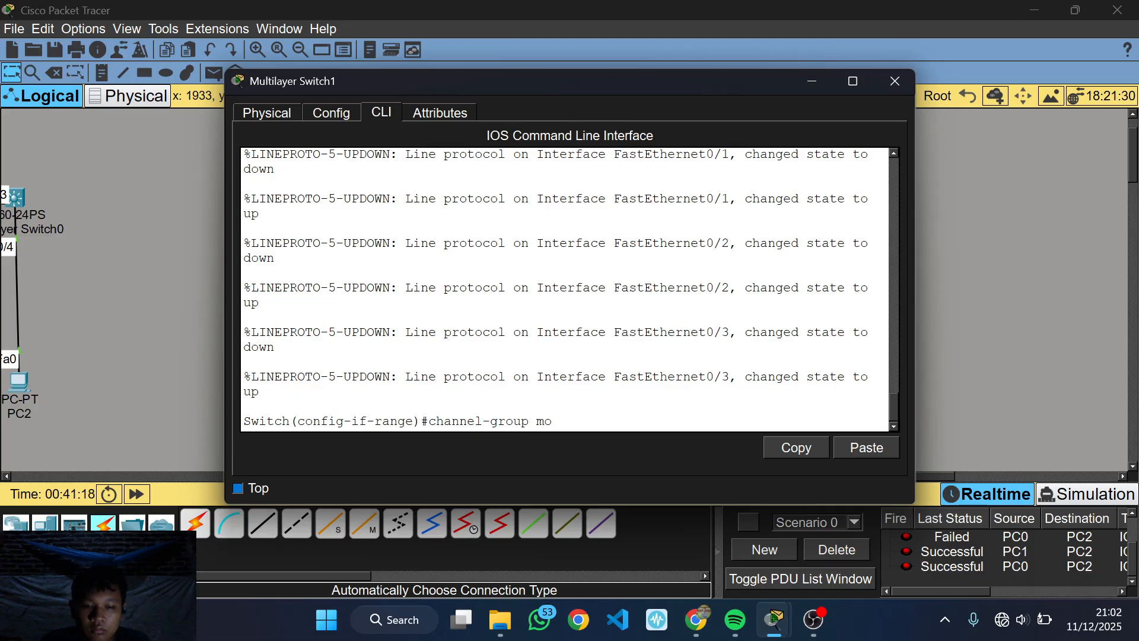
pyautogui.write('de ?')
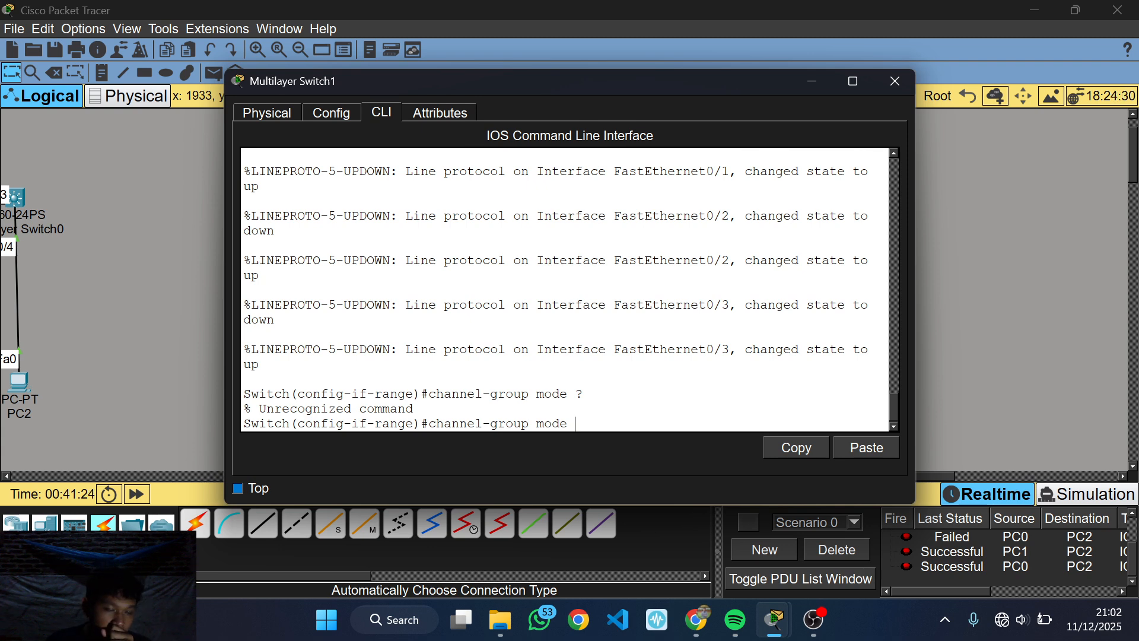
pyautogui.press('BackSpace')
pyautogui.write('1')
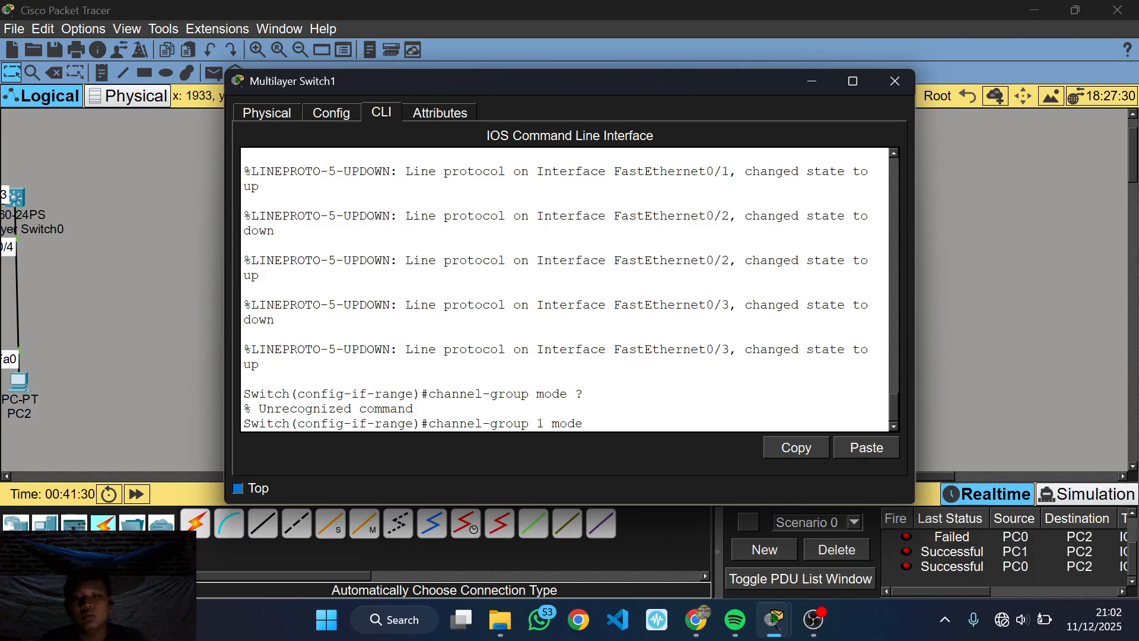
pyautogui.write(' ?')
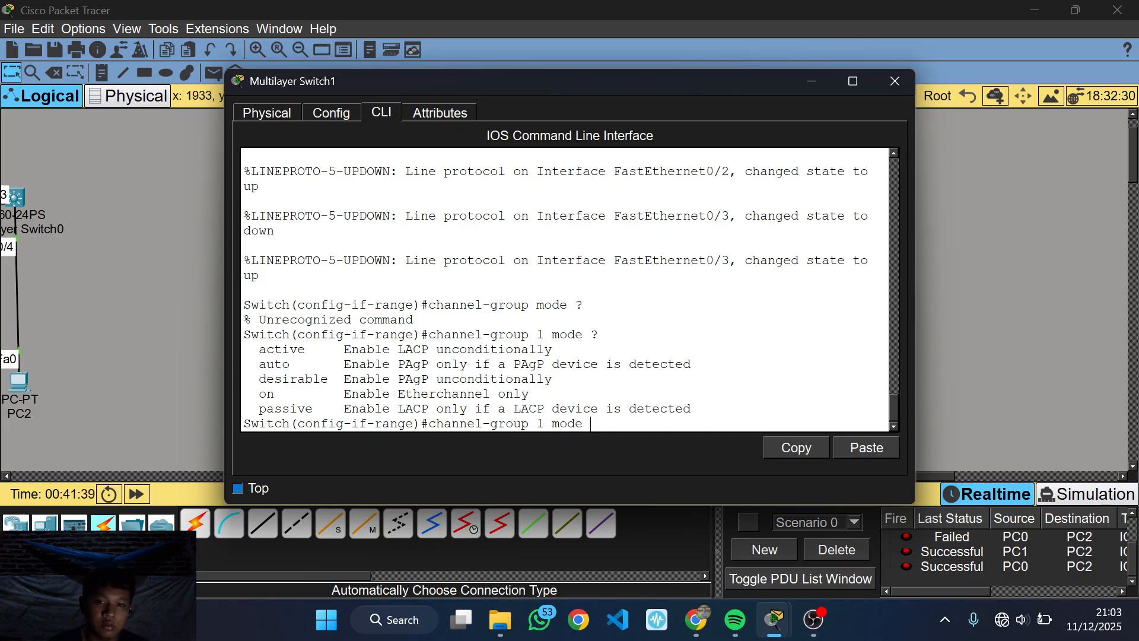
pyautogui.write('on')
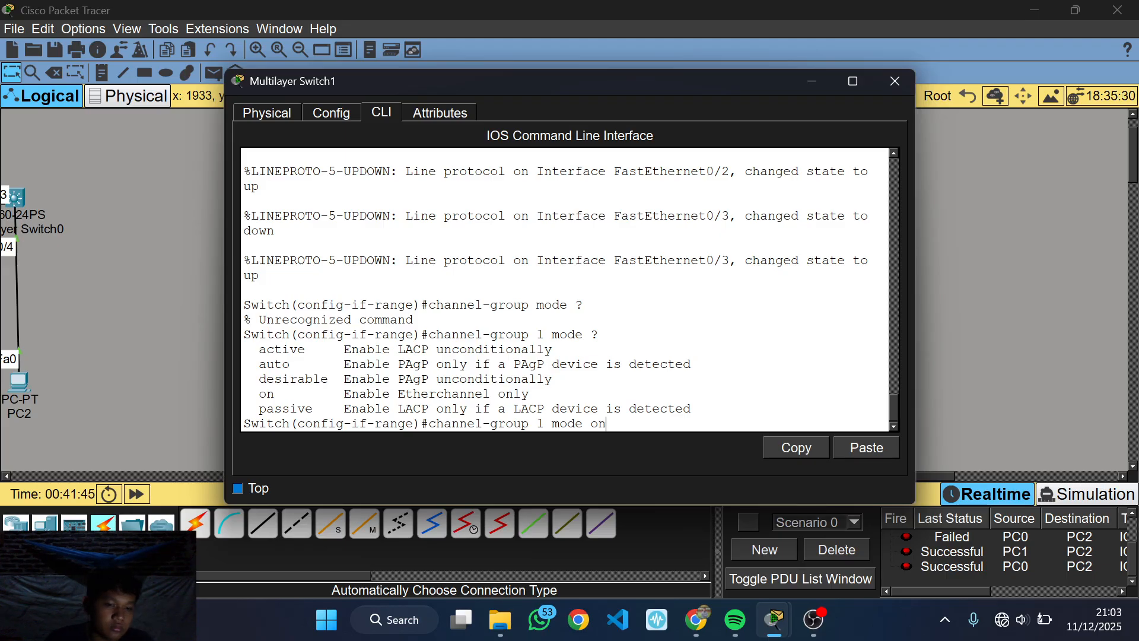
pyautogui.press('Return')
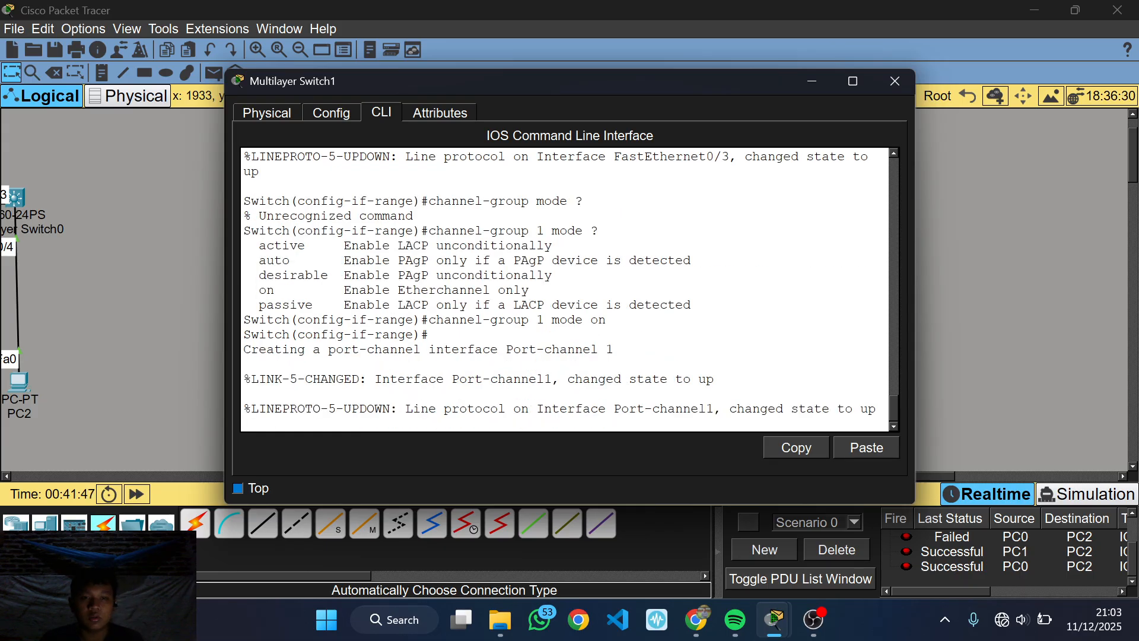
pyautogui.press('Return')
pyautogui.press('Return')
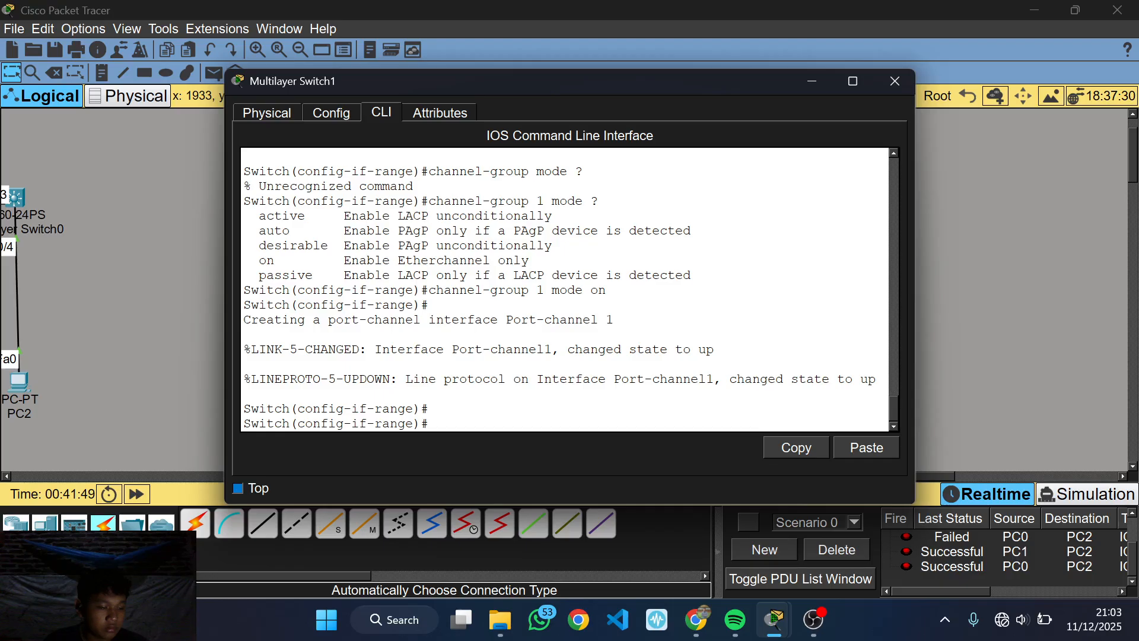
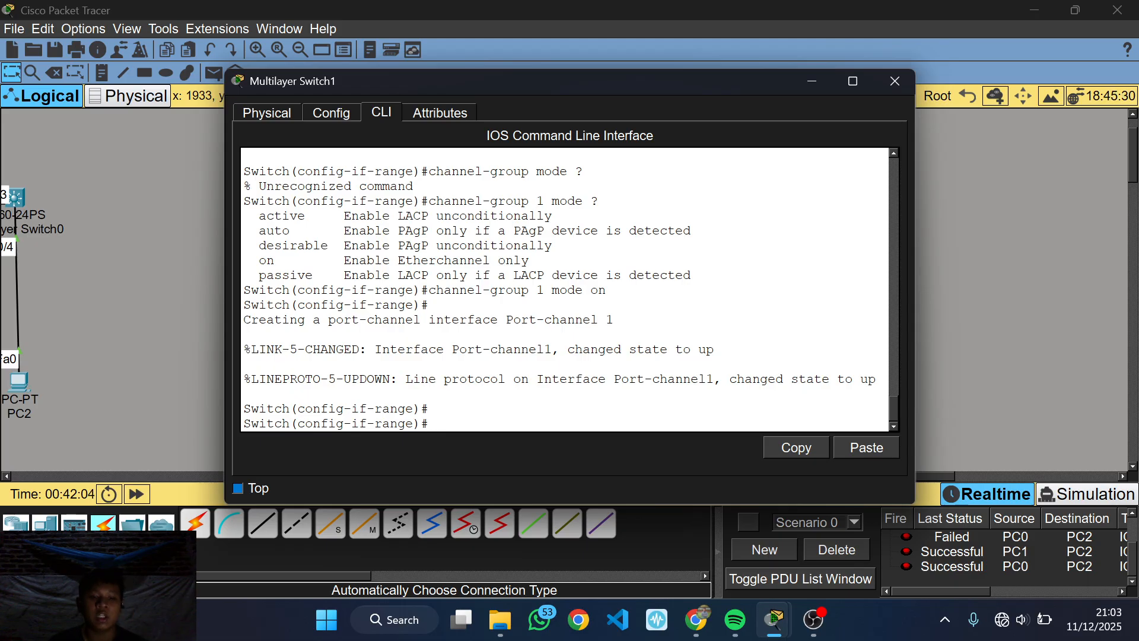
# Display the EtherChannel summary on Multilayer Switch1 and examine the port-channel entry for group 1.
pyautogui.write('do show ')
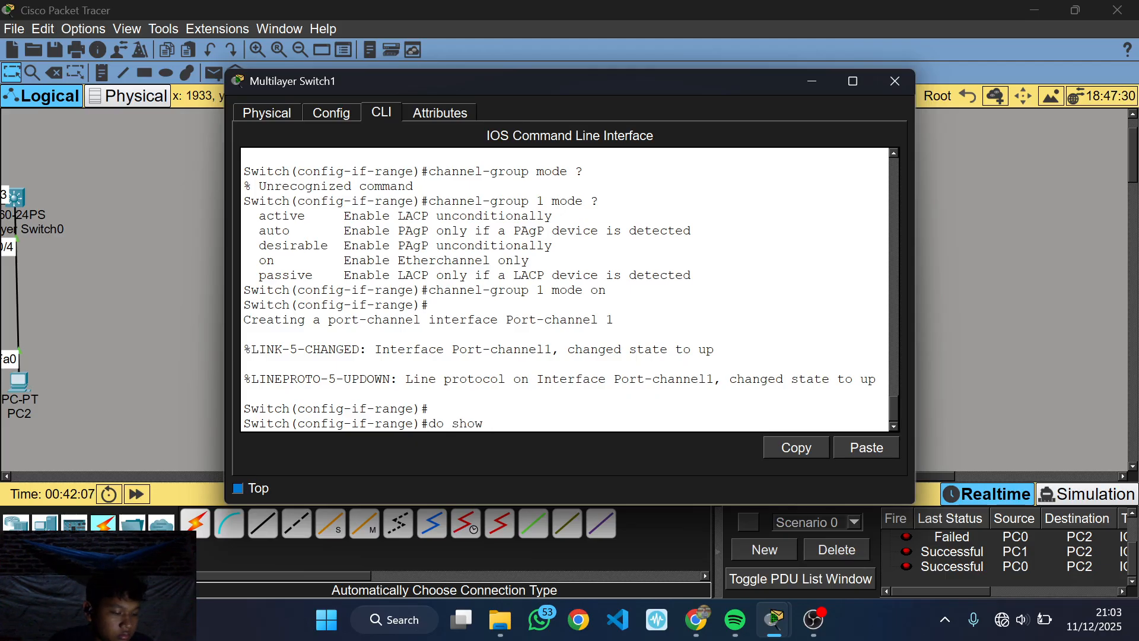
pyautogui.write('ether')
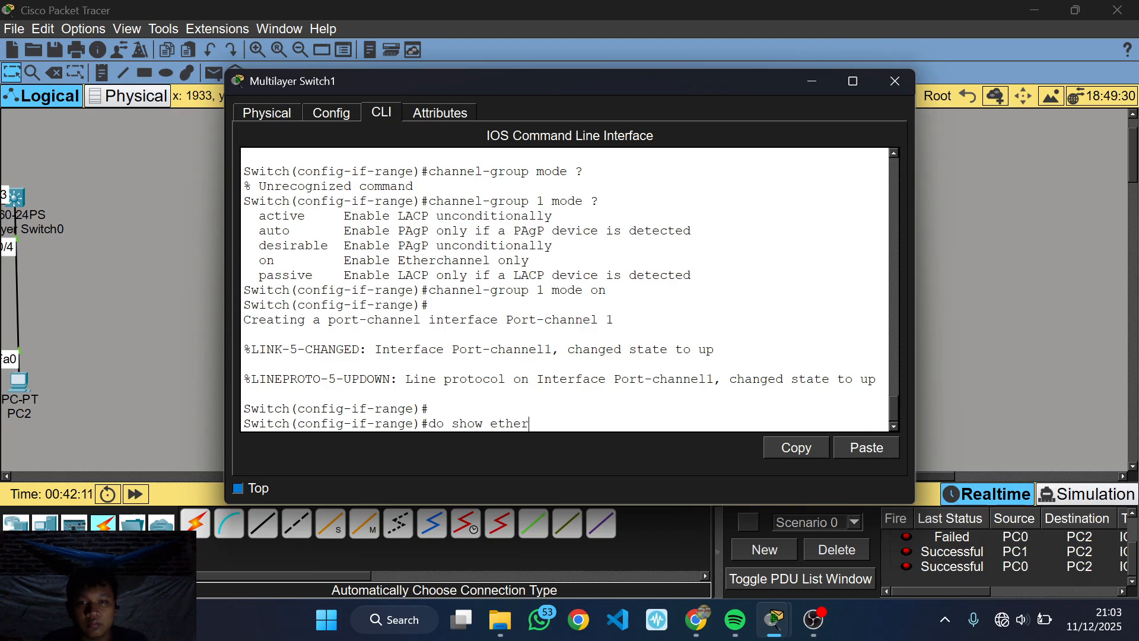
pyautogui.write('channell')
pyautogui.press('BackSpace')
pyautogui.write('sum')
pyautogui.press('Return')
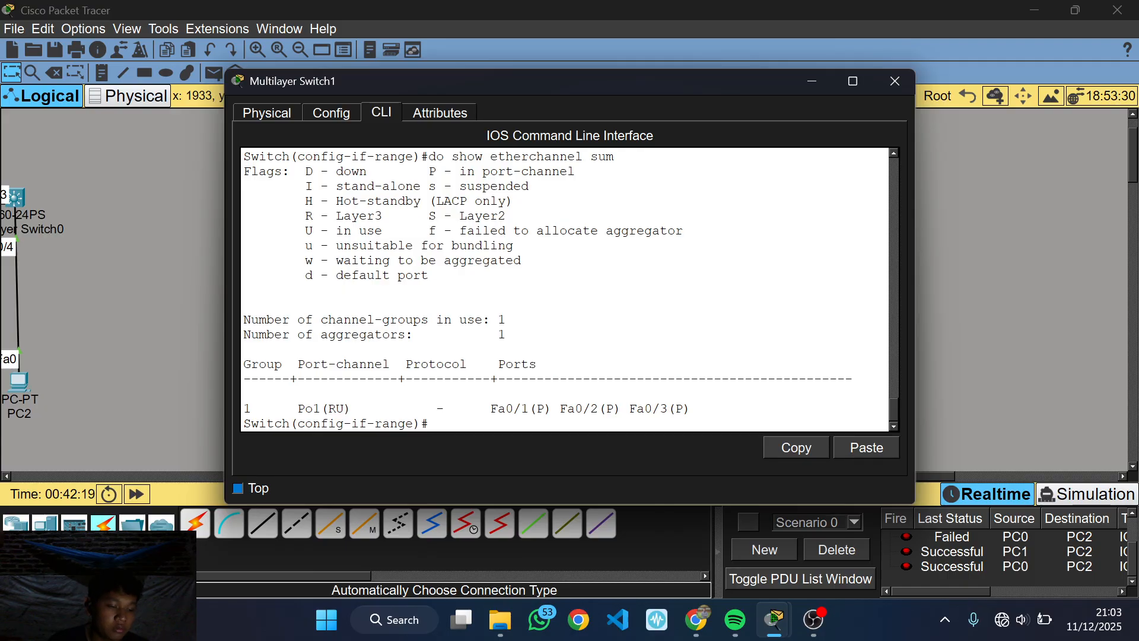
pyautogui.moveTo(321, 410); pyautogui.dragTo(297, 409)
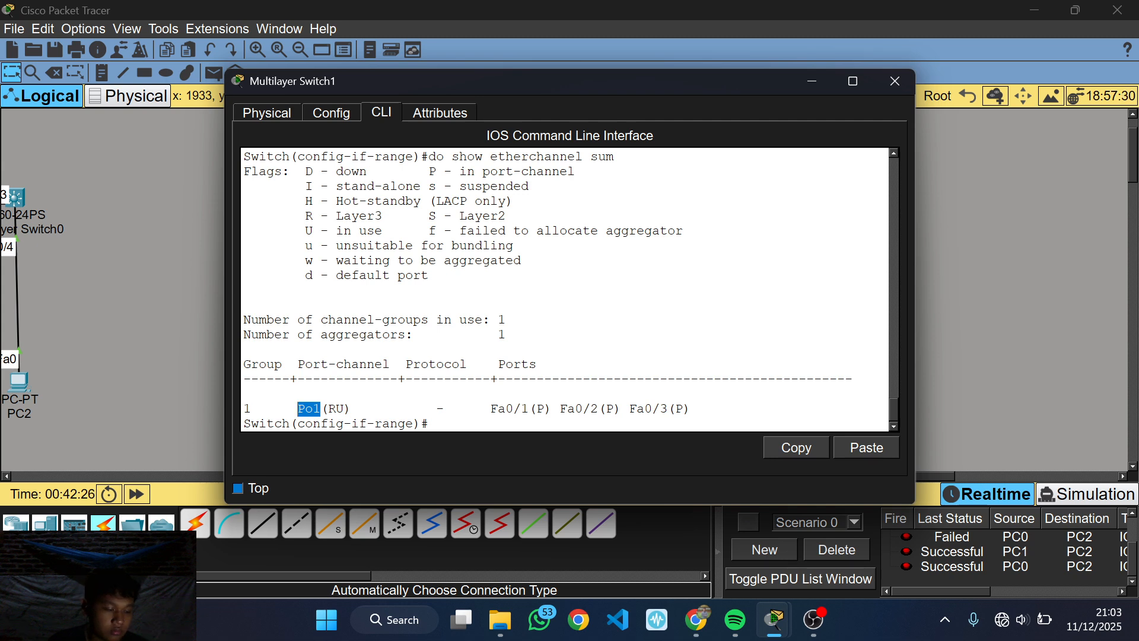
# Assign the IP address 192.168.10.1 with mask 255.255.255.0 to interface po1 of Multilayer Switch1.
pyautogui.click(430, 424)
pyautogui.write('int fa')
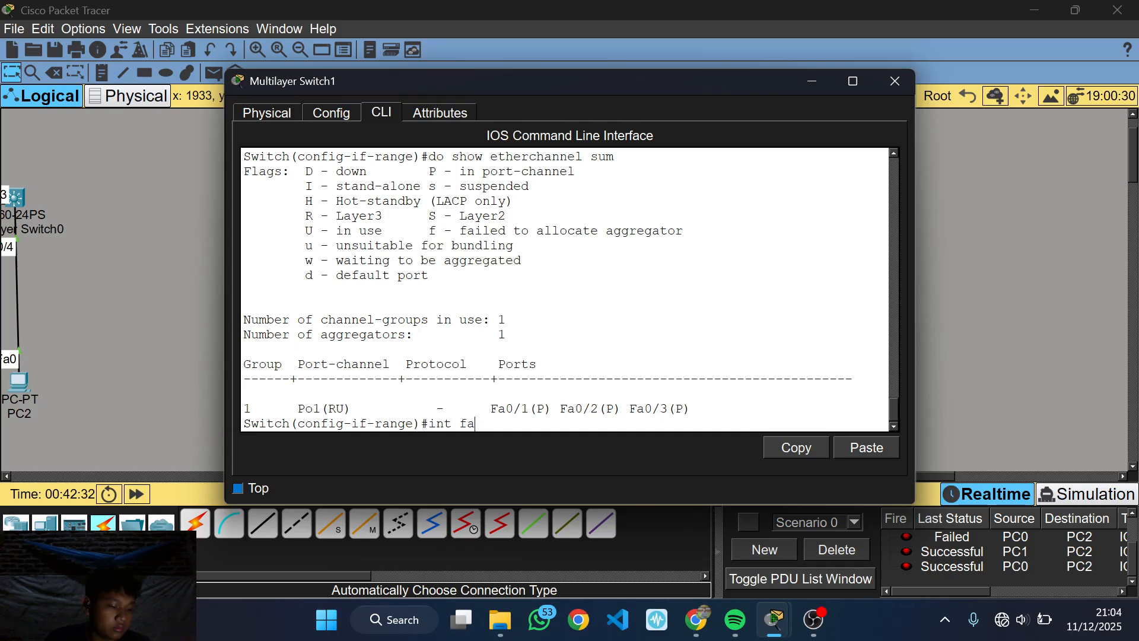
pyautogui.press('BackSpace')
pyautogui.press('BackSpace')
pyautogui.write('po1')
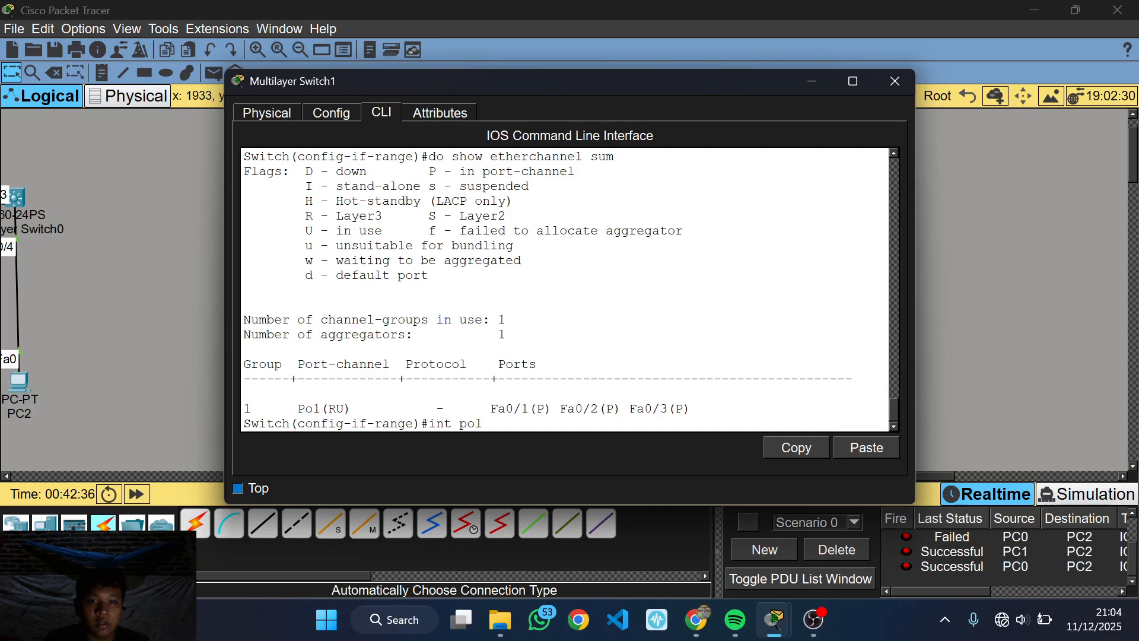
pyautogui.press('Return')
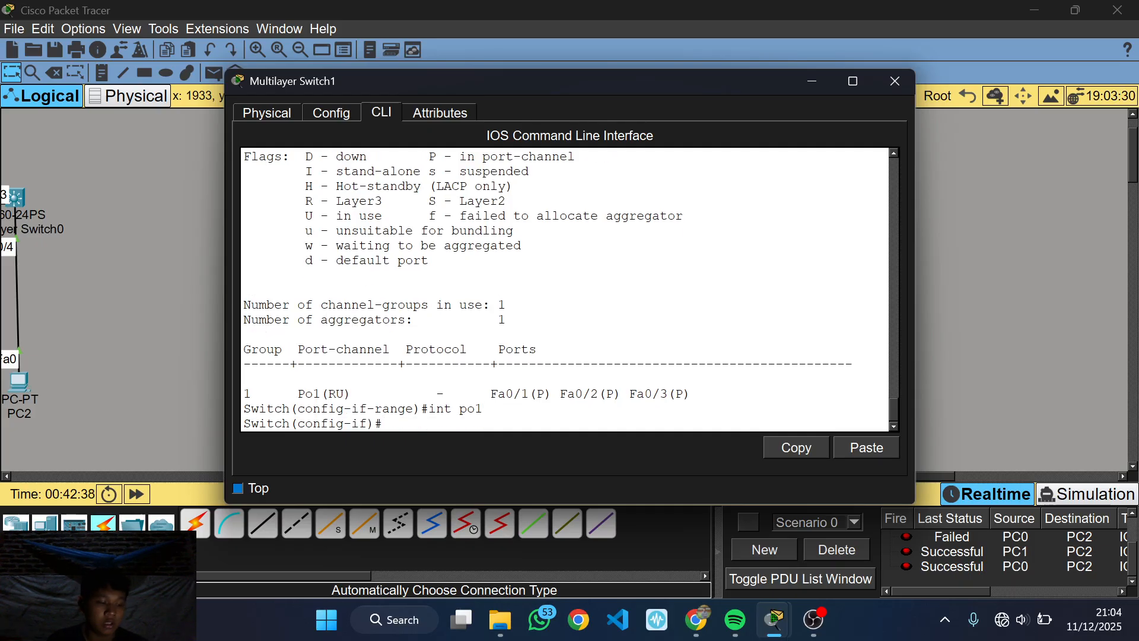
pyautogui.write('ip address')
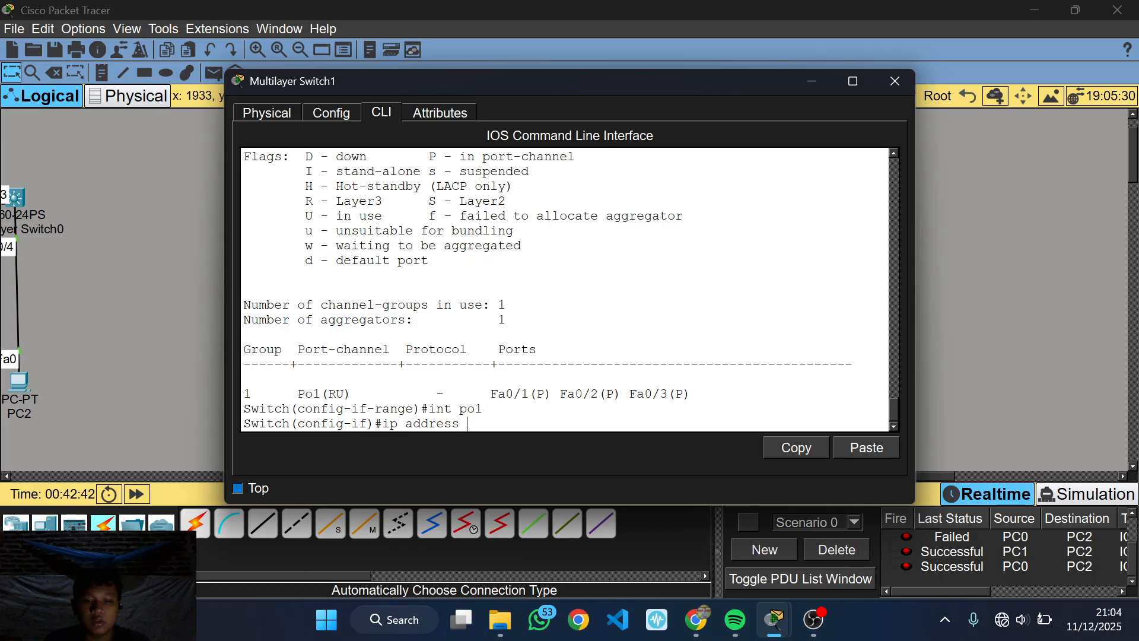
pyautogui.write(' 192.16')
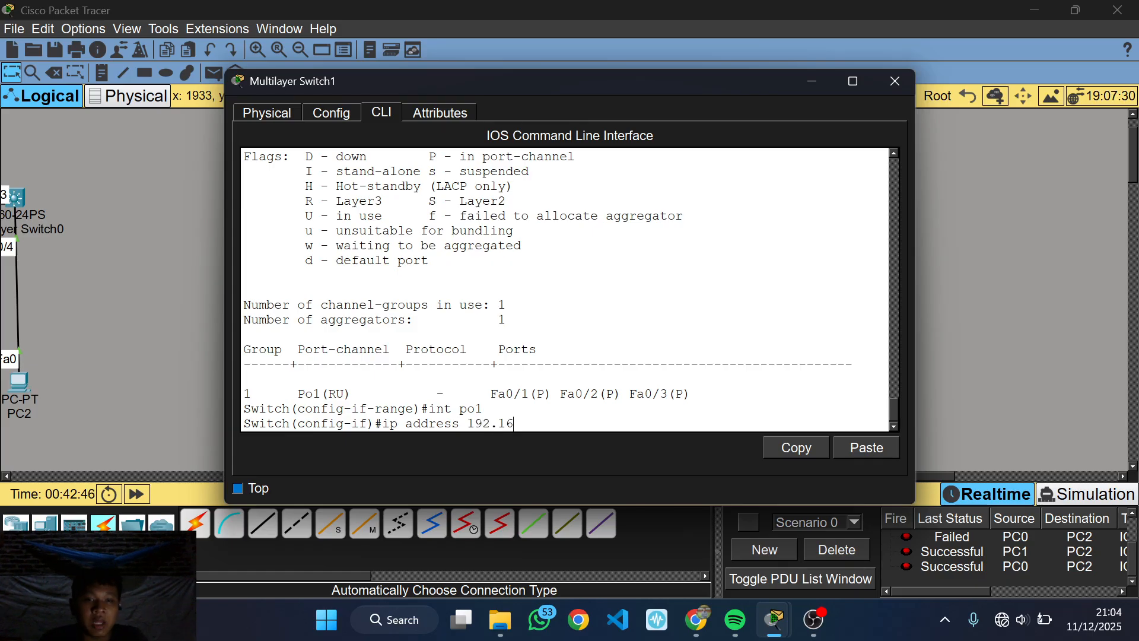
pyautogui.write('8.10.1 255.255.25.')
pyautogui.press('BackSpace')
pyautogui.write('5.0')
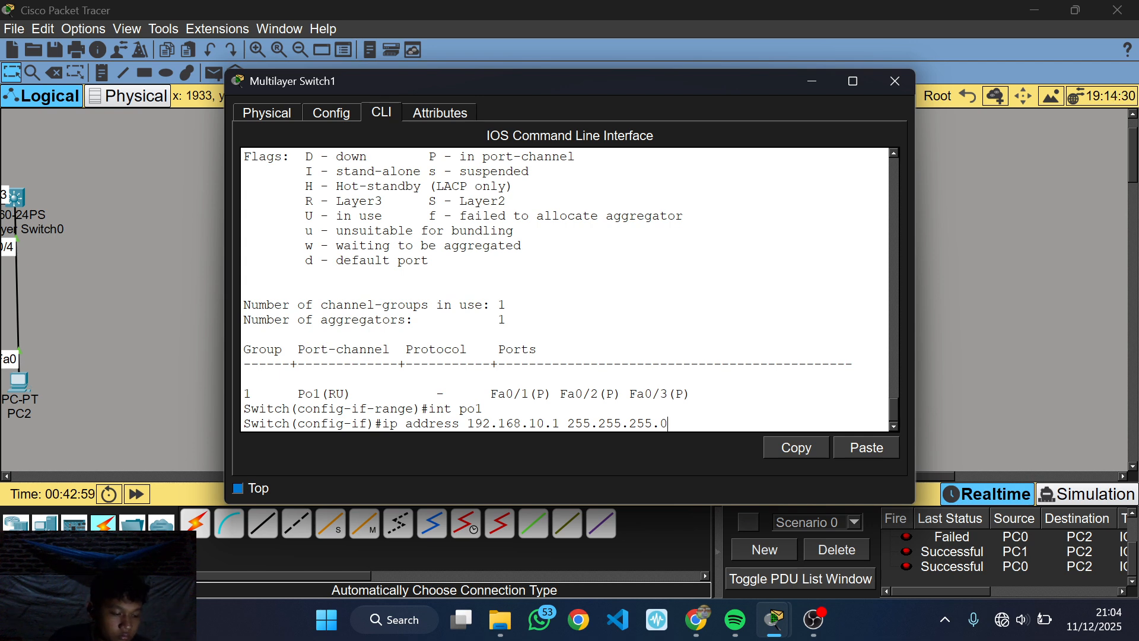
pyautogui.press('Return')
pyautogui.press('Return')
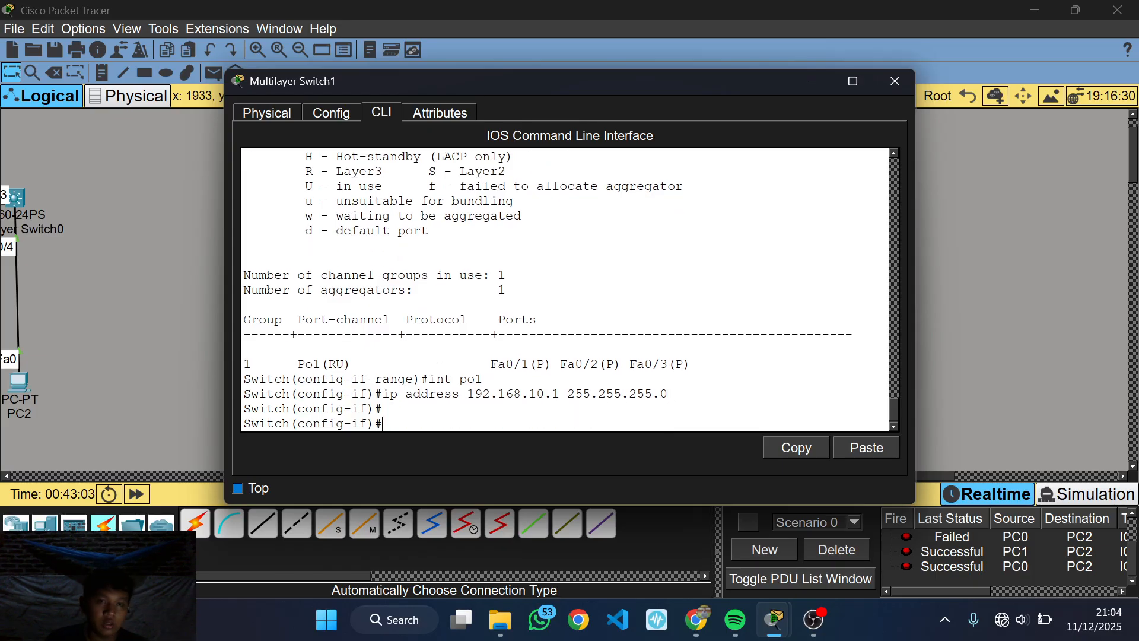
pyautogui.click(1035, 370)
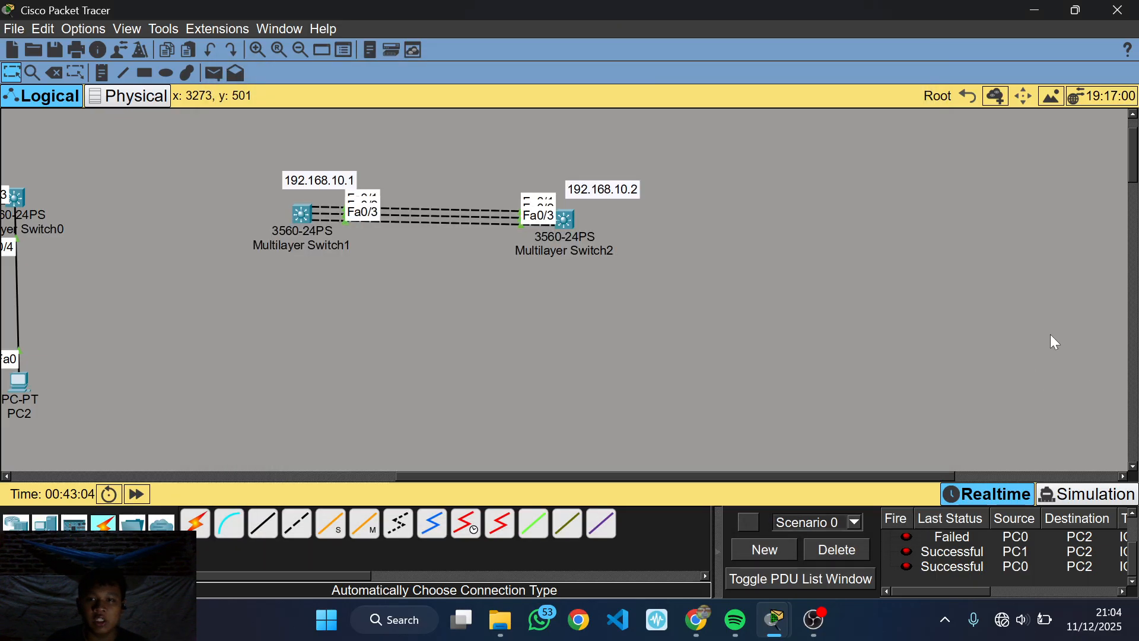
# Open the command line of Multilayer Switch2, decline its initial configuration dialog and enter global configuration mode.
pyautogui.click(572, 216)
pyautogui.click(382, 112)
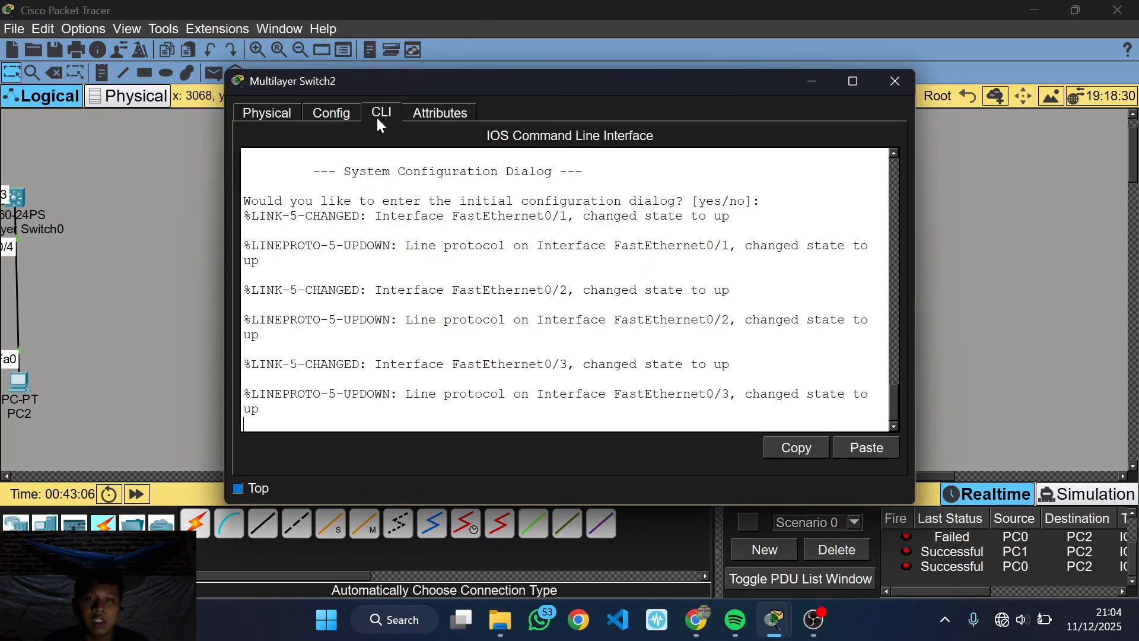
pyautogui.press('Return')
pyautogui.write('no')
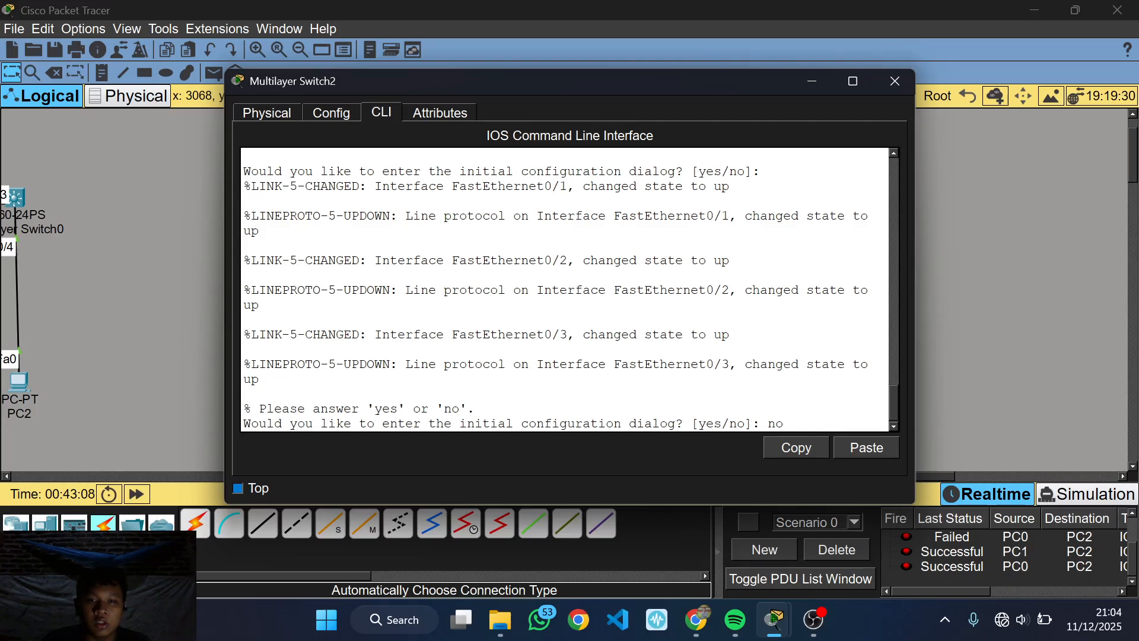
pyautogui.press('Return')
pyautogui.press('Return')
pyautogui.write('en')
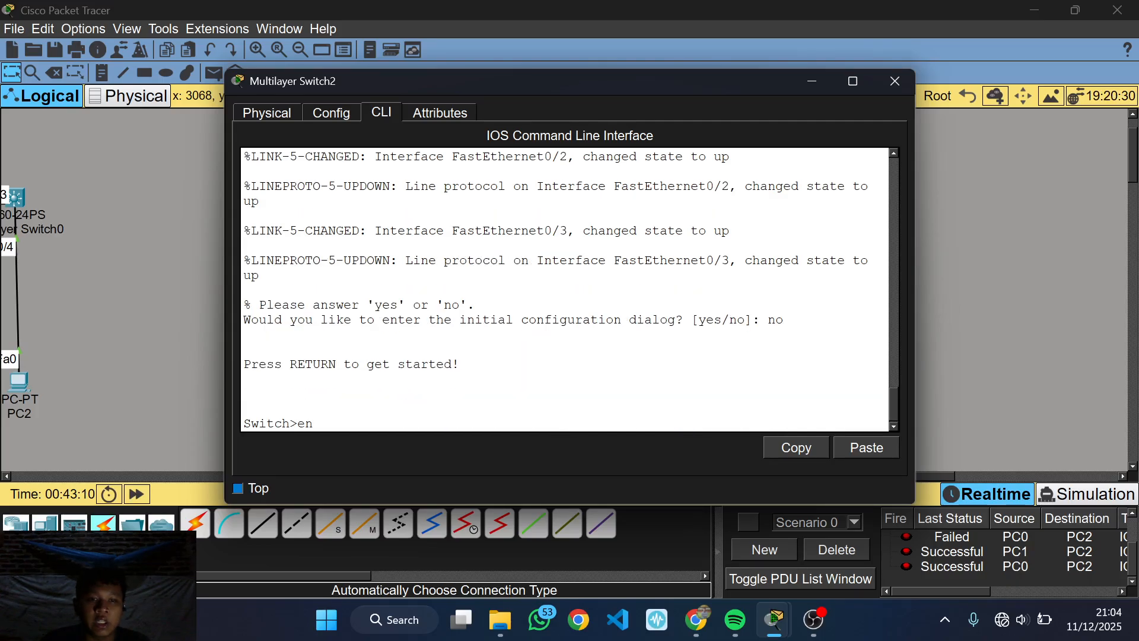
pyautogui.press('Return')
pyautogui.write('conf t')
pyautogui.press('Return')
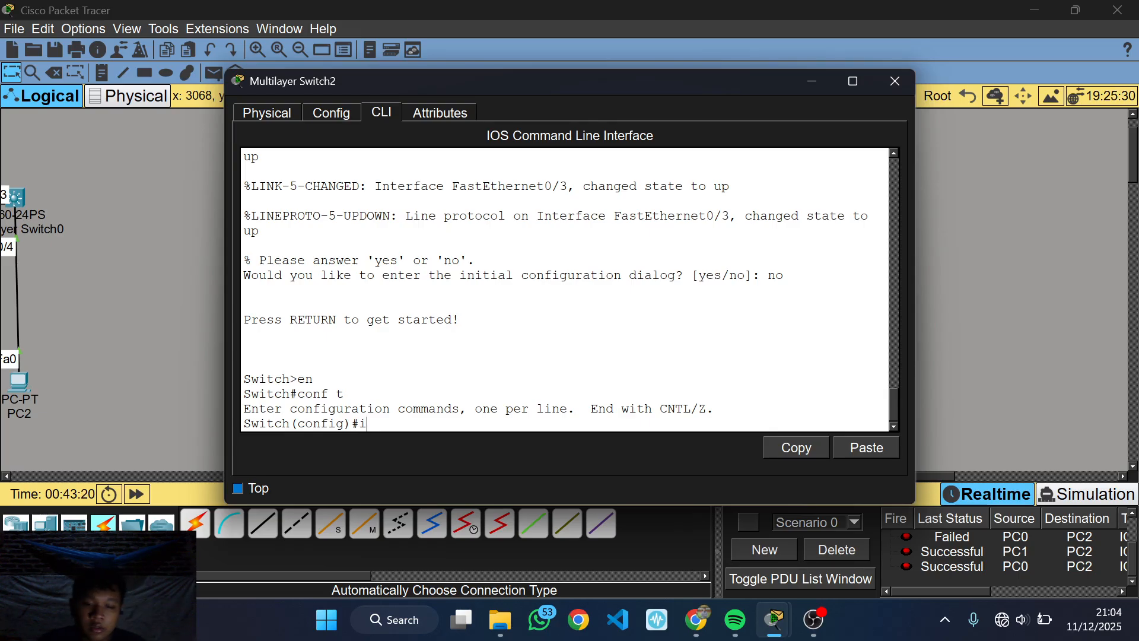
# Turn interfaces Fa0/1-3 of Multilayer Switch2 into routed Layer 3 ports with no switchport.
pyautogui.write('int rang')
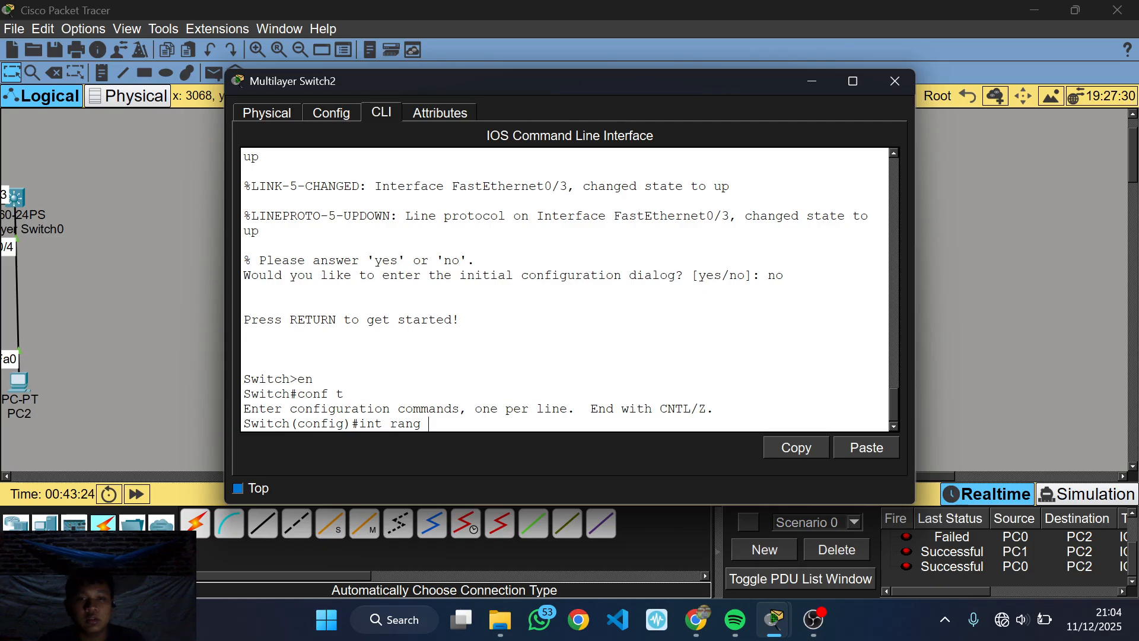
pyautogui.click(953, 347)
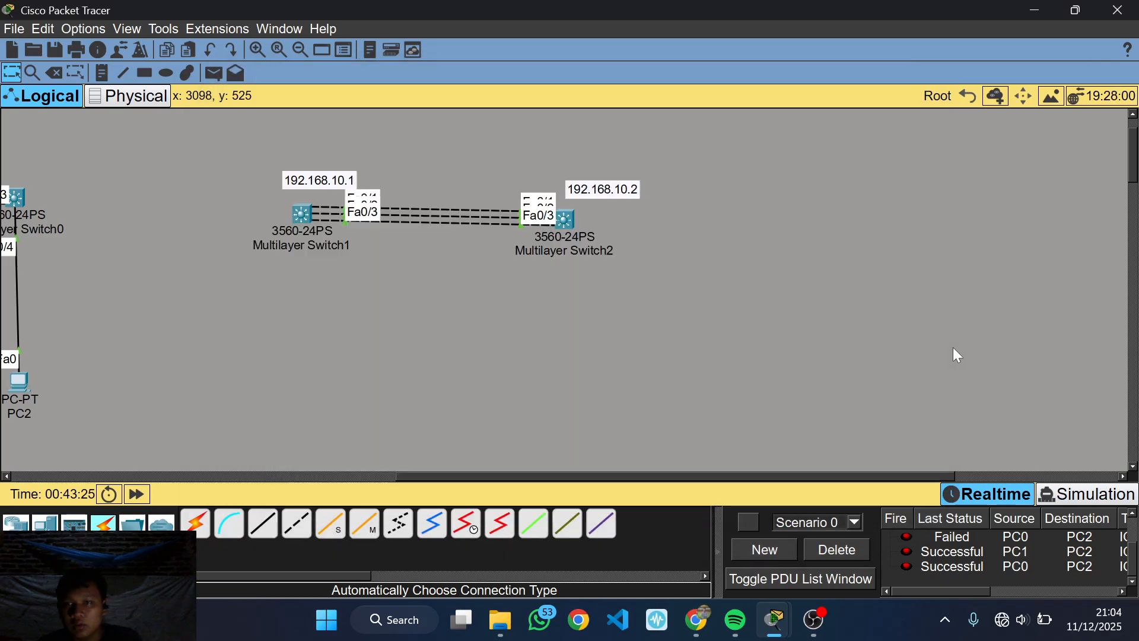
pyautogui.click(562, 237)
pyautogui.write('fa')
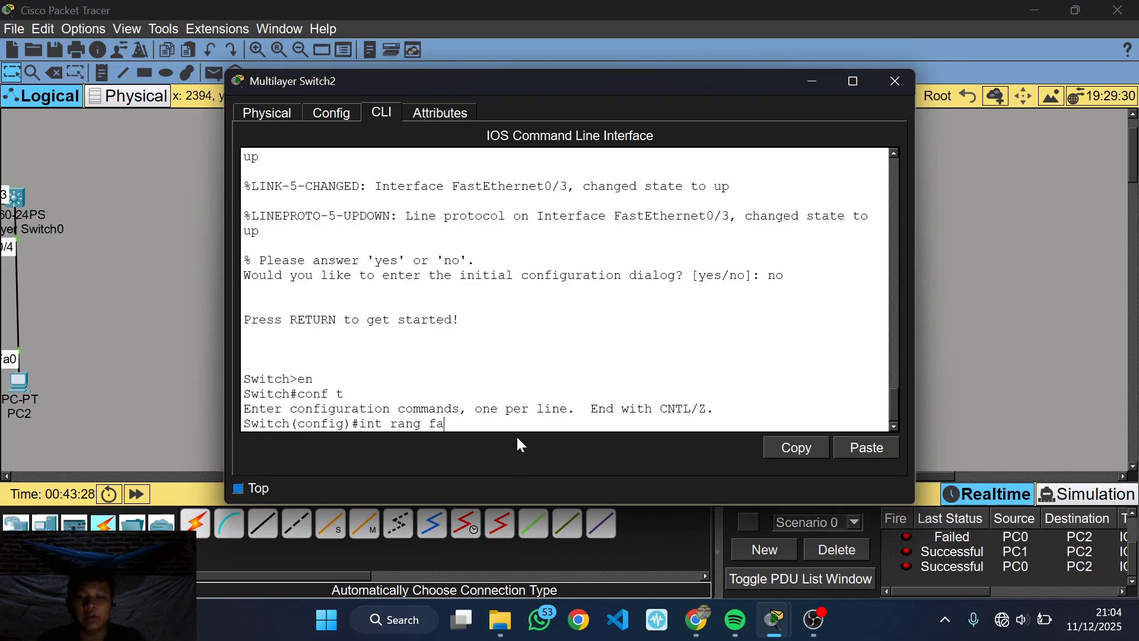
pyautogui.write('0/1-3')
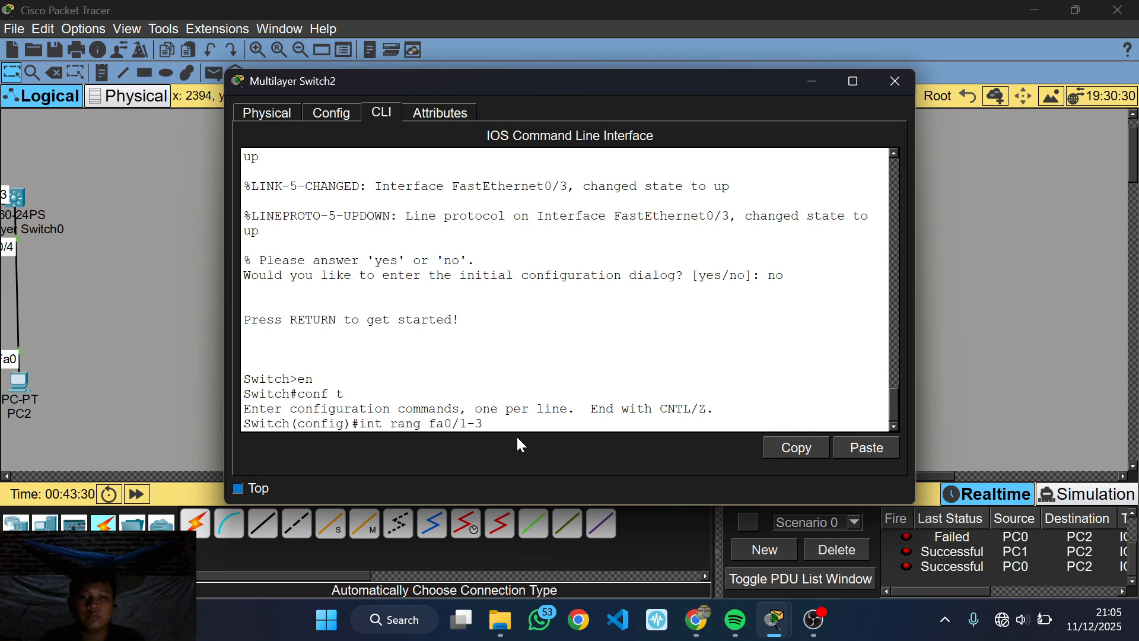
pyautogui.press('Return')
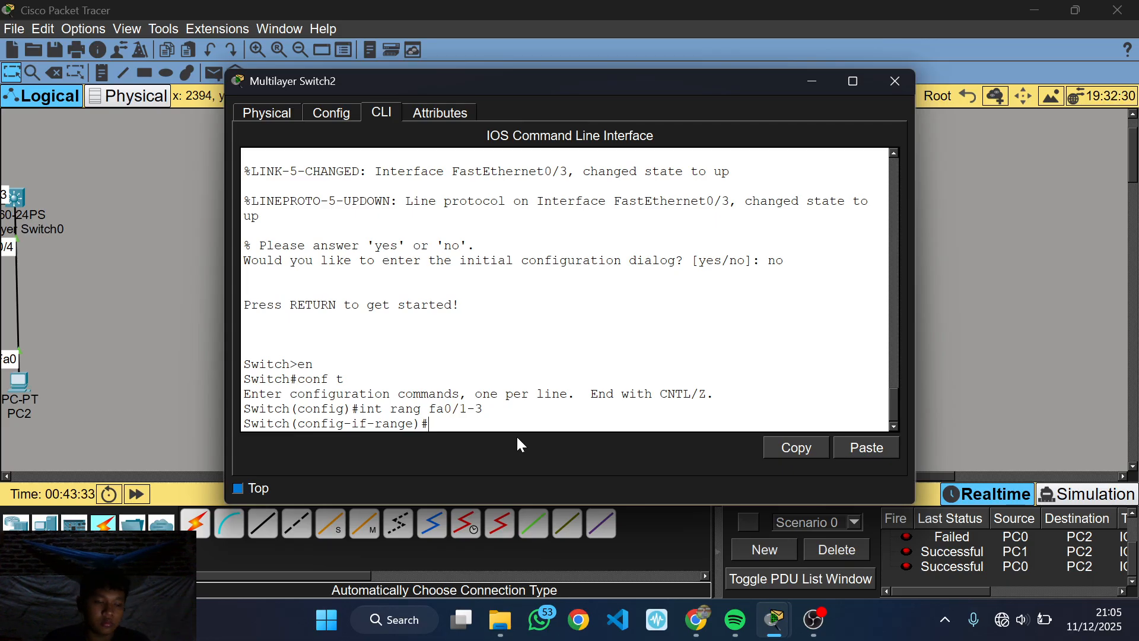
pyautogui.write('no s')
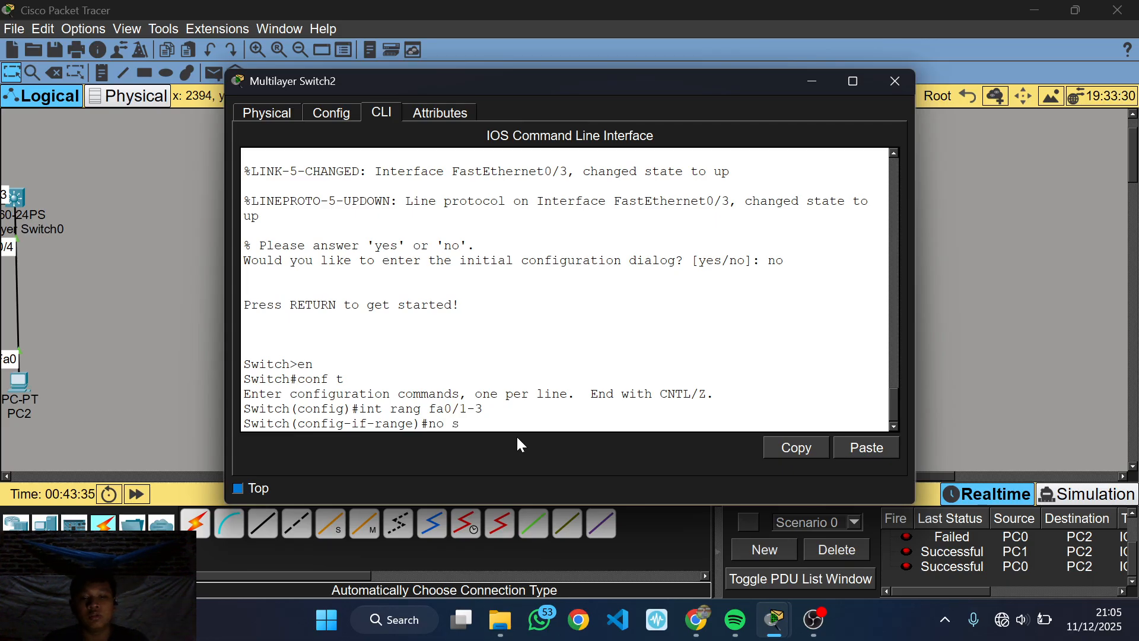
pyautogui.write('witchport')
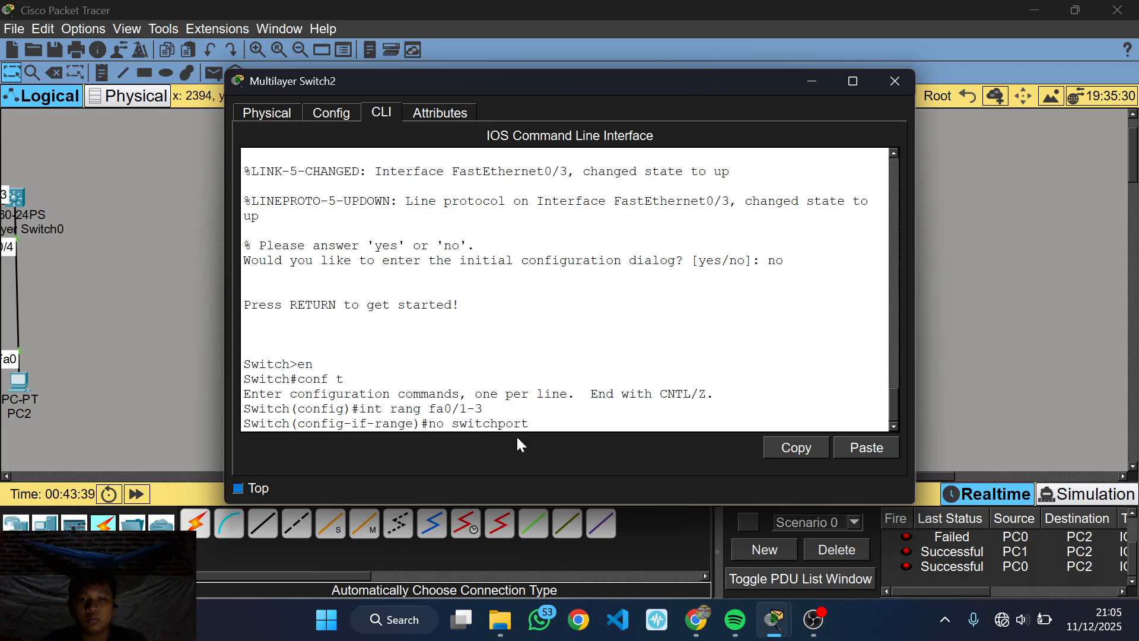
pyautogui.press('Return')
pyautogui.press('Return')
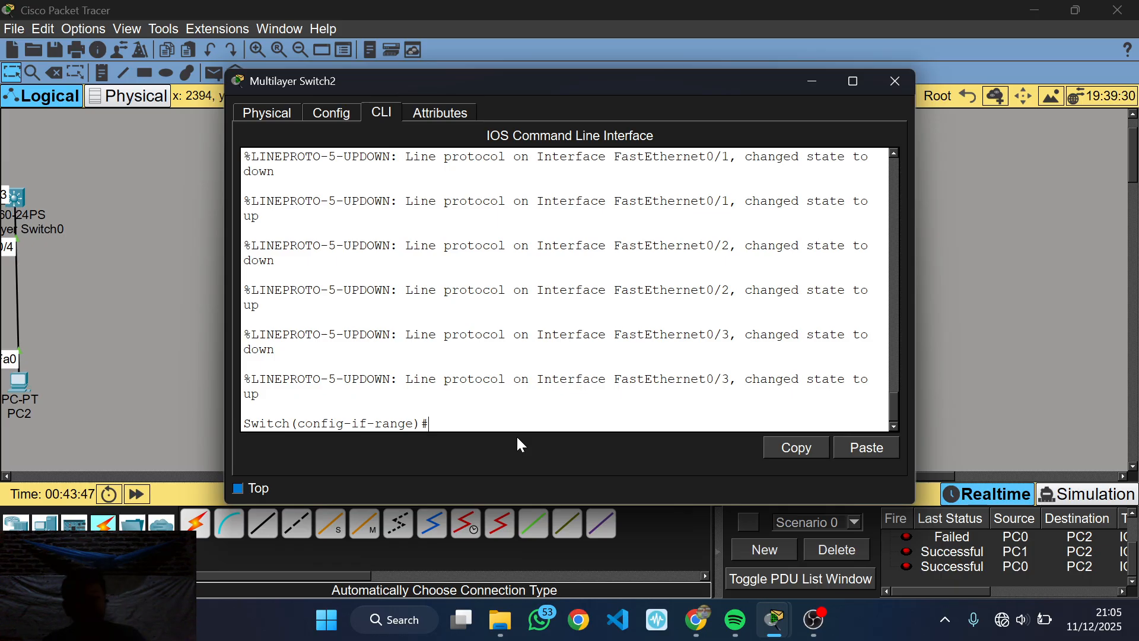
# Bundle interfaces Fa0/1-3 of Multilayer Switch2 into channel-group 1 with mode on.
pyautogui.write('channel-group 1')
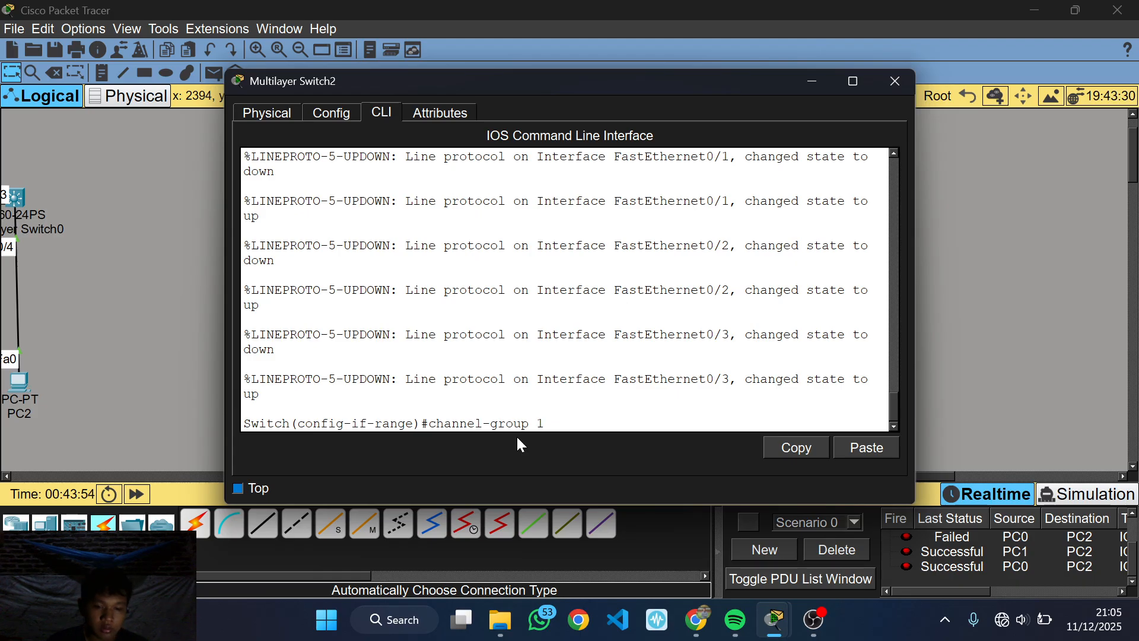
pyautogui.write('mode on')
pyautogui.press('Return')
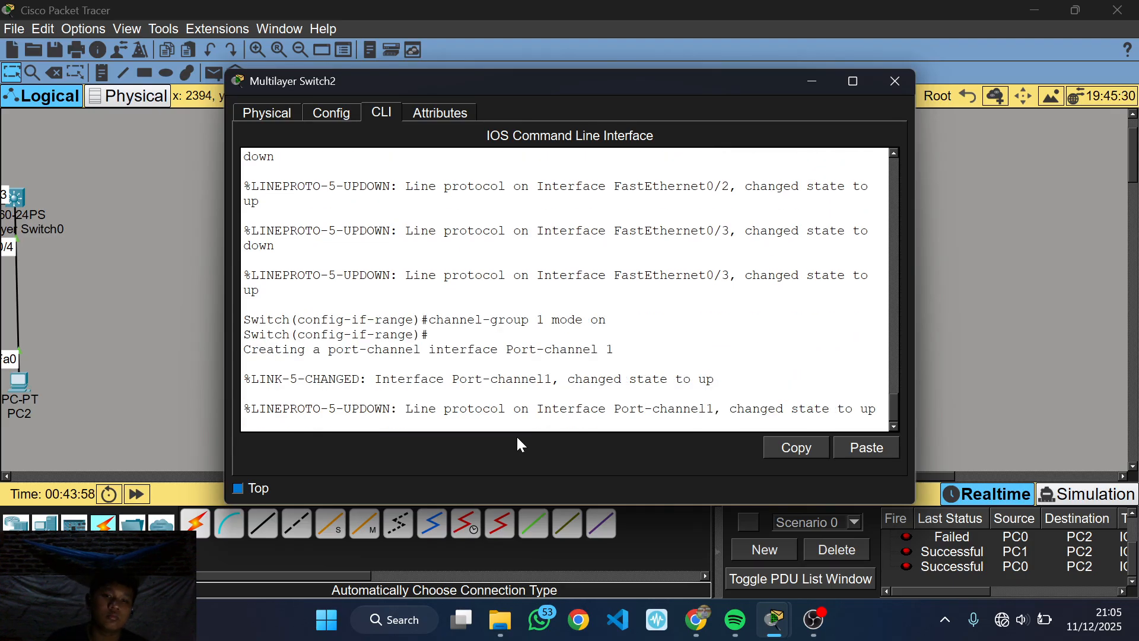
pyautogui.press('Return')
pyautogui.press('Return')
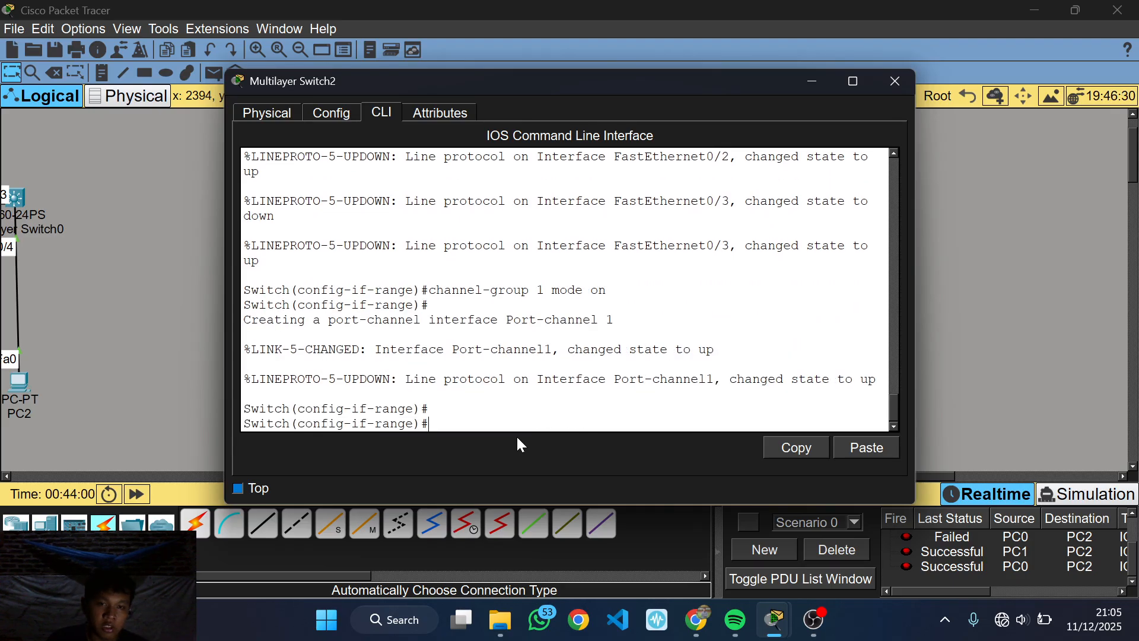
# Assign the IP address 192.168.10.2 with mask 255.255.255.0 to interface po1 of Multilayer Switch2.
pyautogui.write('int')
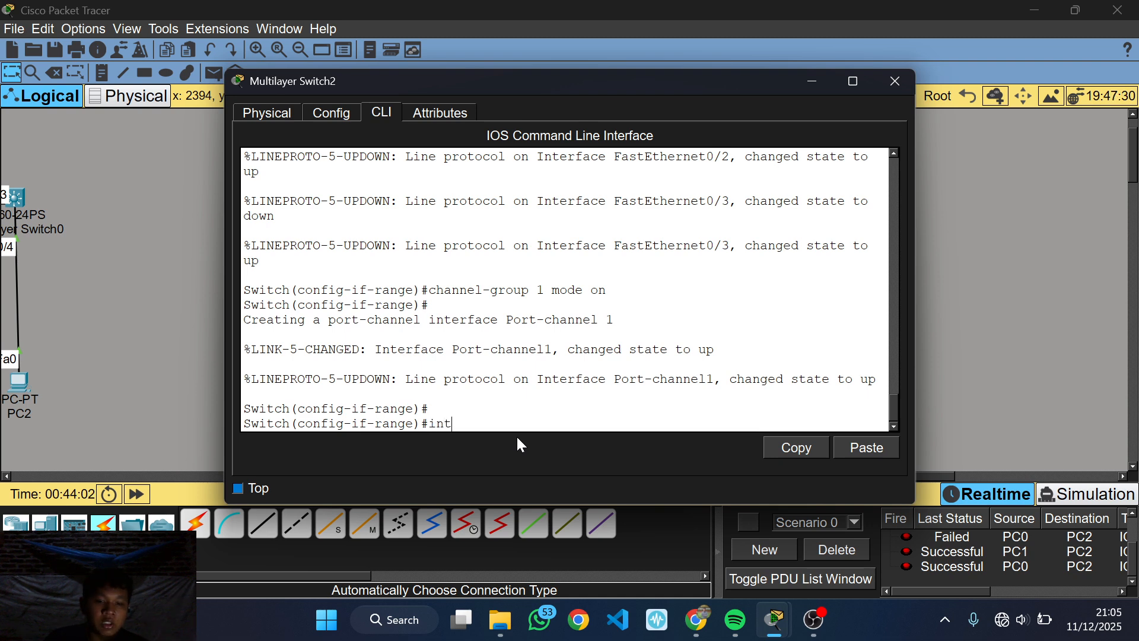
pyautogui.write(' po1')
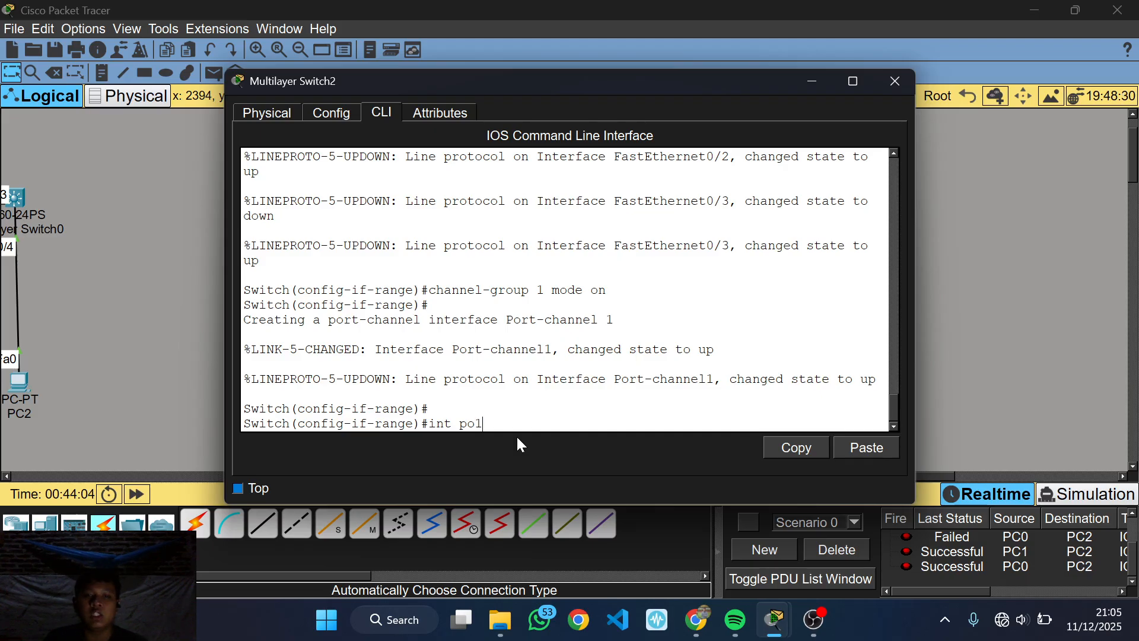
pyautogui.press('Return')
pyautogui.press('Return')
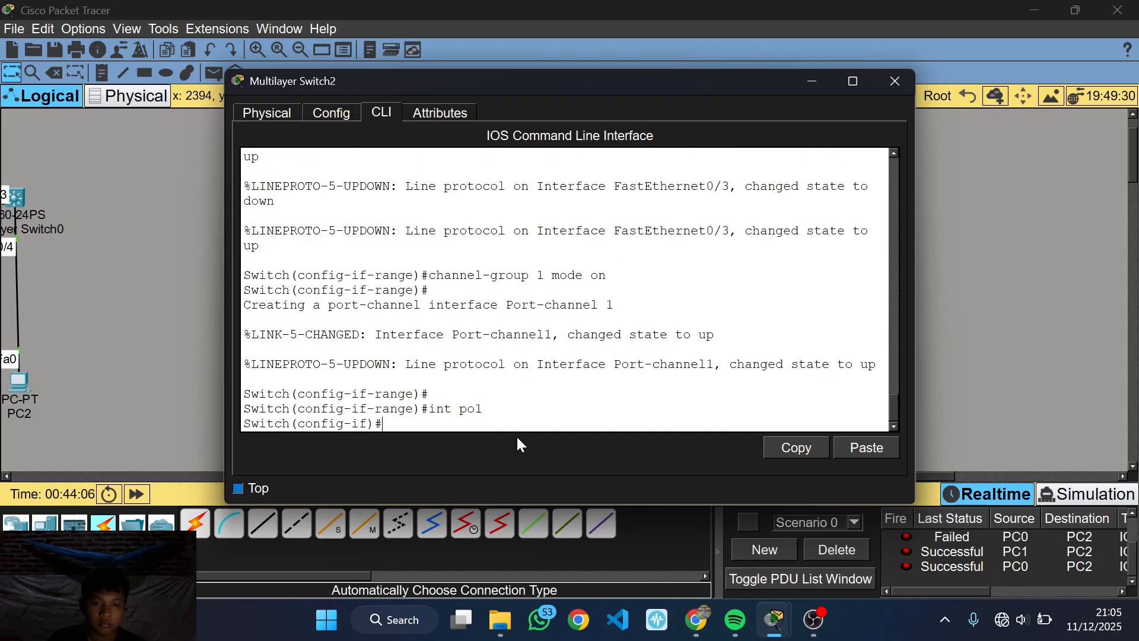
pyautogui.write('ip add')
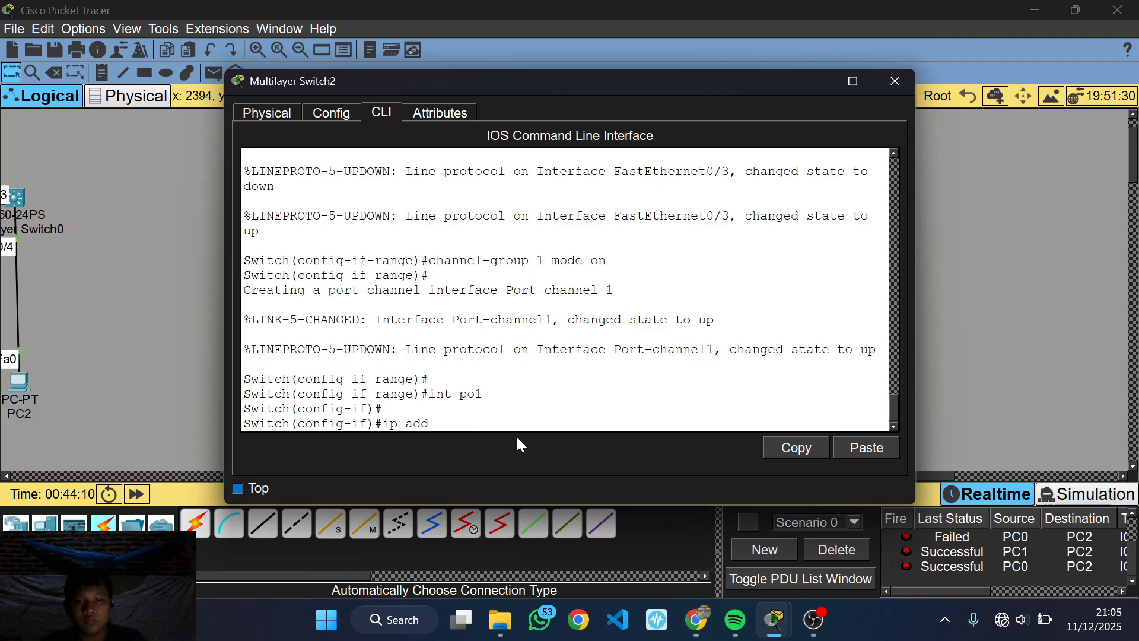
pyautogui.write('ress 192.168.')
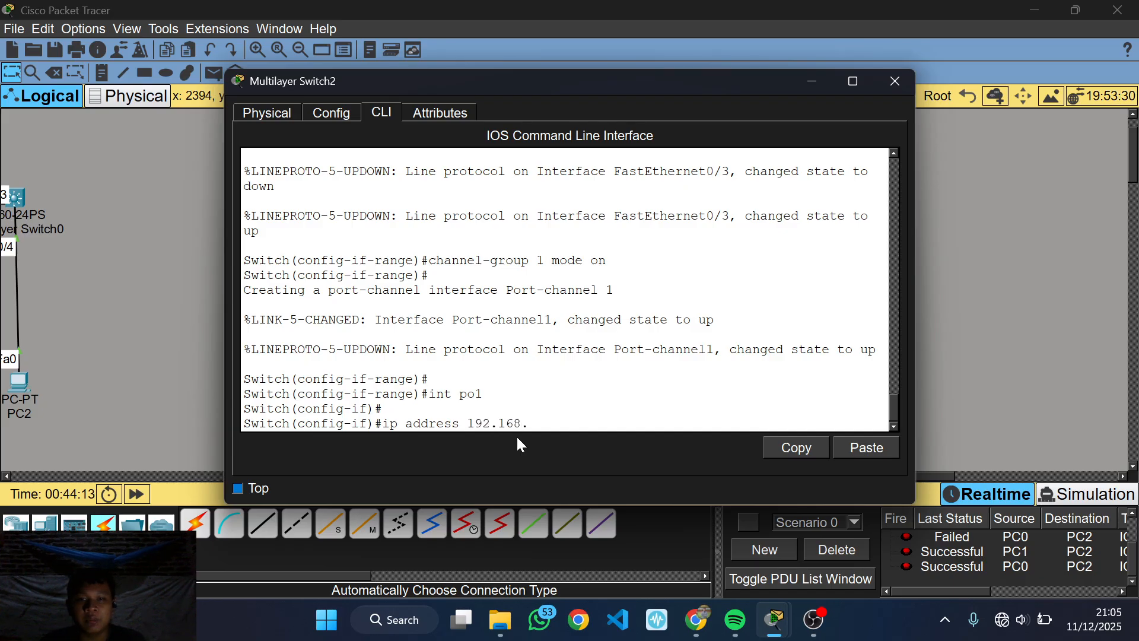
pyautogui.write('10.2')
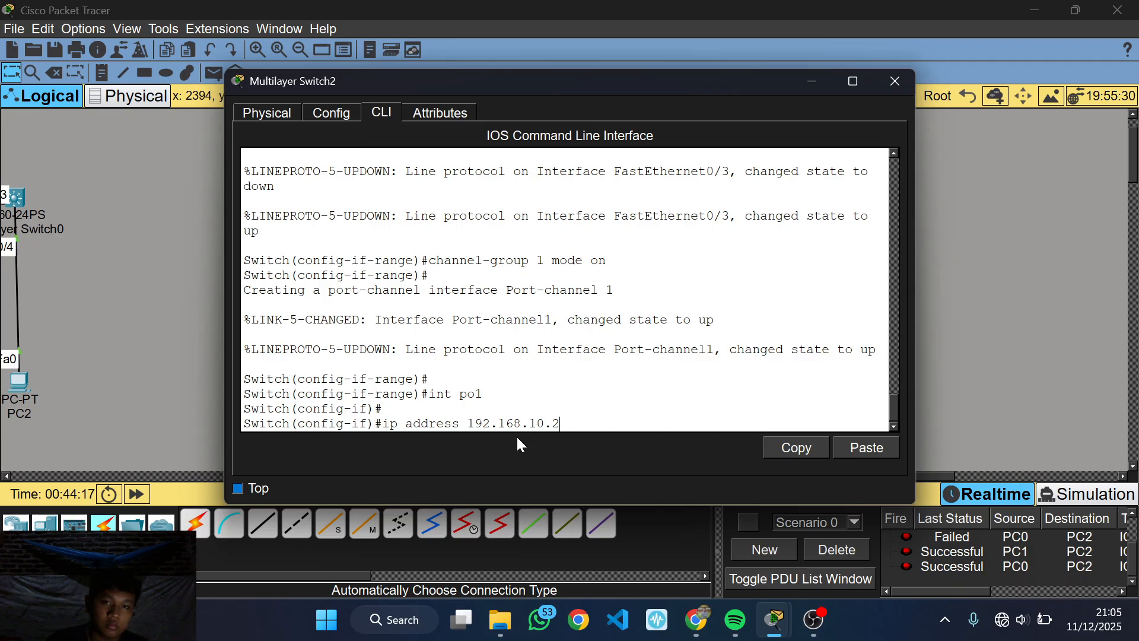
pyautogui.click(1031, 256)
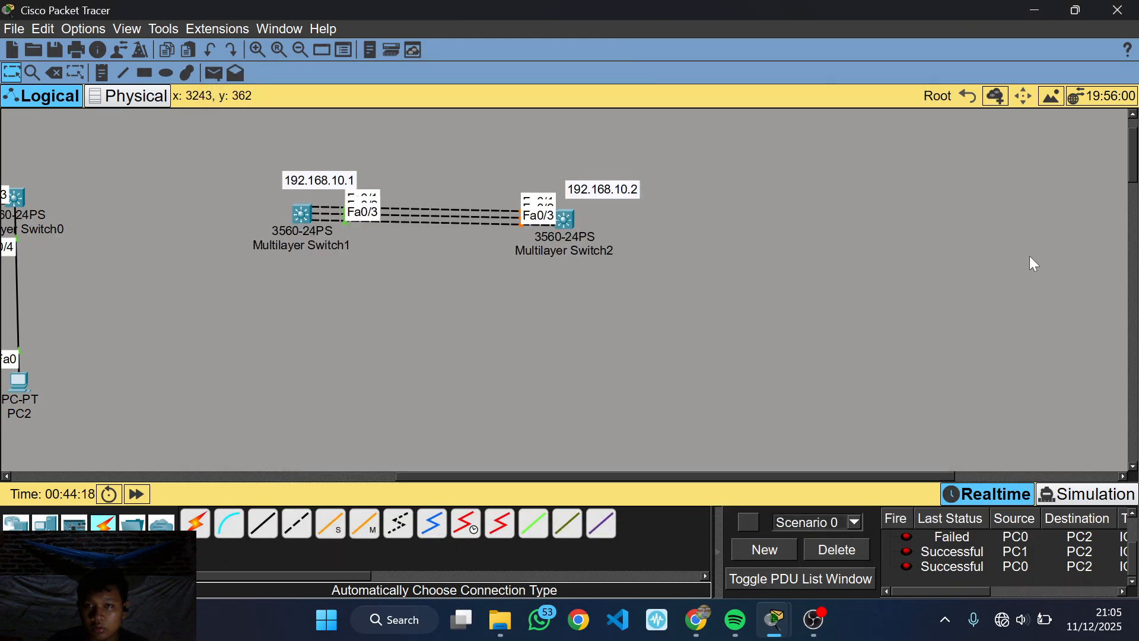
pyautogui.click(556, 214)
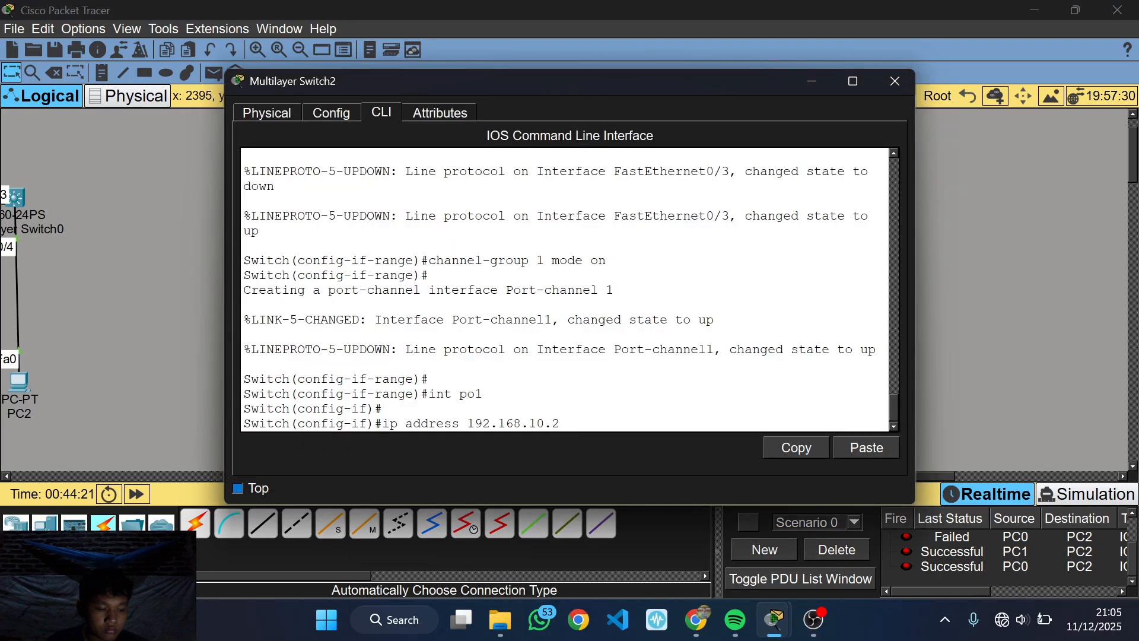
pyautogui.write('255')
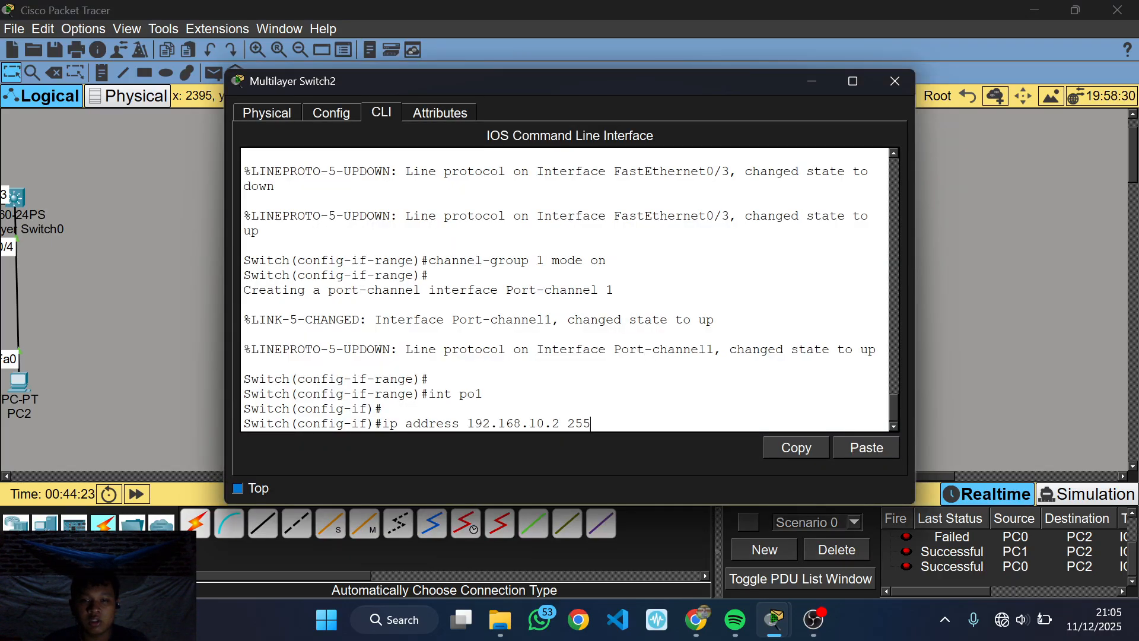
pyautogui.write('.255.255.0')
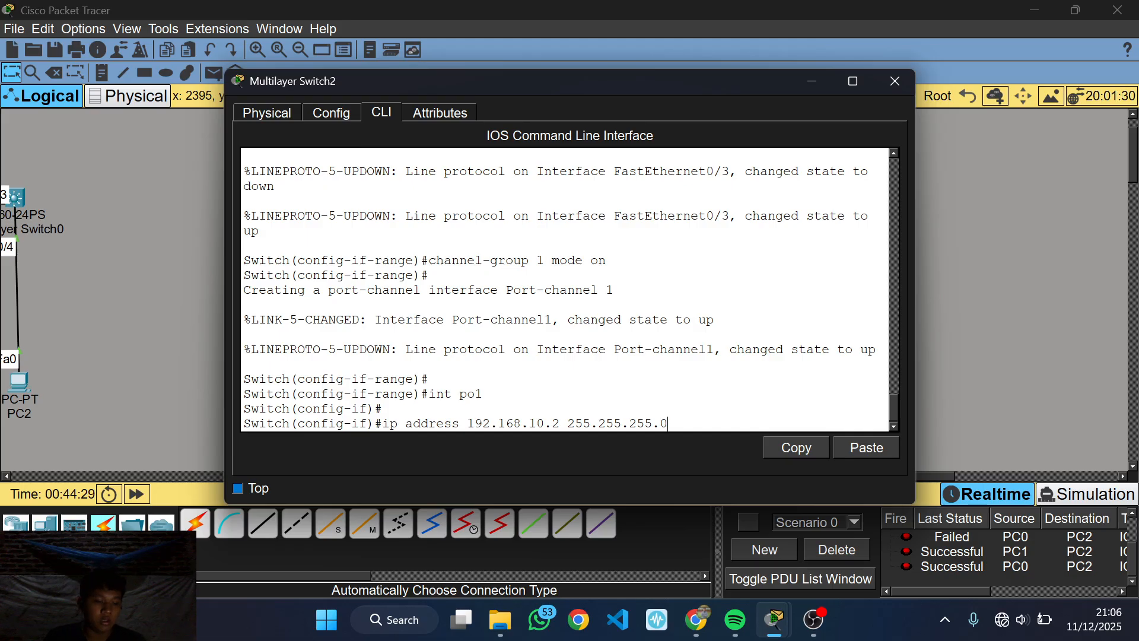
pyautogui.press('Return')
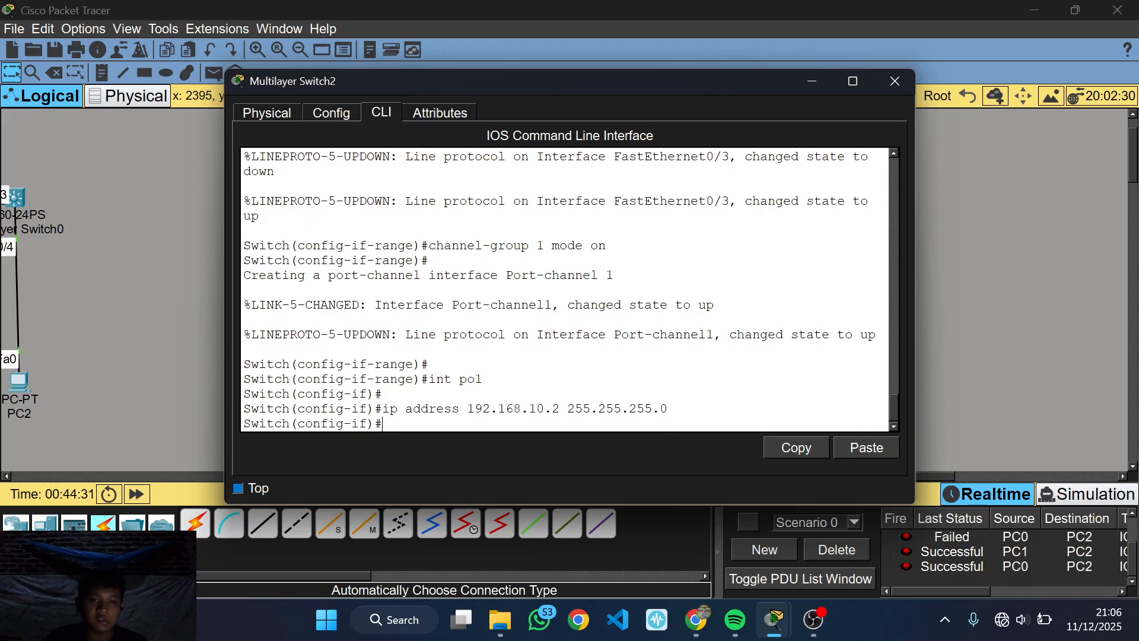
pyautogui.click(963, 281)
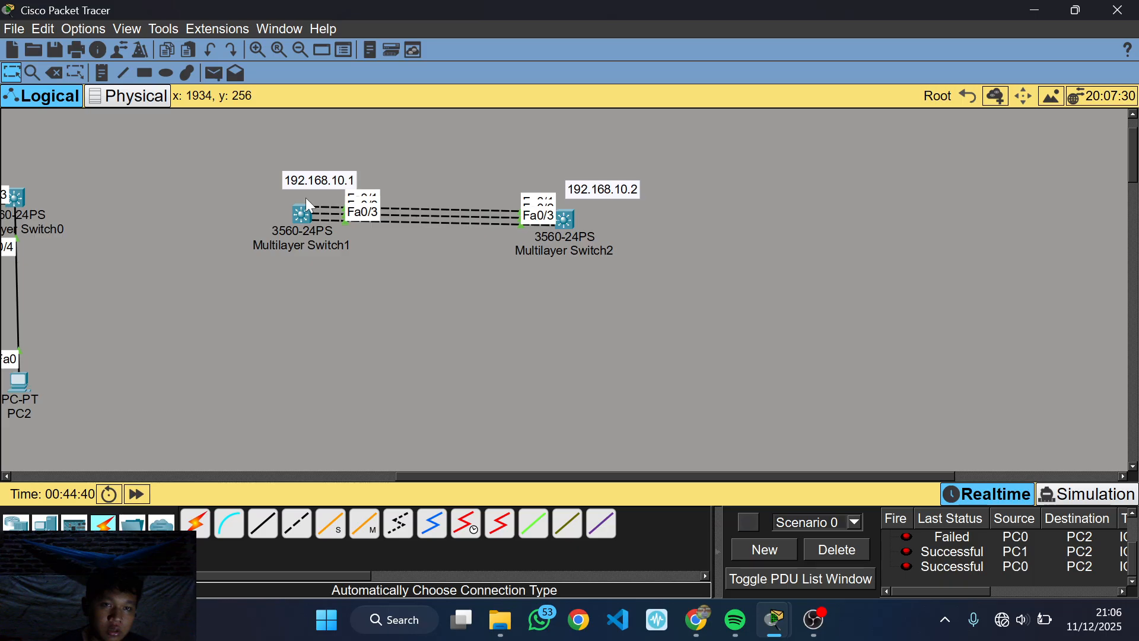
# Nudge Multilayer Switch1 slightly in the topology and reopen the command line of Multilayer Switch2.
pyautogui.moveTo(289, 230)
pyautogui.mouseDown()
pyautogui.moveTo(290, 213)
pyautogui.moveTo(291, 224)
pyautogui.mouseUp()
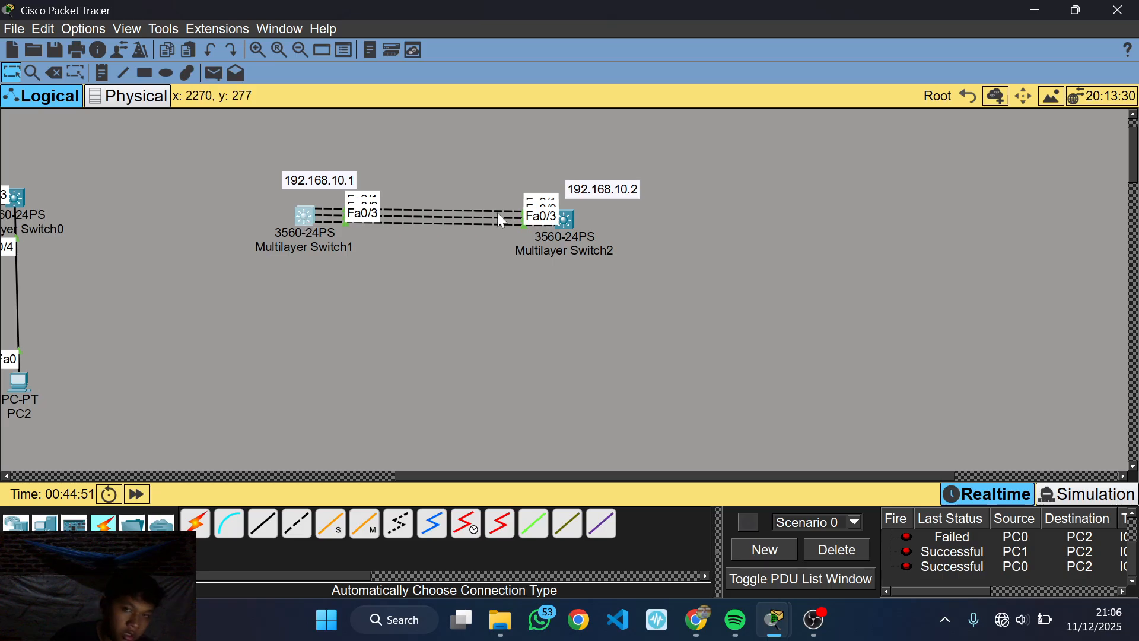
pyautogui.click(567, 221)
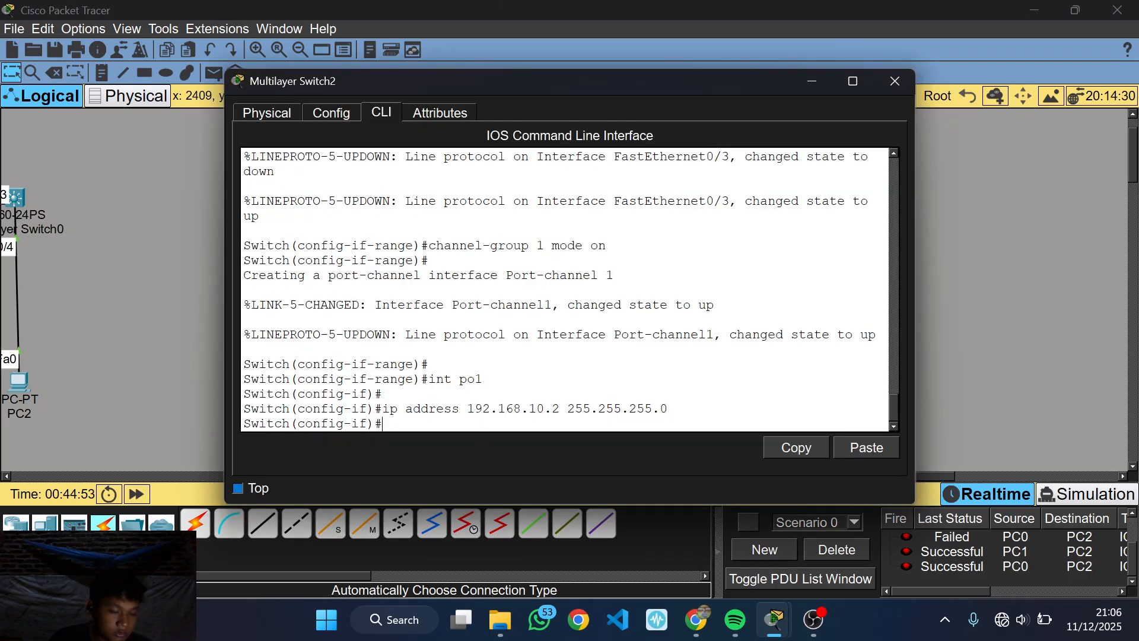
pyautogui.press('Return')
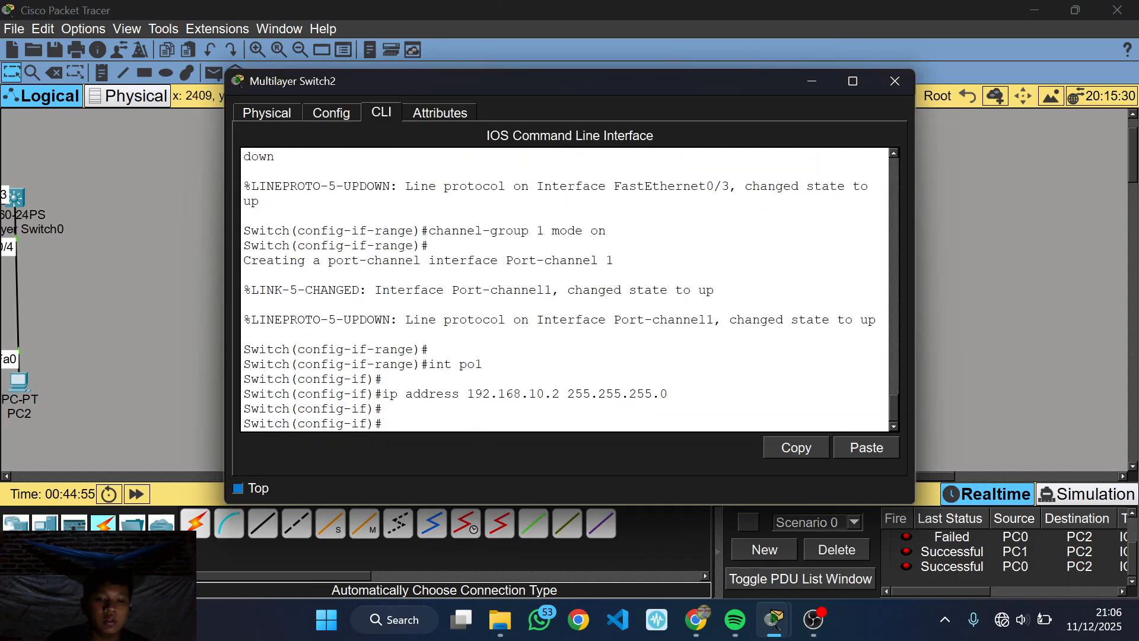
pyautogui.write('do ')
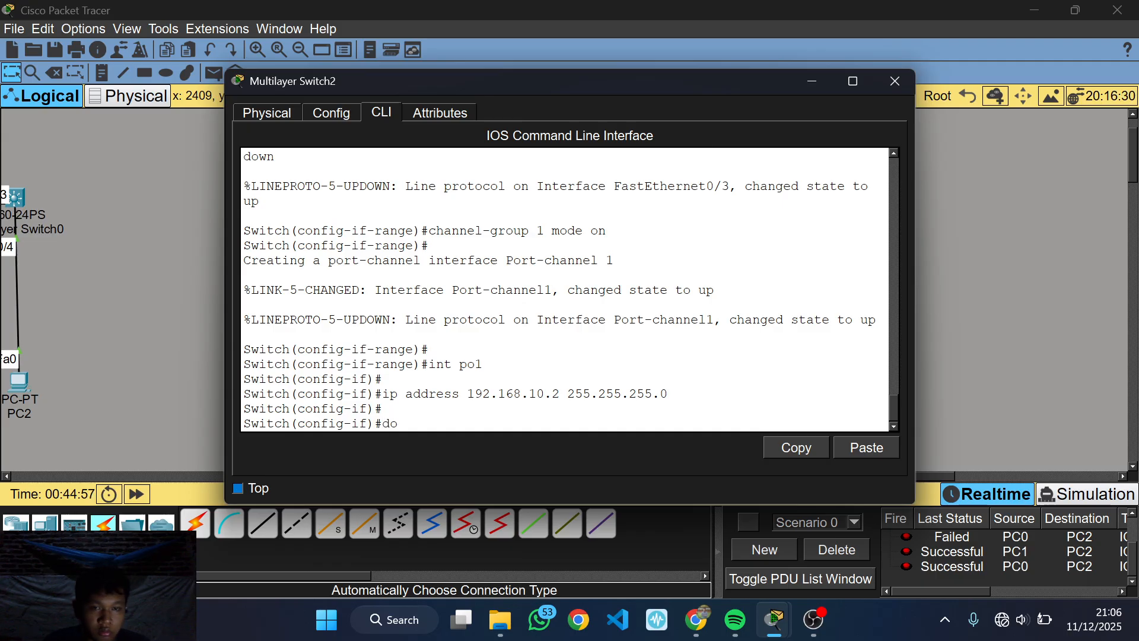
pyautogui.write('pin')
pyautogui.press('BackSpace')
pyautogui.press('BackSpace')
pyautogui.press('BackSpace')
pyautogui.press('BackSpace')
pyautogui.press('BackSpace')
pyautogui.press('BackSpace')
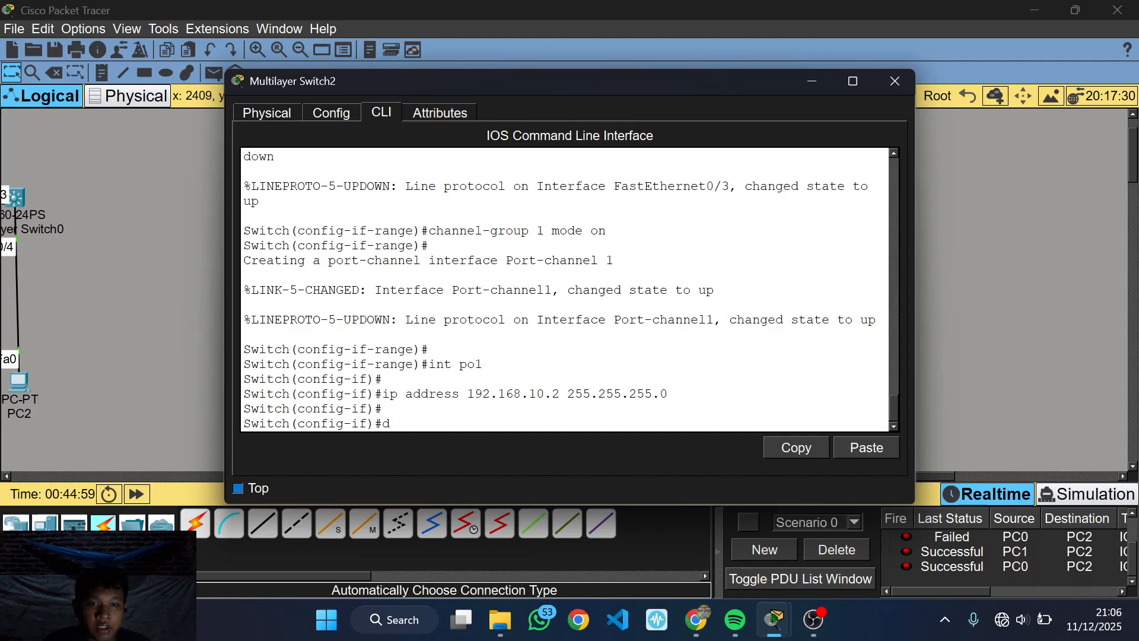
# Exit the po1 interface configuration on Multilayer Switch2 back to global configuration mode.
pyautogui.write('exx')
pyautogui.press('BackSpace')
pyautogui.press('Return')
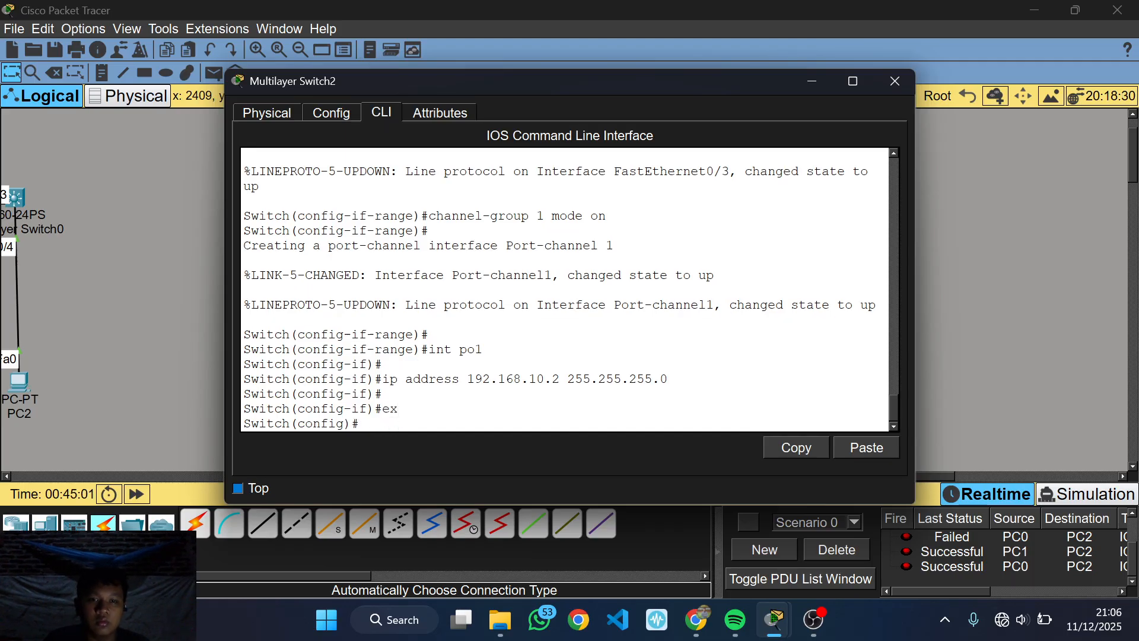
# Test the Layer 3 EtherChannel by pinging 192.168.10.1 from Multilayer Switch2, then return to the topology.
pyautogui.write('do ping')
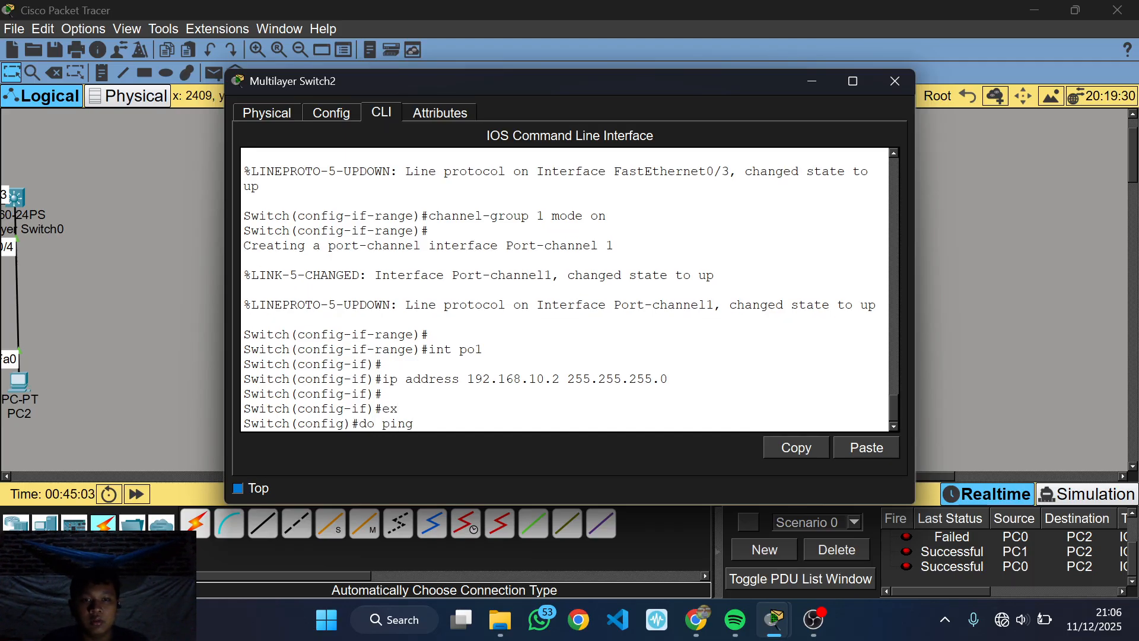
pyautogui.write(' 192.16')
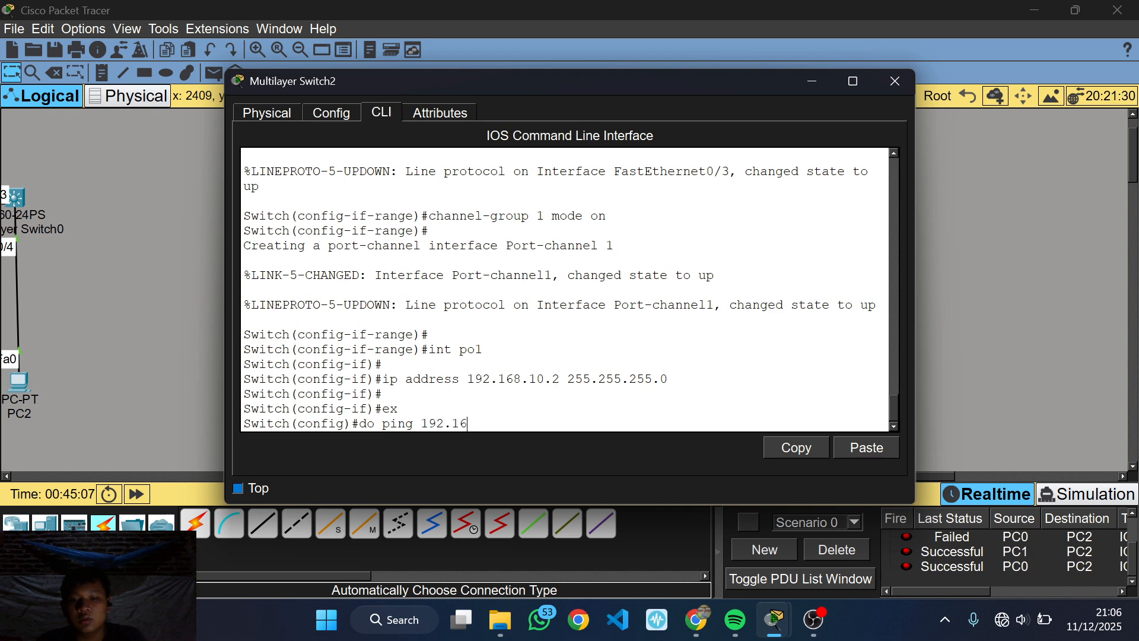
pyautogui.write('8.10.1')
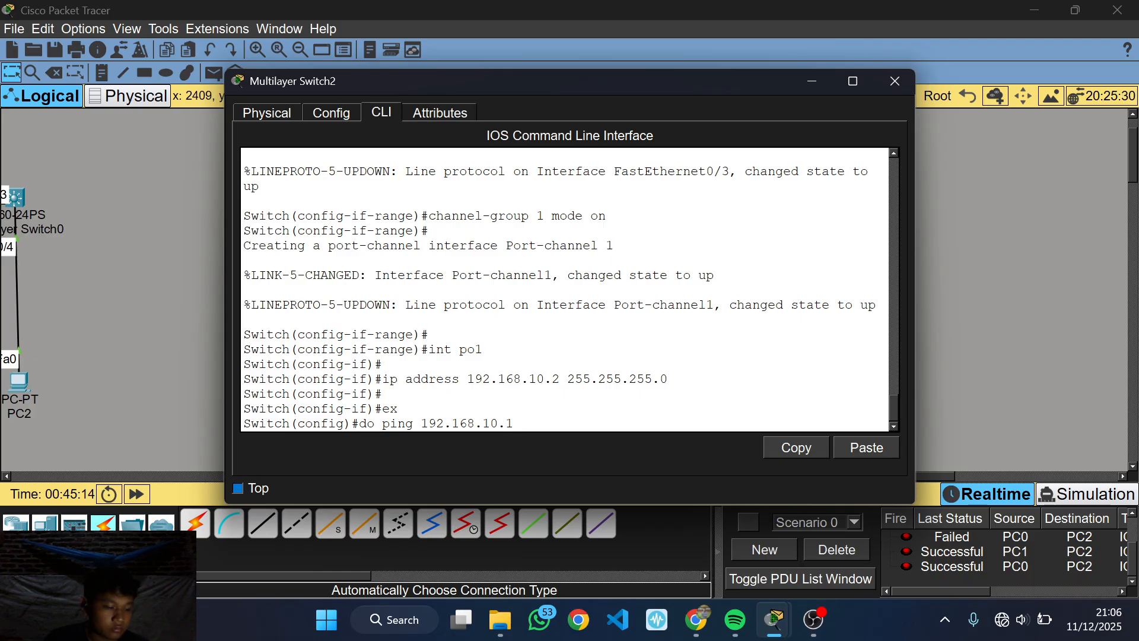
pyautogui.press('Return')
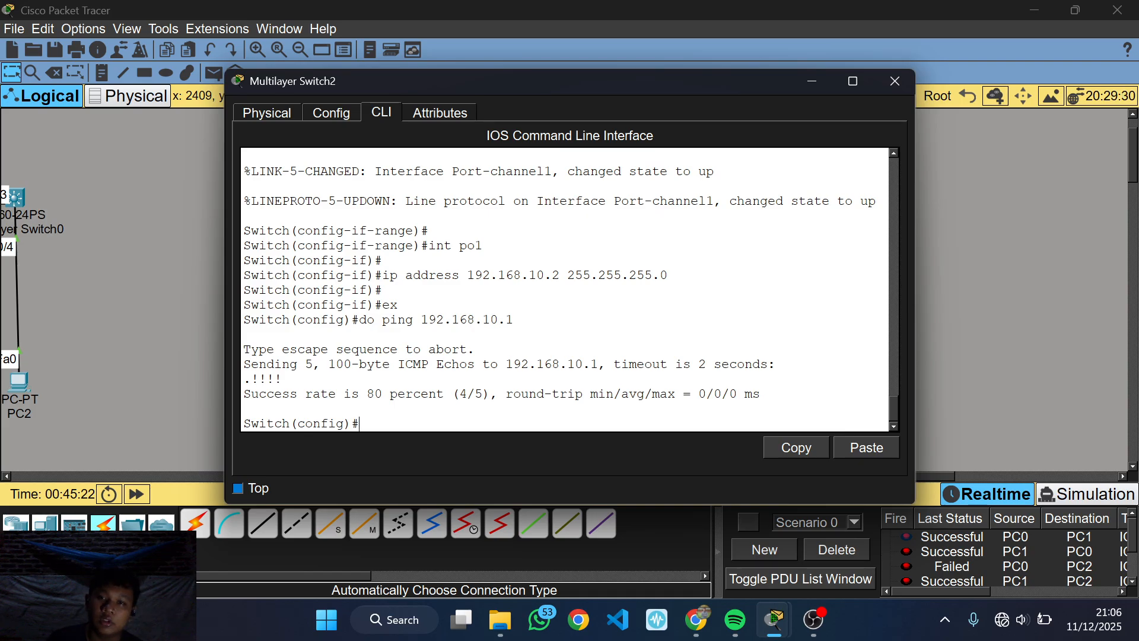
pyautogui.click(949, 279)
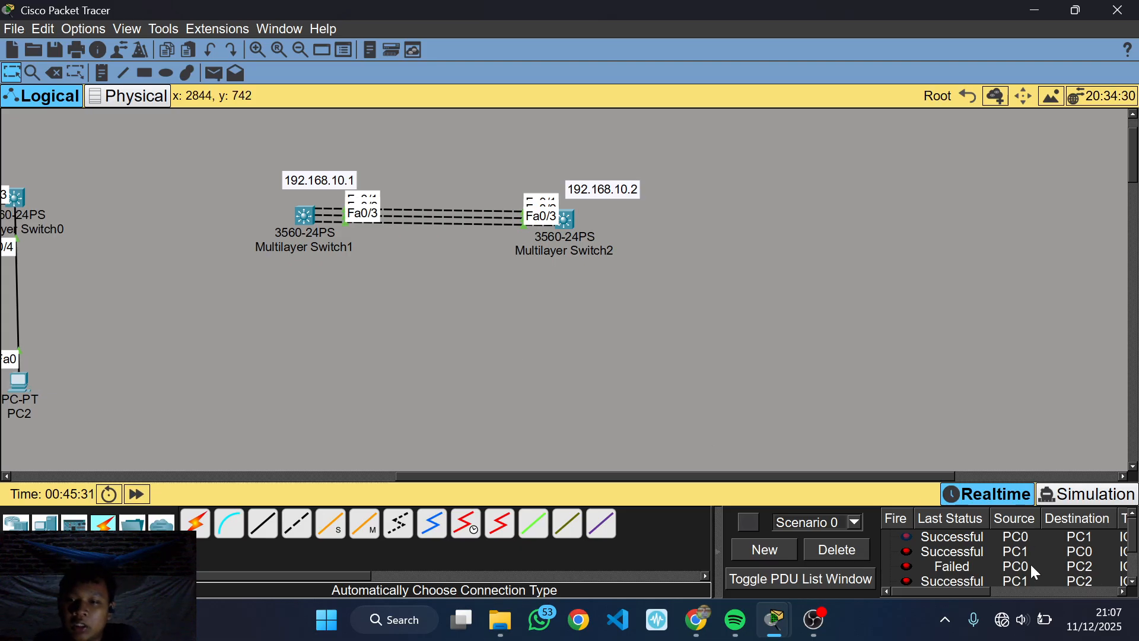
pyautogui.scroll(-1, 1025, 562)
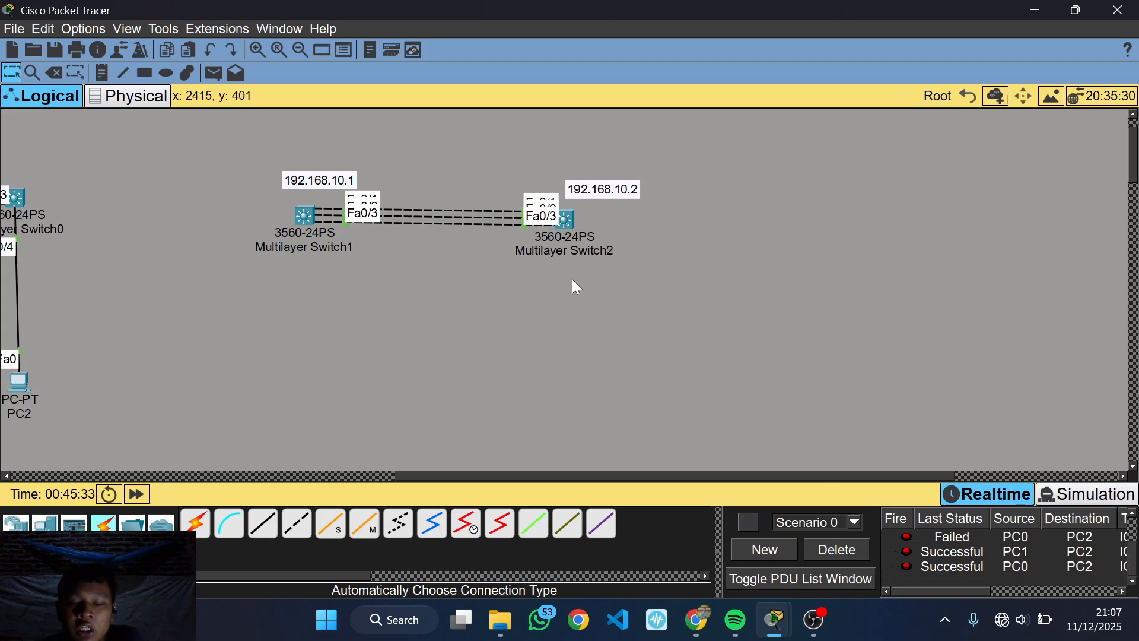